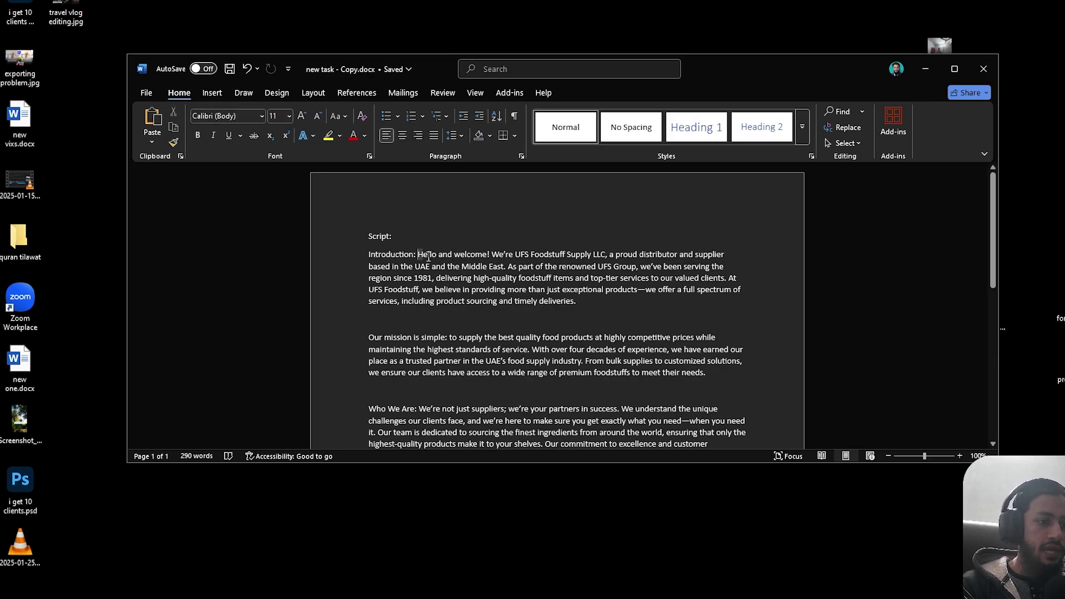
pyautogui.moveTo(428, 258); pyautogui.dragTo(574, 302)
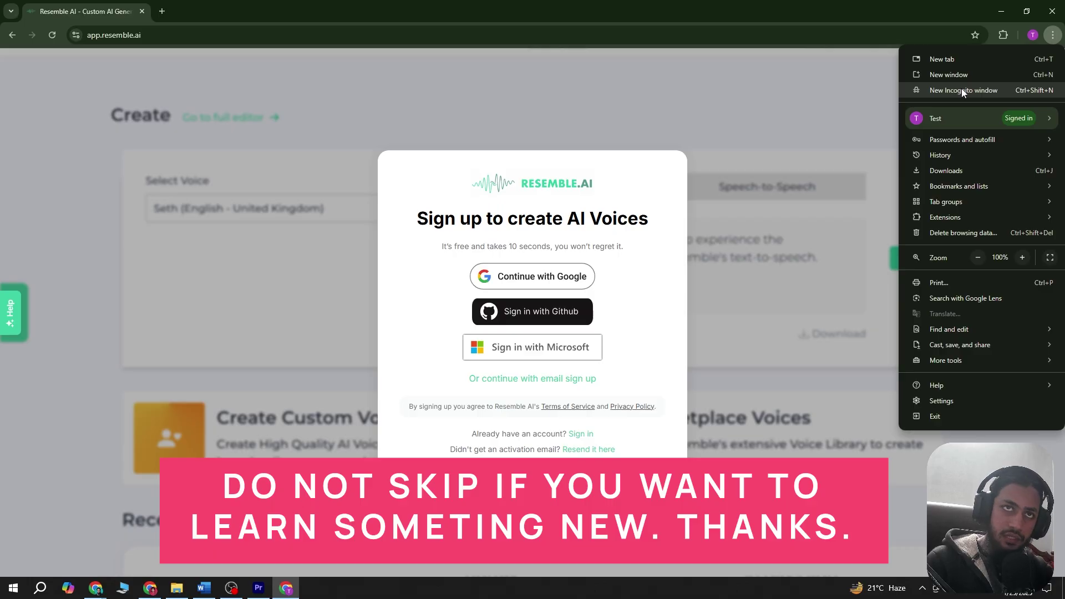
# Open app.resemble.ai in a new incognito window and go to its sign-in form
pyautogui.click(962, 90)
pyautogui.write('https://app.resemble.ai/')
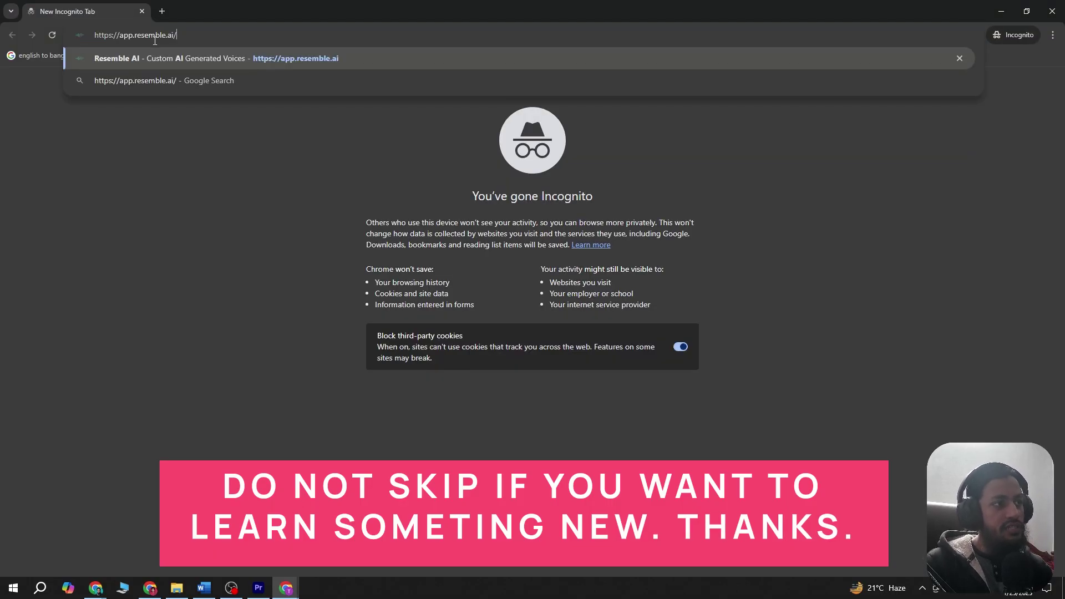
pyautogui.press('Return')
pyautogui.click(587, 438)
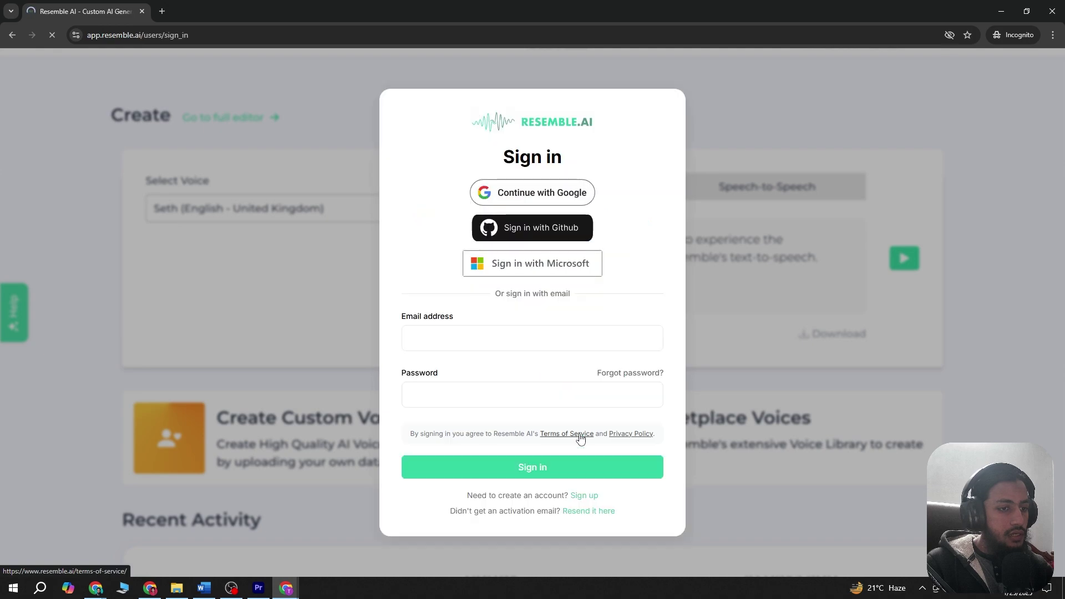
# Search for "tempmail" in a new tab, open temp-mail.org and copy the temporary email address
pyautogui.click(162, 12)
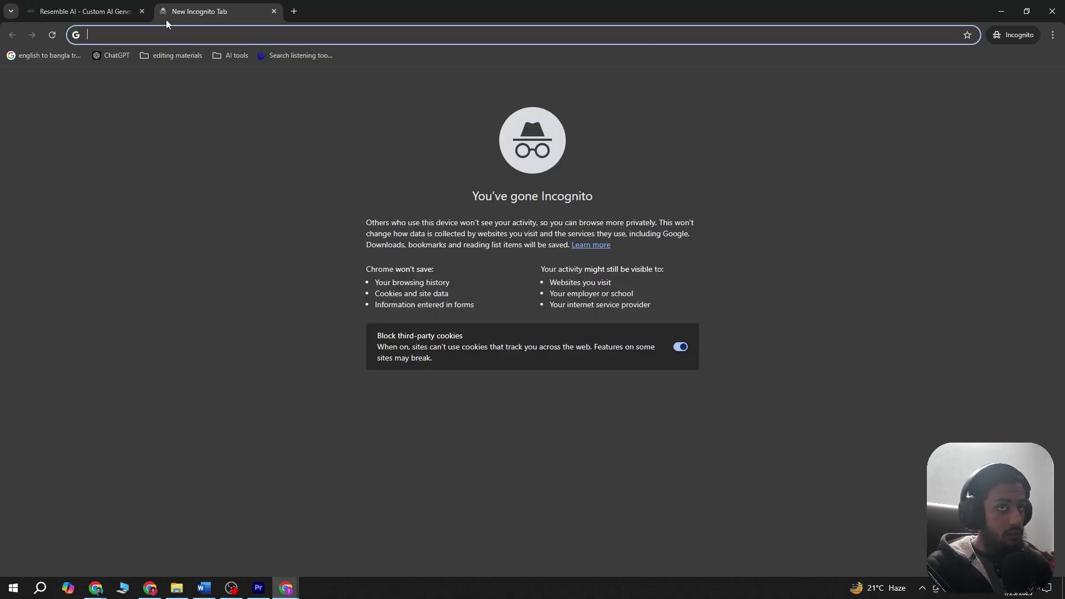
pyautogui.write('tempmail')
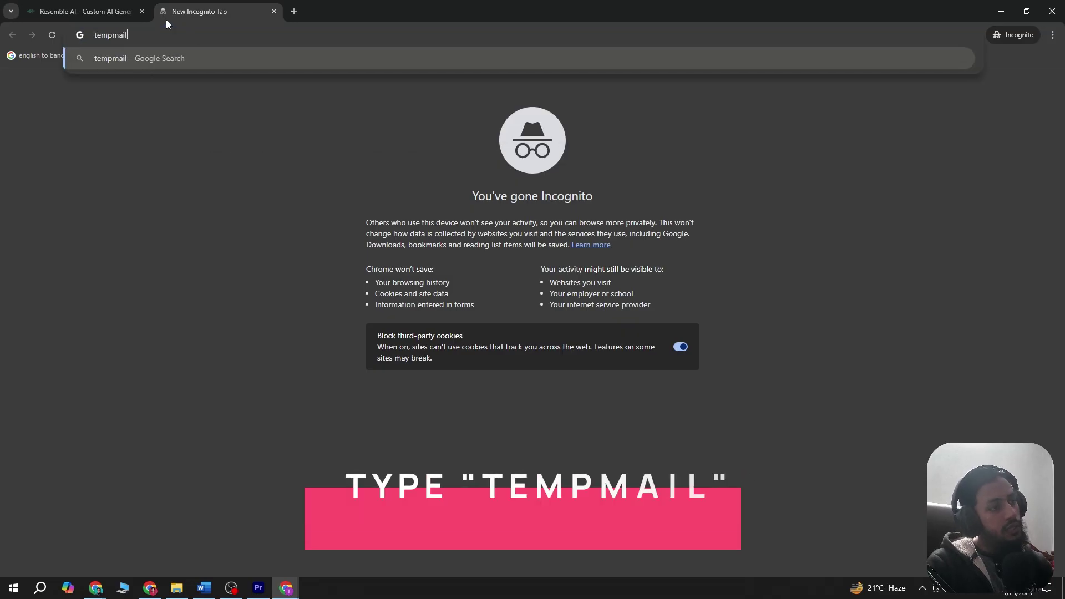
pyautogui.press('Return')
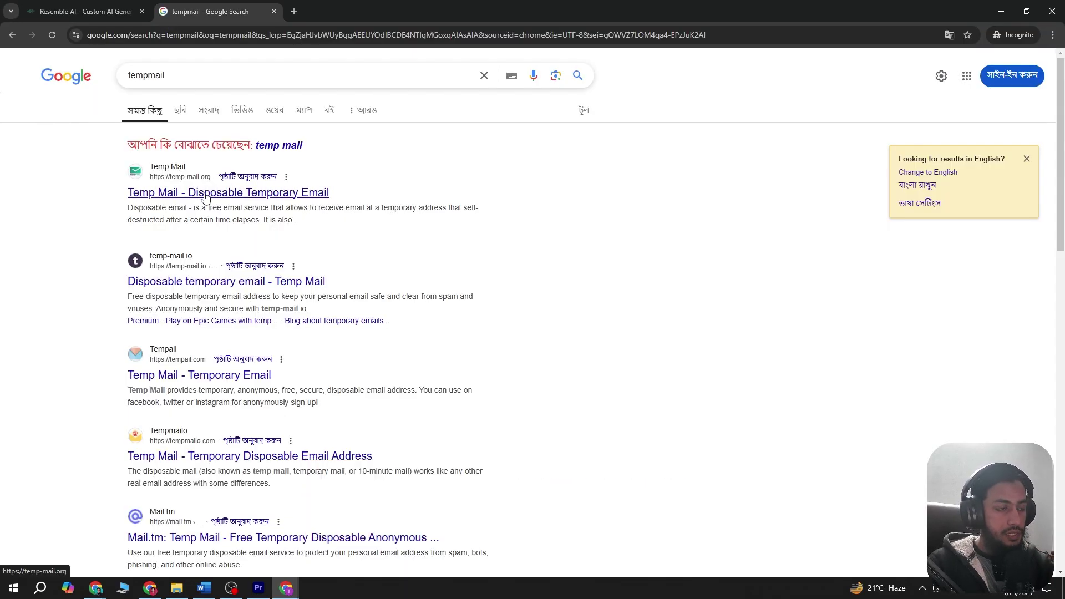
pyautogui.click(207, 194)
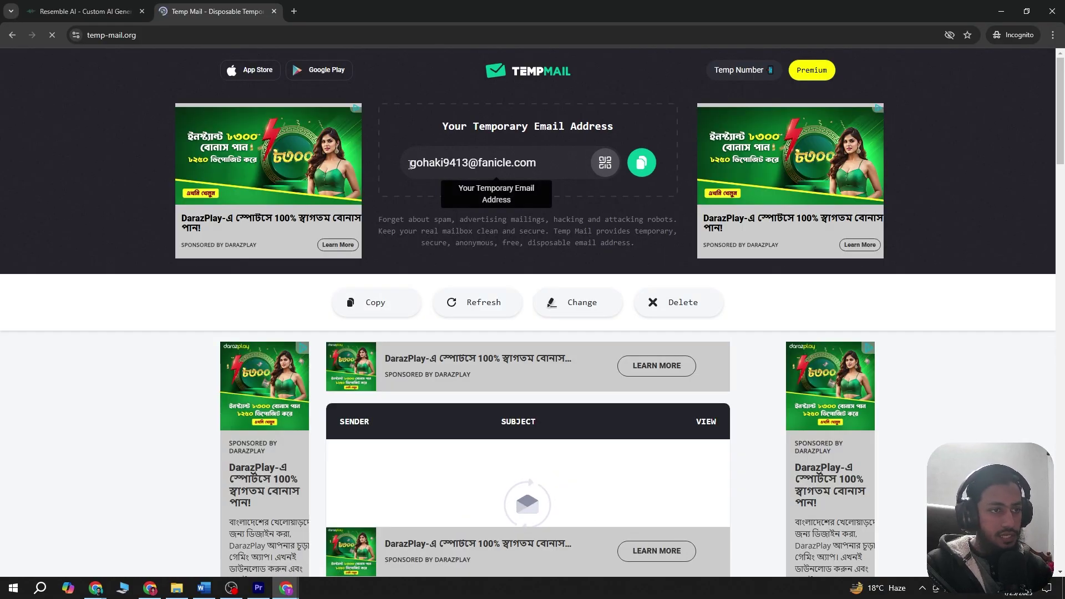
pyautogui.moveTo(410, 163); pyautogui.dragTo(520, 161)
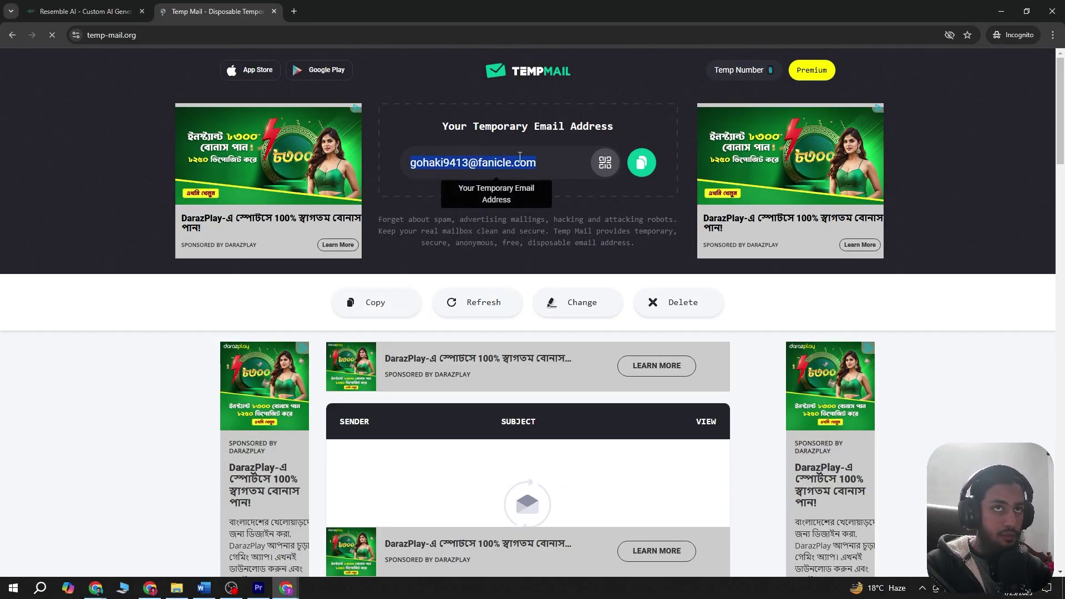
pyautogui.click(642, 166)
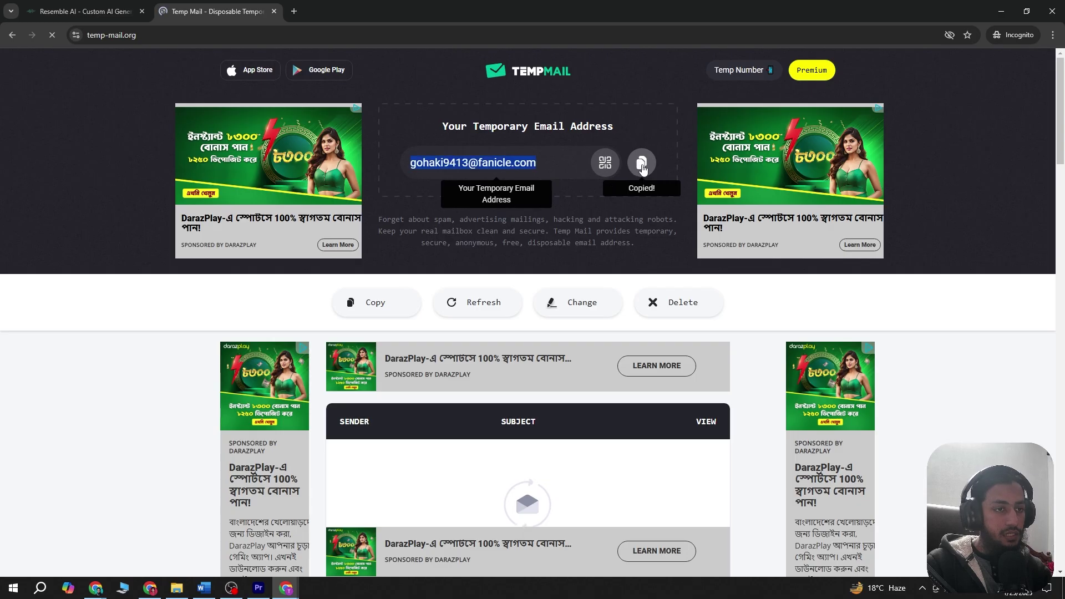
# Return to Resemble AI, open the email sign-up form and paste the temporary address as the work email
pyautogui.click(85, 11)
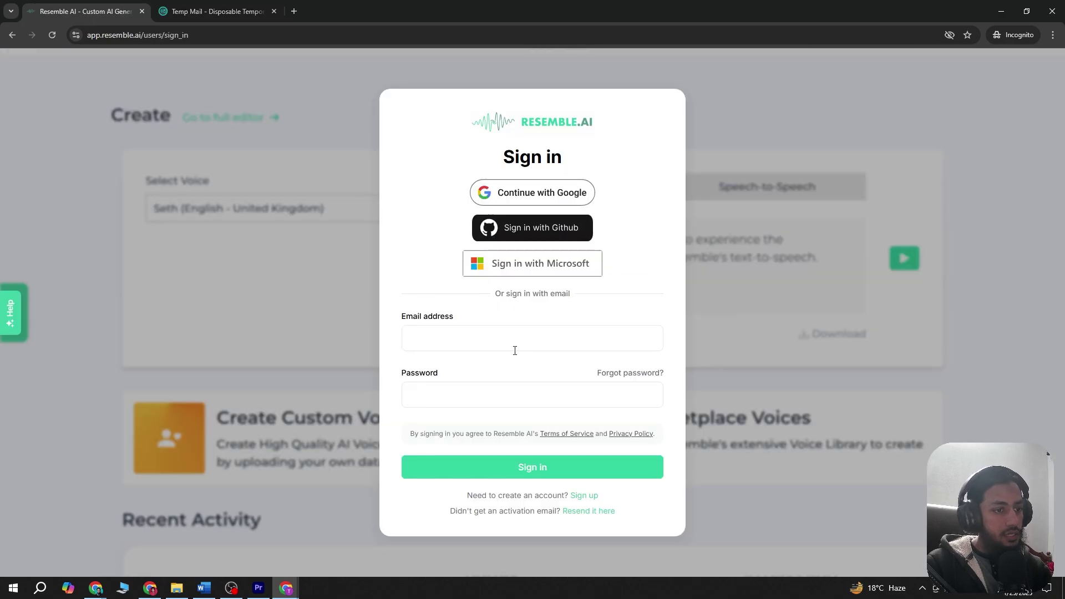
pyautogui.click(584, 495)
pyautogui.click(513, 380)
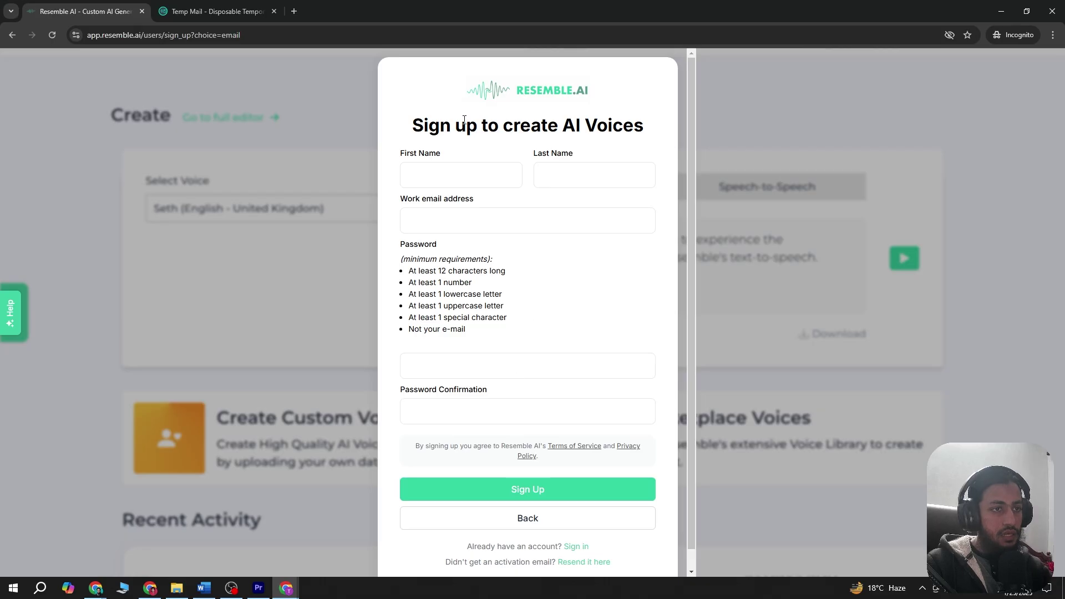
pyautogui.click(460, 170)
pyautogui.click(446, 221)
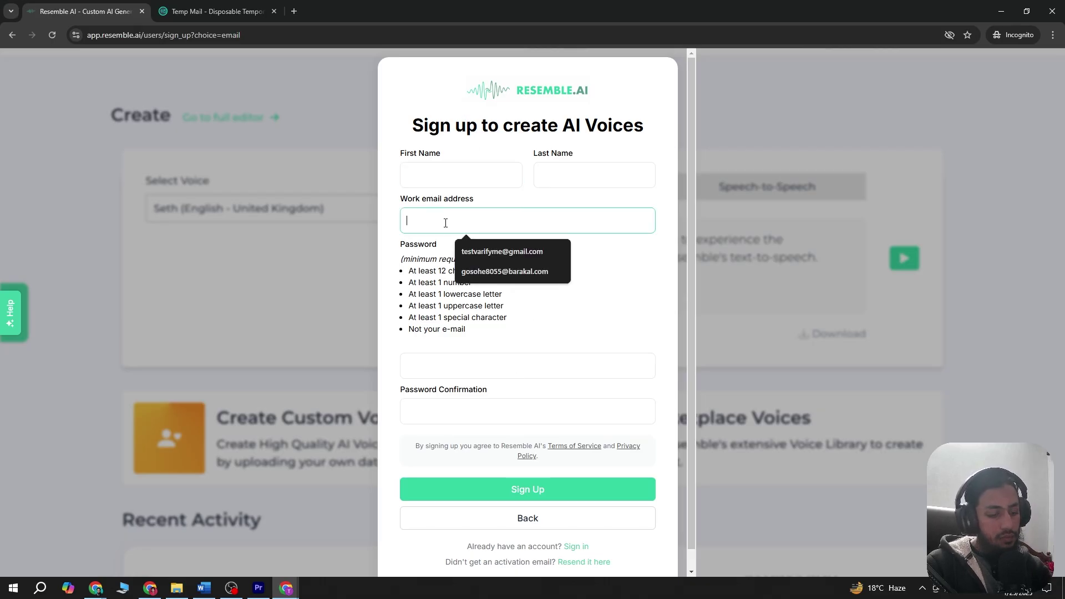
pyautogui.hotkey('ctrl', 'v')
# Fill in the first and last name from the part of the email address before the @, letters first and digits last
pyautogui.click(474, 369)
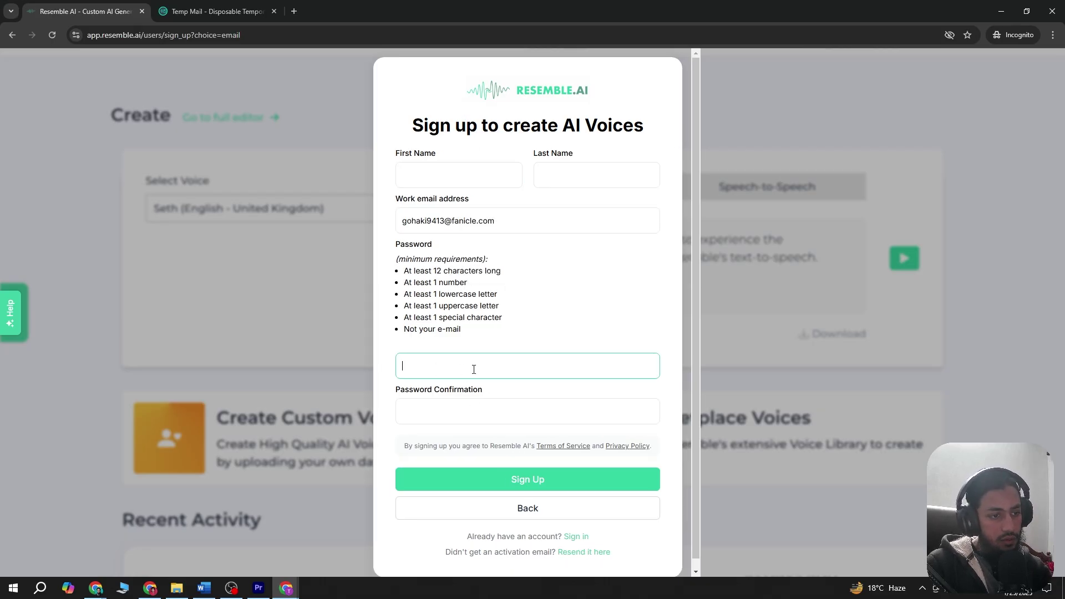
pyautogui.click(447, 180)
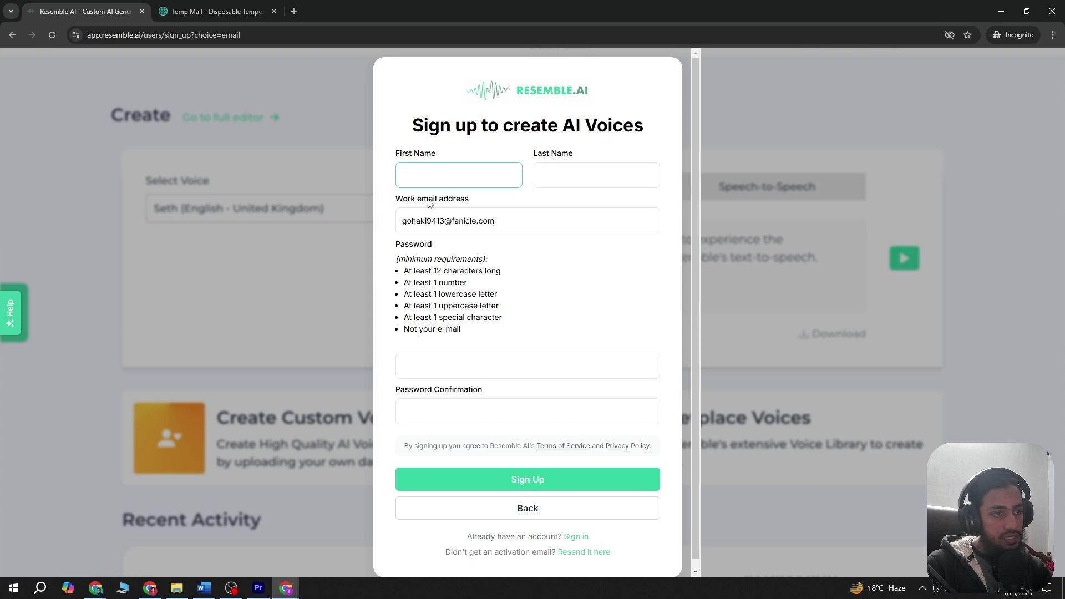
pyautogui.click(444, 221)
pyautogui.moveTo(443, 220); pyautogui.dragTo(401, 221)
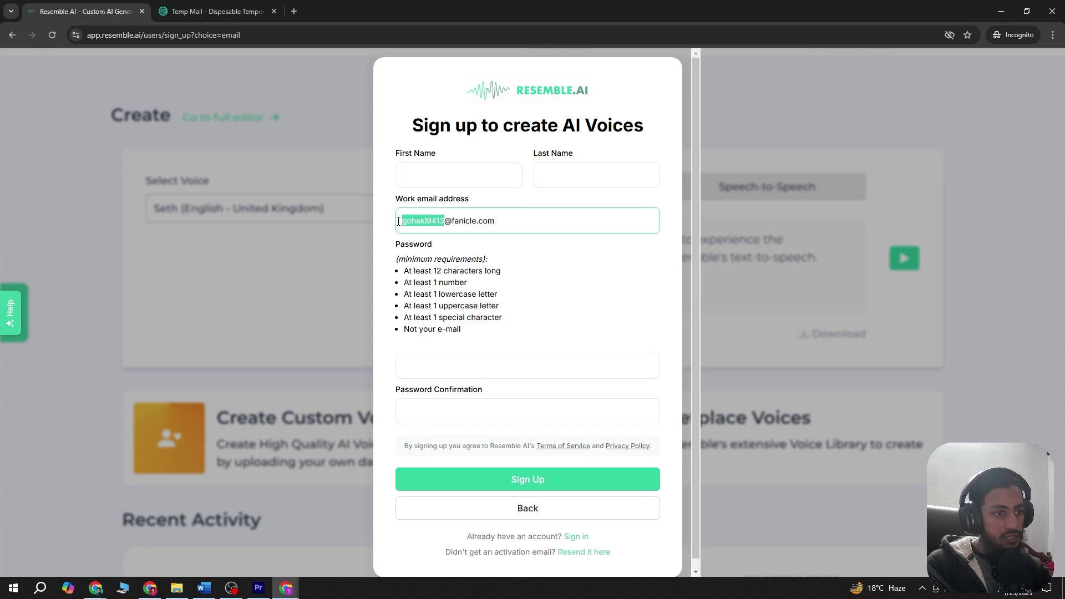
pyautogui.hotkey('ctrl', 'c')
pyautogui.click(476, 174)
pyautogui.hotkey('ctrl', 'v')
pyautogui.click(567, 182)
pyautogui.moveTo(428, 175); pyautogui.dragTo(518, 176)
pyautogui.hotkey('ctrl', 'x')
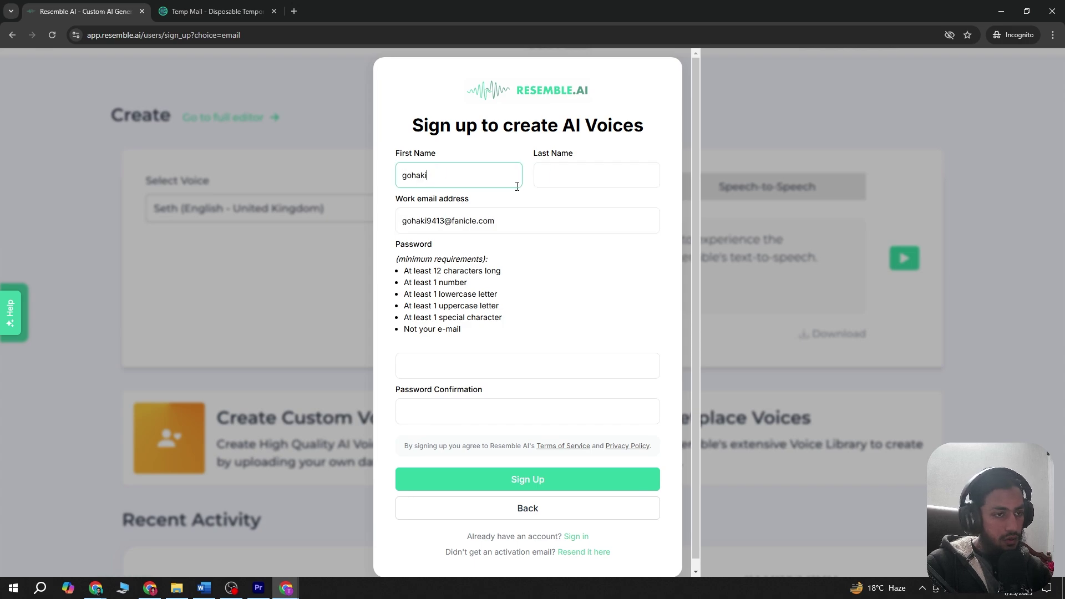
pyautogui.click(571, 176)
pyautogui.hotkey('ctrl', 'v')
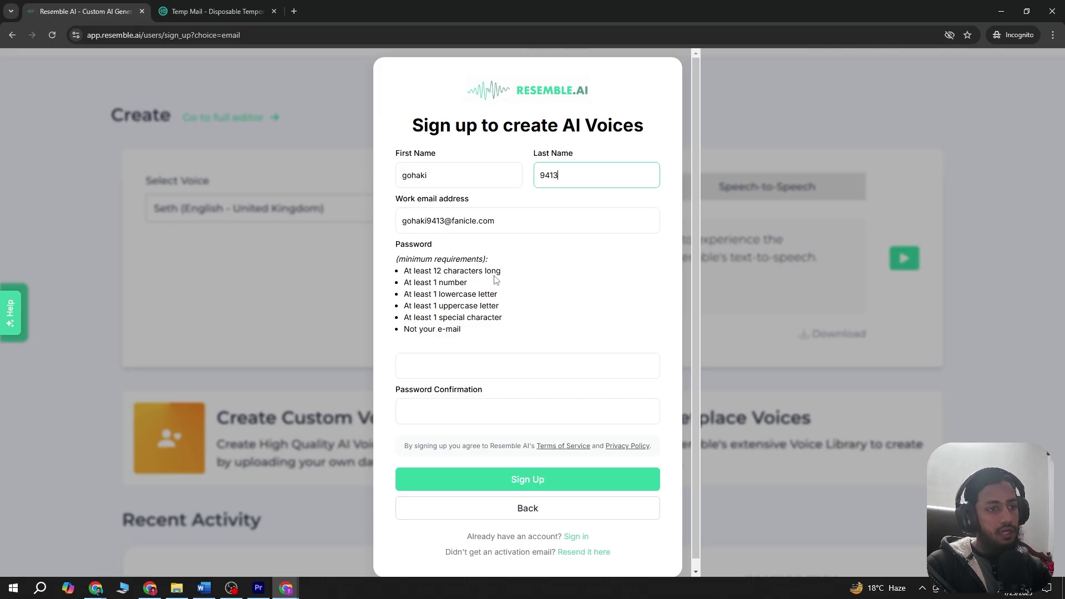
# Enter the account password with its confirmation and submit the sign-up form
pyautogui.click(457, 368)
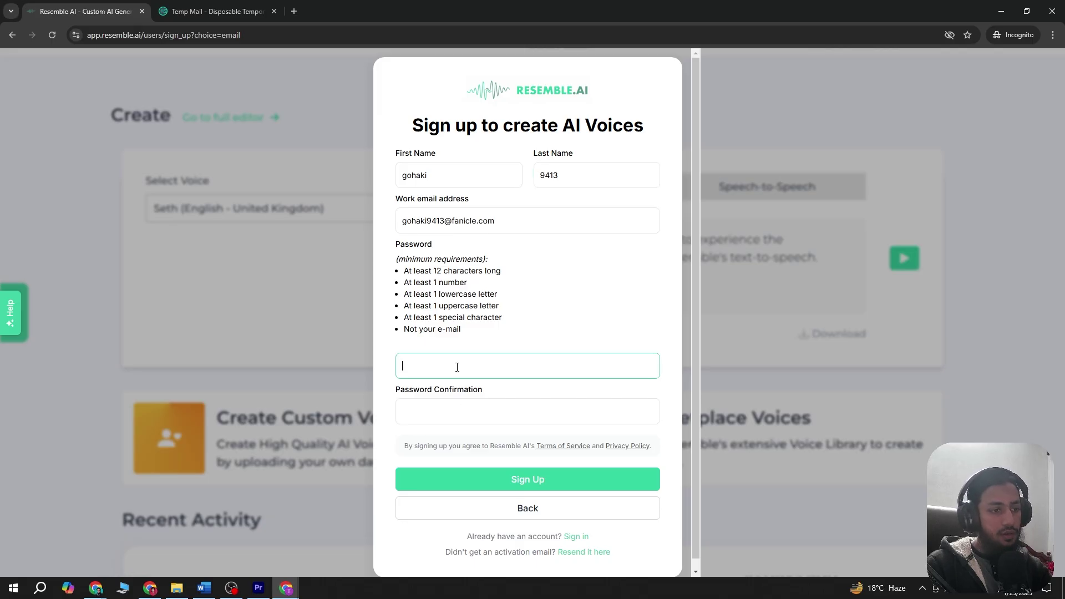
pyautogui.doubleClick(445, 224)
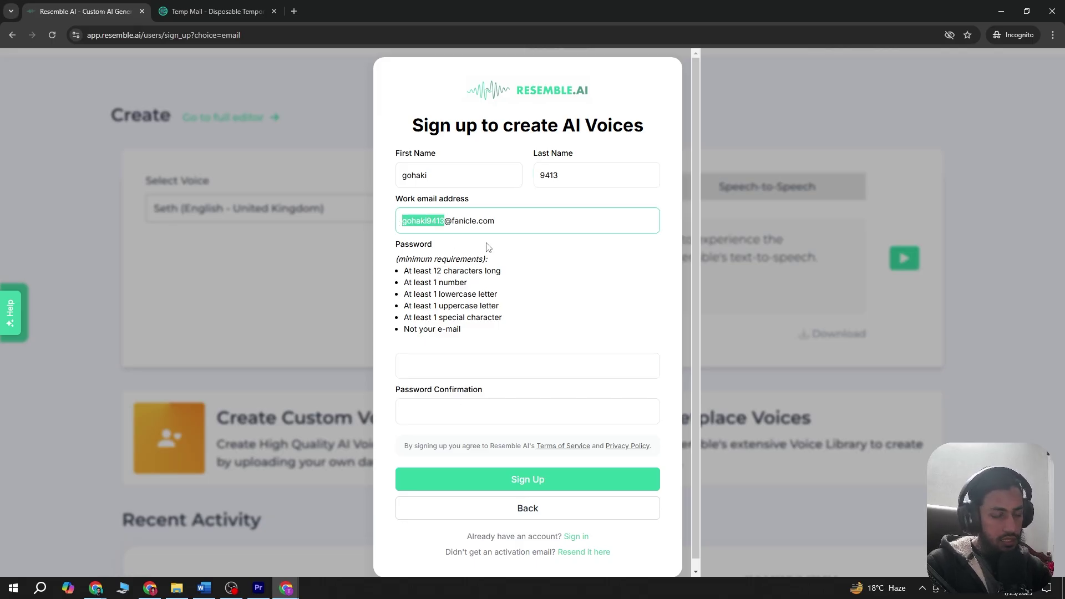
pyautogui.click(472, 365)
pyautogui.hotkey('ctrl', 'v')
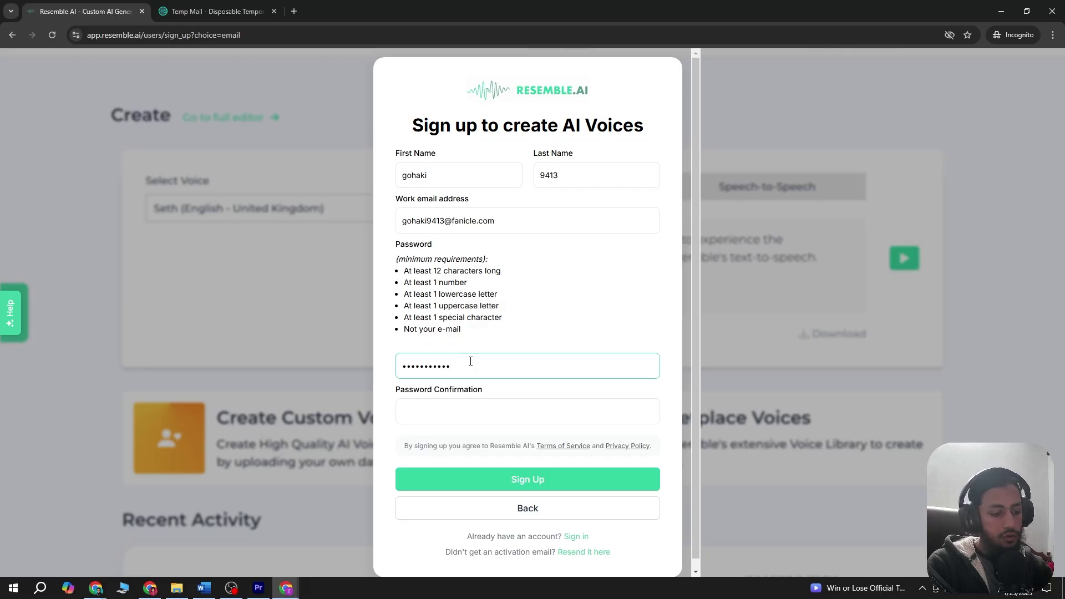
pyautogui.click(483, 410)
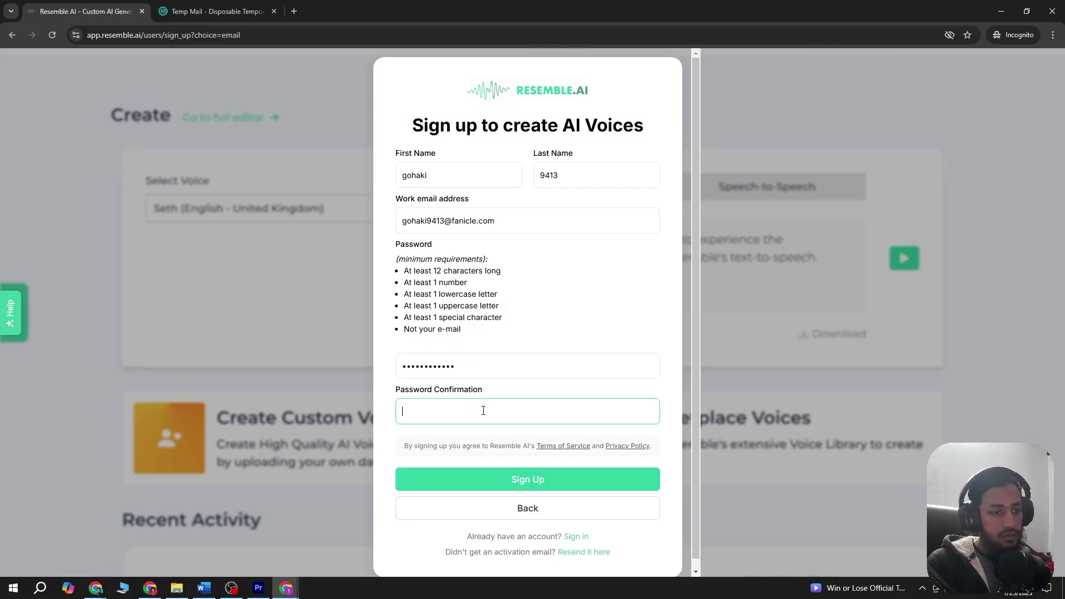
pyautogui.write('••••••••••')
pyautogui.hotkey('ctrl', 'a')
pyautogui.hotkey('ctrl', 'v')
pyautogui.click(513, 366)
pyautogui.hotkey('ctrl', 'a')
pyautogui.hotkey('ctrl', 'v')
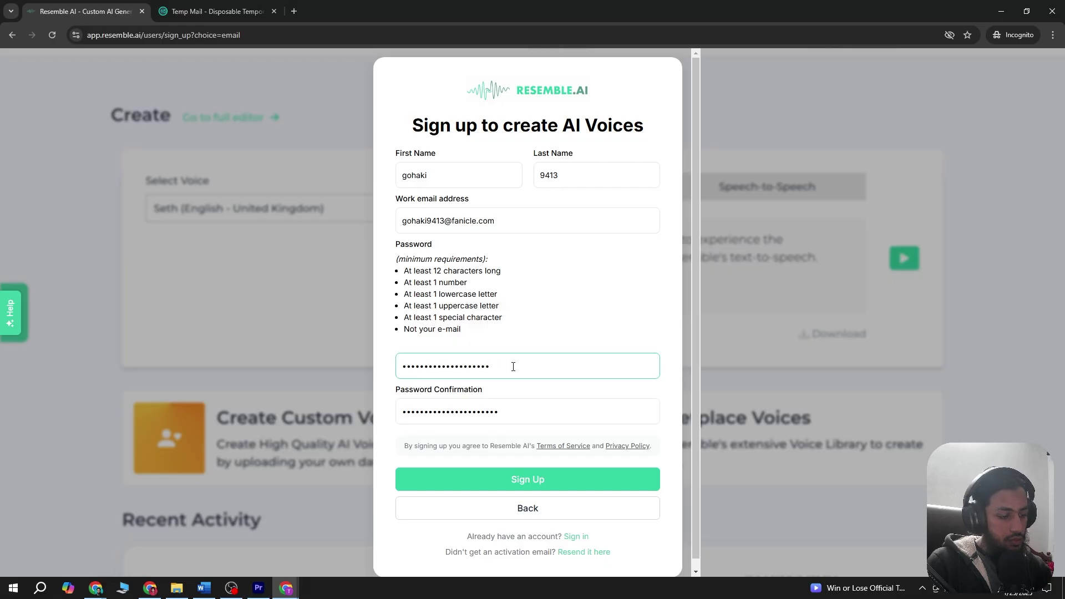
pyautogui.click(548, 484)
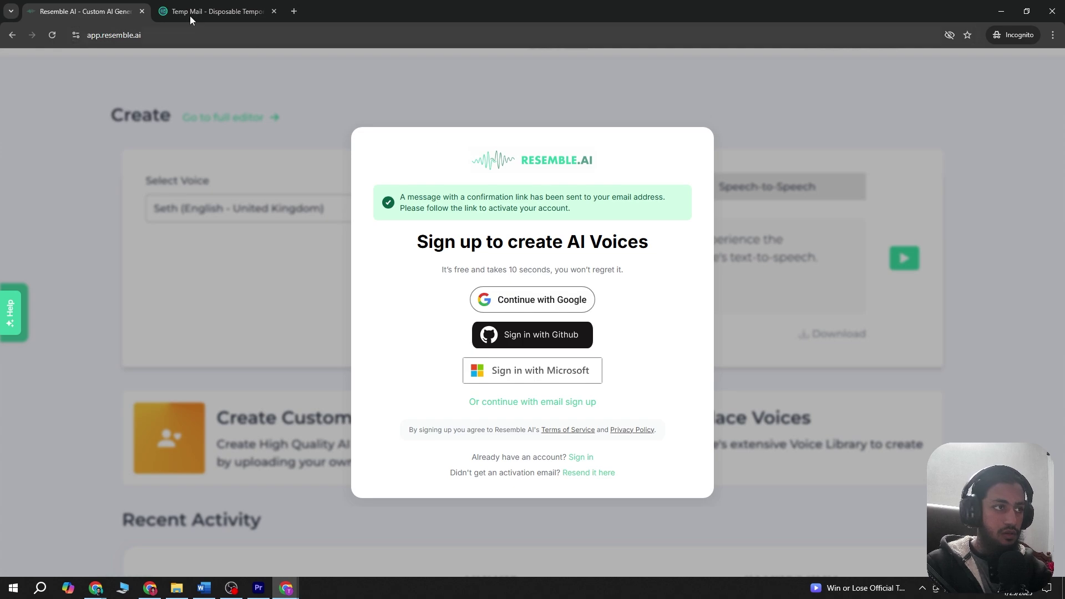
# Open the "Confirm your Resemble AI account" message in Temp Mail and follow its link to verify the email address
pyautogui.click(207, 12)
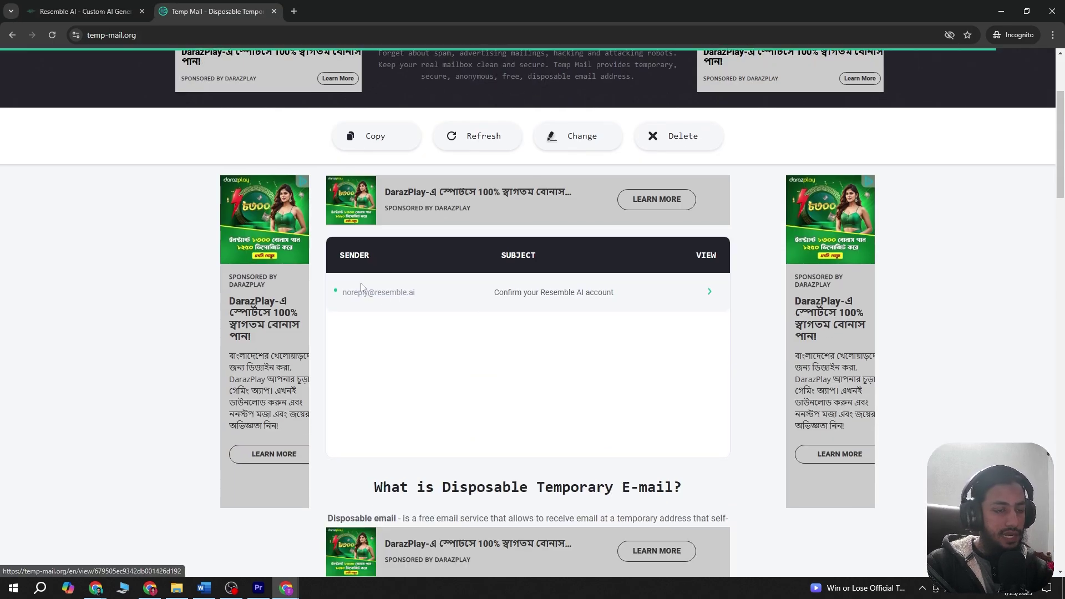
pyautogui.click(548, 298)
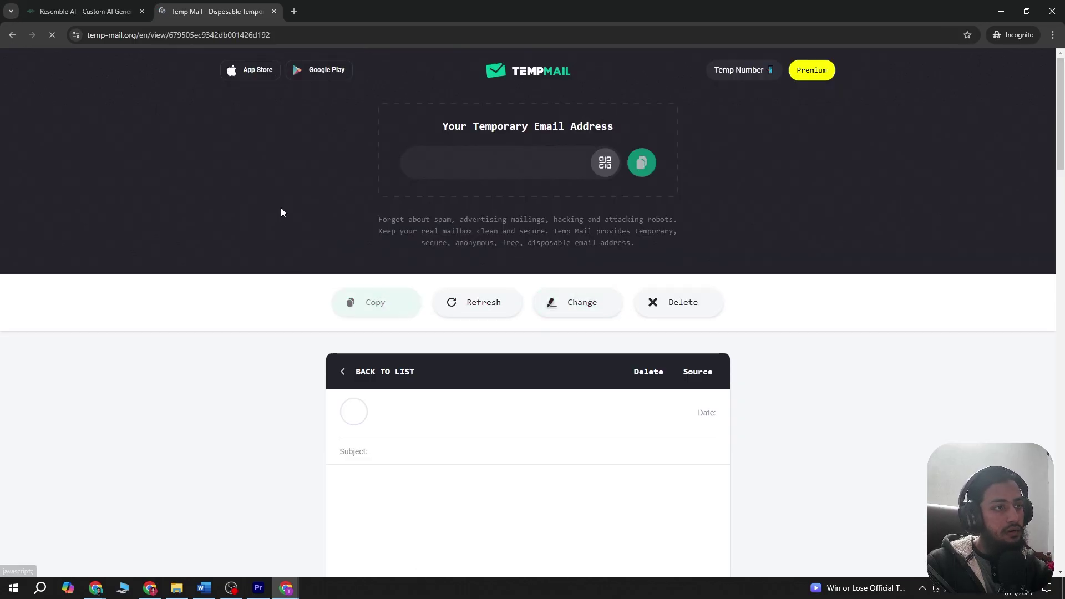
pyautogui.scroll(-5, 400, 353)
pyautogui.click(400, 354)
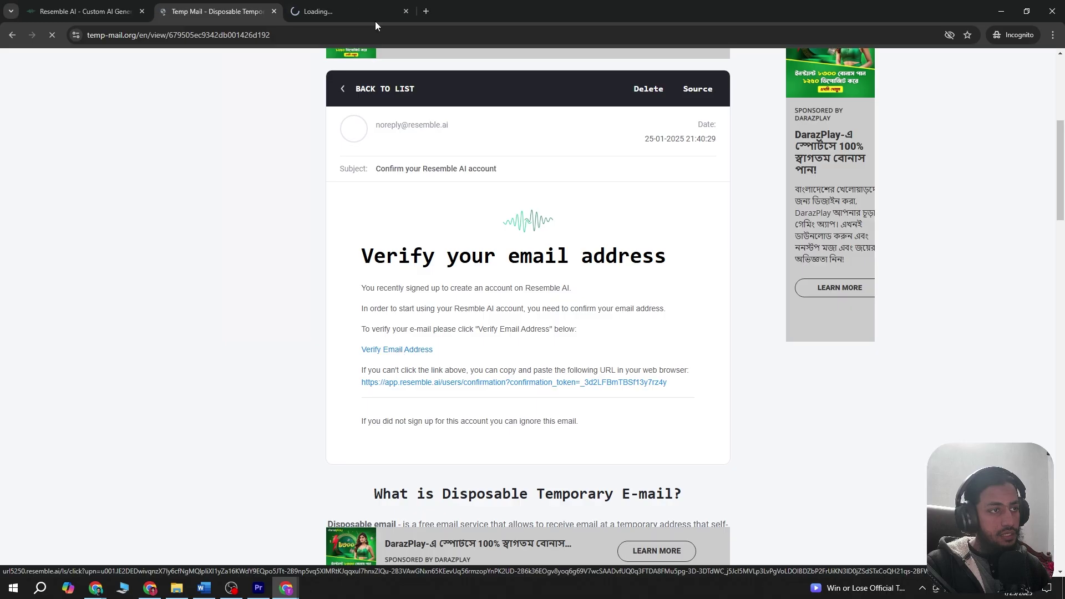
pyautogui.click(334, 13)
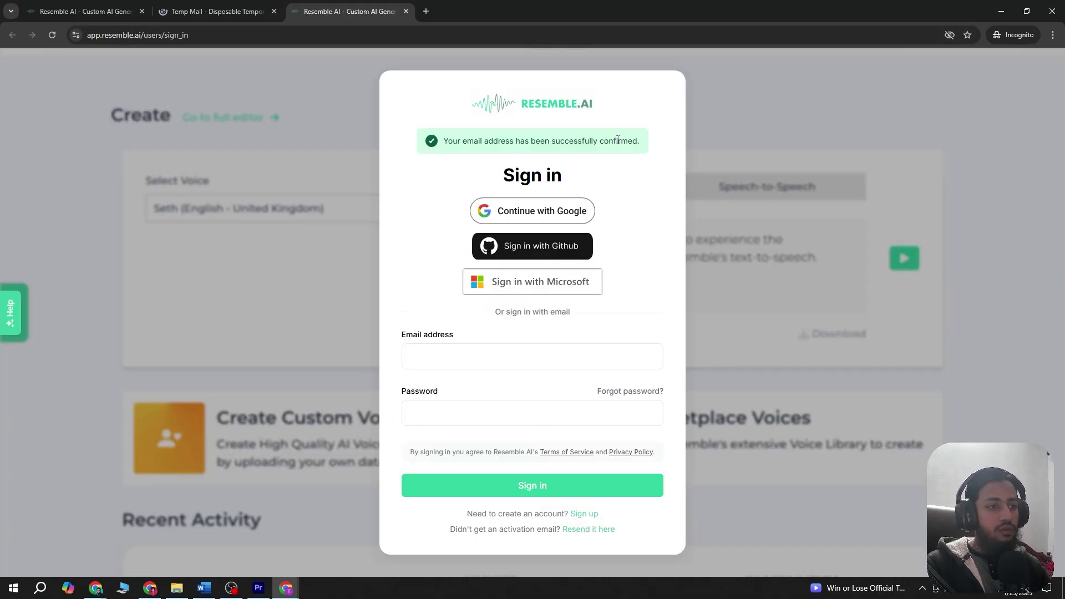
# Sign in to Resemble AI with the account password and the email address copied from Temp Mail
pyautogui.click(459, 414)
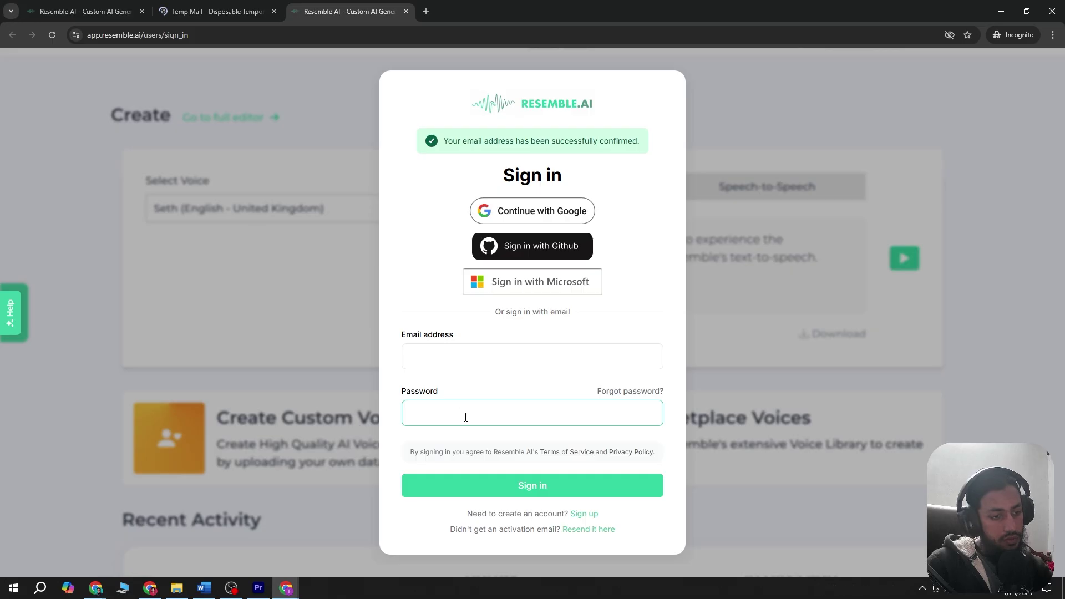
pyautogui.write('******************')
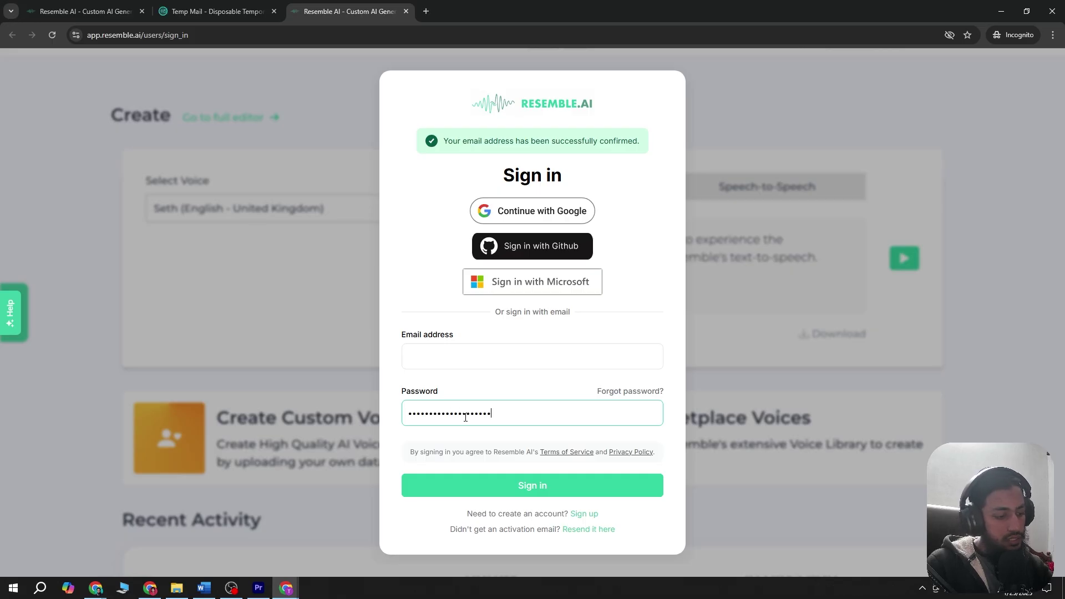
pyautogui.click(516, 352)
pyautogui.click(216, 11)
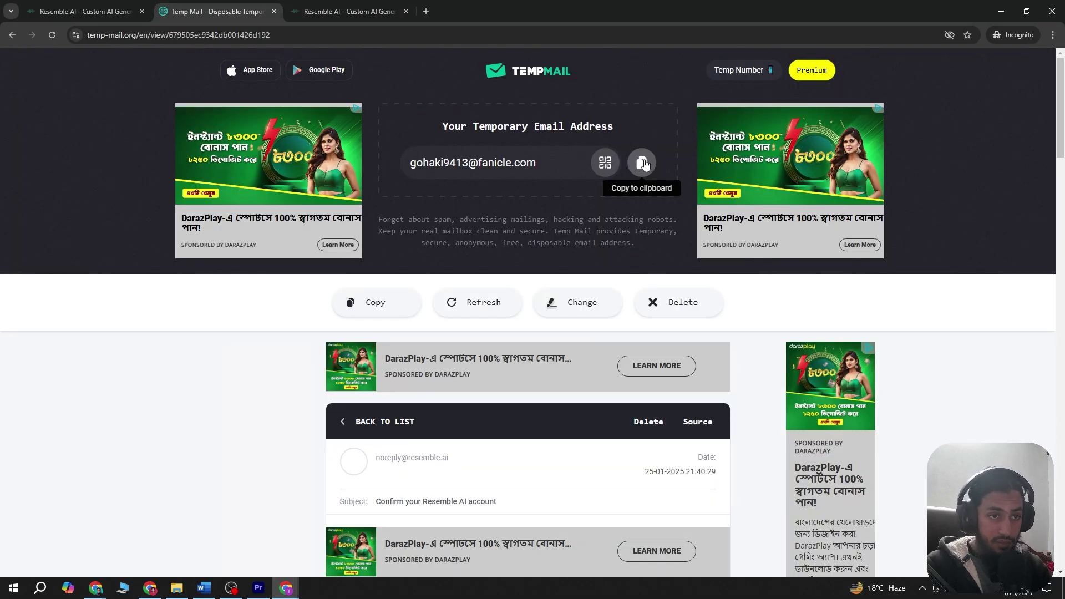
pyautogui.click(642, 163)
pyautogui.click(350, 11)
pyautogui.click(483, 358)
pyautogui.hotkey('ctrl', 'v')
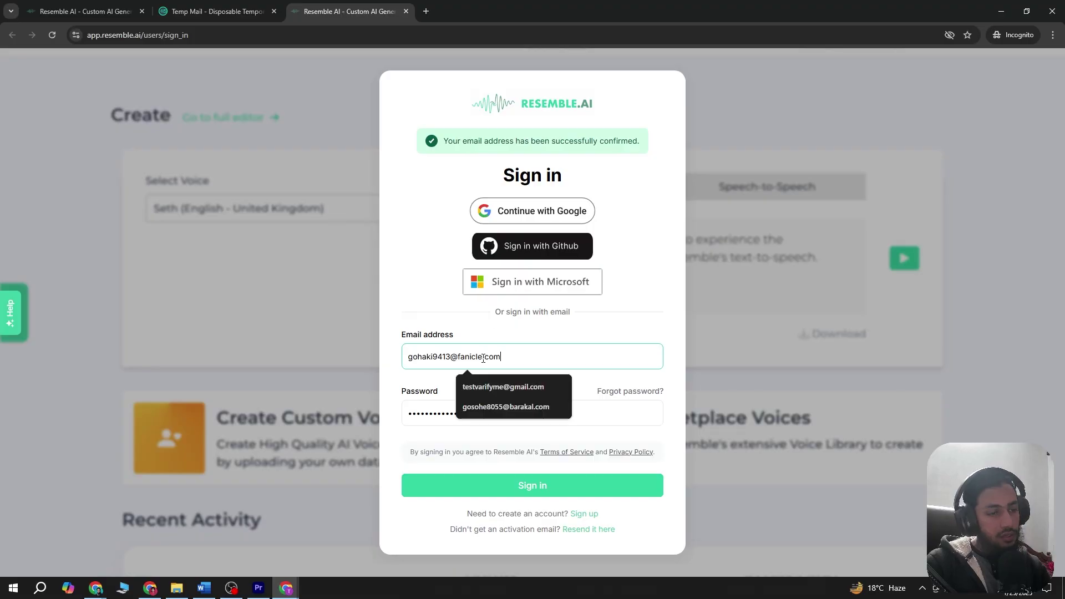
pyautogui.click(530, 487)
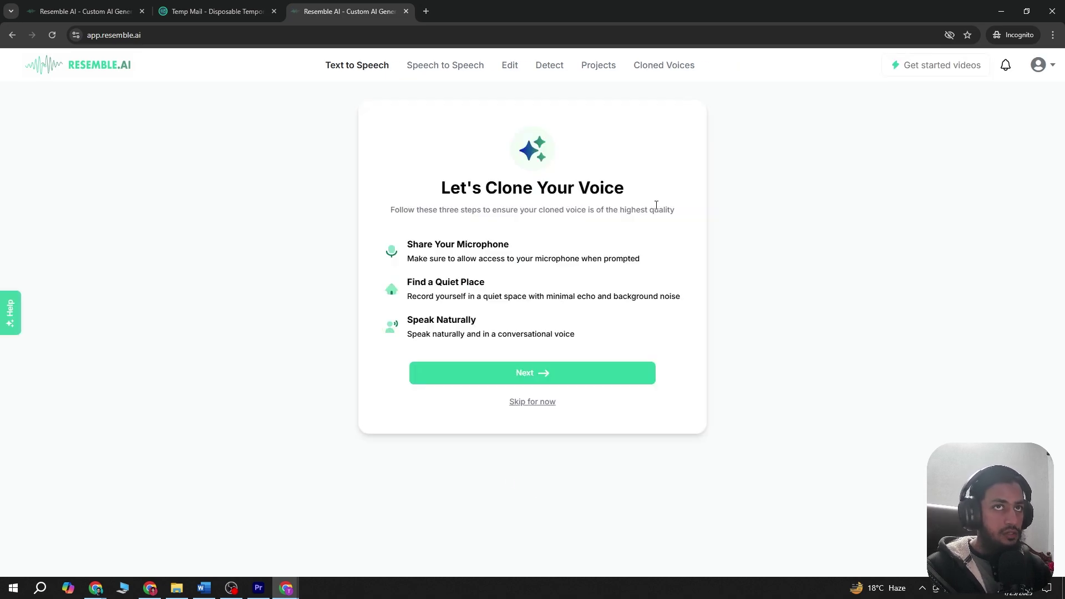
# Skip the voice cloning introduction to reach the text-to-speech page
pyautogui.click(539, 404)
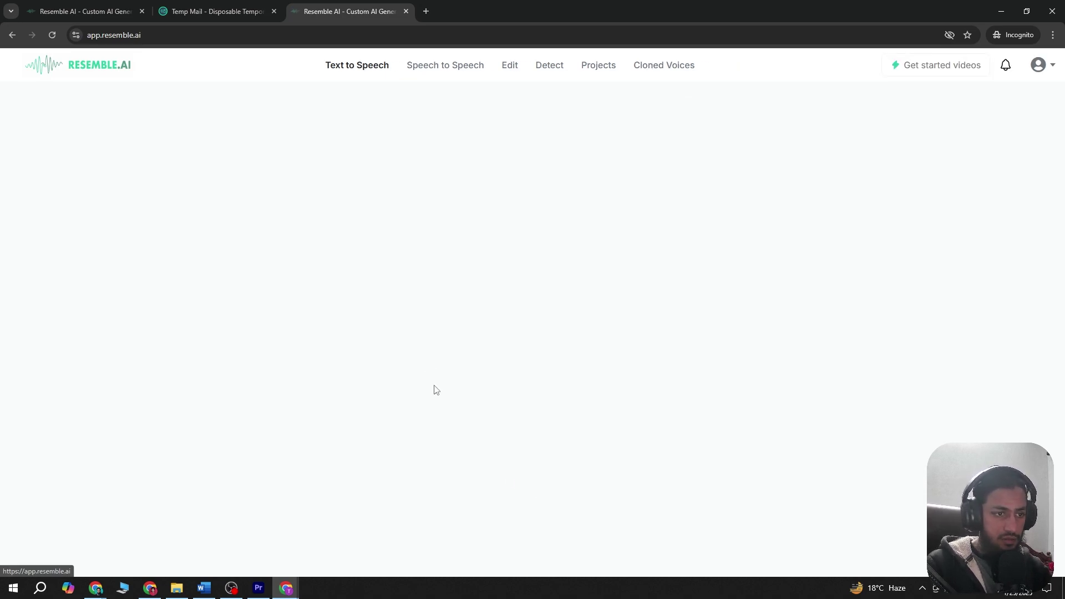
pyautogui.click(531, 403)
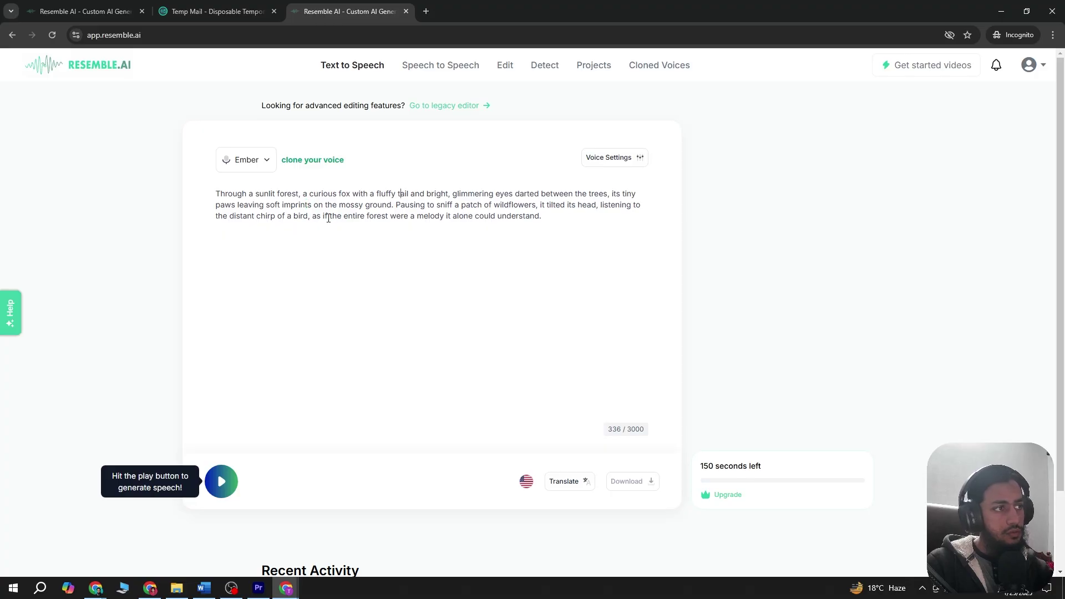
# Copy the introduction paragraph from the Word script, starting at "Hello and welcome!" and ending at "timely deliveries."
pyautogui.click(204, 588)
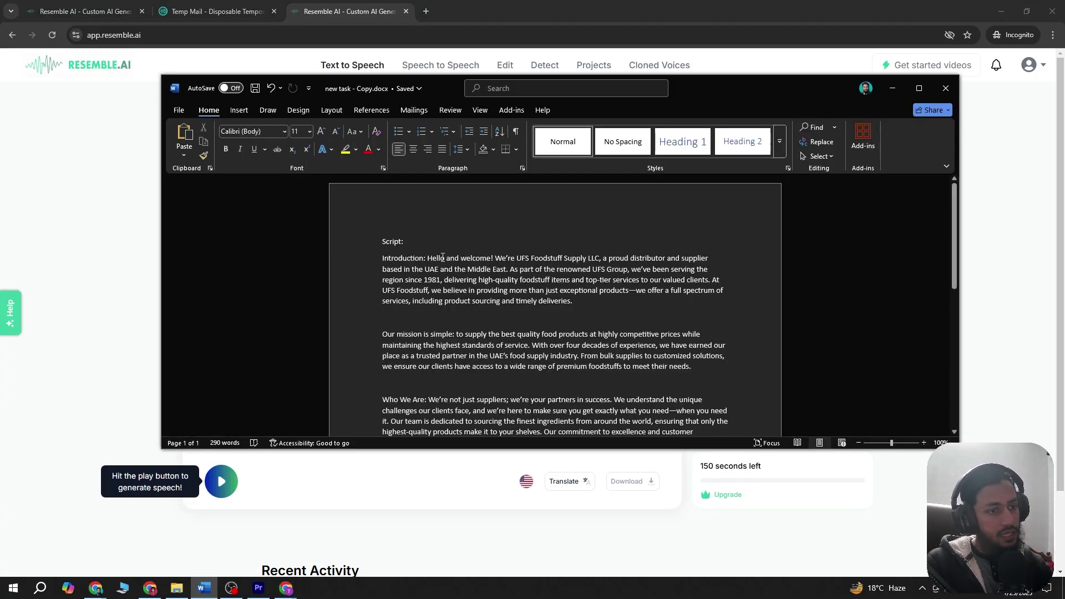
pyautogui.moveTo(428, 258); pyautogui.dragTo(573, 303)
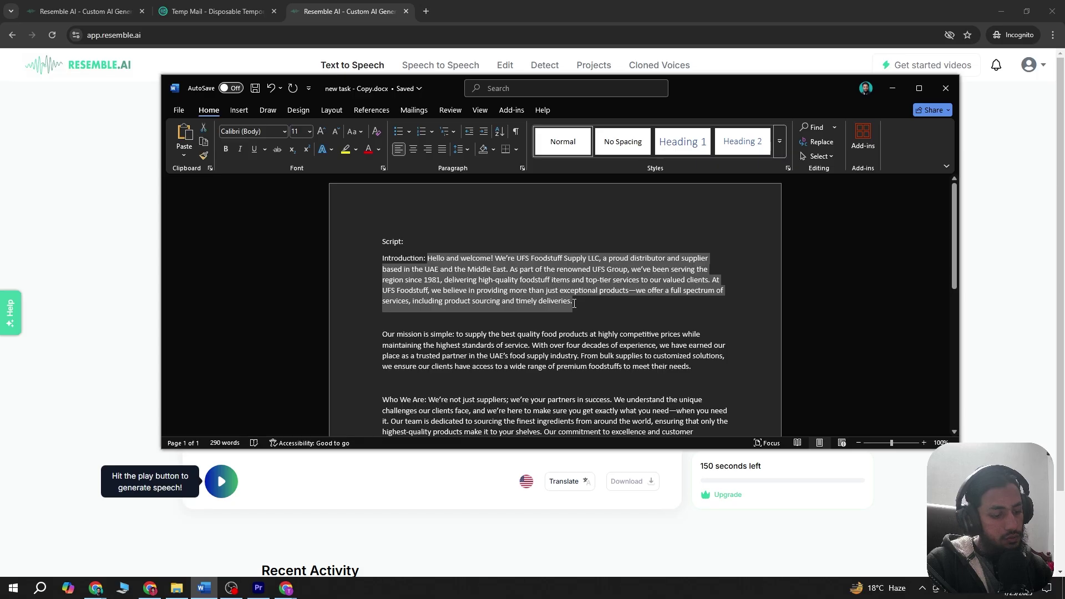
pyautogui.scroll(-5, 569, 330)
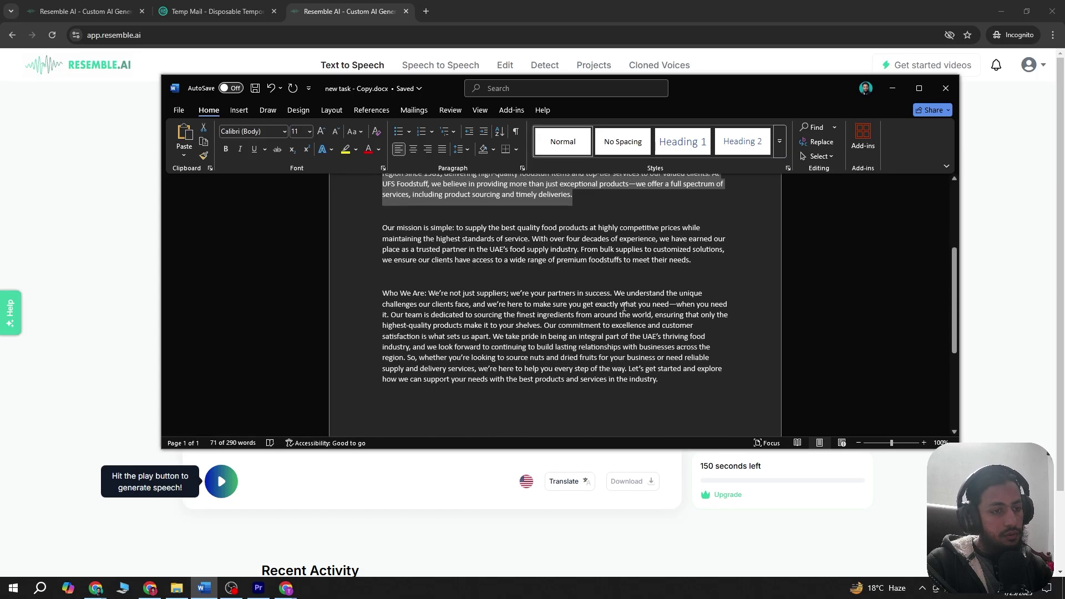
pyautogui.scroll(3, 570, 330)
pyautogui.scroll(2, 569, 330)
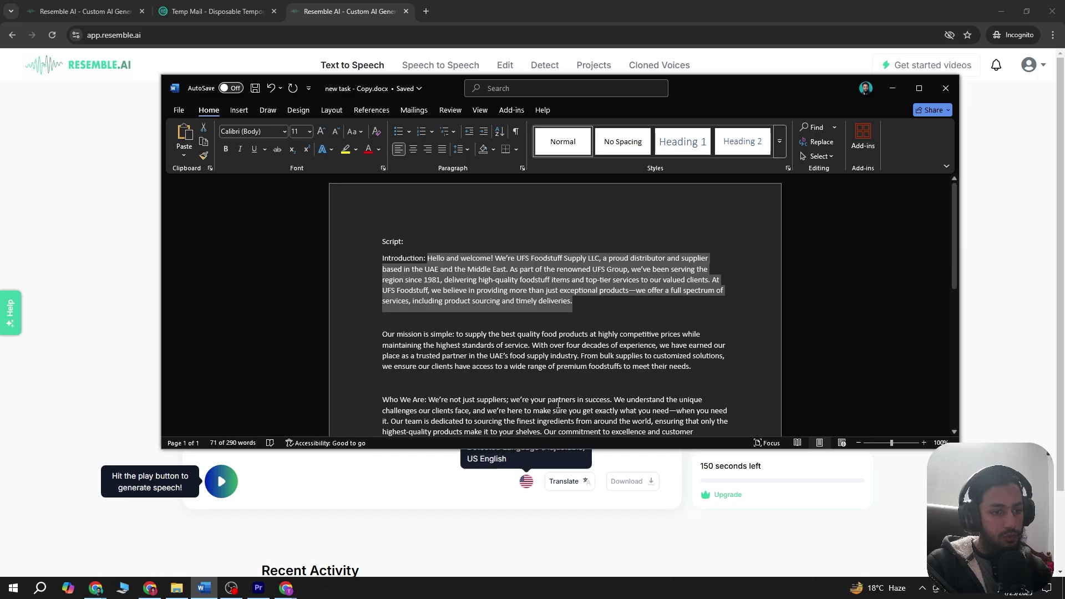
pyautogui.scroll(-3, 554, 388)
pyautogui.scroll(2, 549, 344)
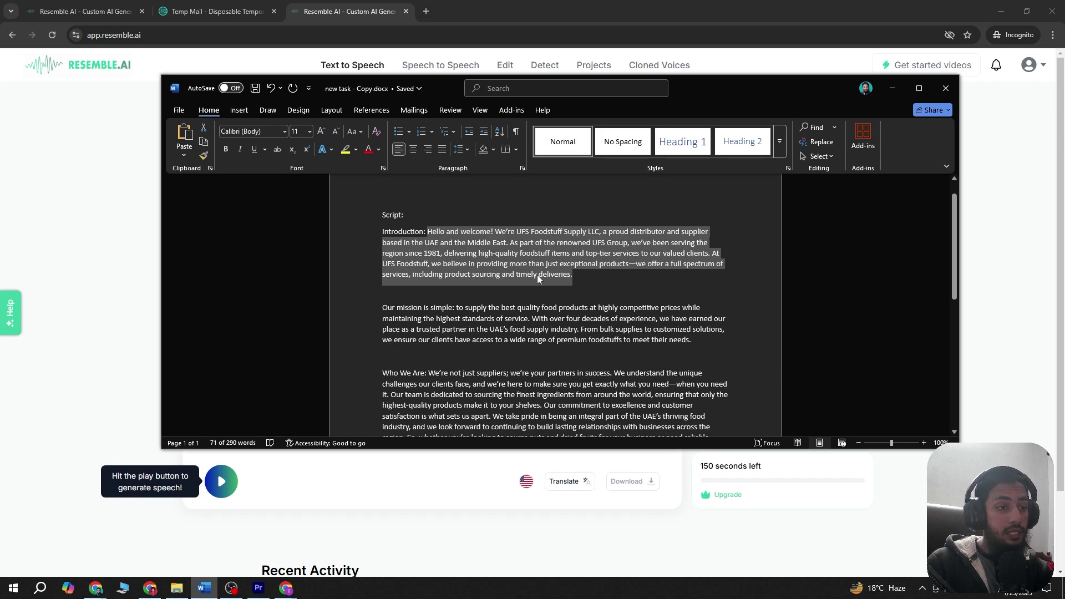
# Replace the sample text in the Resemble AI text-to-speech editor with the copied introduction paragraph
pyautogui.click(892, 90)
pyautogui.moveTo(520, 239); pyautogui.dragTo(200, 184)
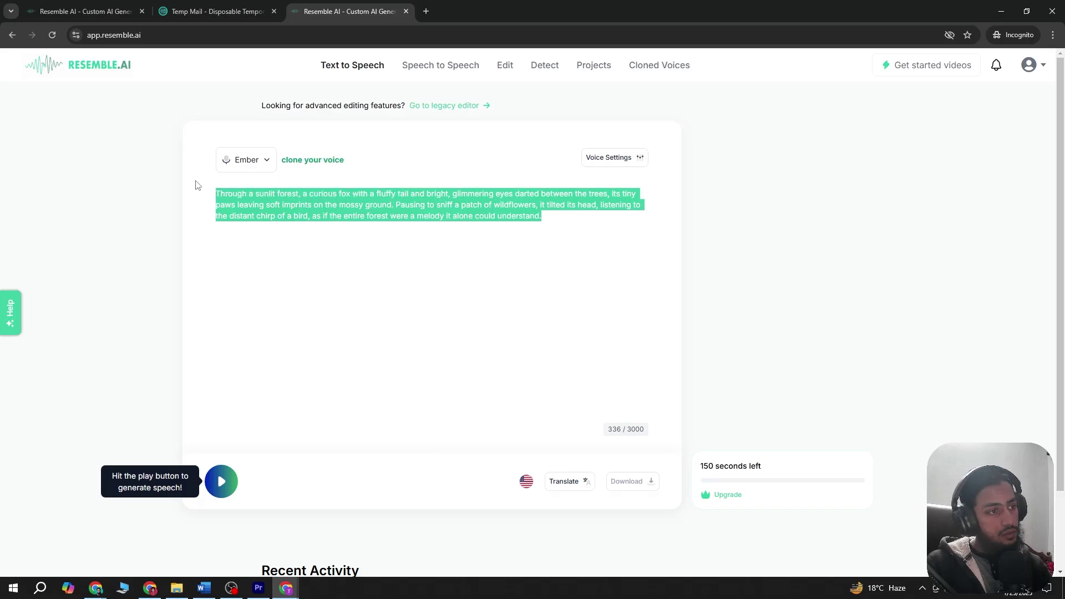
pyautogui.hotkey('ctrl', 'v')
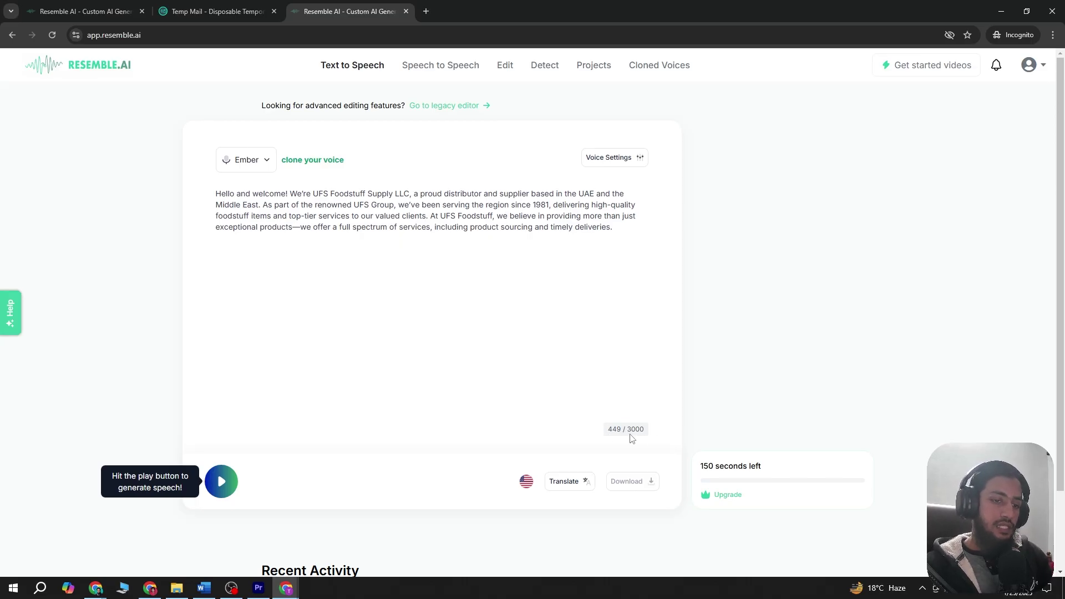
# Search the AI voices for "lothar", then preview and select the Lothar voice for the speech
pyautogui.click(253, 162)
pyautogui.scroll(-5, 249, 381)
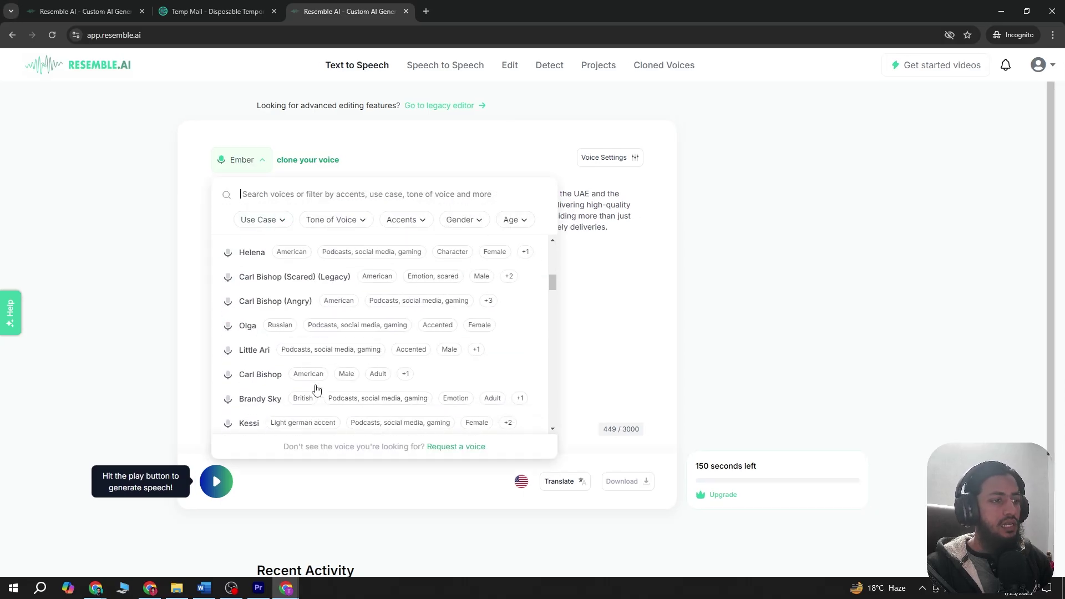
pyautogui.scroll(5, 315, 383)
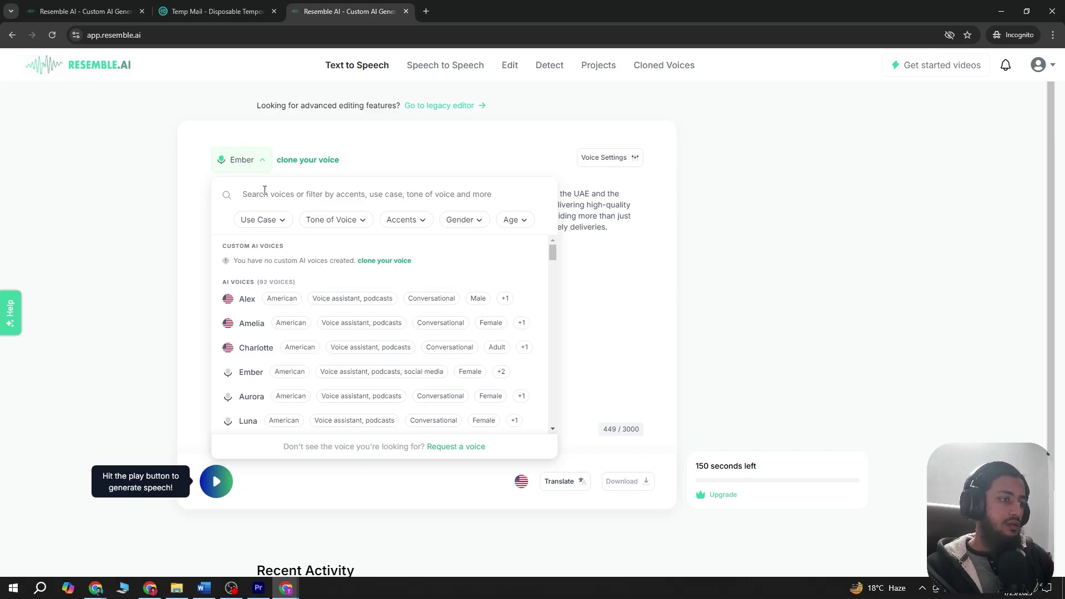
pyautogui.write('lothar')
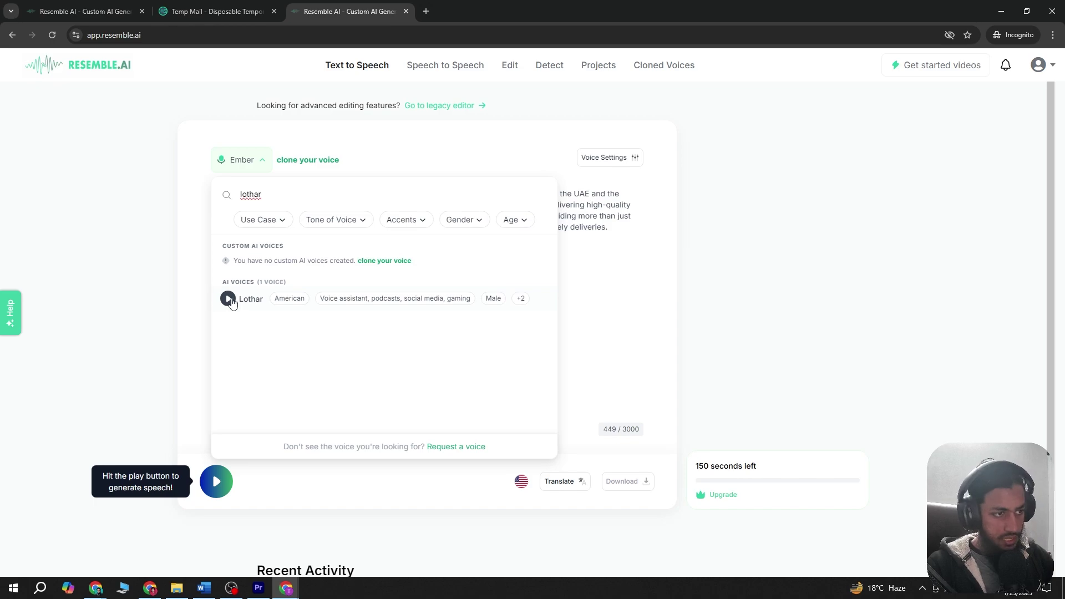
pyautogui.click(229, 300)
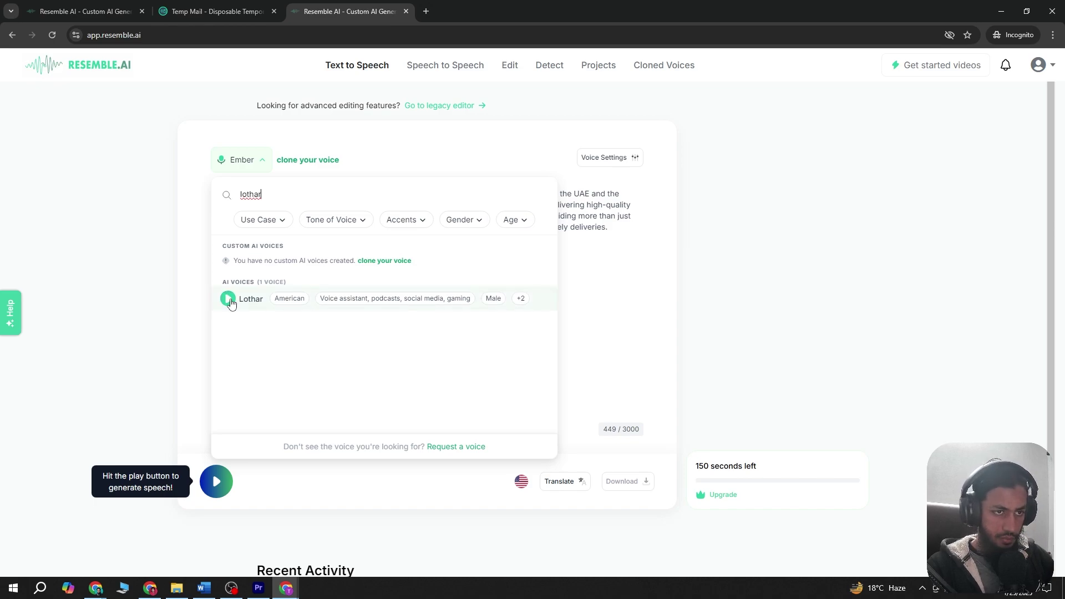
pyautogui.click(647, 280)
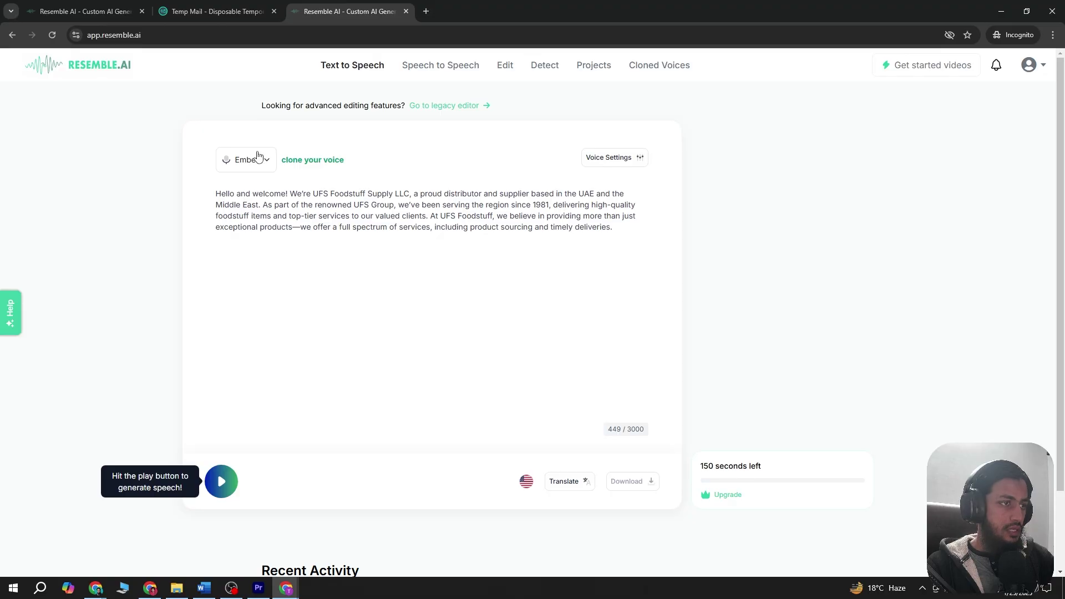
pyautogui.click(249, 160)
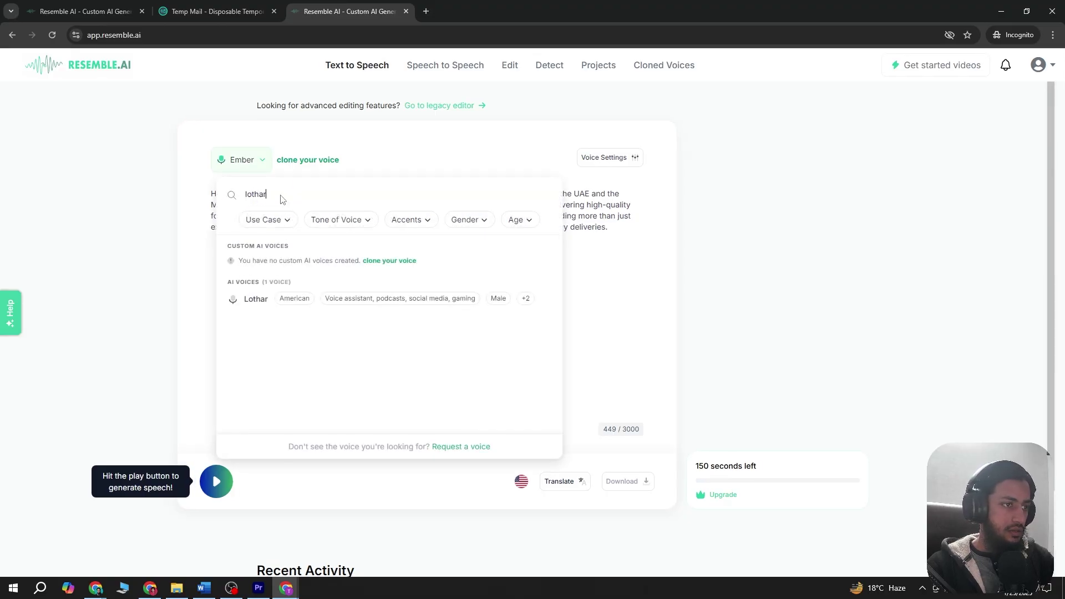
pyautogui.click(229, 299)
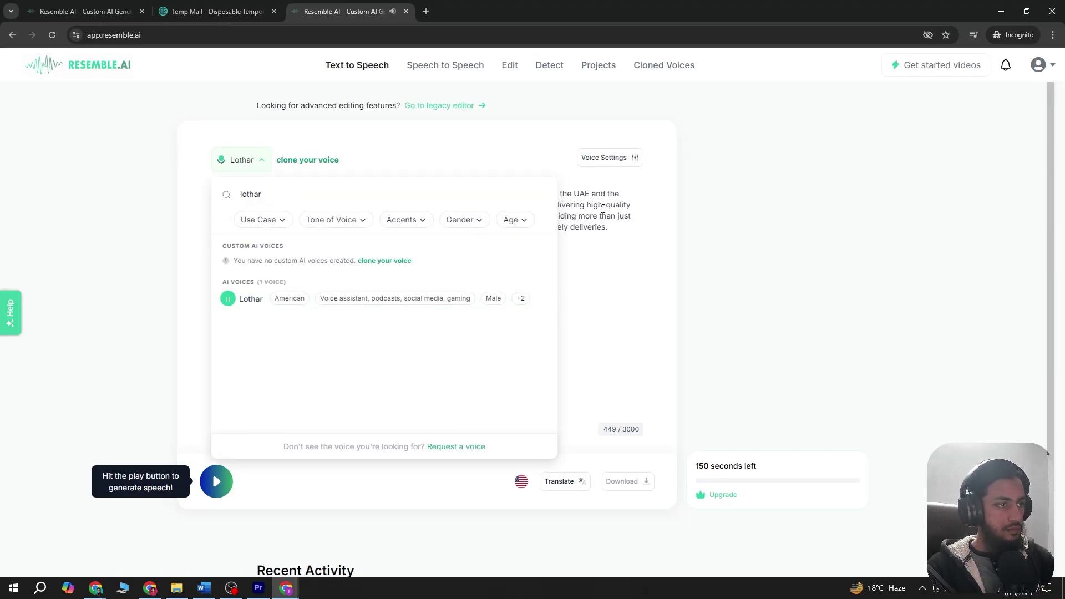
pyautogui.click(270, 175)
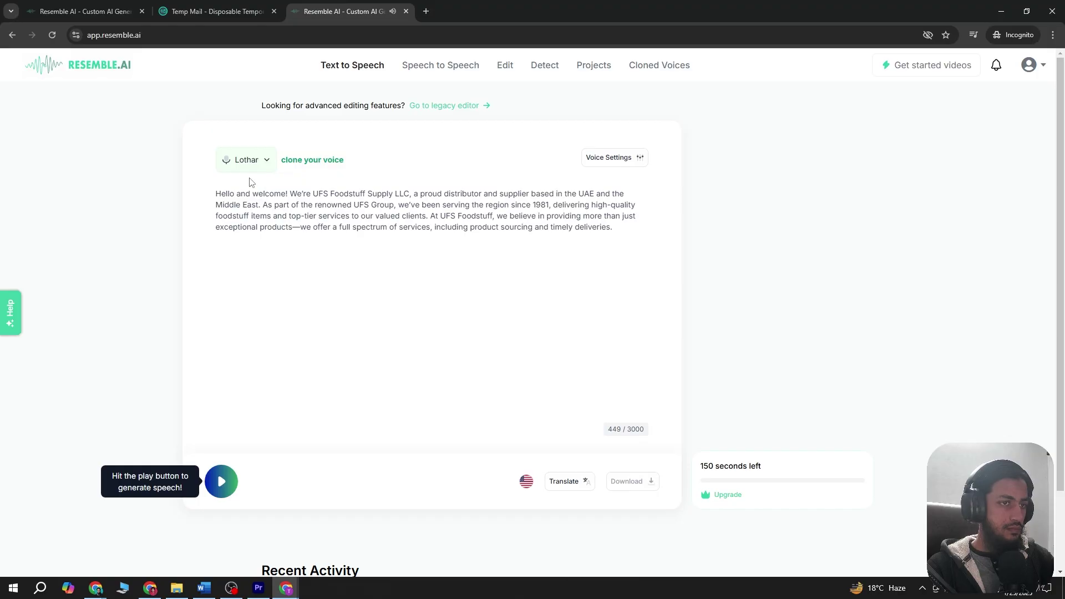
# Generate the speech and save the audio as Lothar-2025_01_25-1.wav in the Downloads folder
pyautogui.click(230, 482)
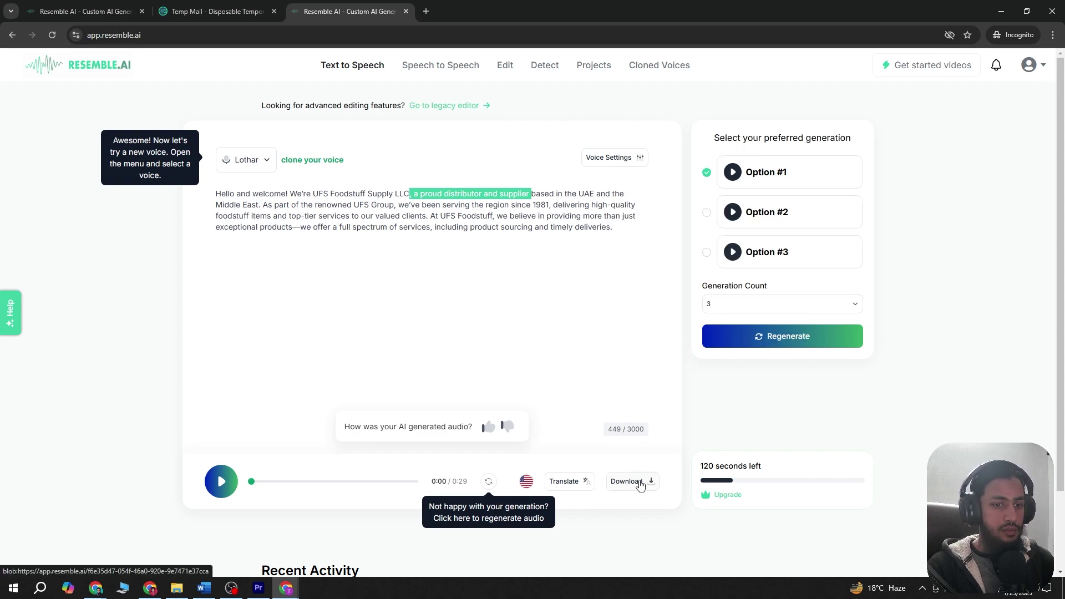
pyautogui.click(641, 483)
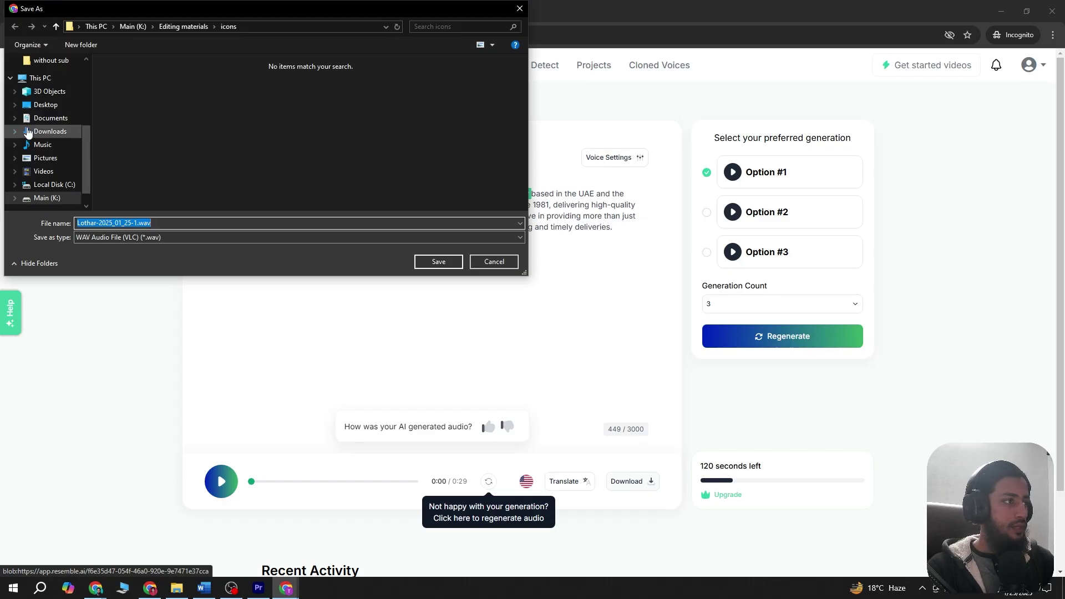
pyautogui.scroll(3, 33, 128)
pyautogui.click(51, 83)
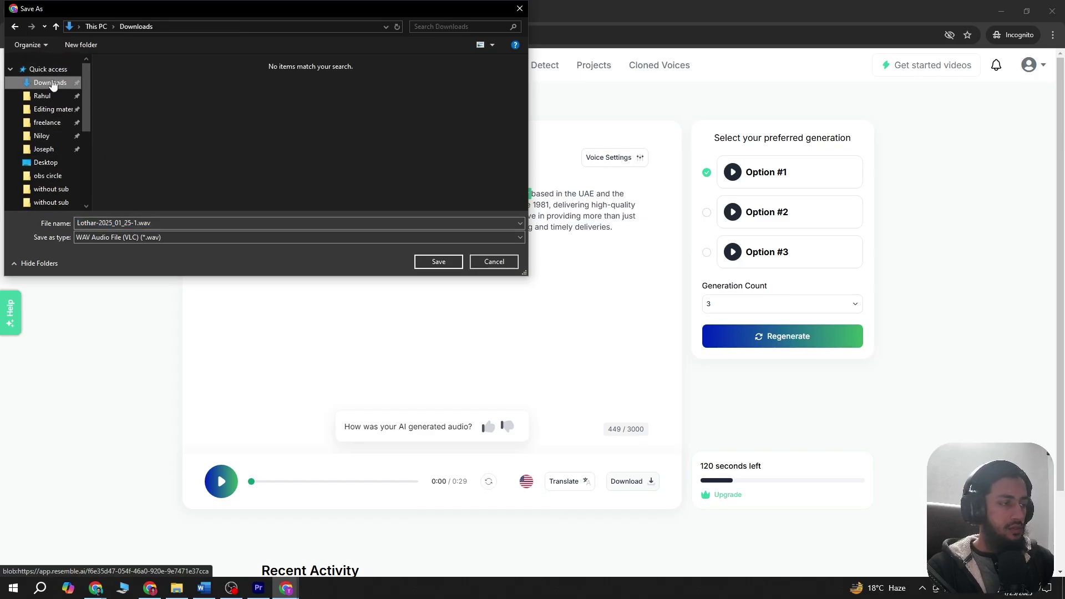
pyautogui.click(437, 263)
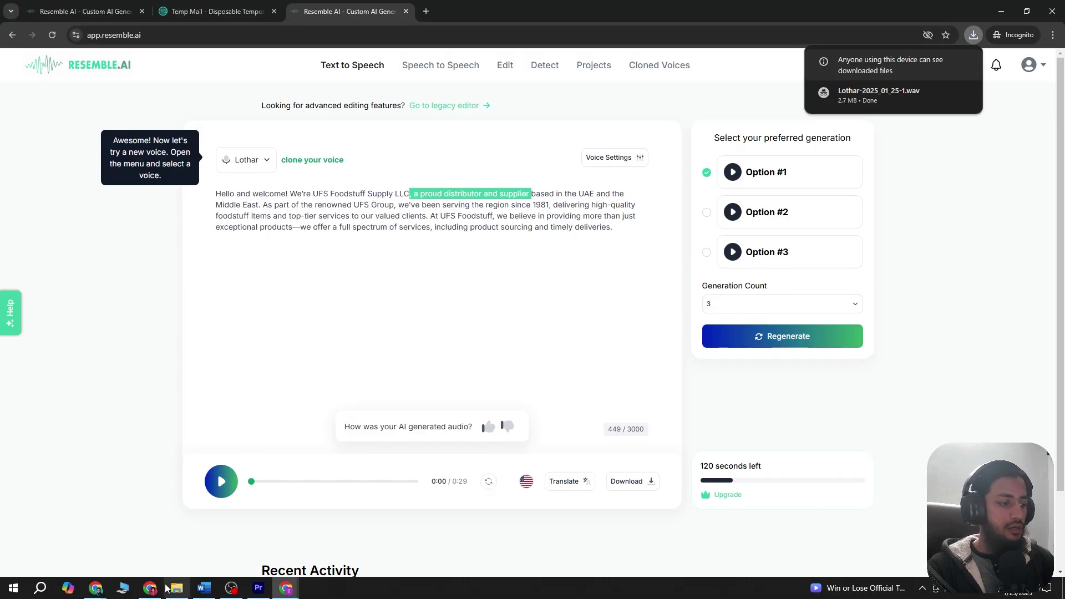
# Switch to File Explorer and create a folder named "vo" inside the new client's empty folder under Clients
pyautogui.click(175, 588)
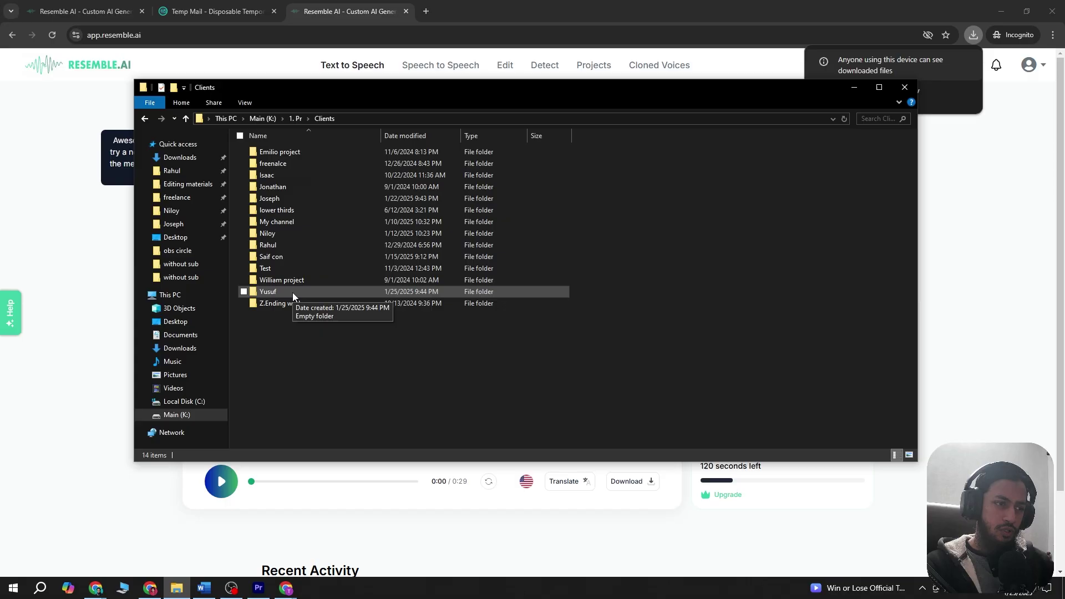
pyautogui.click(292, 292)
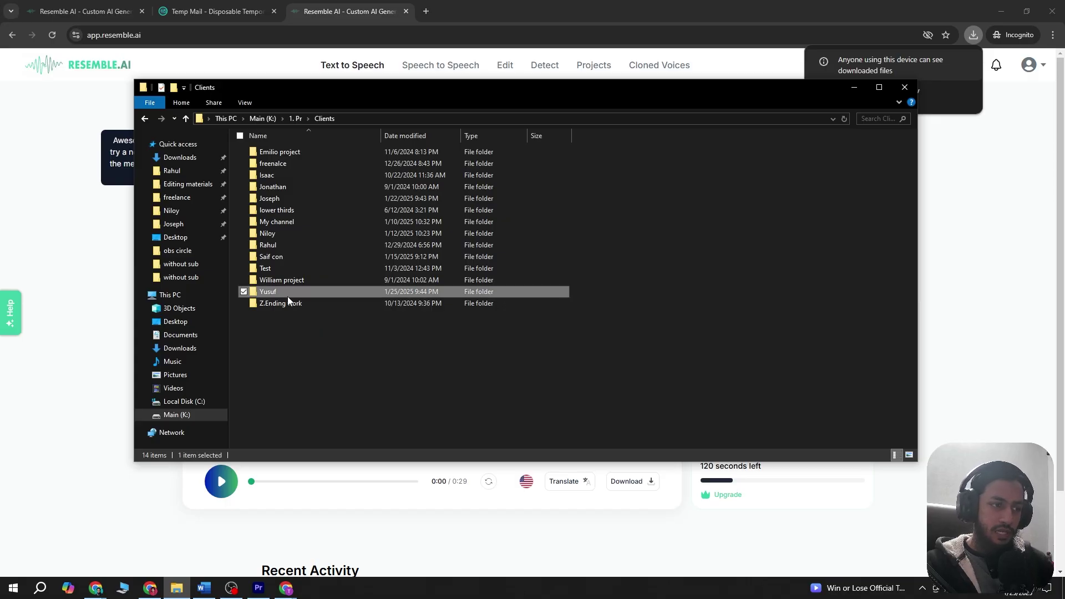
pyautogui.doubleClick(314, 291)
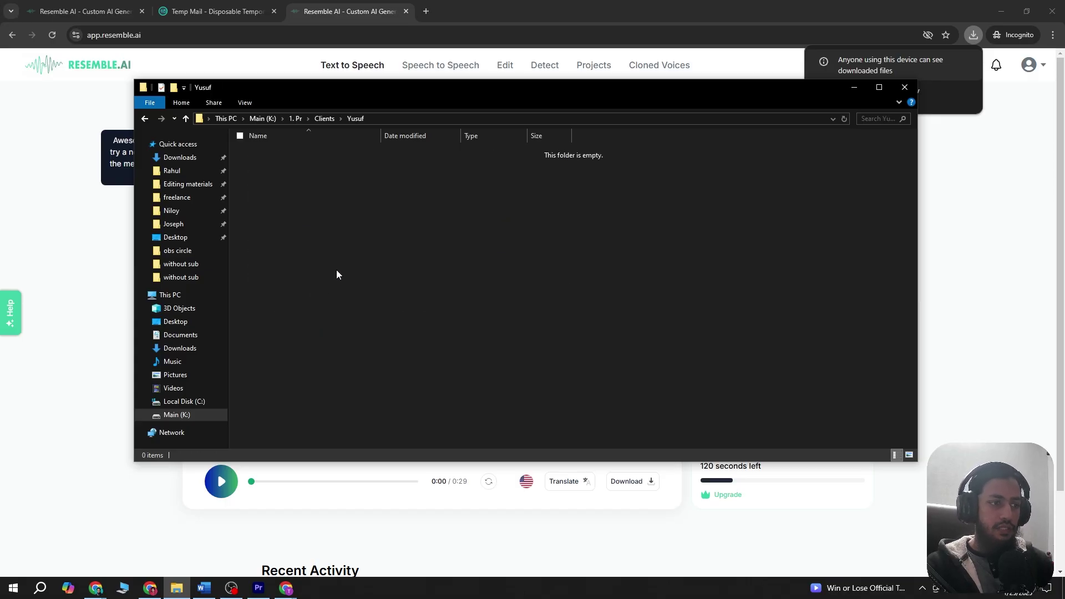
pyautogui.rightClick(327, 198)
pyautogui.moveTo(421, 327)
pyautogui.click(517, 332)
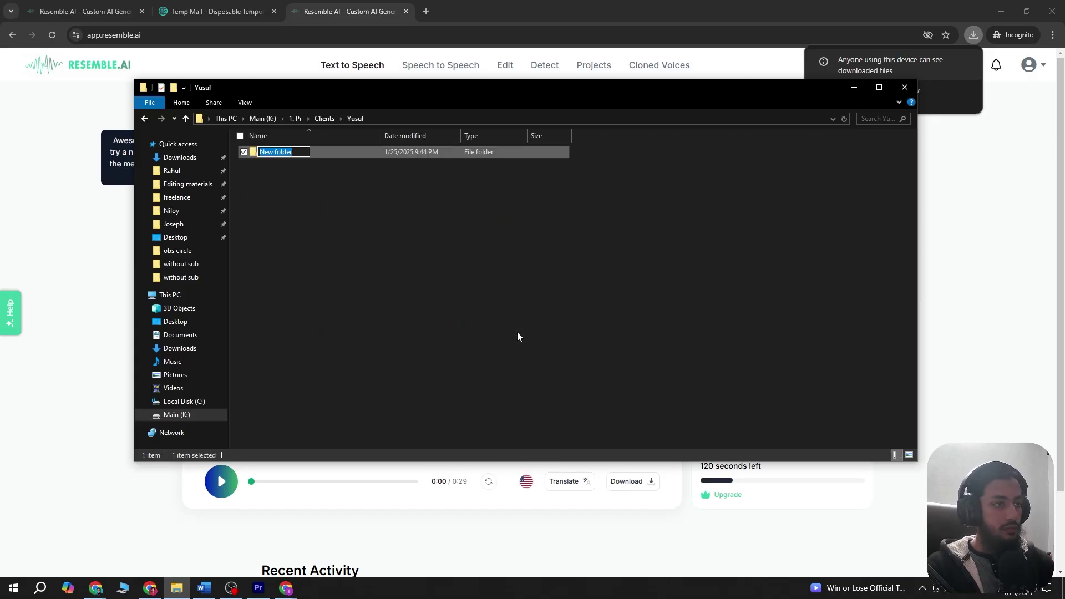
pyautogui.write('vo')
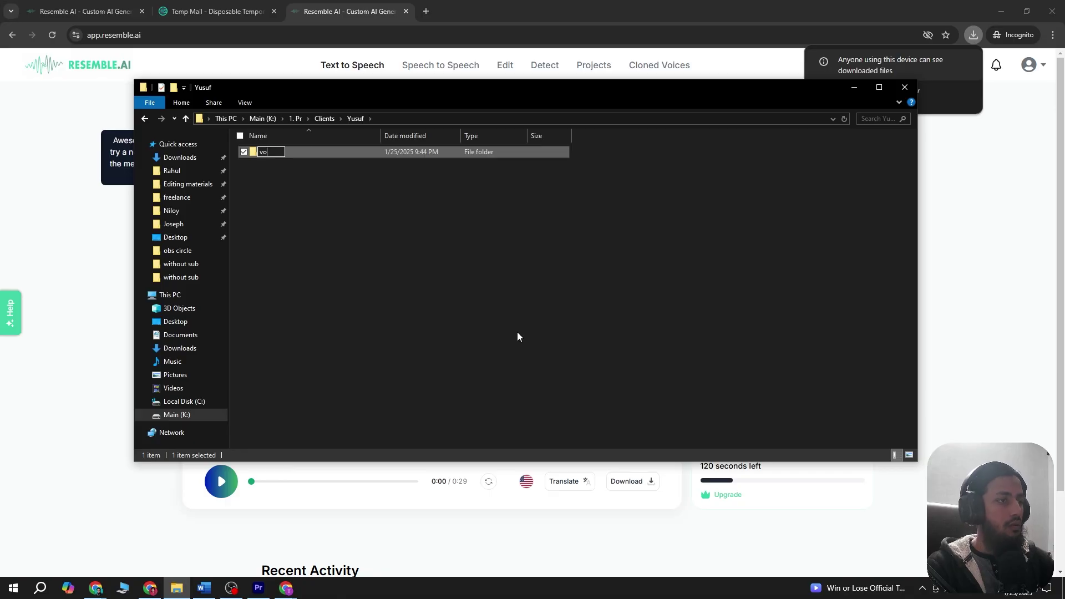
pyautogui.press('Return')
# Move the voice-over file vo.wav from the clipboard into the "vo" folder
pyautogui.doubleClick(317, 155)
pyautogui.hotkey('ctrl', 'v')
pyautogui.click(337, 231)
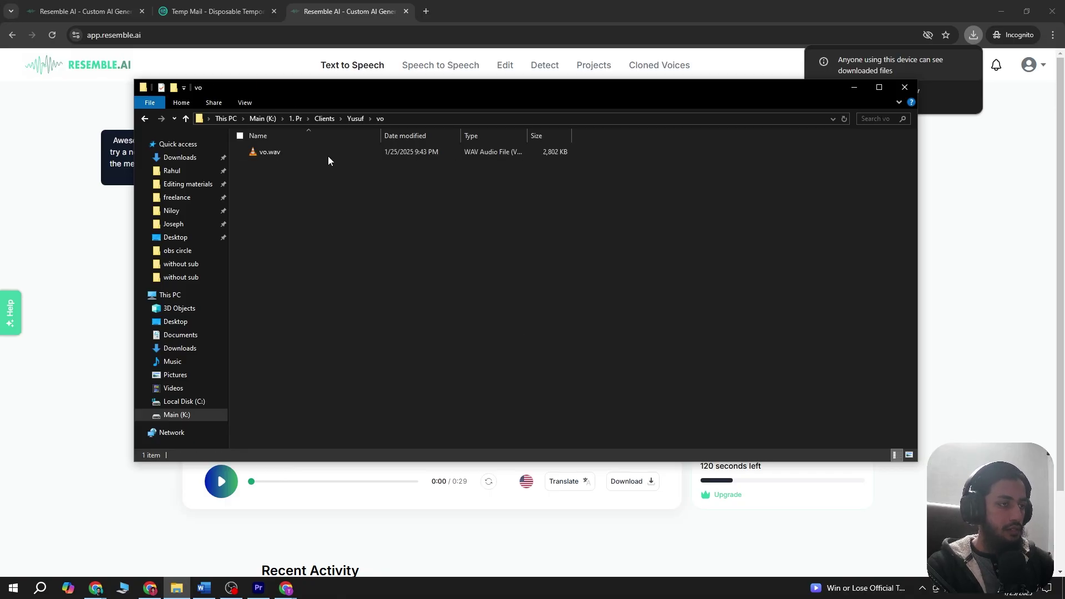
# Return to the client's folder and create a folder named "pr file" beside "vo"
pyautogui.click(356, 119)
pyautogui.rightClick(283, 214)
pyautogui.moveTo(317, 351)
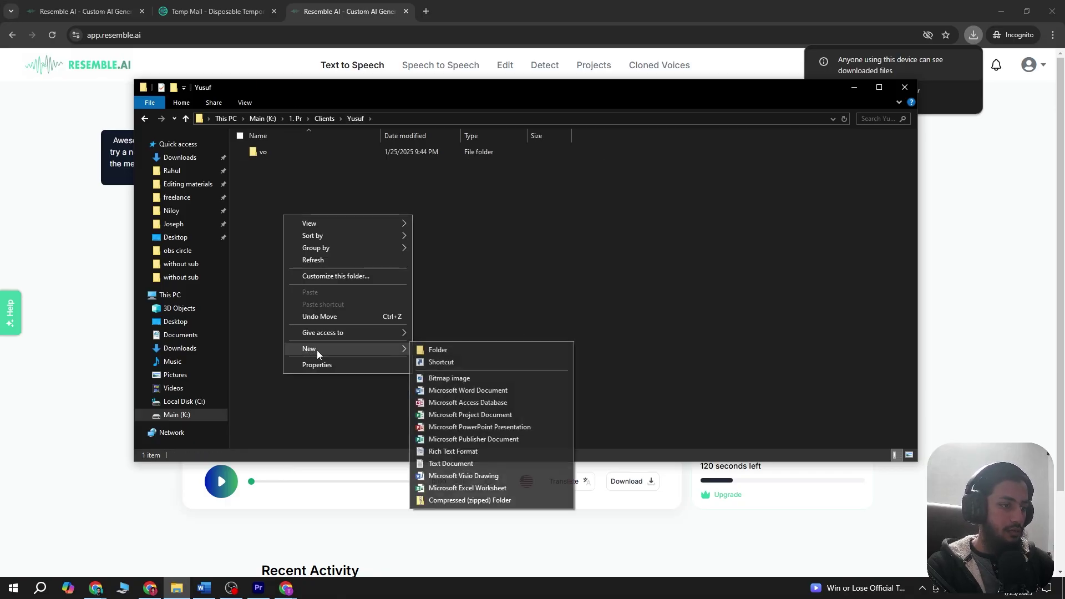
pyautogui.click(505, 351)
pyautogui.write('pr fi')
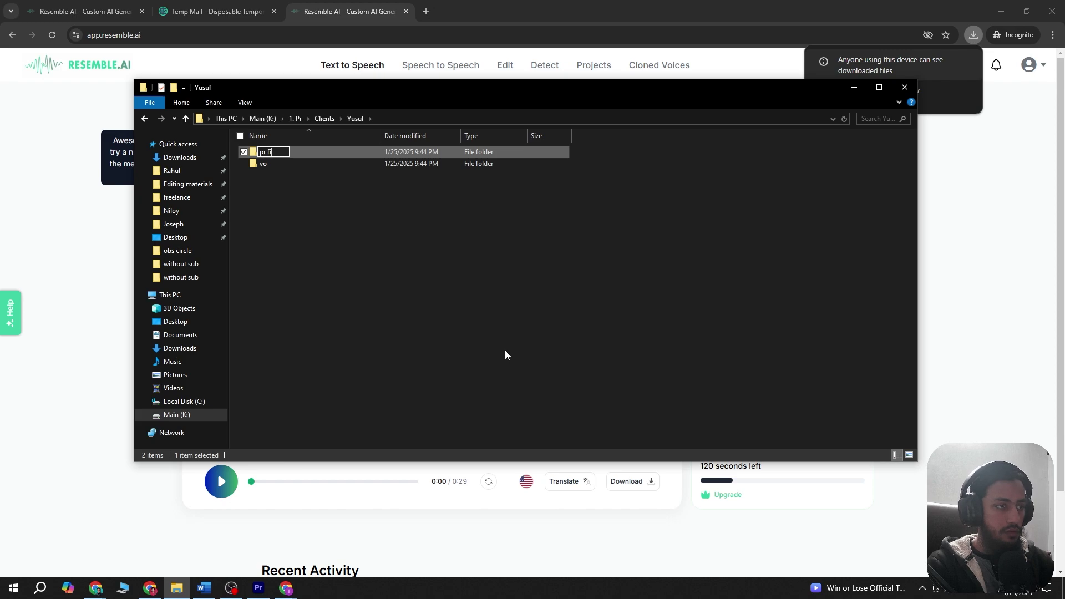
pyautogui.write('le')
# Create another folder named "raw" in the client's folder
pyautogui.rightClick(350, 236)
pyautogui.moveTo(407, 364)
pyautogui.click(574, 370)
pyautogui.write('raw')
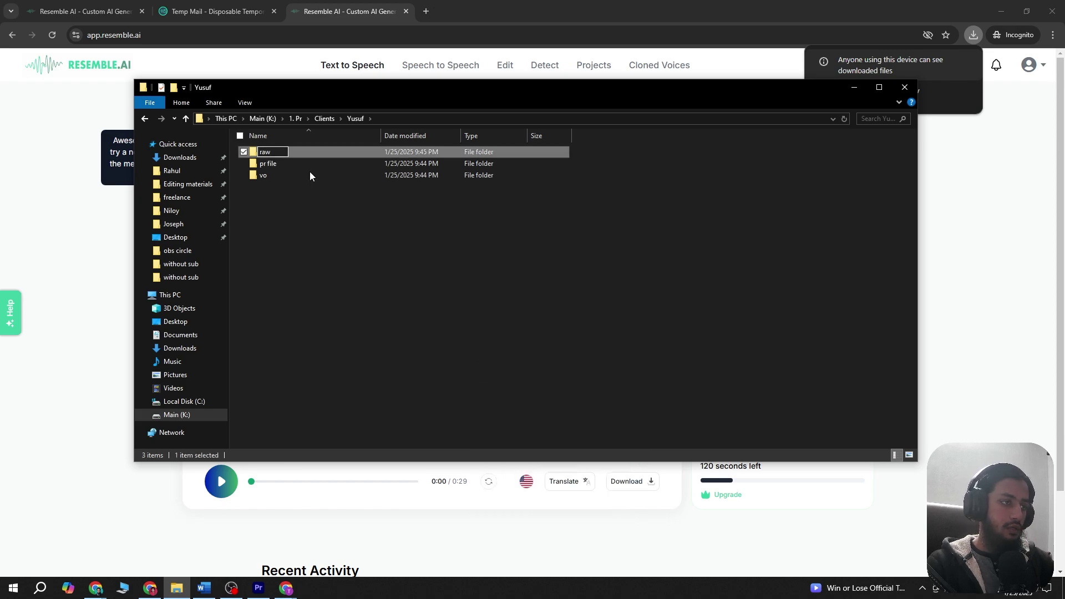
pyautogui.click(308, 183)
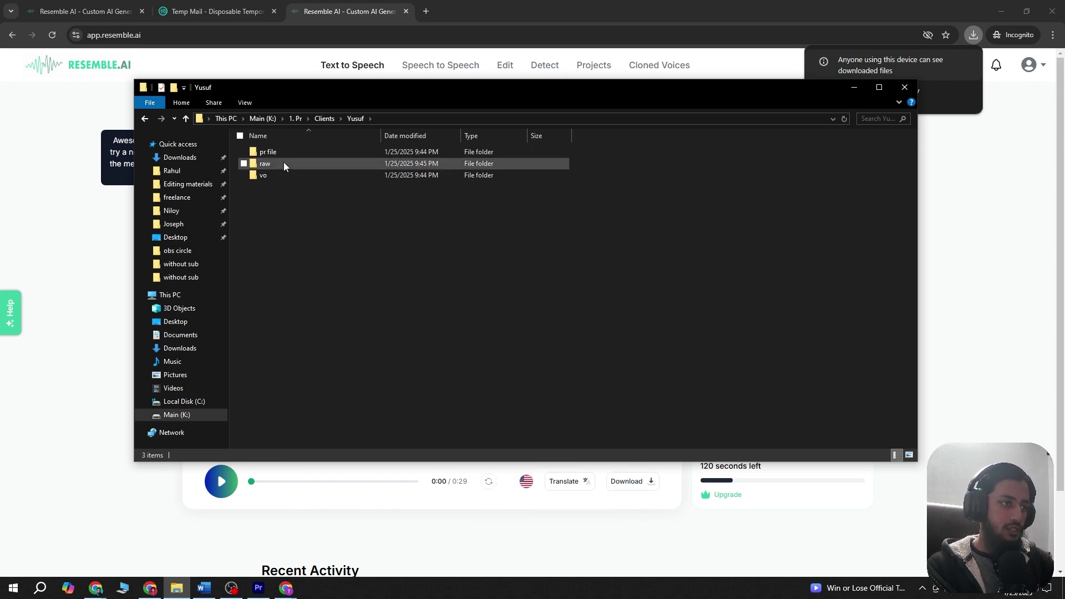
# Add a folder named "brolls" to the client's folder
pyautogui.rightClick(319, 259)
pyautogui.moveTo(371, 389)
pyautogui.click(517, 389)
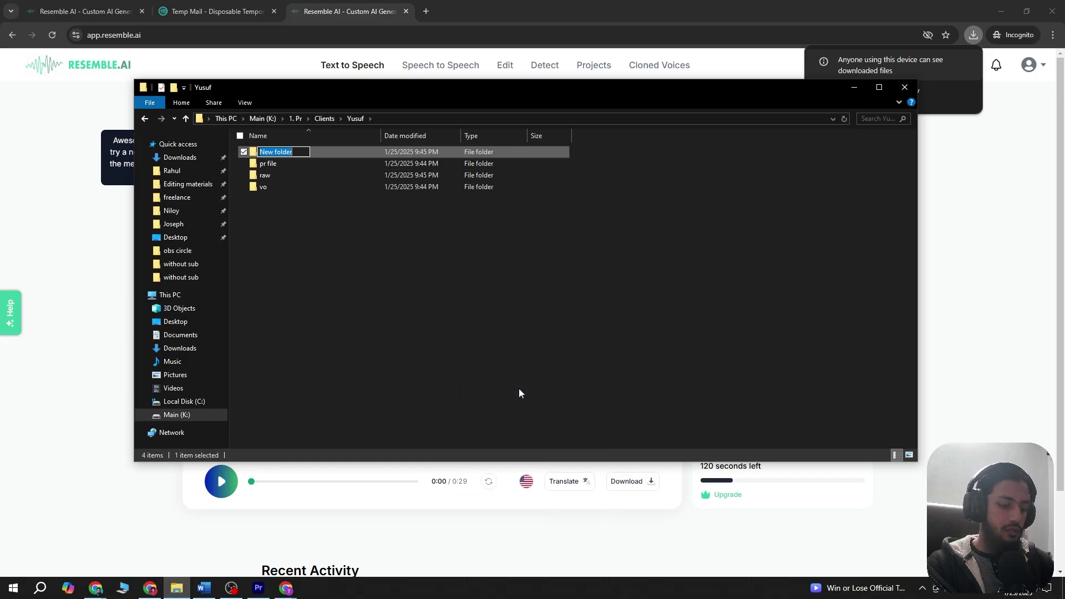
pyautogui.write('brolls')
pyautogui.click(518, 388)
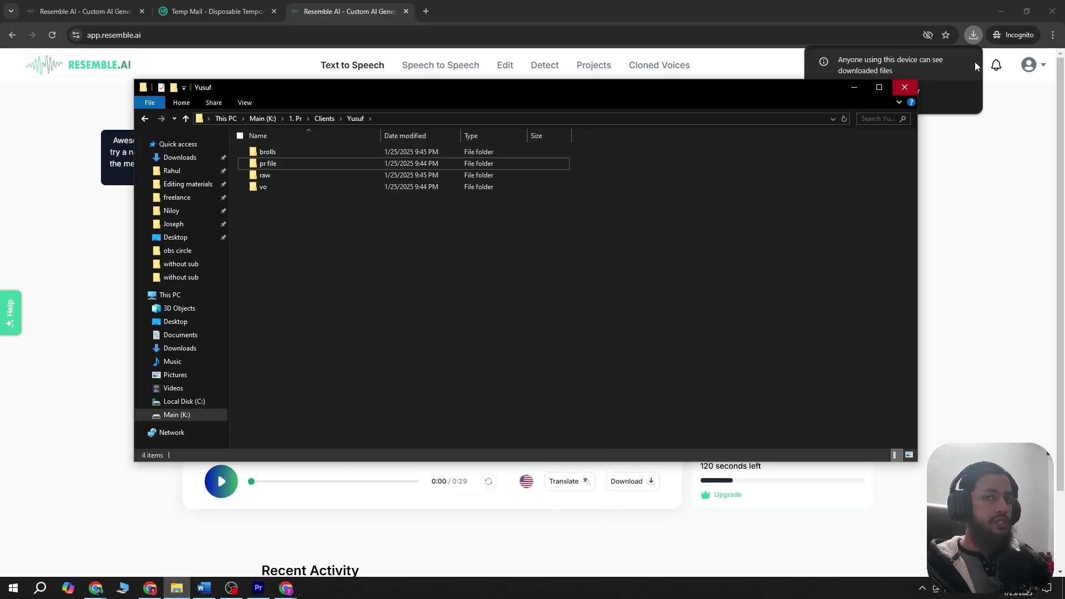
# Switch to Premiere Pro and start a new project with its location in the client's "pr file" folder
pyautogui.click(342, 17)
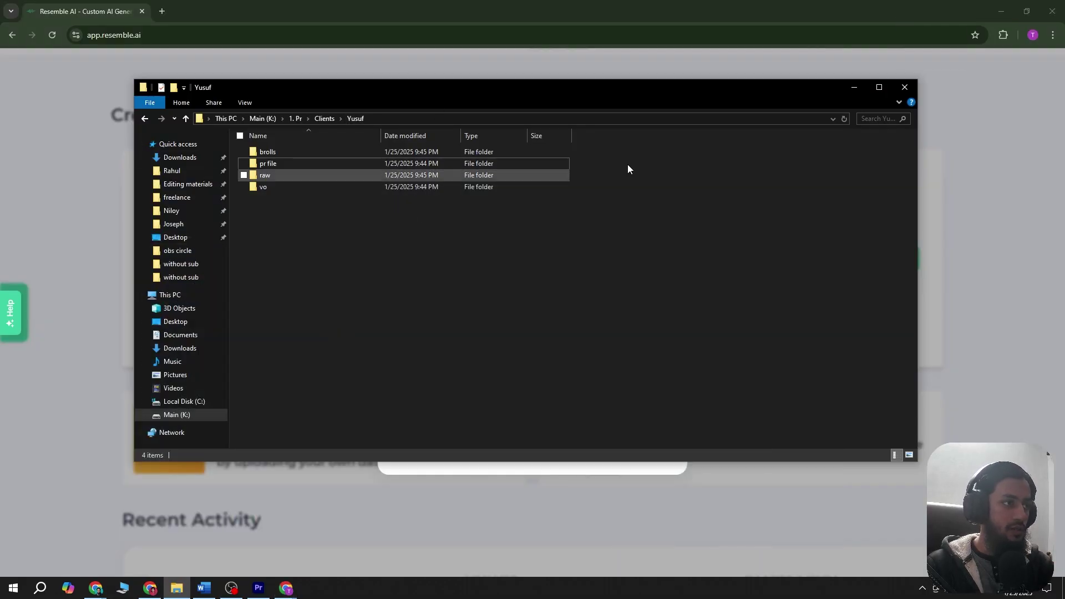
pyautogui.click(258, 588)
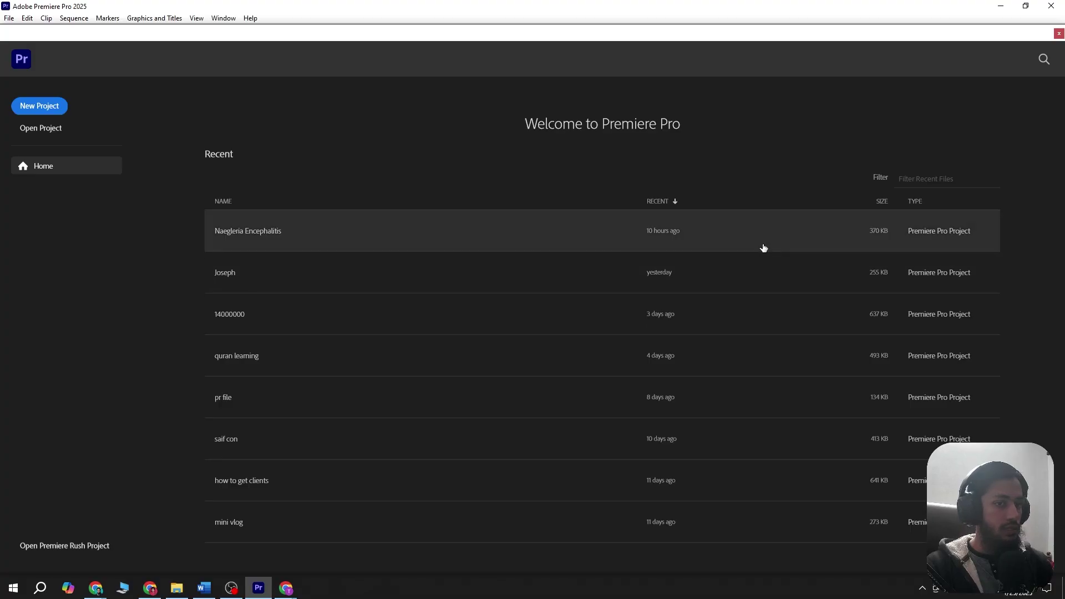
pyautogui.click(39, 106)
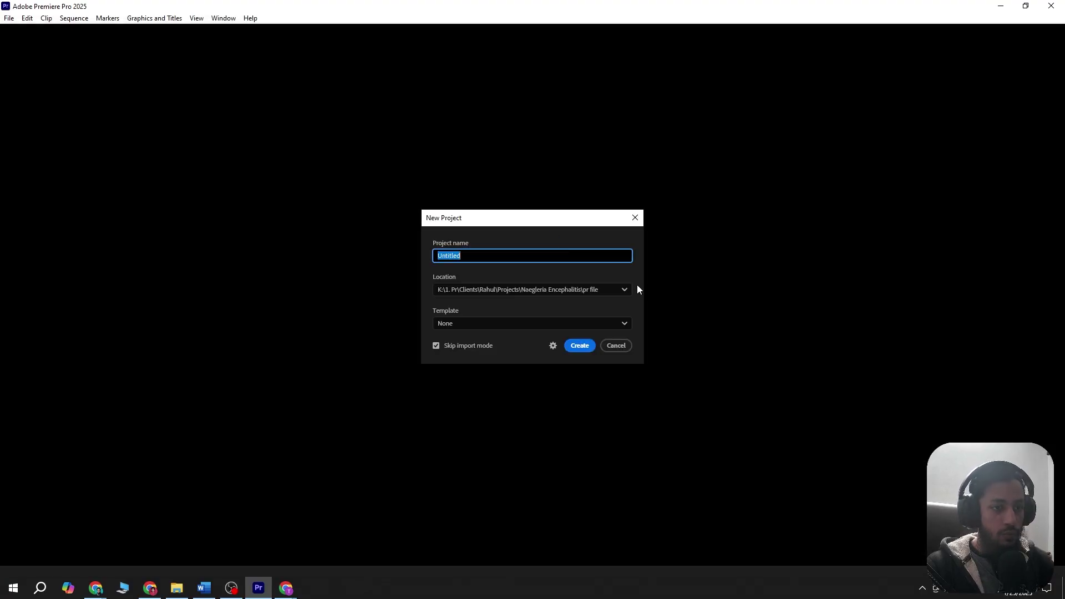
pyautogui.click(589, 290)
pyautogui.click(465, 392)
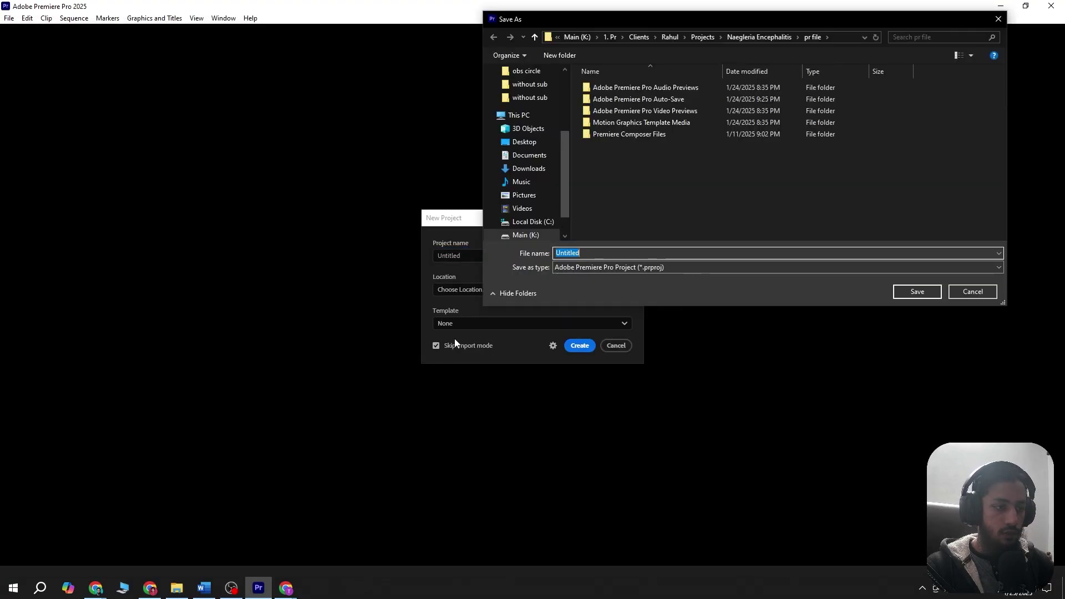
pyautogui.scroll(3, 521, 166)
pyautogui.click(520, 172)
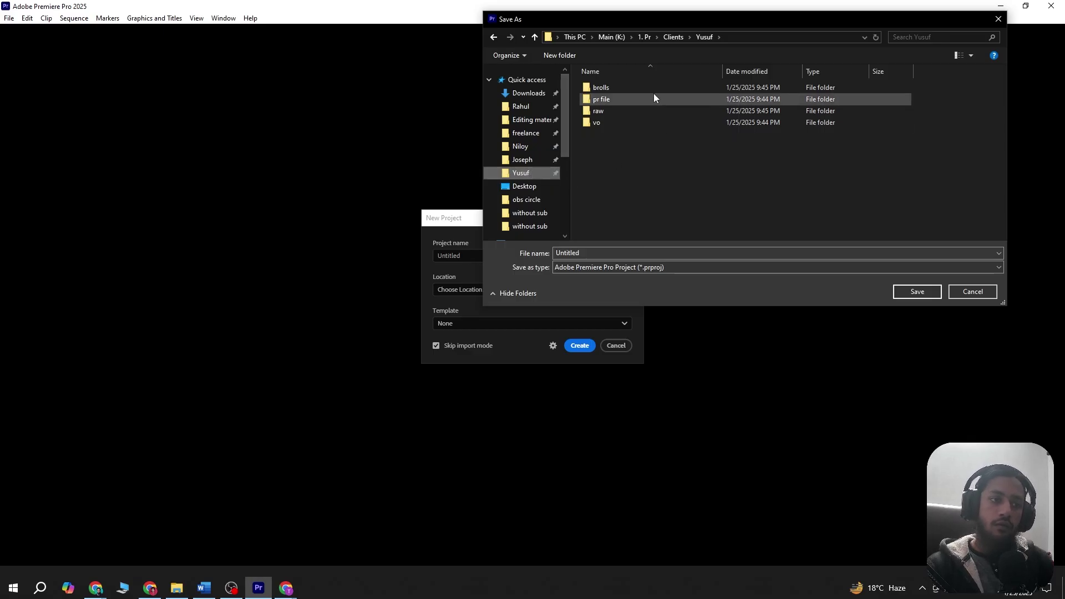
pyautogui.doubleClick(627, 99)
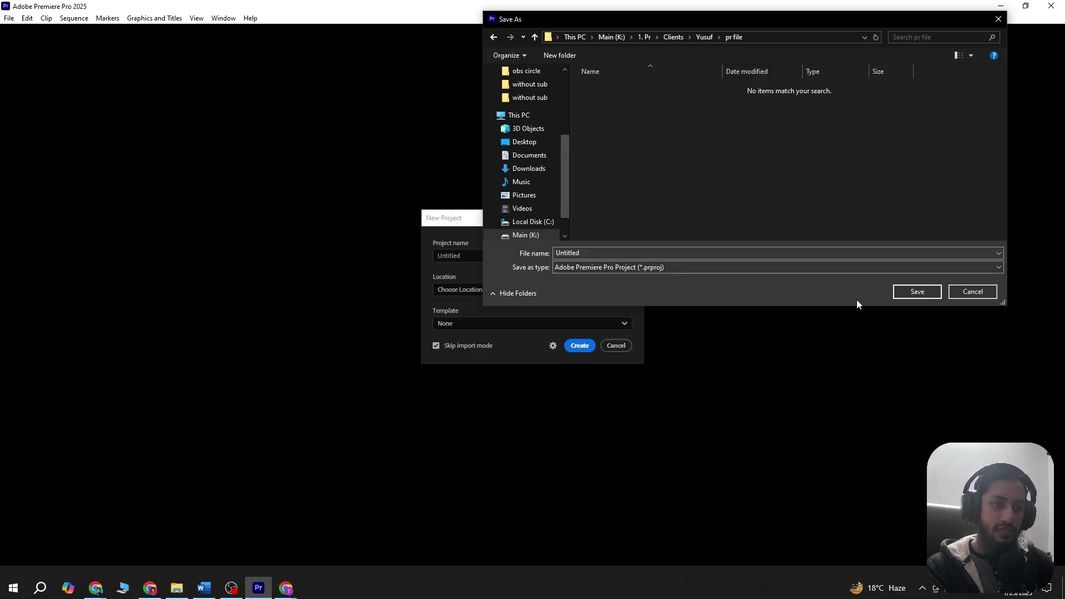
# Name the project file with the client's first name followed by "project" and create the project
pyautogui.doubleClick(577, 253)
pyautogui.write('yusuf project')
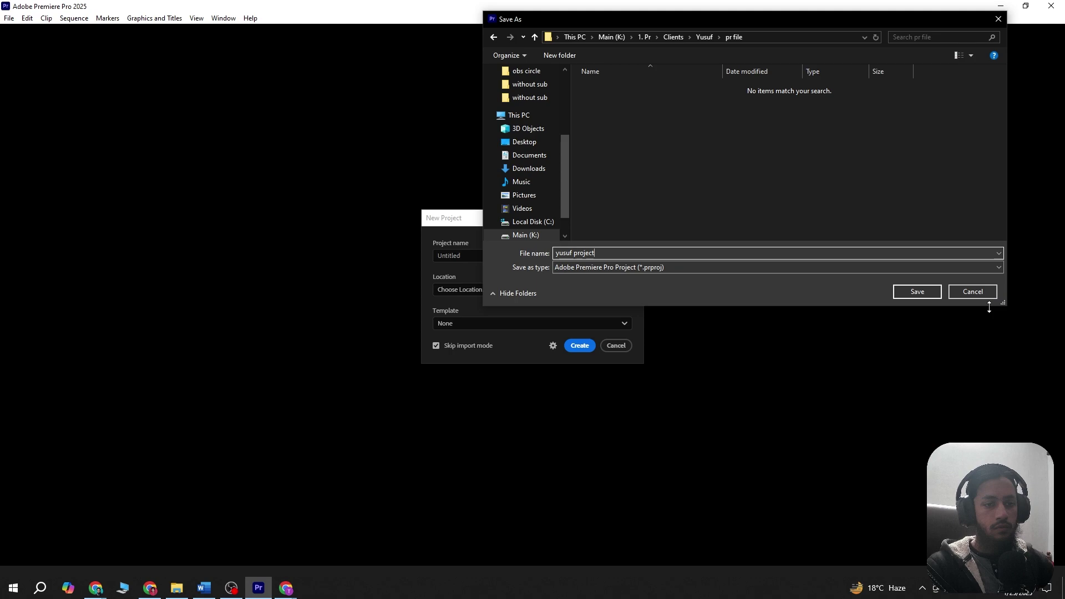
pyautogui.click(916, 293)
pyautogui.click(580, 346)
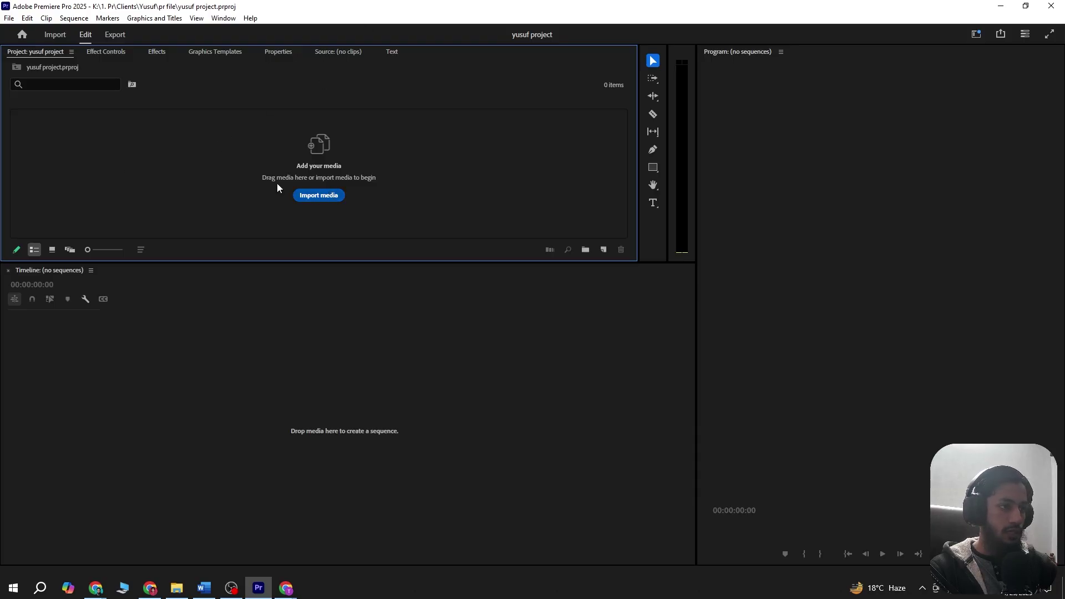
# Import vo.wav from the client's "vo" folder into the project
pyautogui.click(314, 194)
pyautogui.click(705, 36)
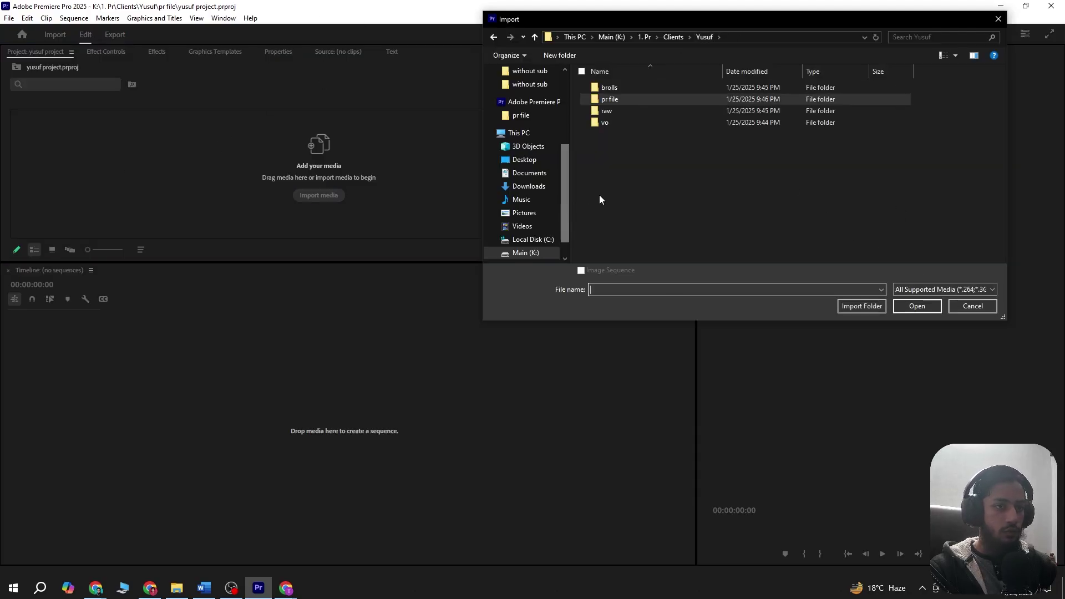
pyautogui.click(638, 123)
pyautogui.doubleClick(638, 123)
pyautogui.click(627, 86)
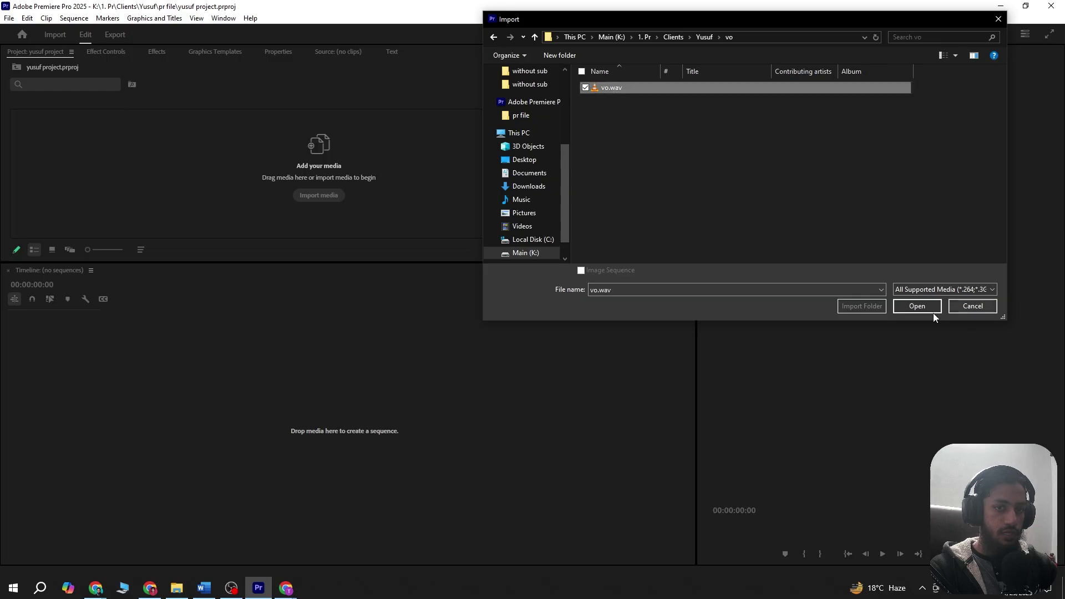
pyautogui.click(926, 307)
# Create a sequence from vo.wav, play it back and expand audio track A1 to show the waveform
pyautogui.moveTo(336, 379); pyautogui.dragTo(321, 430)
pyautogui.press('space')
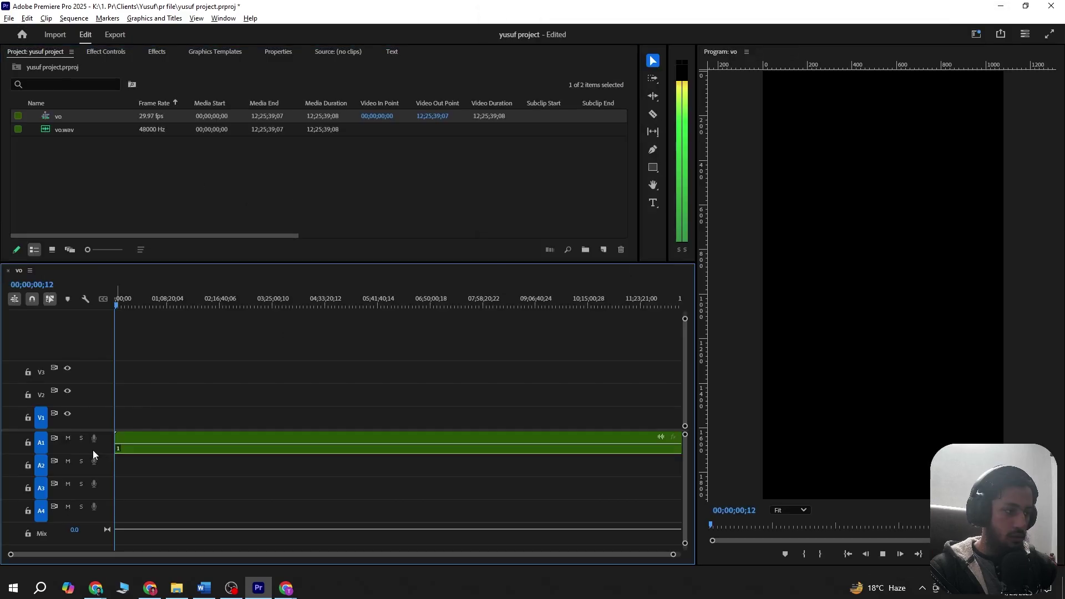
pyautogui.doubleClick(106, 446)
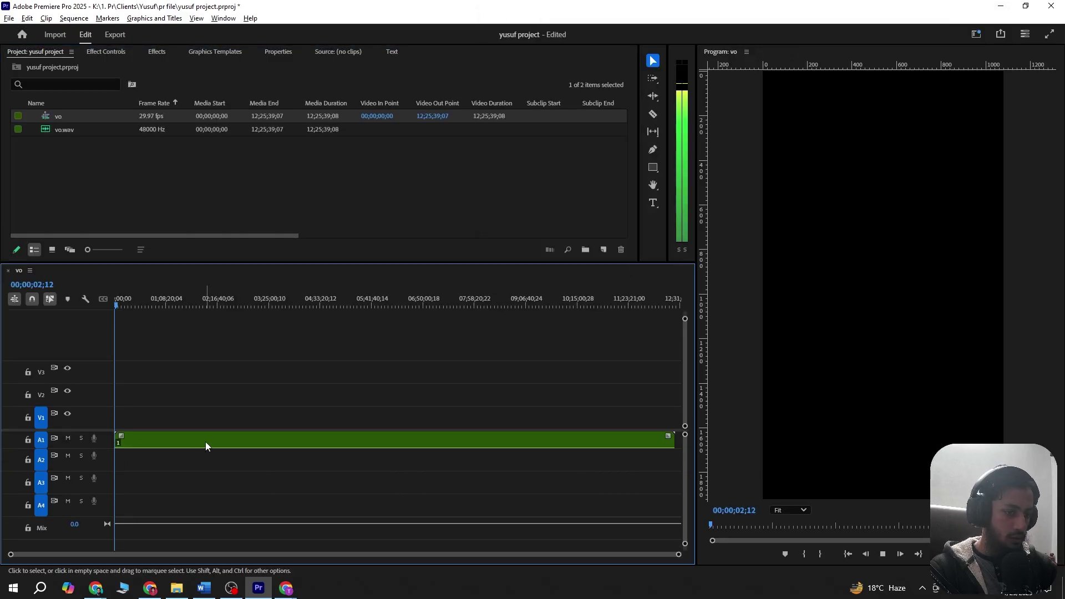
pyautogui.doubleClick(106, 443)
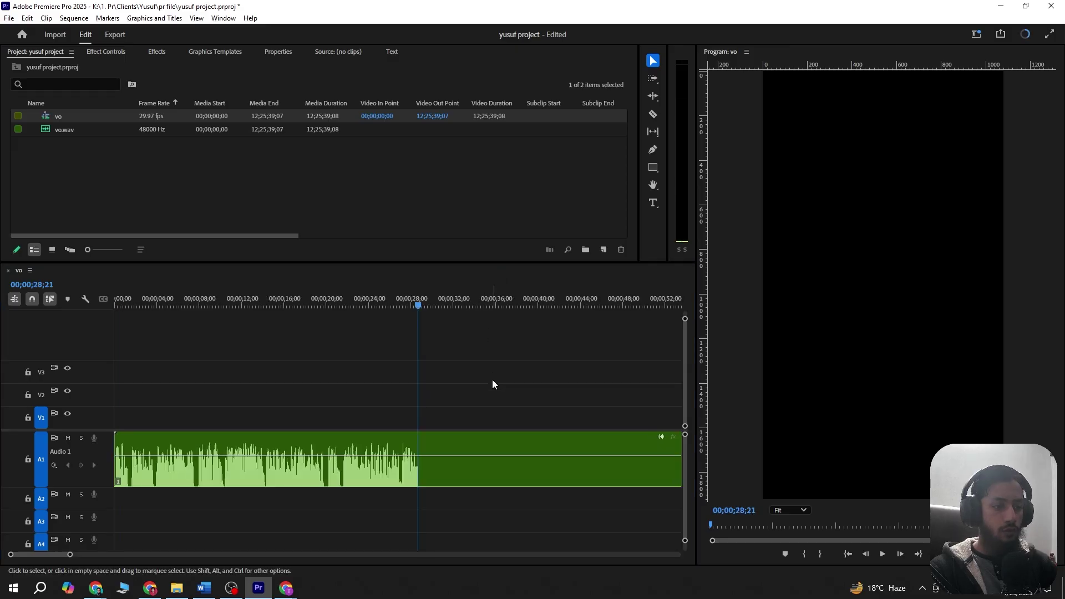
# Inspect the full length of the vo.wav clip in the timeline
pyautogui.click(493, 378)
pyautogui.scroll(-3, 394, 388)
pyautogui.scroll(-10, 394, 392)
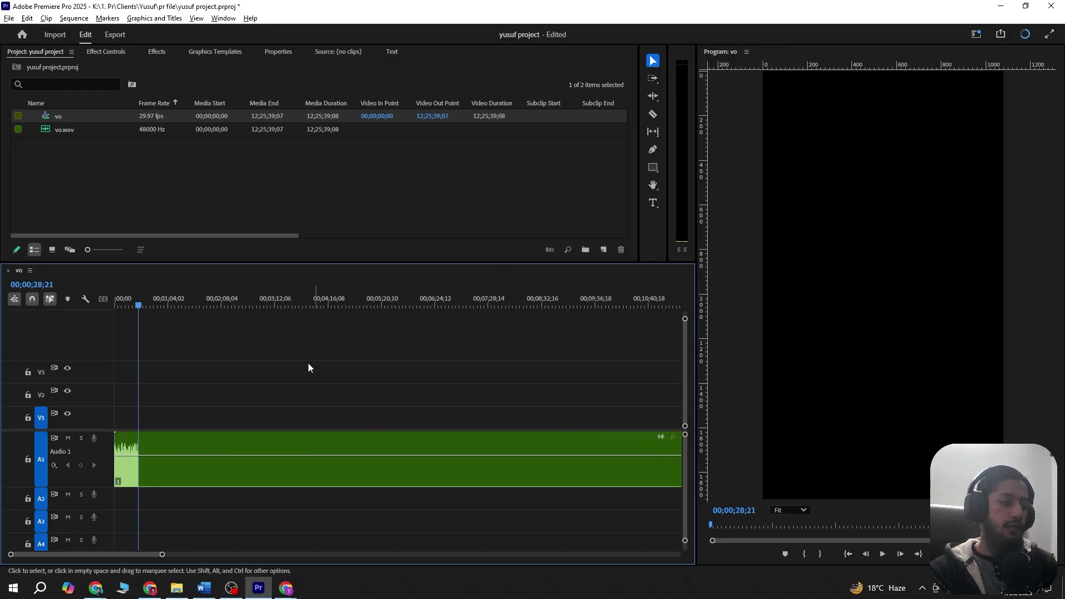
pyautogui.scroll(-10, 256, 372)
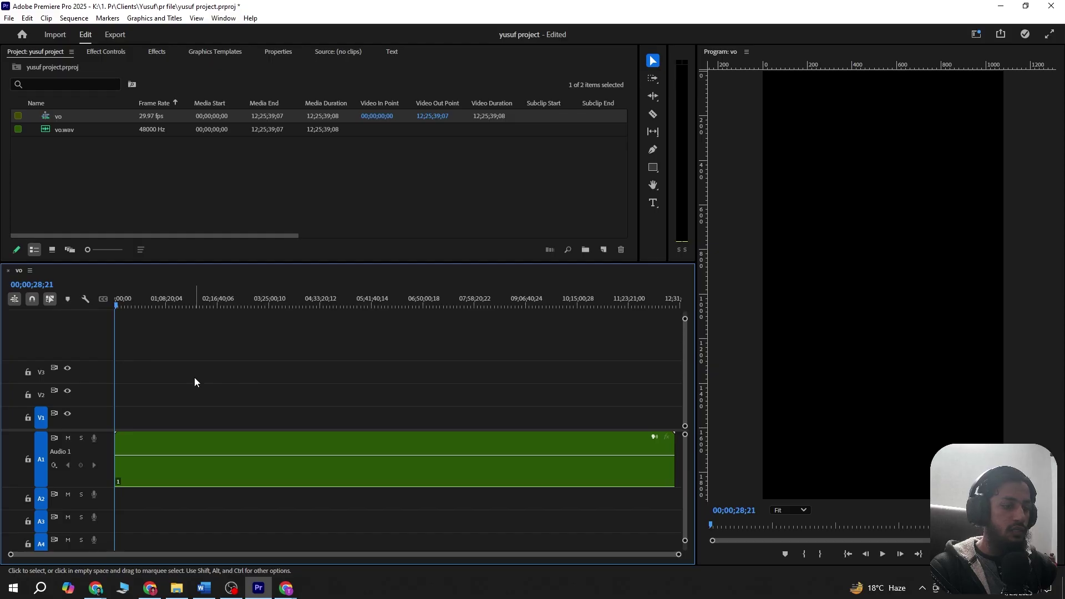
pyautogui.scroll(2, 189, 383)
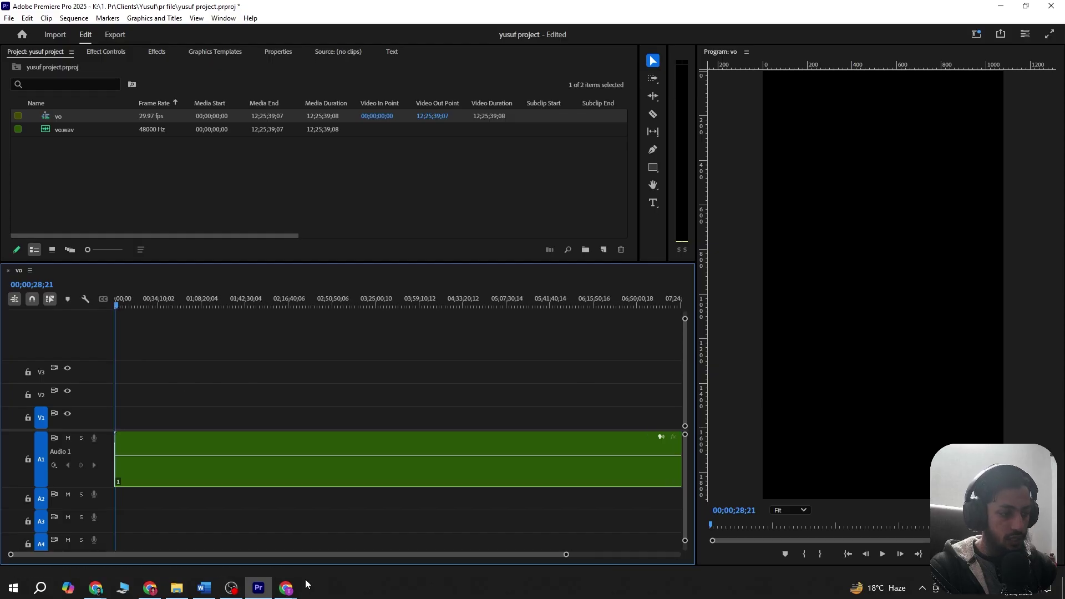
# Switch to the browser, search Google for "mp3 converter online" in a new tab and open the Online Audio Converter site
pyautogui.moveTo(286, 587)
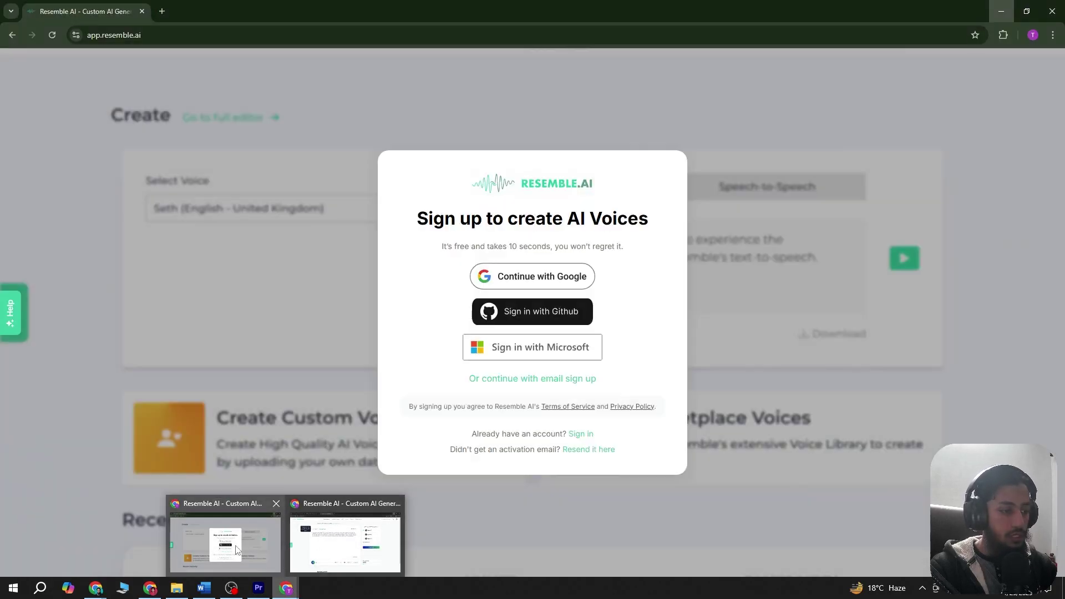
pyautogui.click(344, 542)
pyautogui.click(165, 14)
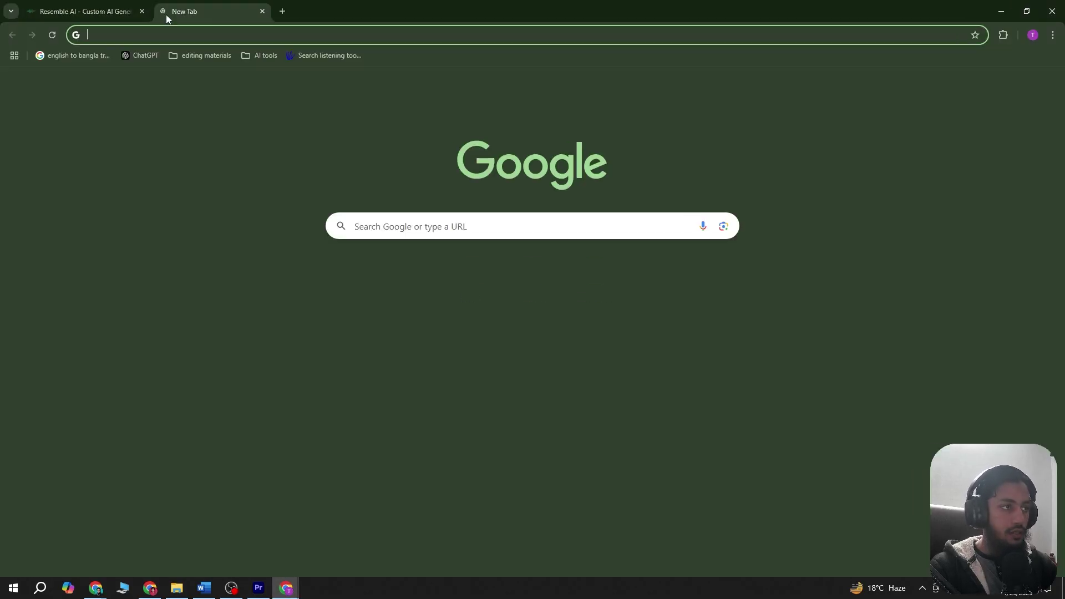
pyautogui.write('mp')
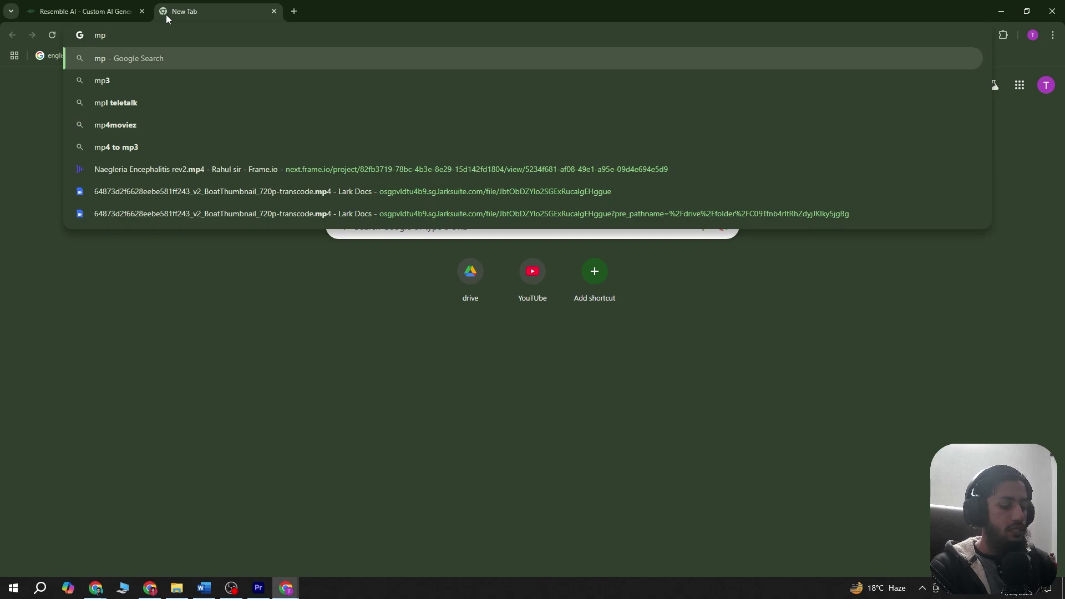
pyautogui.write('3 con')
pyautogui.press('Down')
pyautogui.press('Return')
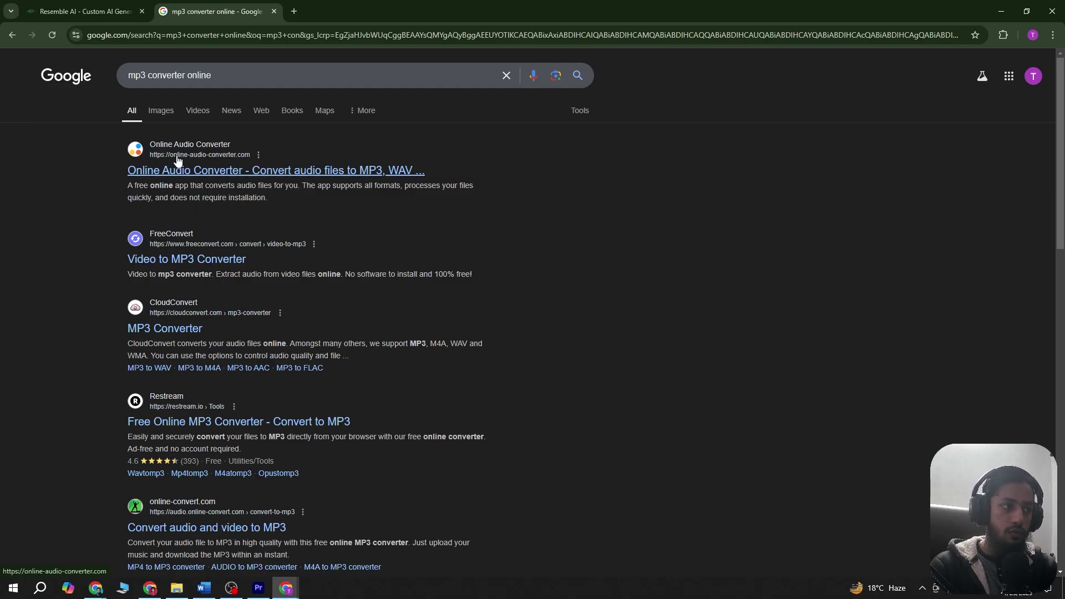
pyautogui.click(232, 175)
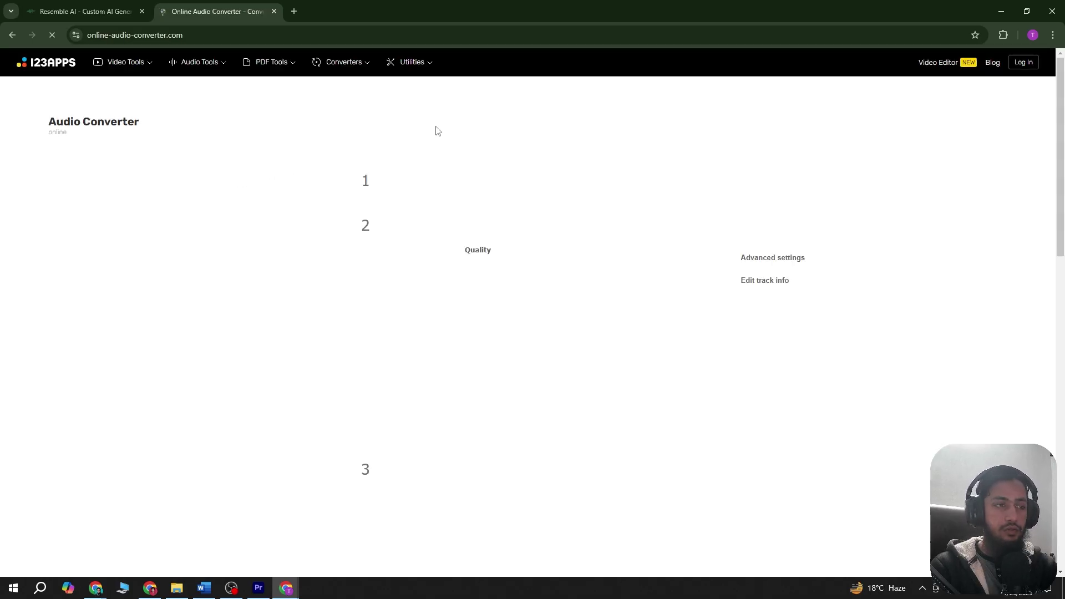
# Load vo.wav from the "vo" folder, convert it to mp3 at Standard 128 kbps quality and download the result
pyautogui.click(487, 192)
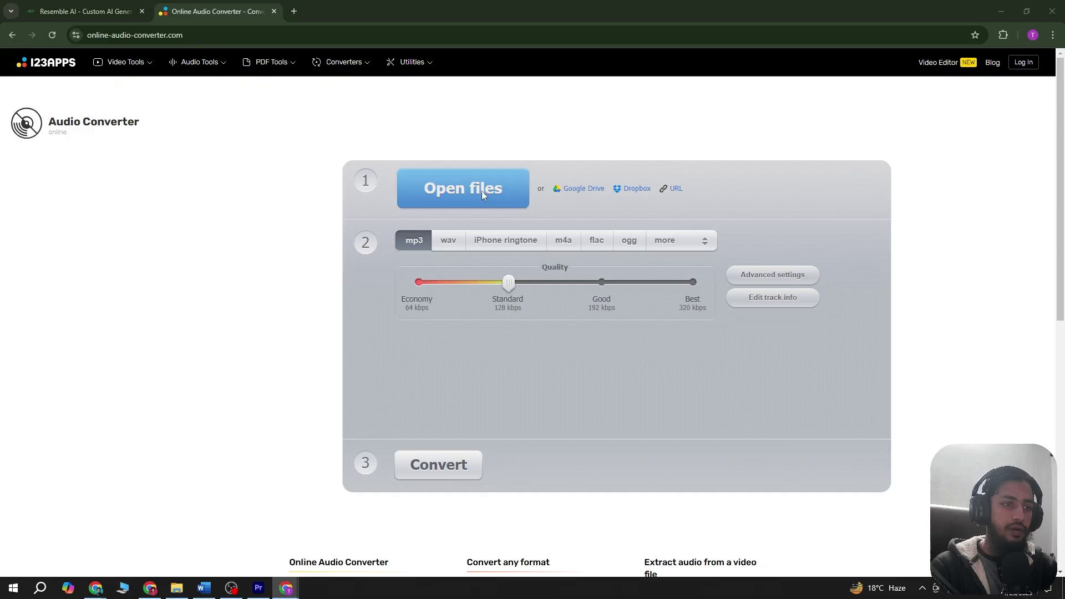
pyautogui.doubleClick(164, 112)
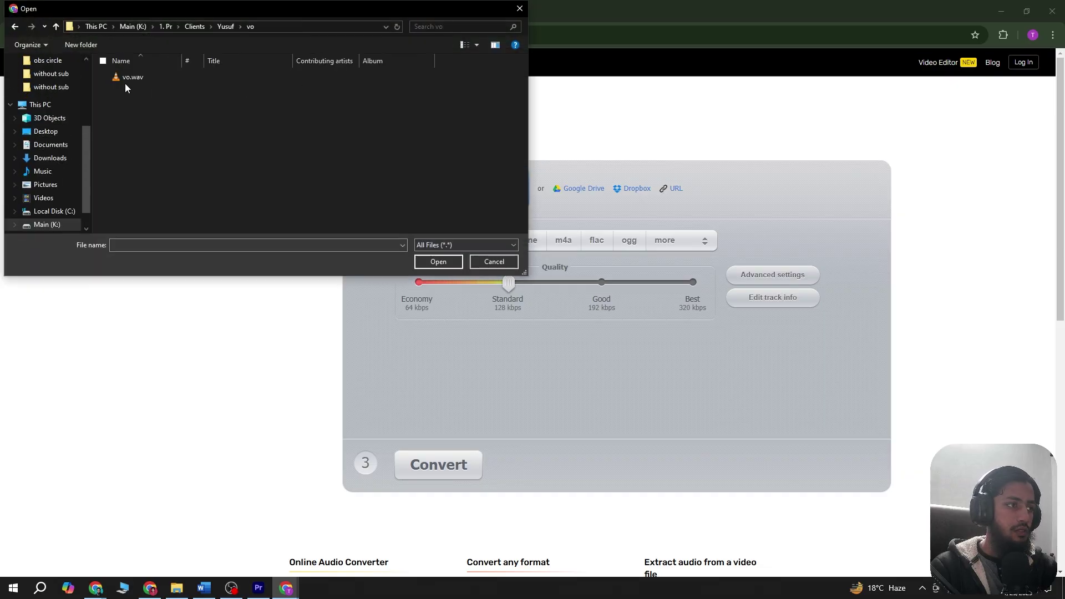
pyautogui.click(165, 78)
pyautogui.click(443, 260)
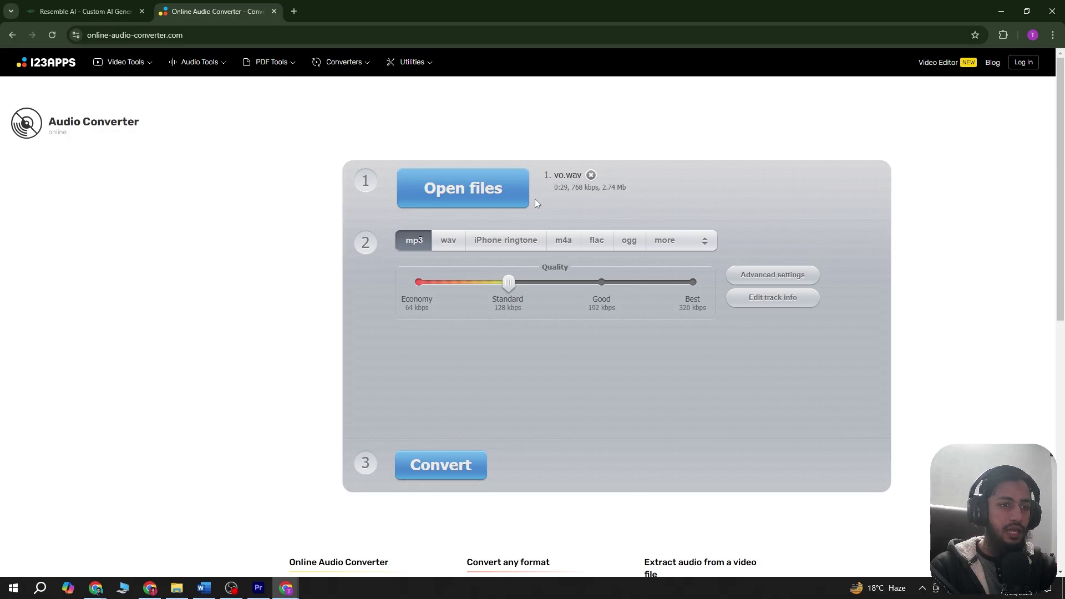
pyautogui.click(449, 467)
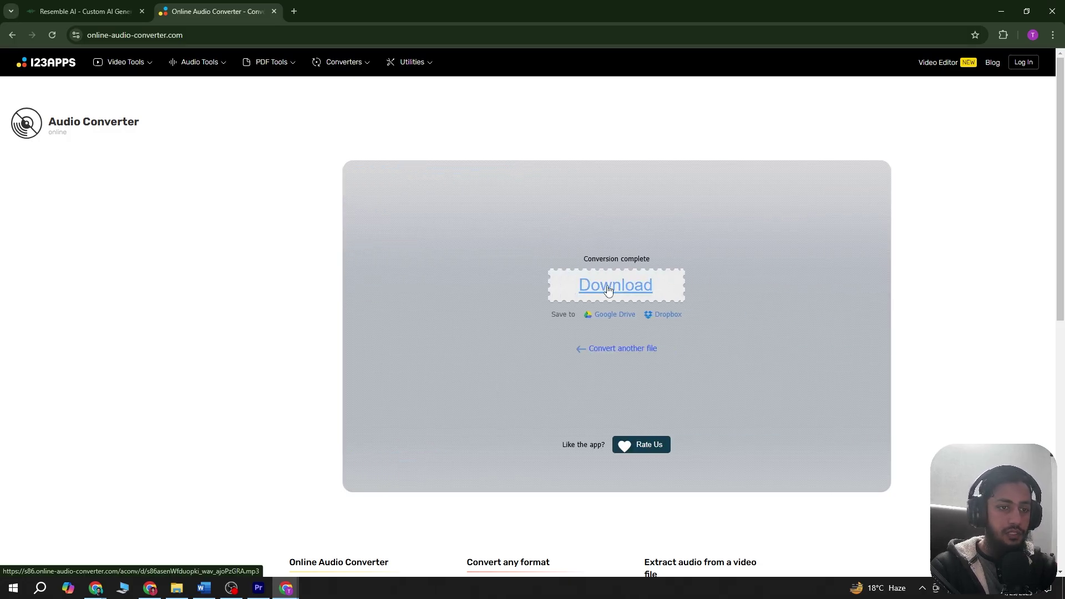
pyautogui.click(524, 342)
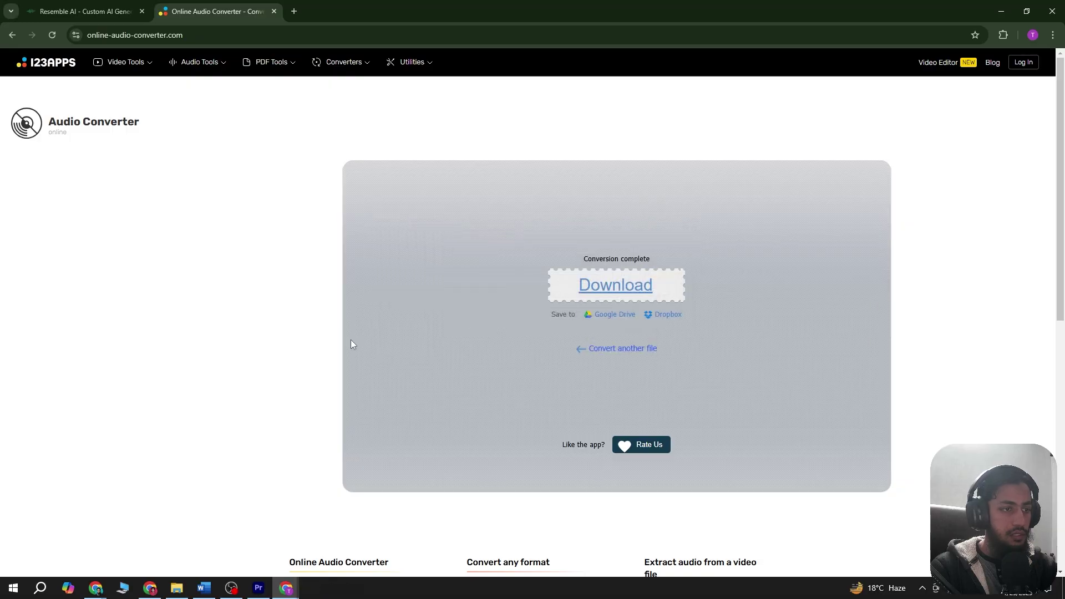
# Back in Premiere Pro's import dialog, move the converted MP3 from Downloads to the client's "vo" folder and delete vo.wav there
pyautogui.click(259, 589)
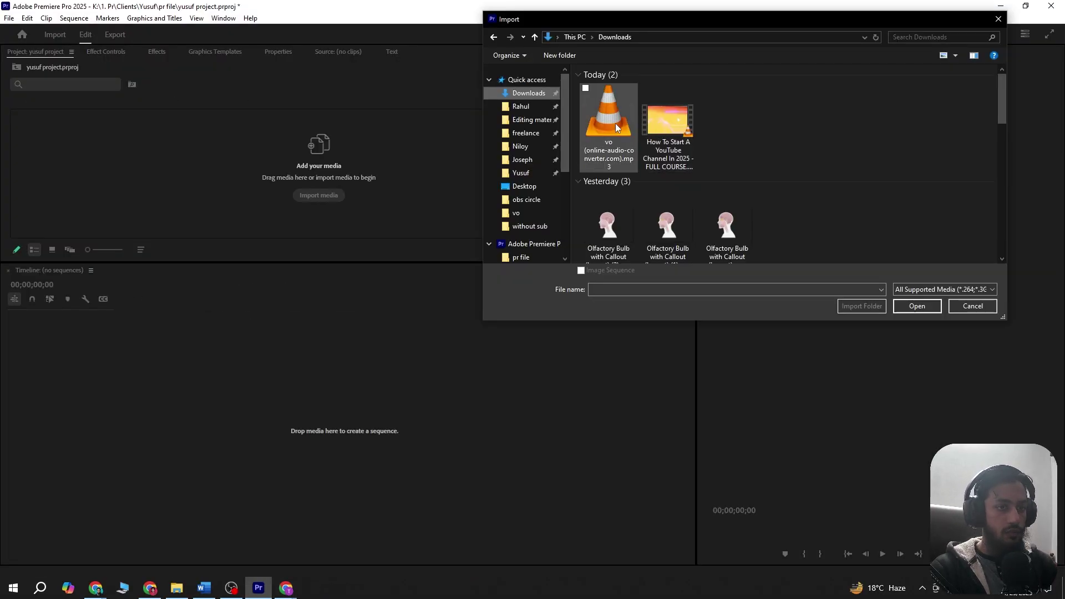
pyautogui.click(614, 123)
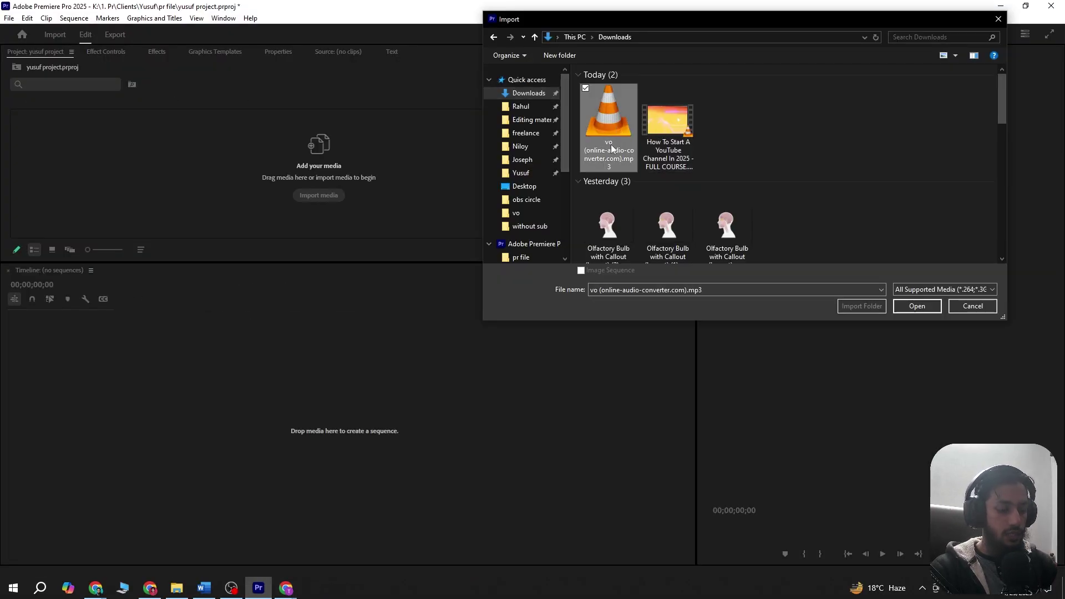
pyautogui.click(494, 37)
pyautogui.click(640, 88)
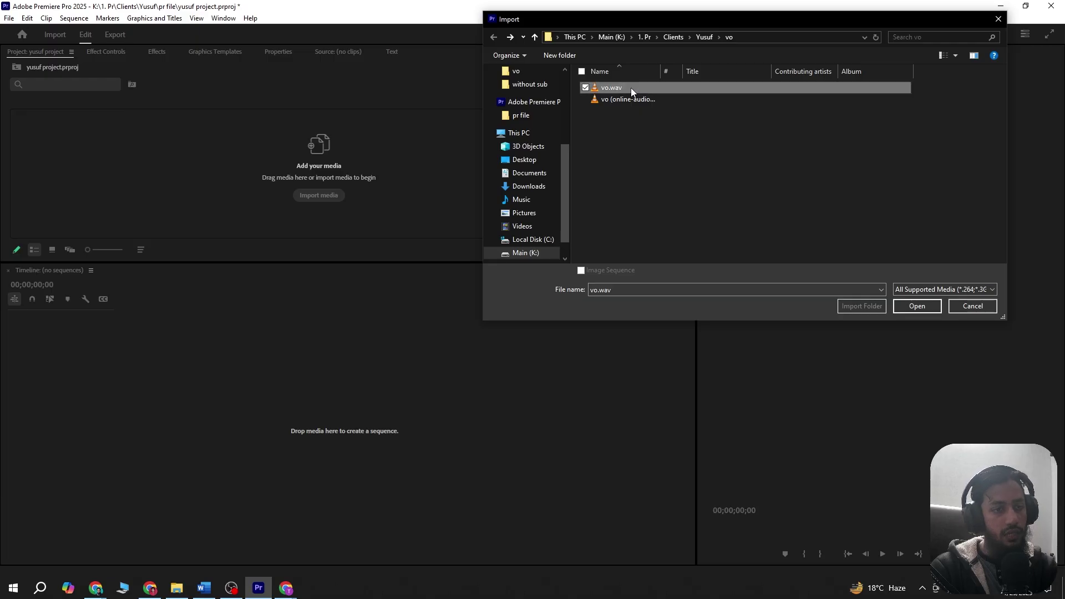
pyautogui.press('Delete')
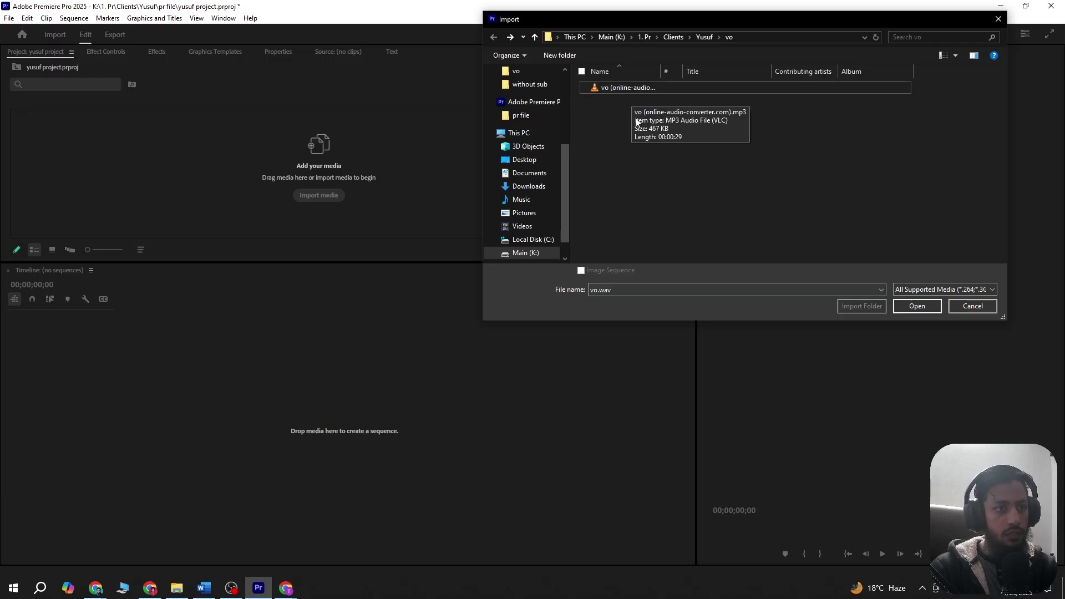
# Import vo (online-audio-converter.com).mp3, create a sequence from it, check where the clip ends and save the project
pyautogui.doubleClick(625, 87)
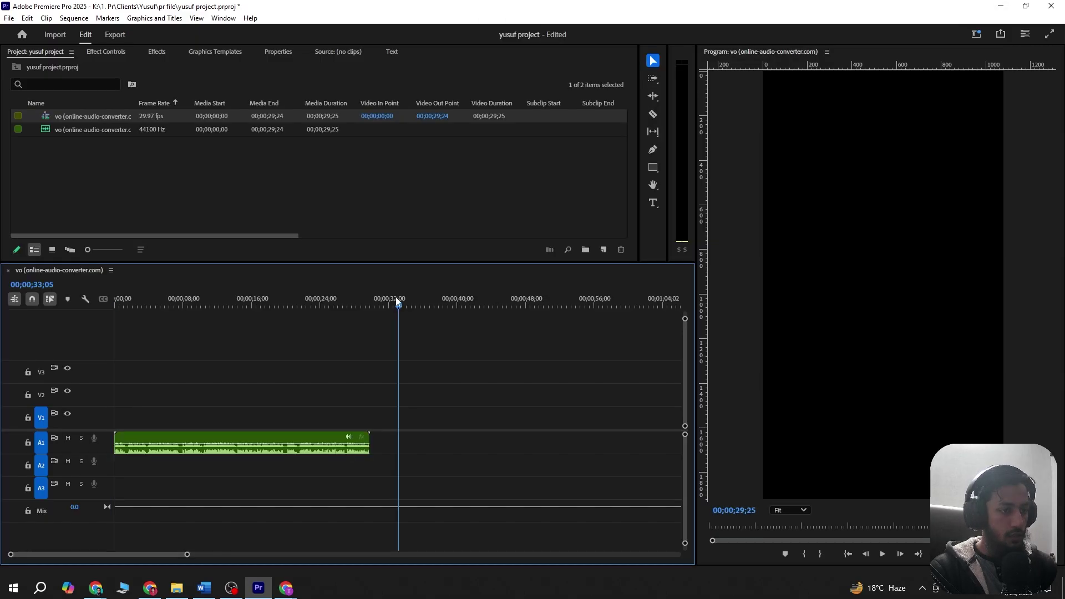
pyautogui.moveTo(395, 297); pyautogui.dragTo(370, 300)
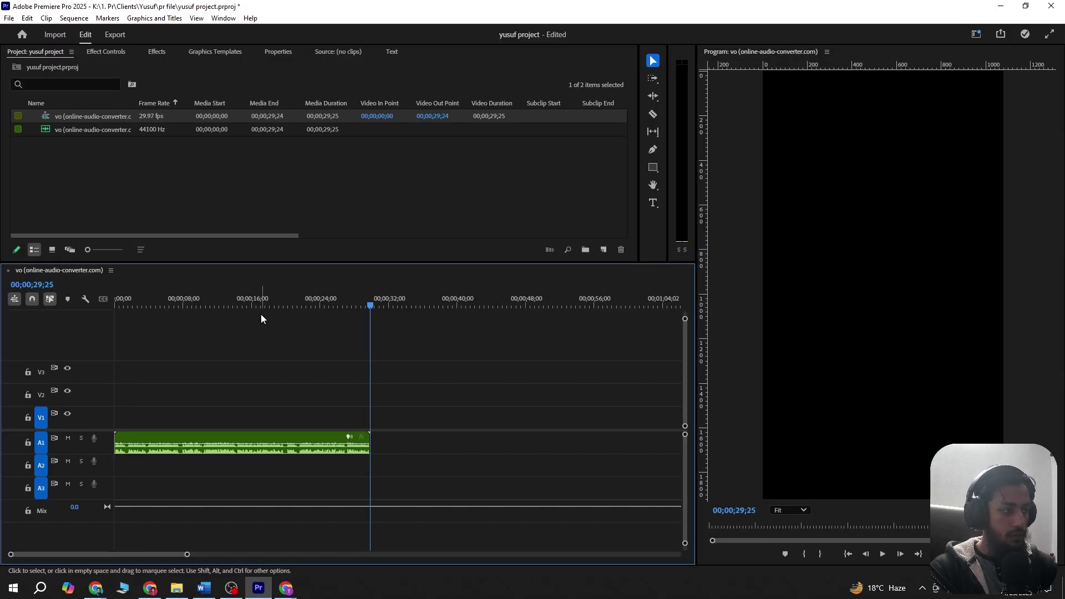
pyautogui.click(411, 362)
pyautogui.hotkey('ctrl', 's')
# Return the playhead to the start, expand track A1 to show the waveform and play the opening of the voice-over
pyautogui.press('Home')
pyautogui.doubleClick(102, 440)
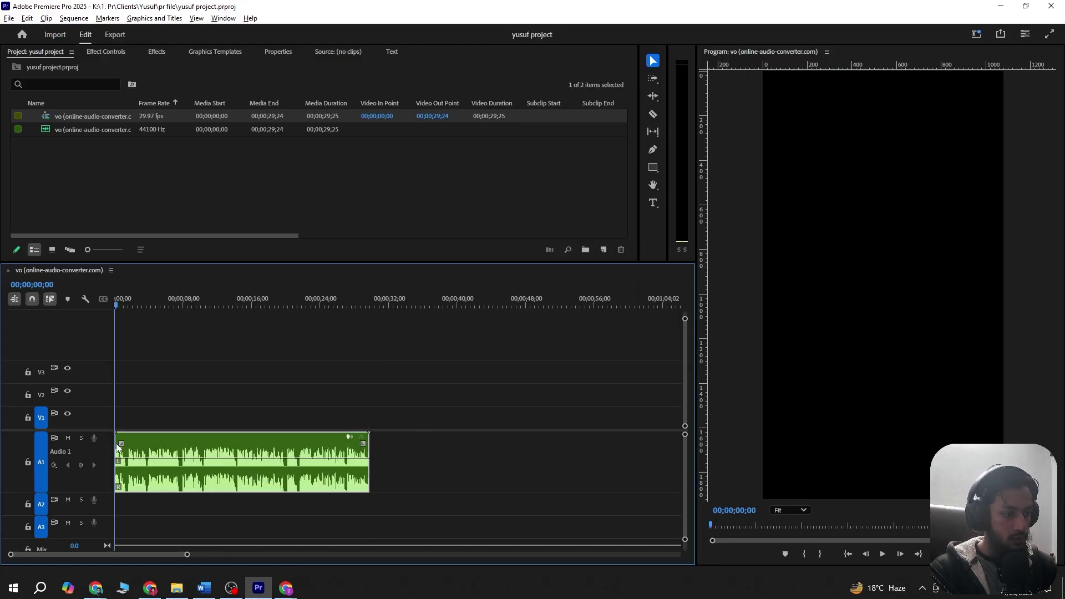
pyautogui.press('=')
pyautogui.press('=')
pyautogui.press('-')
pyautogui.press('space')
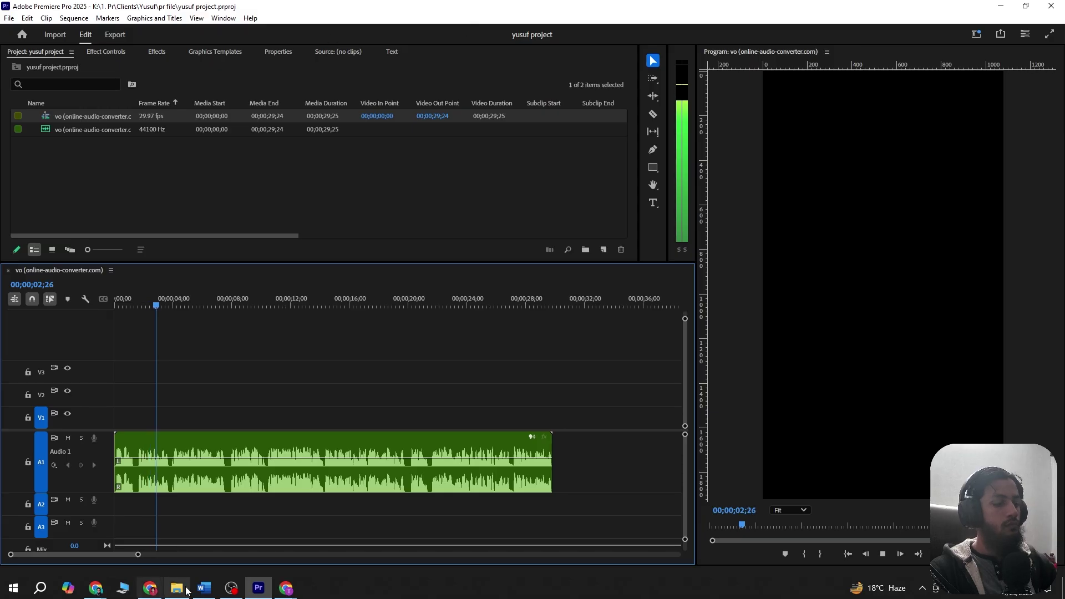
pyautogui.press('space')
# Check the script in Word, return to Premiere Pro and mark the sequence's Out point at the voice-over's end, with the playhead back at the start
pyautogui.click(209, 592)
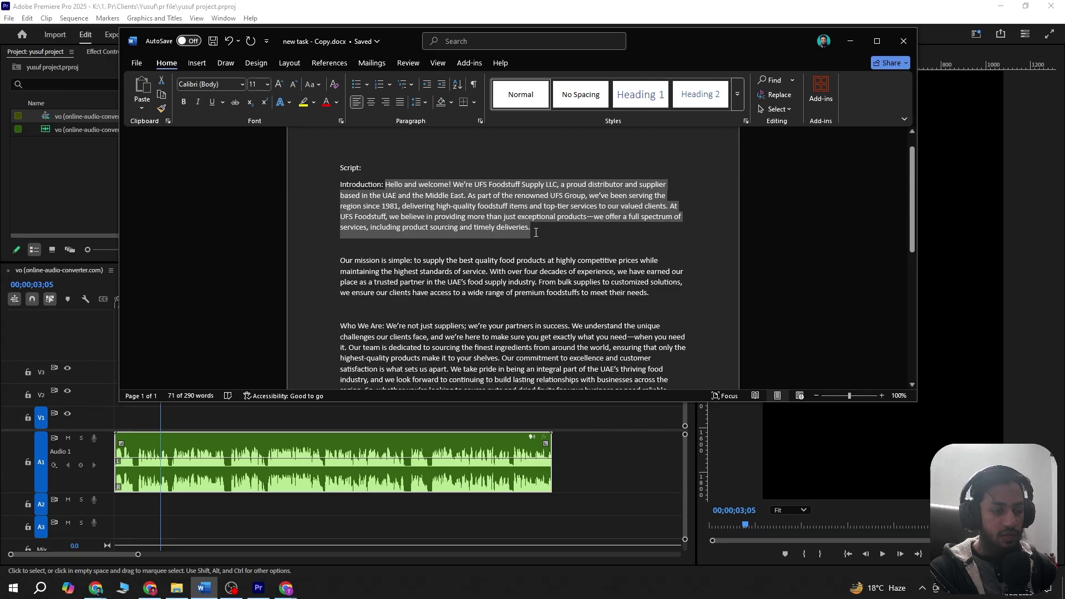
pyautogui.click(233, 421)
pyautogui.moveTo(552, 304)
pyautogui.mouseDown()
pyautogui.moveTo(563, 326)
pyautogui.moveTo(533, 303)
pyautogui.moveTo(553, 303)
pyautogui.mouseUp()
pyautogui.press('o')
pyautogui.press('Home')
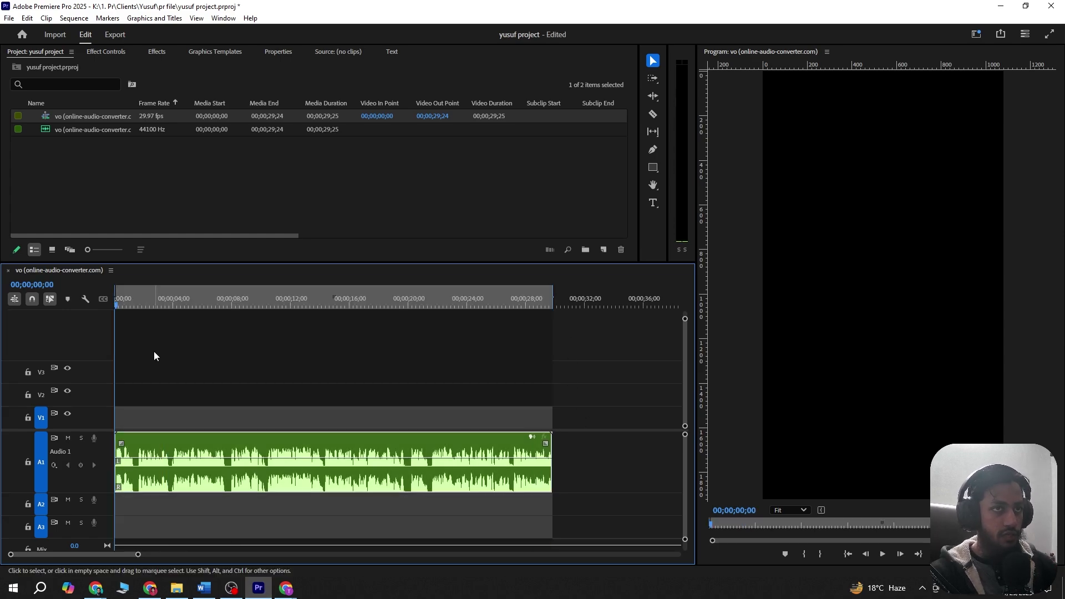
# Open the sequence settings and set the frame size to 1920 horizontal by 1080 vertical
pyautogui.press('=')
pyautogui.click(74, 17)
pyautogui.click(98, 29)
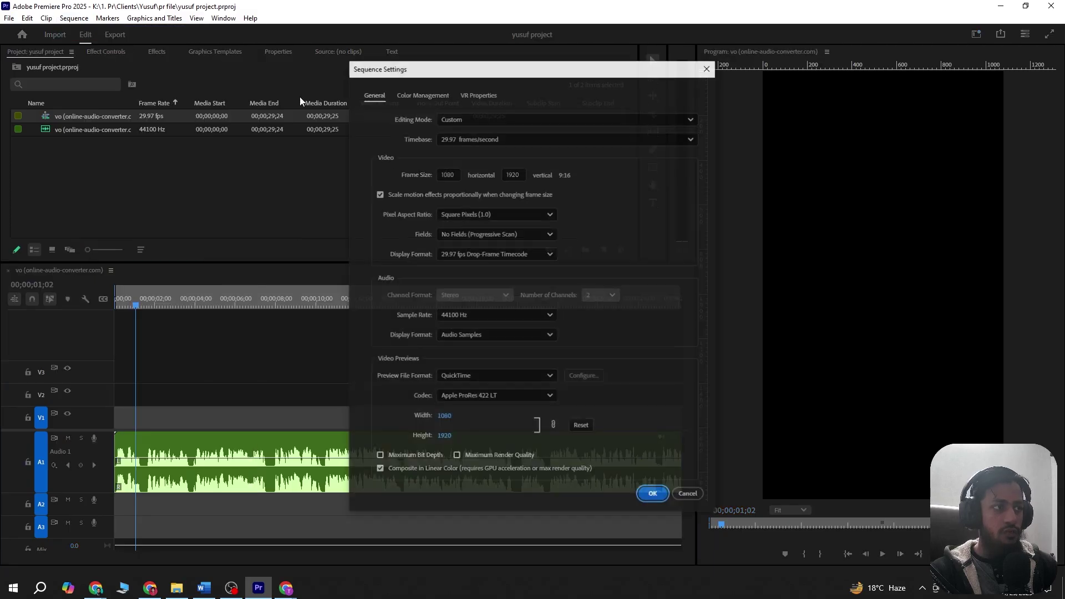
pyautogui.moveTo(526, 75); pyautogui.dragTo(551, 69)
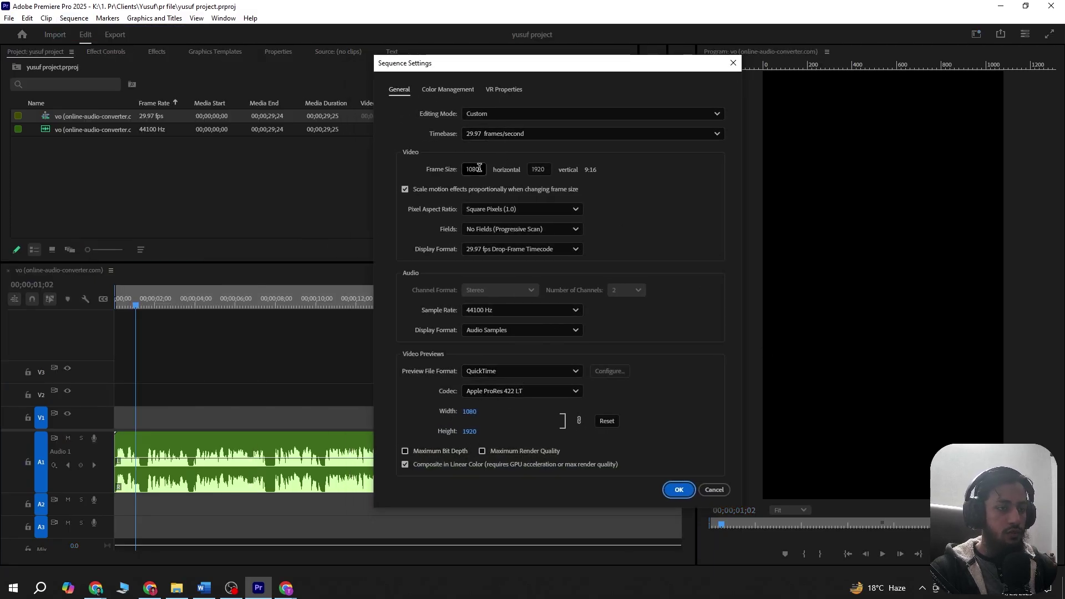
pyautogui.moveTo(483, 169); pyautogui.dragTo(450, 178)
pyautogui.write('192')
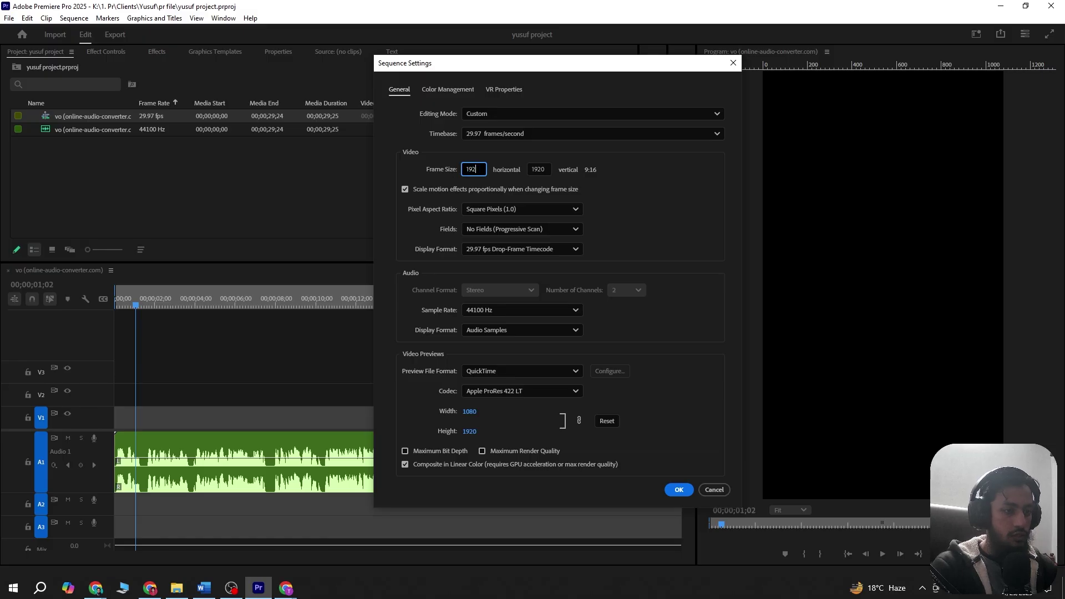
pyautogui.write('0')
pyautogui.press('Tab')
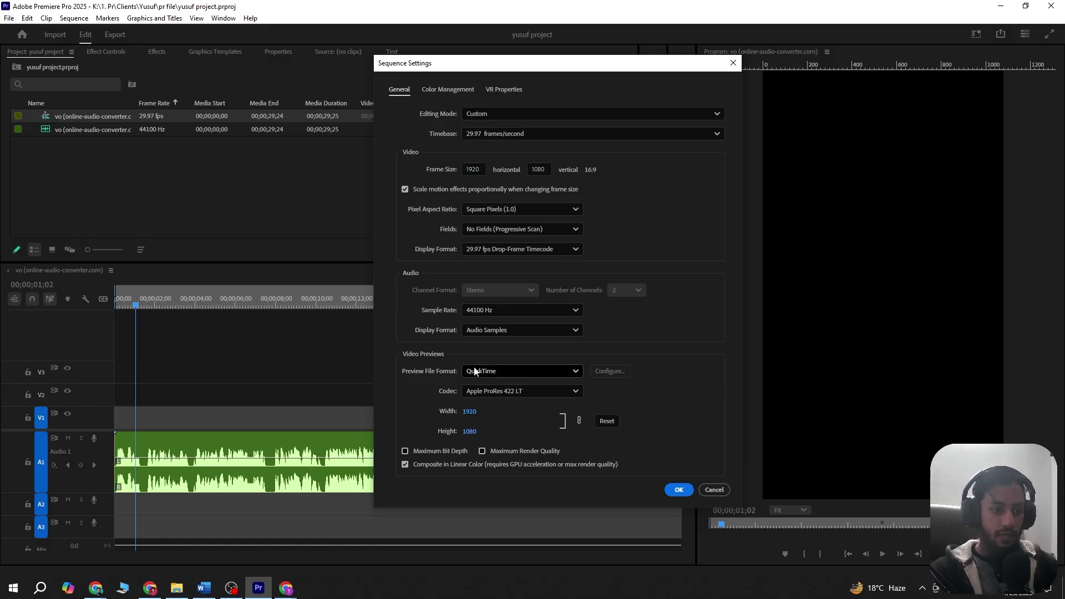
# Enable Maximum Bit Depth and Maximum Render Quality, set the timebase to 24.00 frames/second and apply the sequence settings
pyautogui.click(432, 453)
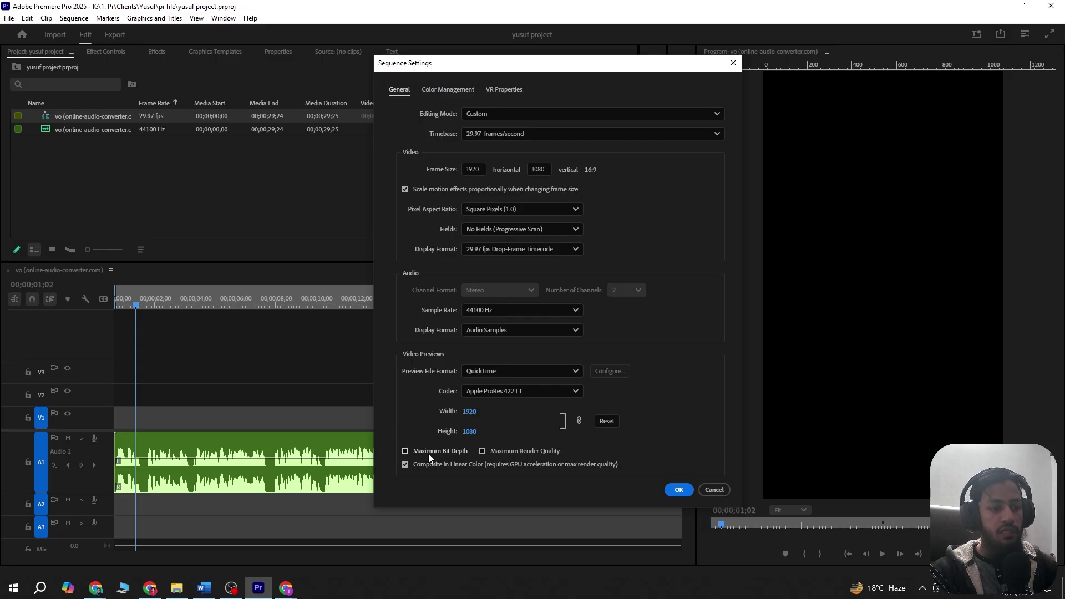
pyautogui.click(483, 451)
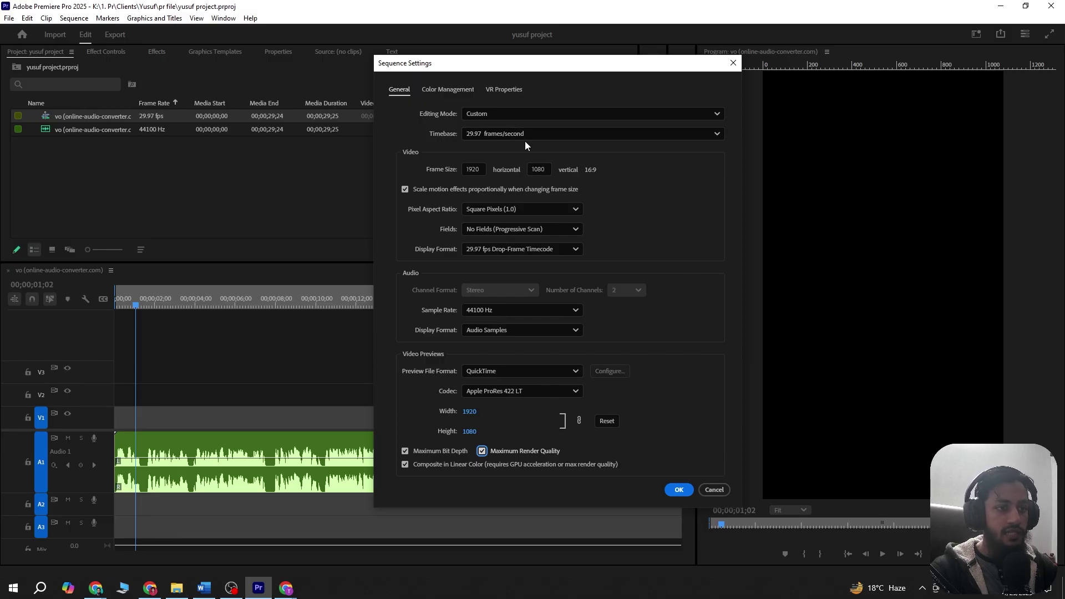
pyautogui.click(555, 135)
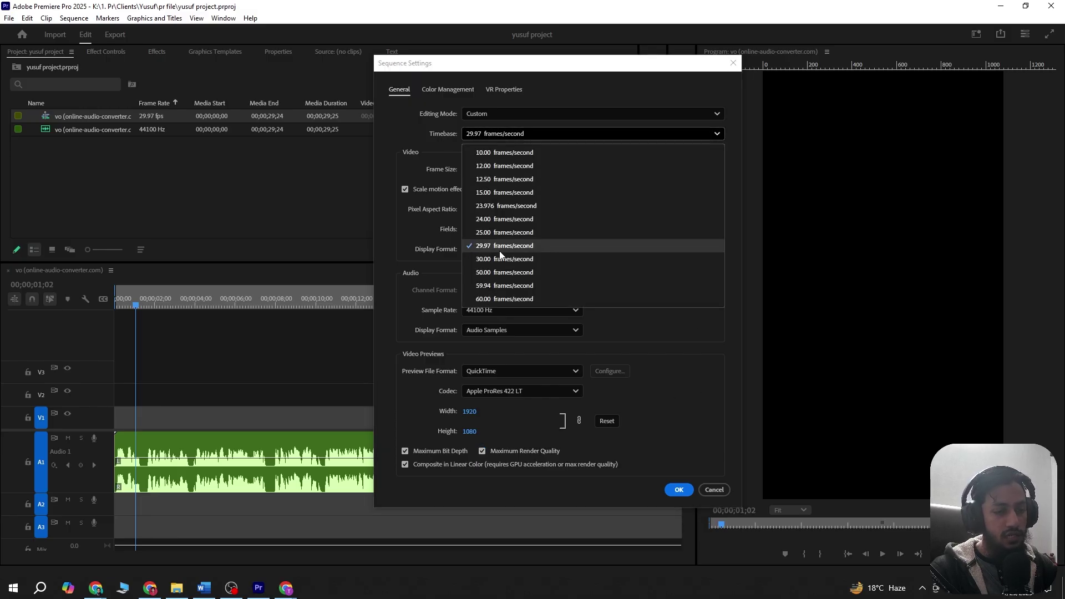
pyautogui.click(535, 219)
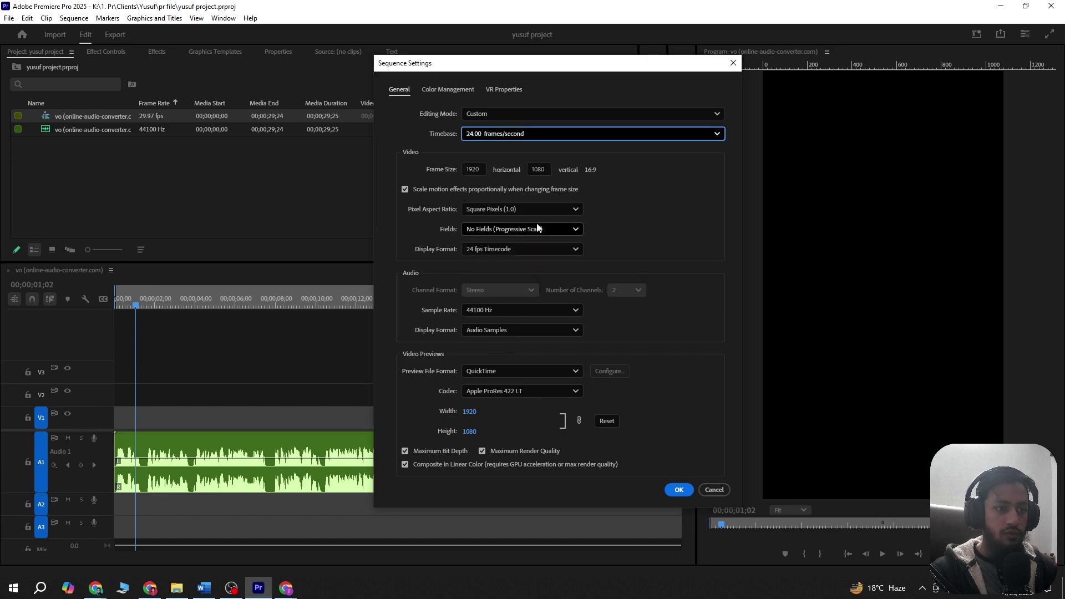
pyautogui.click(679, 490)
# Save the project and play the voice-over from the start of the sequence
pyautogui.press('space')
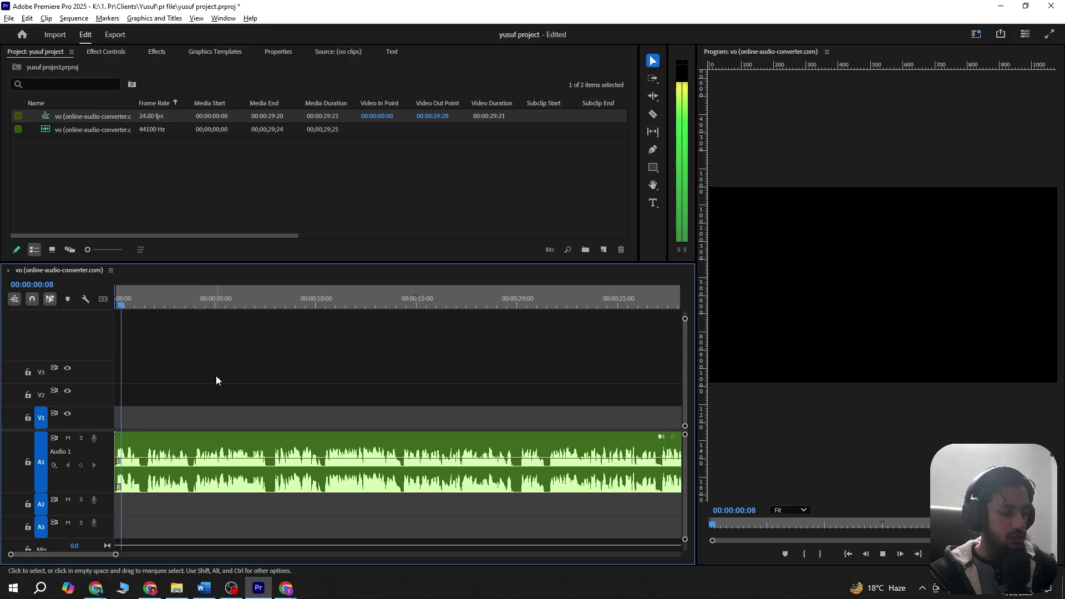
pyautogui.press('-')
pyautogui.press('=')
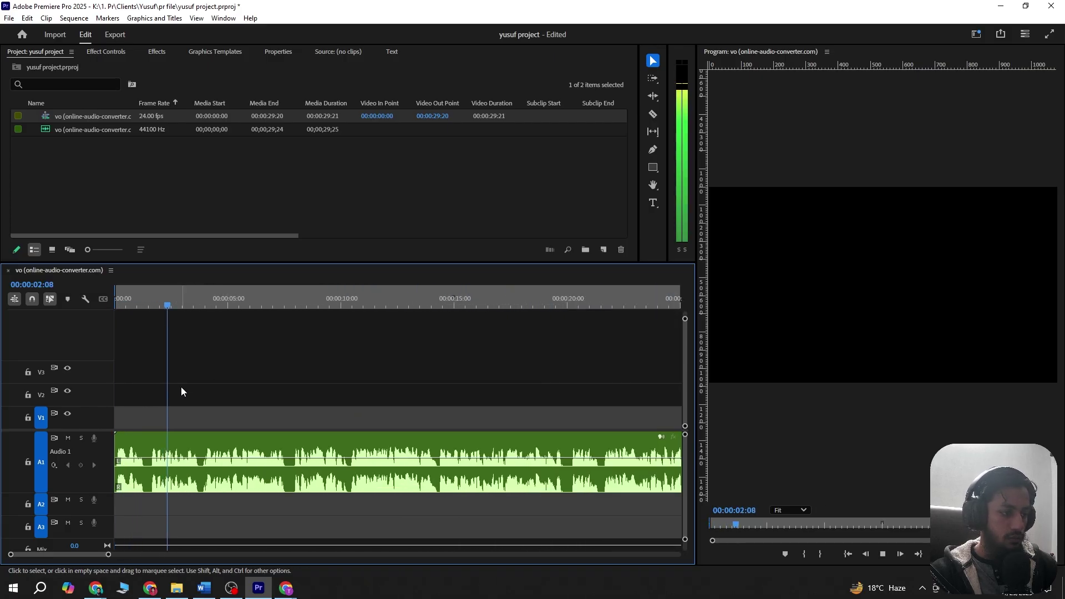
pyautogui.hotkey('ctrl', 's')
pyautogui.press('-')
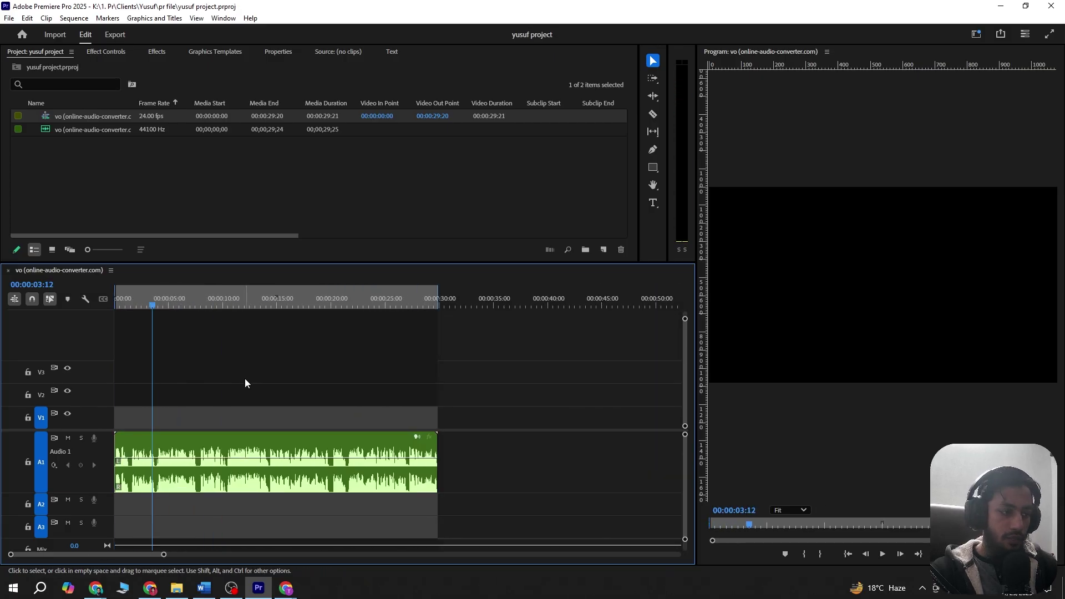
pyautogui.press('=')
pyautogui.press('Home')
pyautogui.press('space')
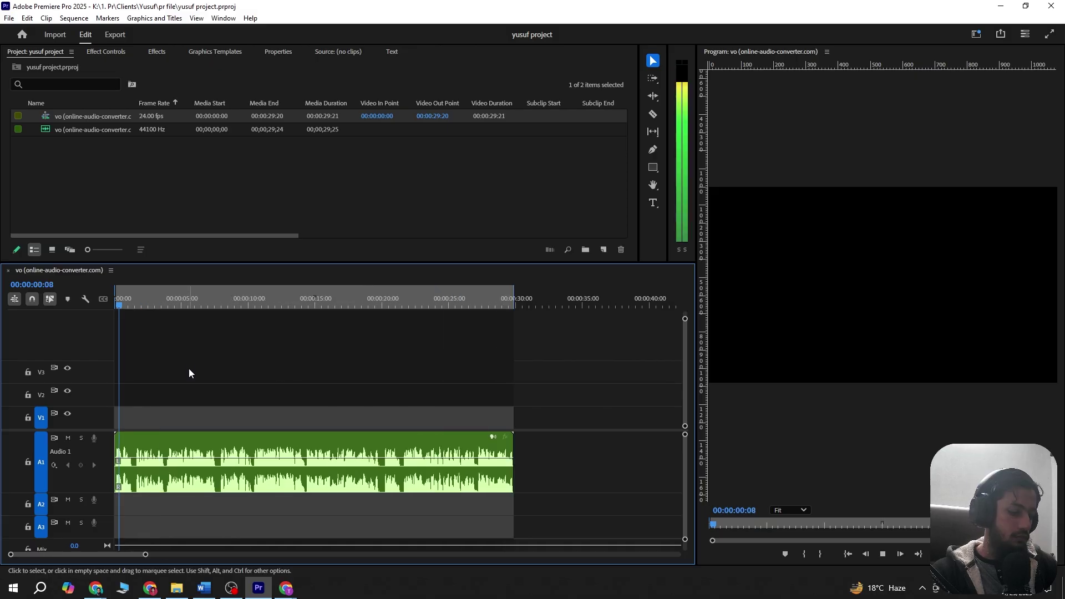
pyautogui.press('=')
pyautogui.press('-')
pyautogui.press('-')
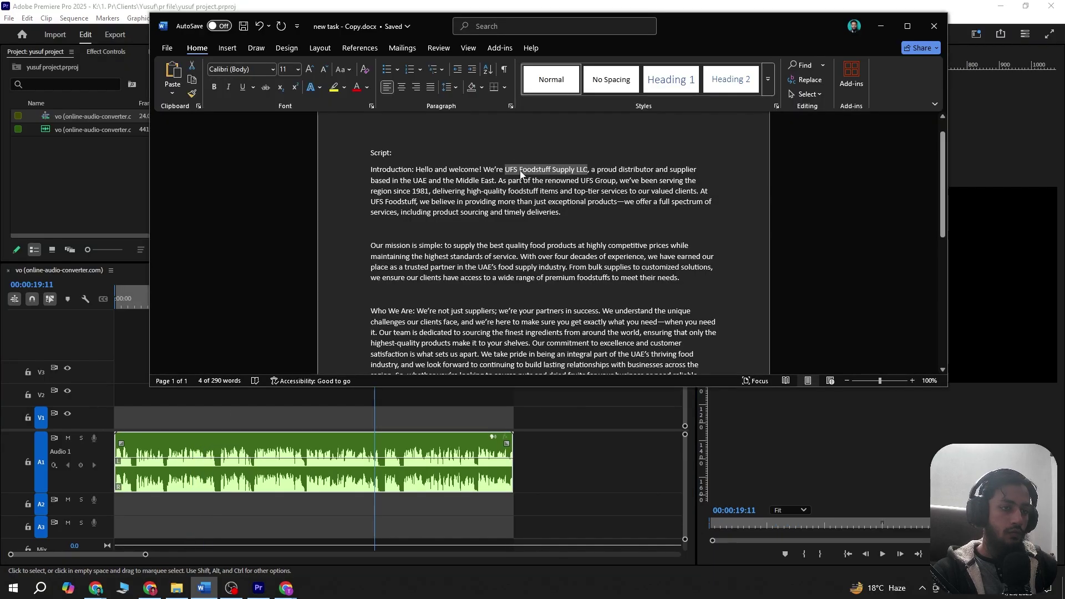
# Copy the company name "UFS Foodstuff Supply LLC" from the script's introduction in Word and minimize the document
pyautogui.click(520, 174)
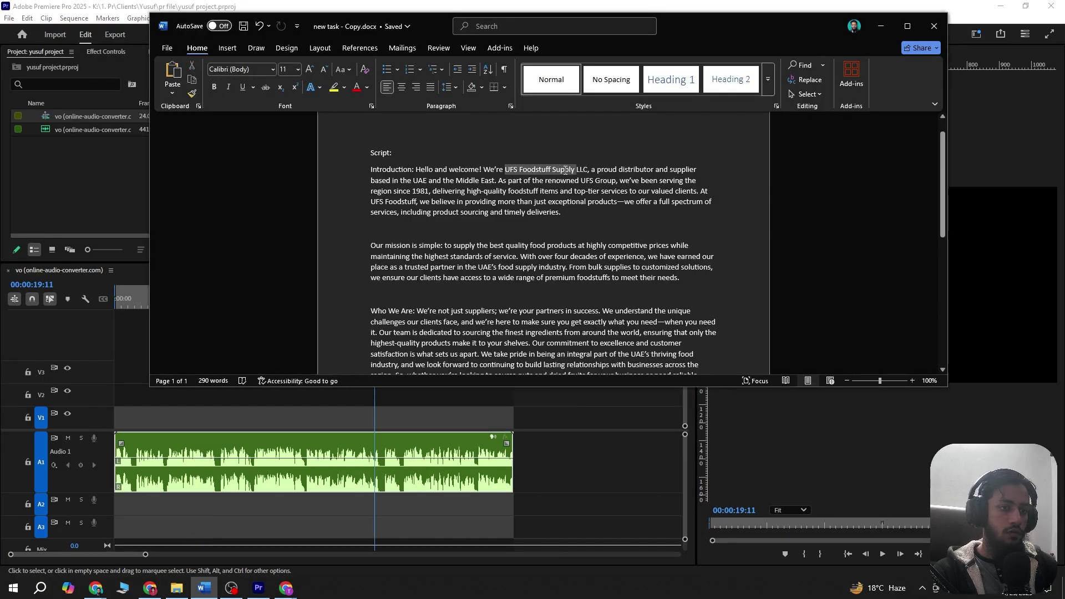
pyautogui.moveTo(585, 171); pyautogui.dragTo(587, 171)
pyautogui.hotkey('ctrl', 'c')
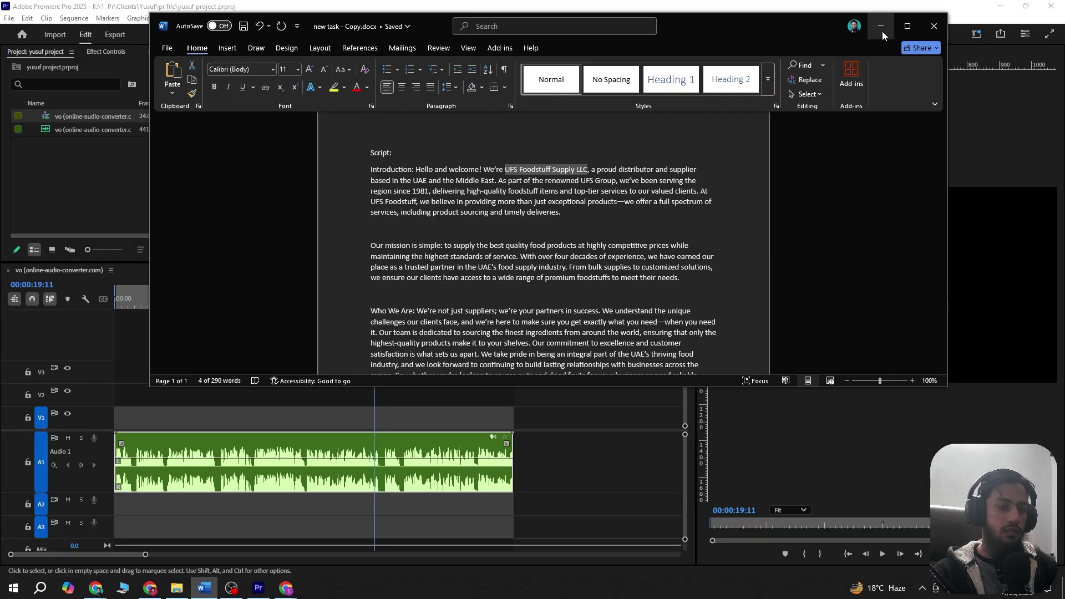
pyautogui.click(881, 27)
# Switch to Chrome, search Google for UFS Foodstuff Supply LLC in a new tab and open the company's website from the results
pyautogui.moveTo(287, 592)
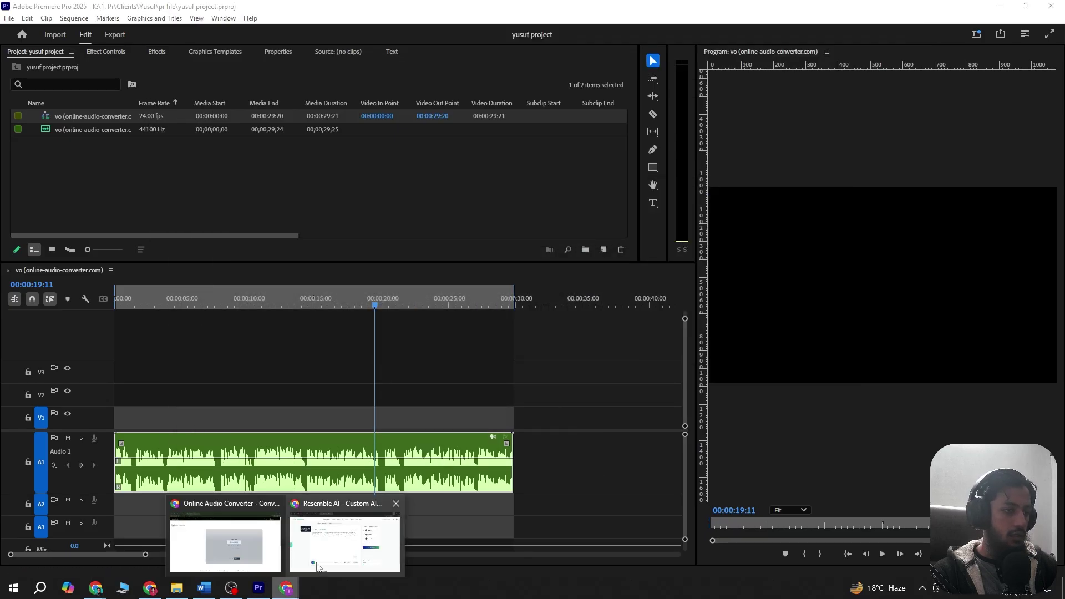
pyautogui.click(261, 538)
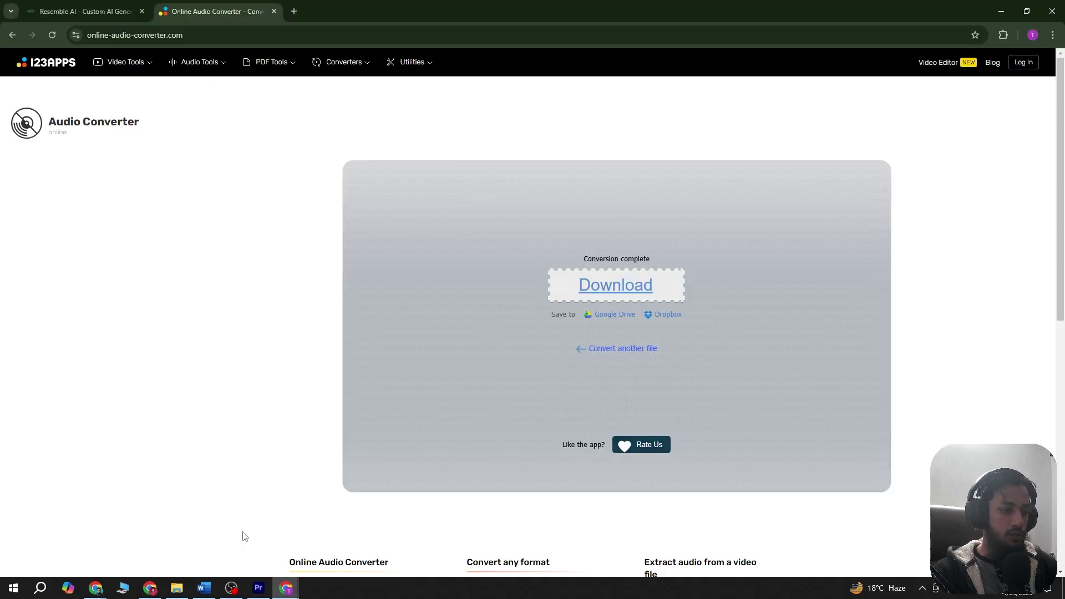
pyautogui.click(294, 12)
pyautogui.hotkey('ctrl', 'v')
pyautogui.press('Return')
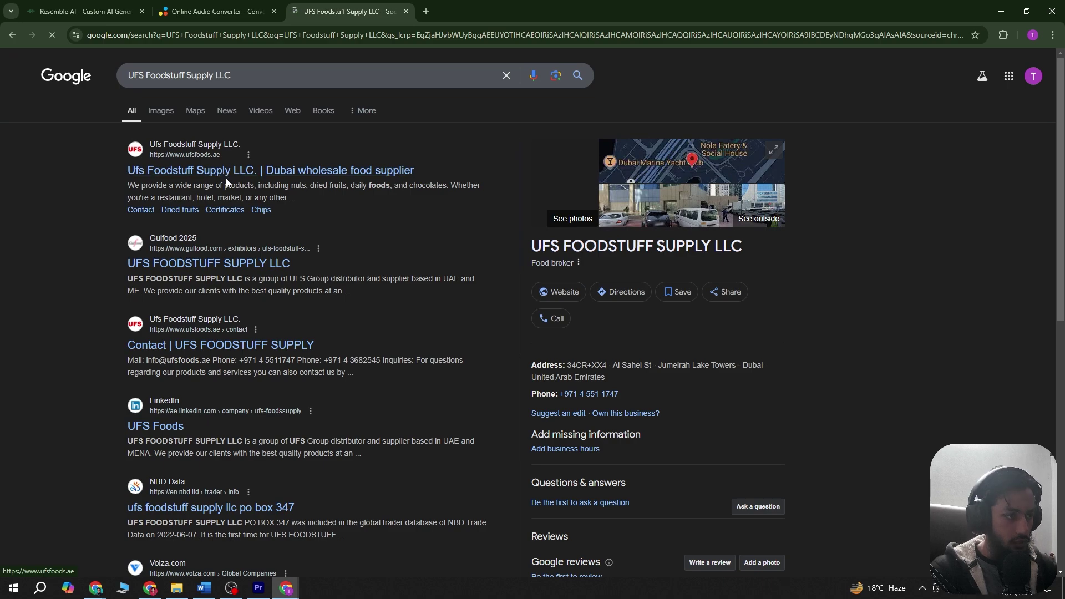
pyautogui.middleClick(244, 170)
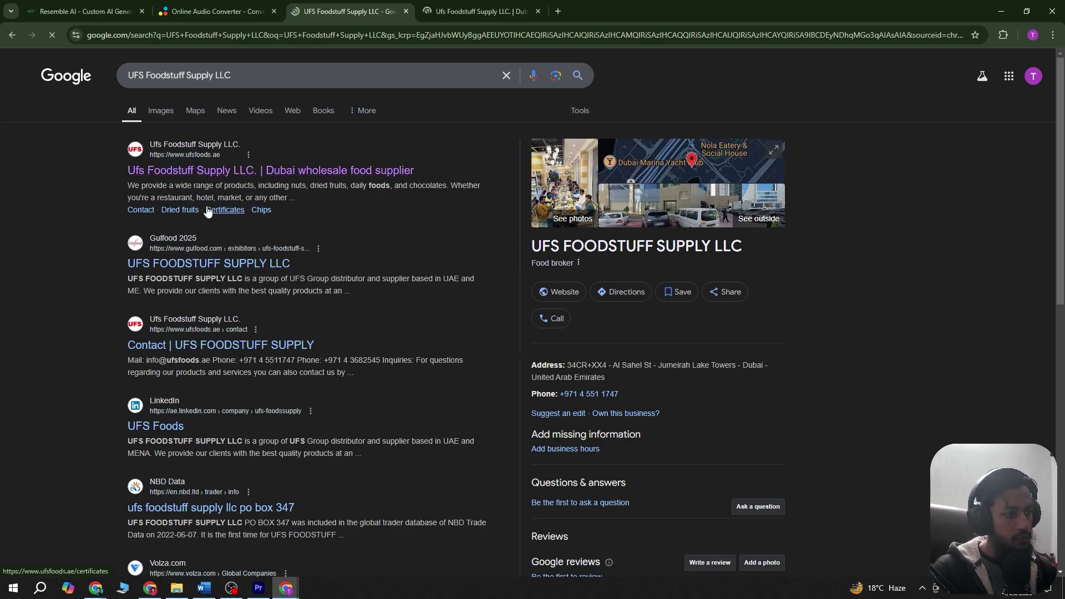
pyautogui.click(475, 12)
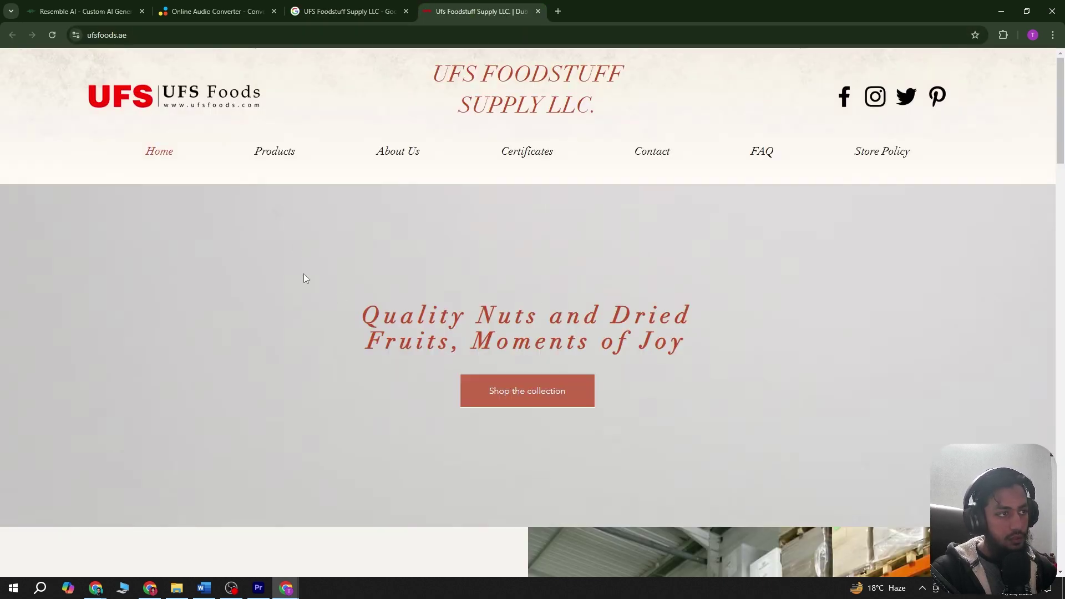
pyautogui.scroll(-2, 302, 235)
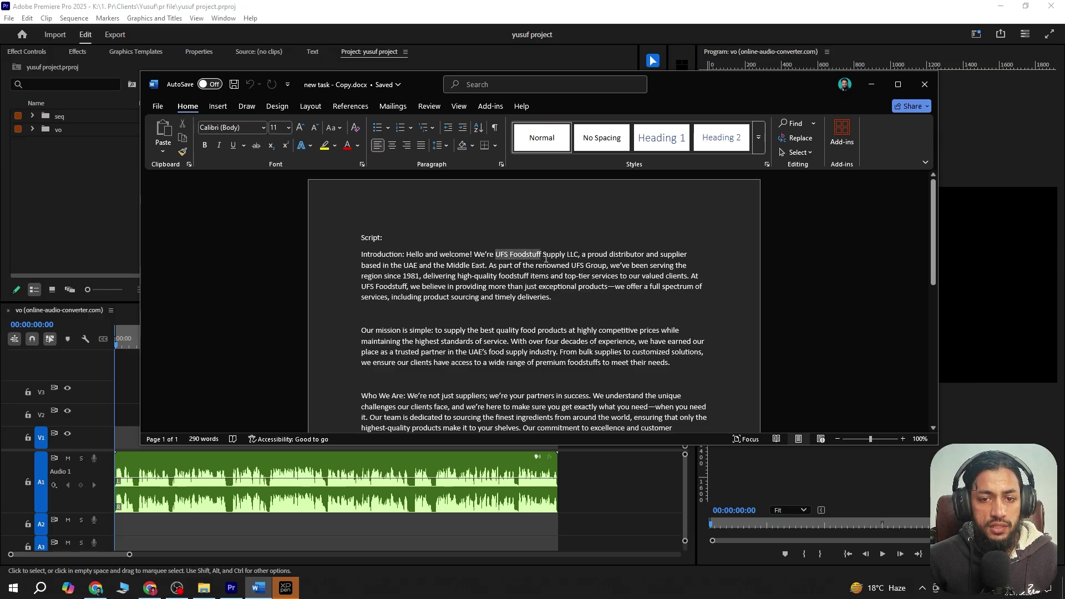
# Copy "UFS Foodstuff Supply LLC" from the Word script once more and switch to Chrome
pyautogui.moveTo(577, 257); pyautogui.dragTo(579, 256)
pyautogui.hotkey('ctrl', 'c')
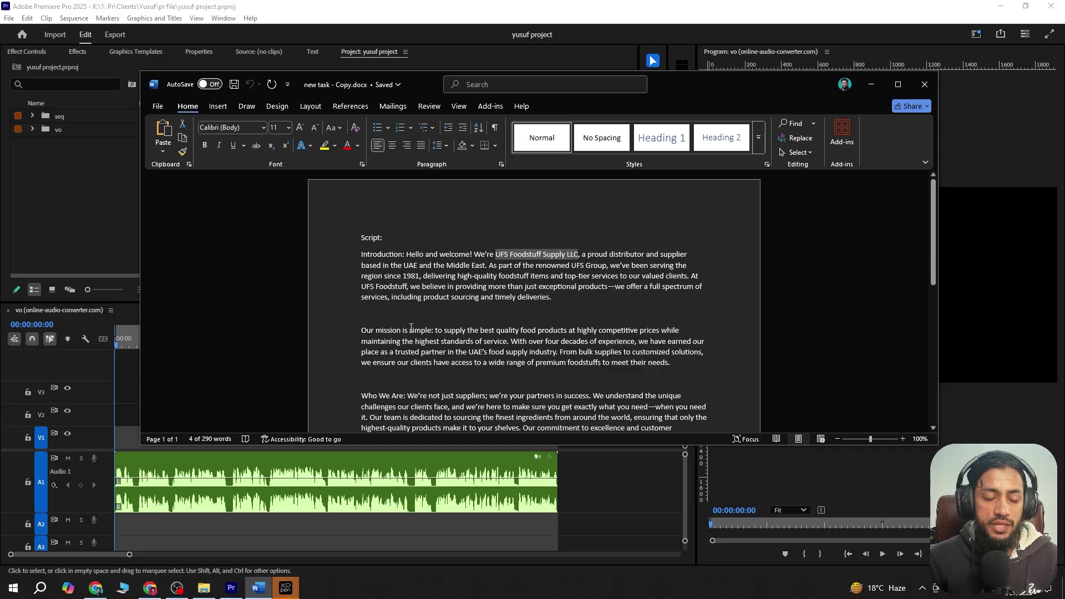
pyautogui.click(95, 587)
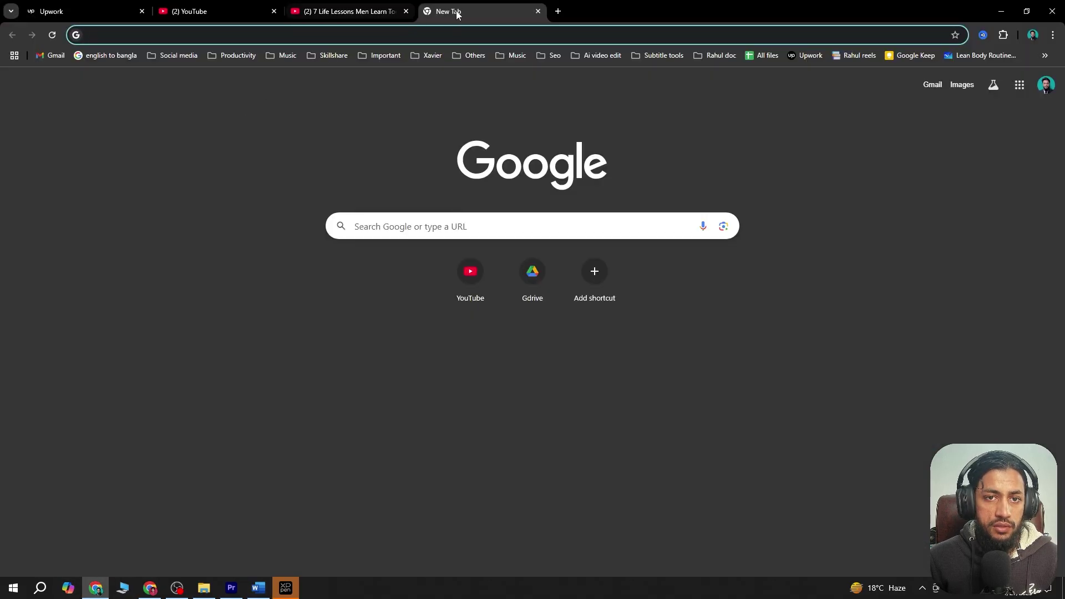
# Search Google for "free brolls" and open the Pexels and Pixabay B-roll video results in separate tabs
pyautogui.write('free brolls')
pyautogui.press('Return')
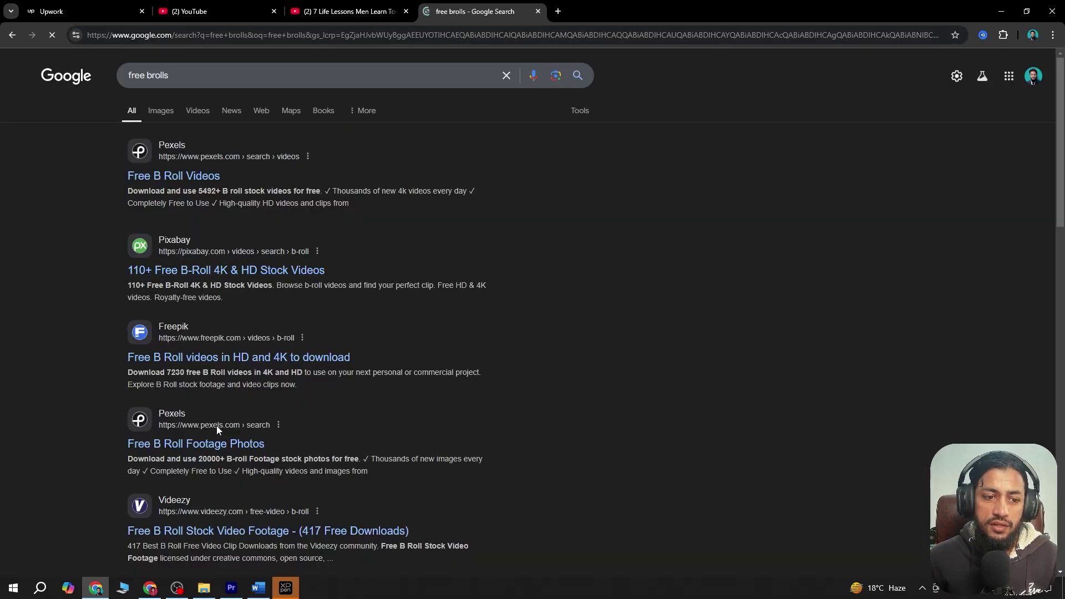
pyautogui.scroll(-5, 250, 430)
pyautogui.scroll(5, 288, 435)
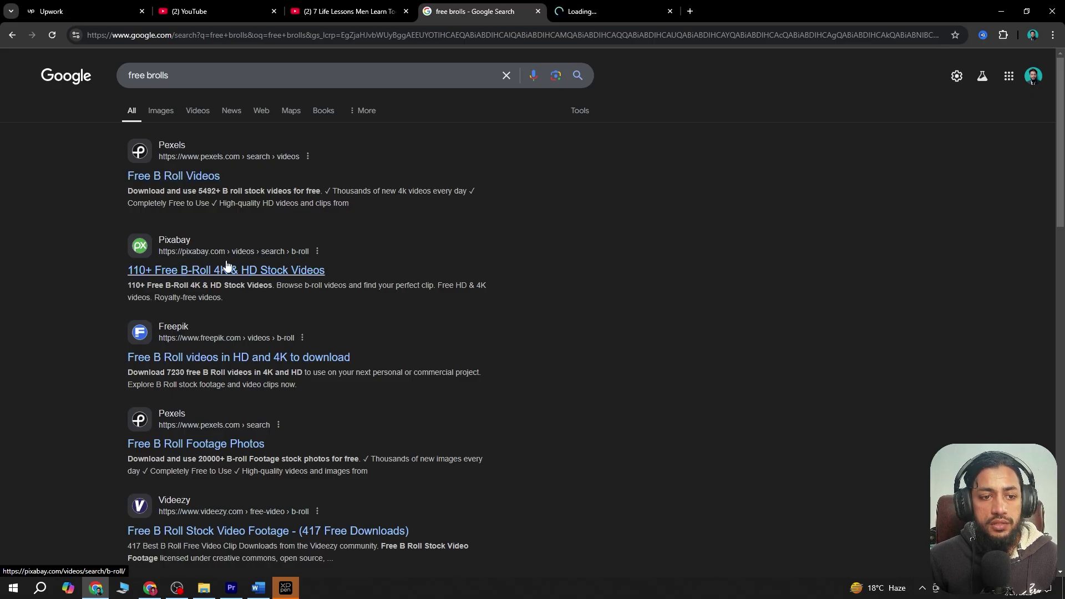
pyautogui.middleClick(244, 269)
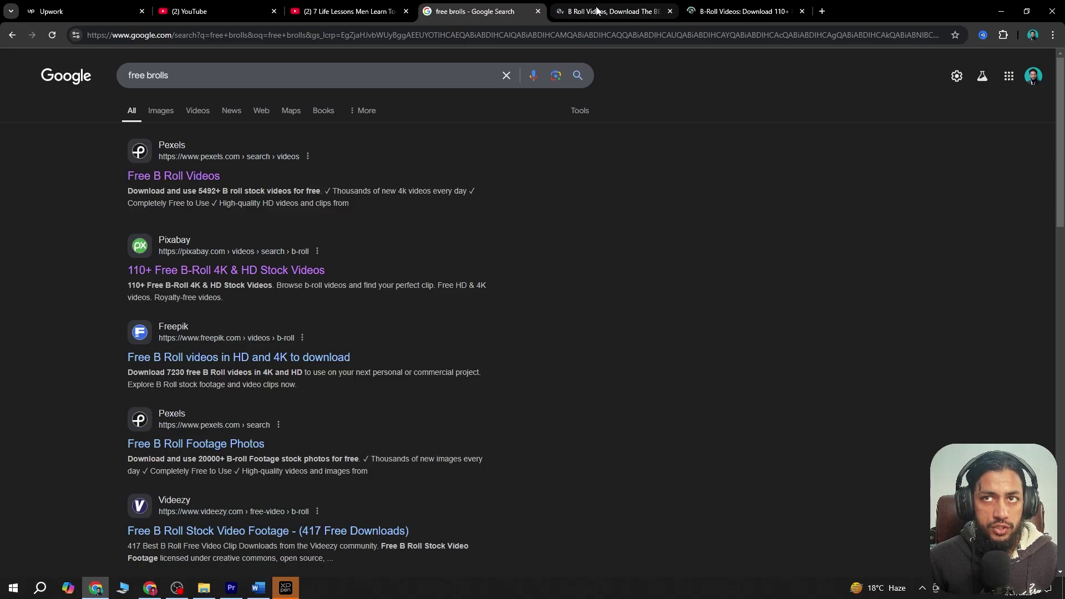
# Search Google for the copied company name in a new tab and open the ufsfoods.ae website in its own tab
pyautogui.click(822, 12)
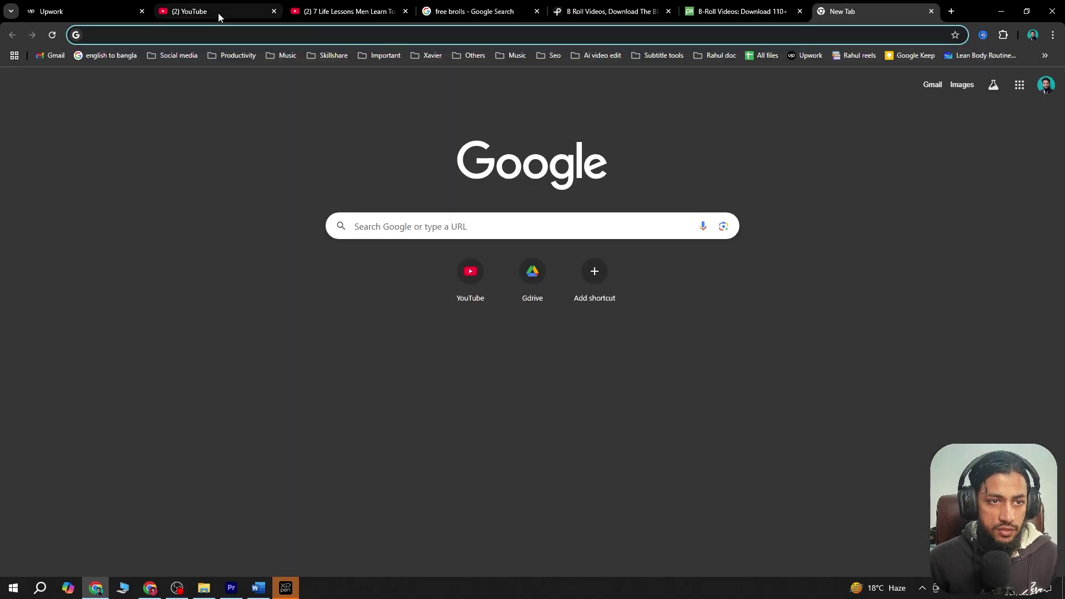
pyautogui.hotkey('ctrl', 'v')
pyautogui.press('Return')
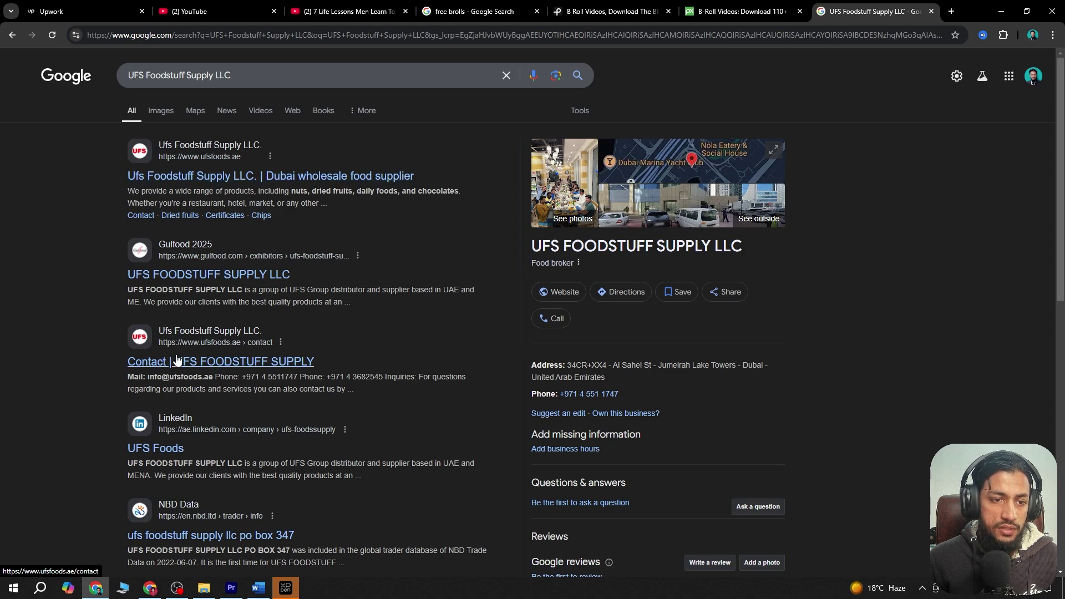
pyautogui.middleClick(221, 183)
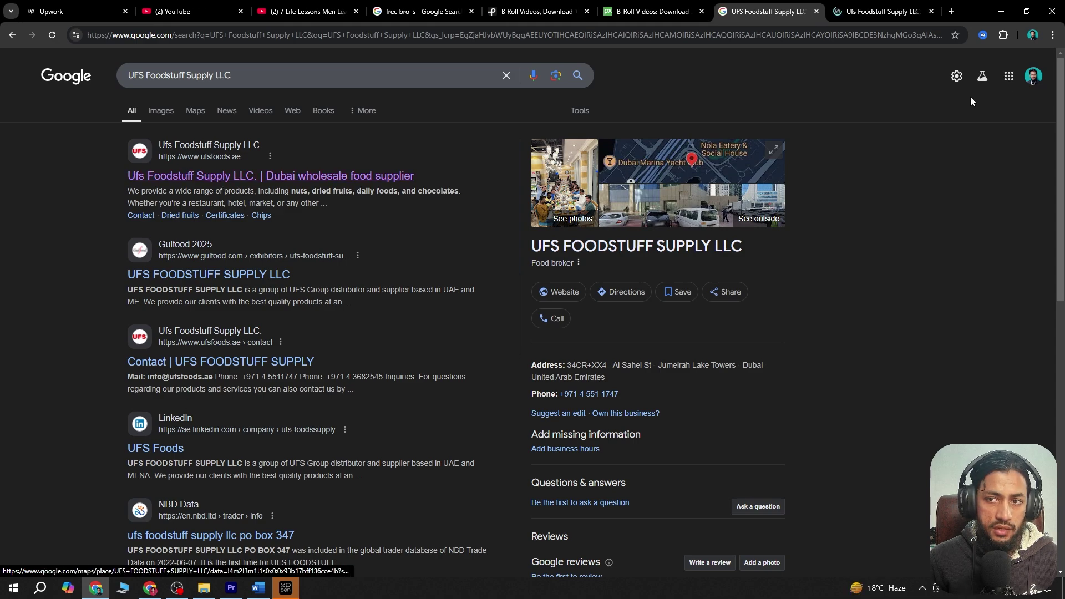
pyautogui.click(876, 11)
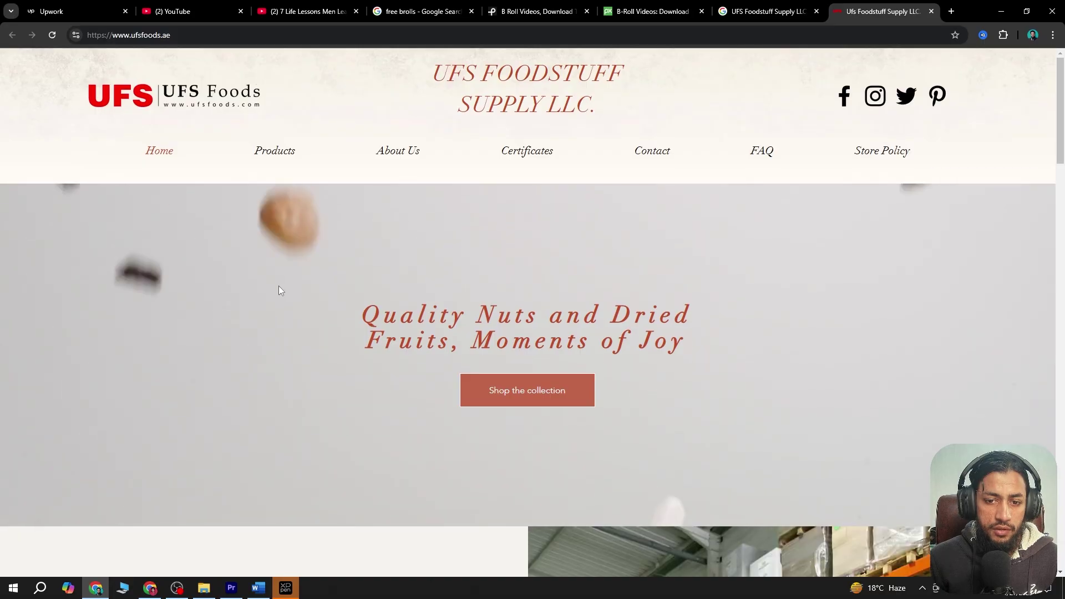
# Look through the UFS Foods homepage down to the footer, return to its top and switch to Premiere Pro
pyautogui.scroll(-20, 298, 305)
pyautogui.scroll(-3, 299, 310)
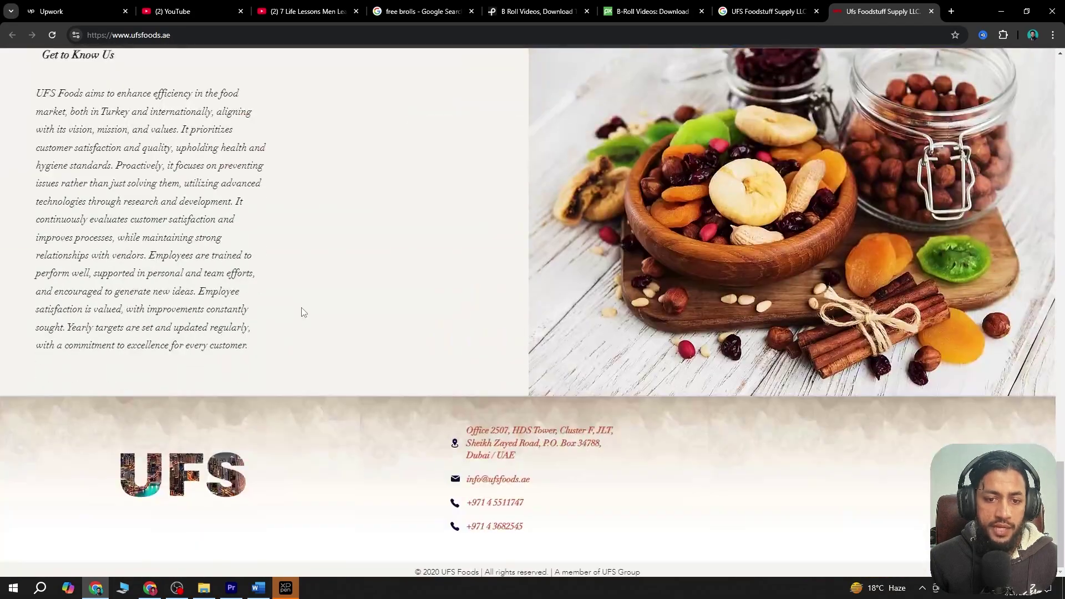
pyautogui.press('Home')
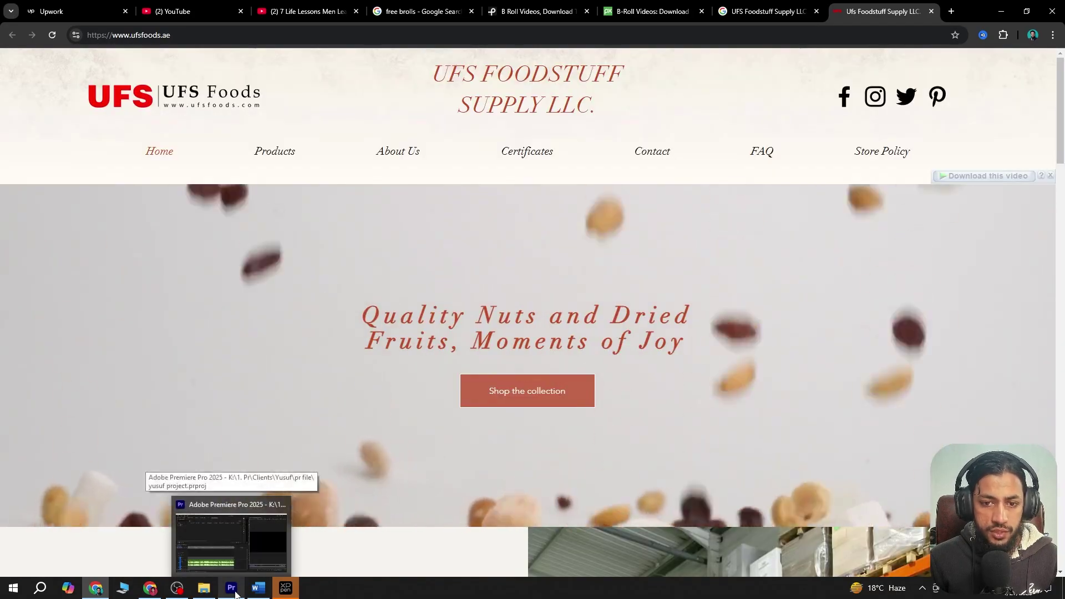
pyautogui.click(233, 589)
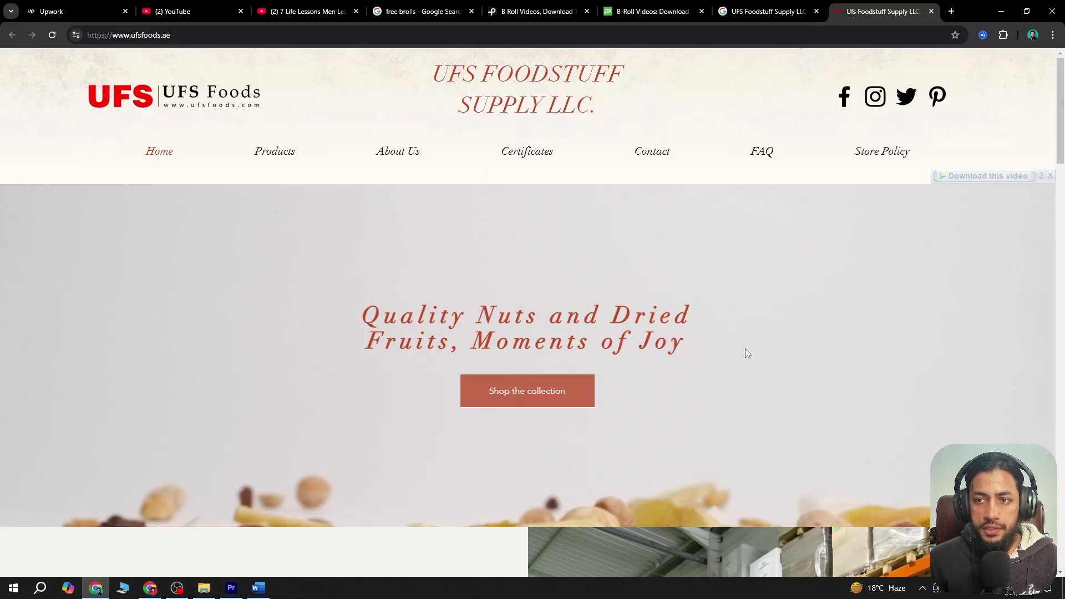
# Look through the UFS Foods homepage and browse further products in the Best Sellers carousel
pyautogui.scroll(-5, 610, 325)
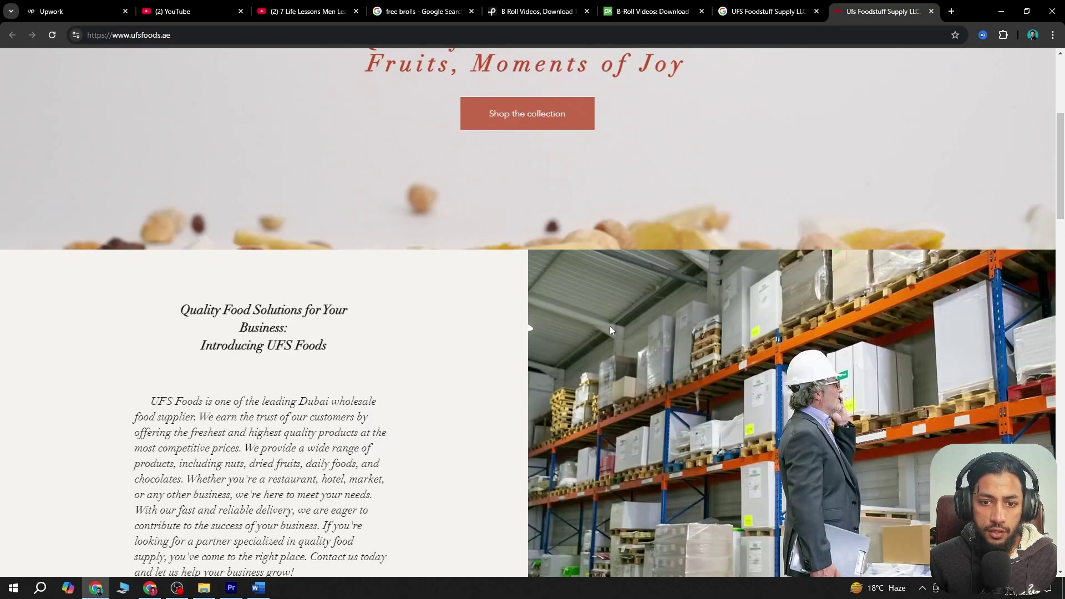
pyautogui.scroll(-6, 630, 333)
pyautogui.scroll(-5, 630, 338)
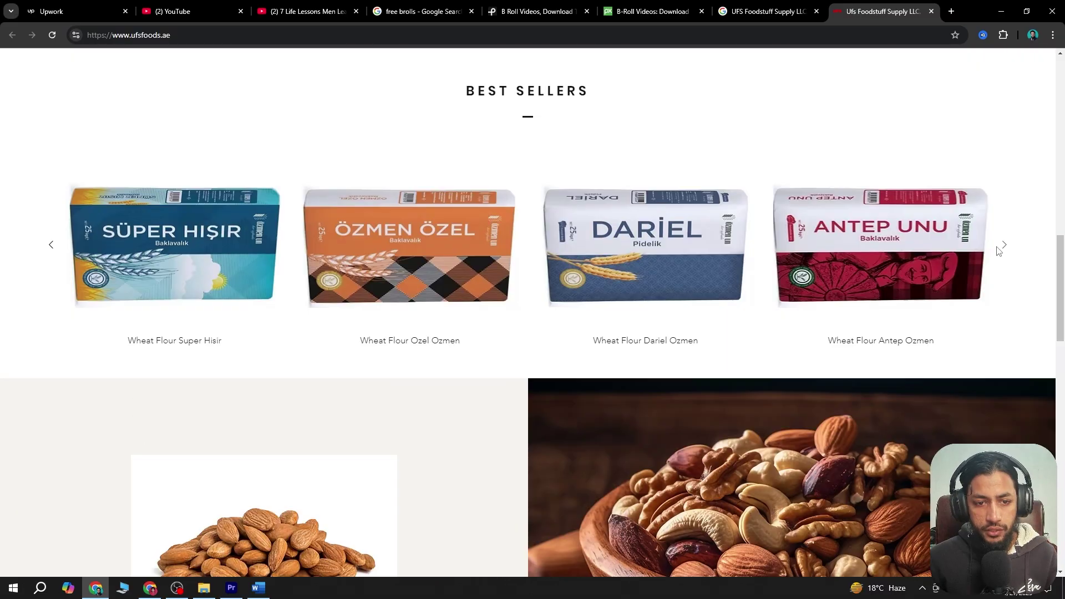
pyautogui.click(1001, 244)
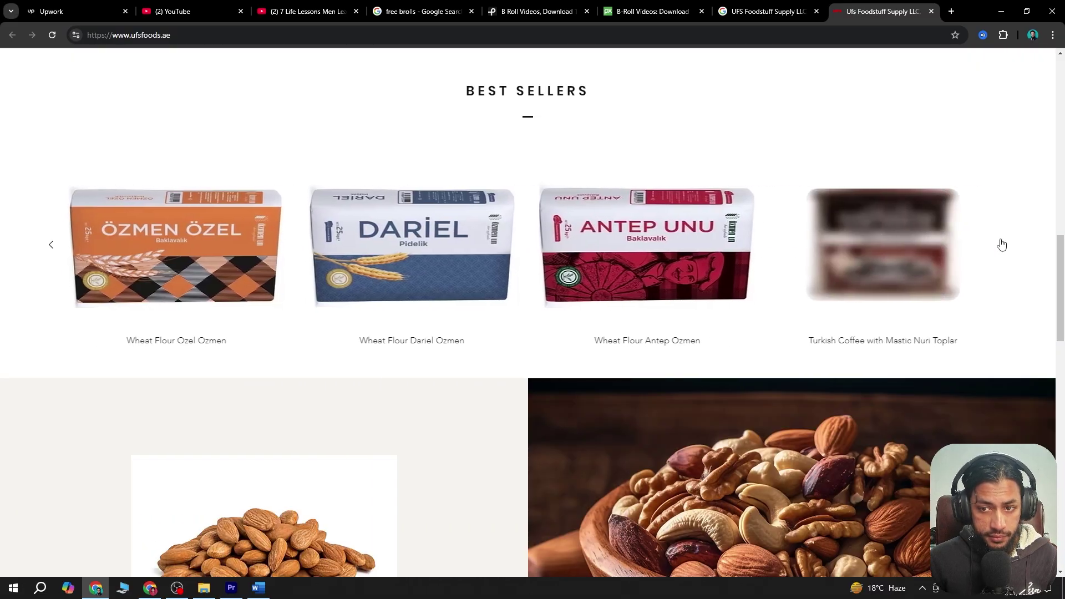
pyautogui.click(1002, 244)
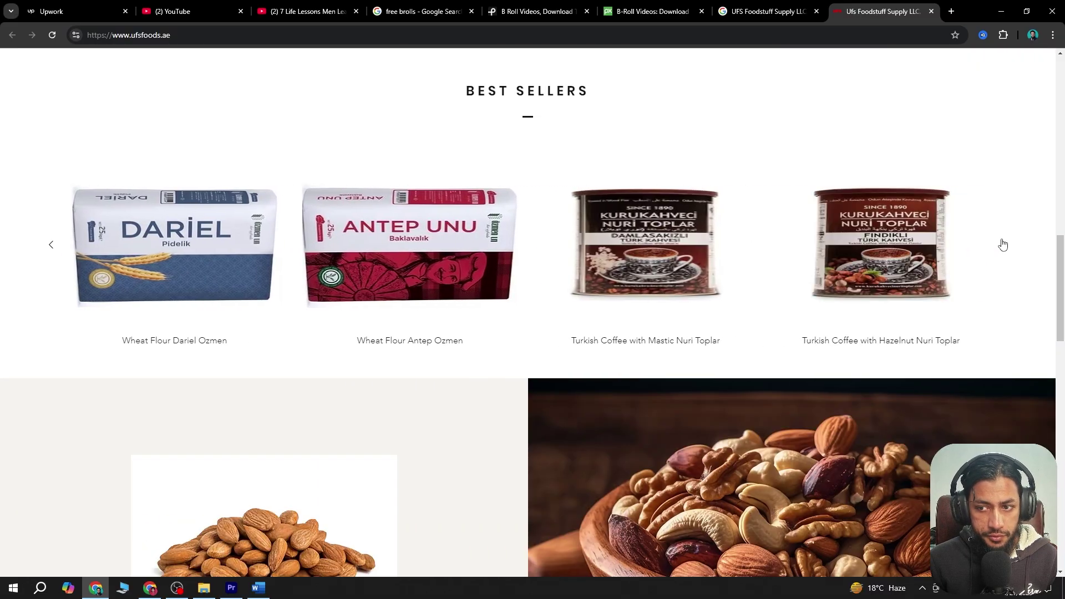
pyautogui.click(1001, 245)
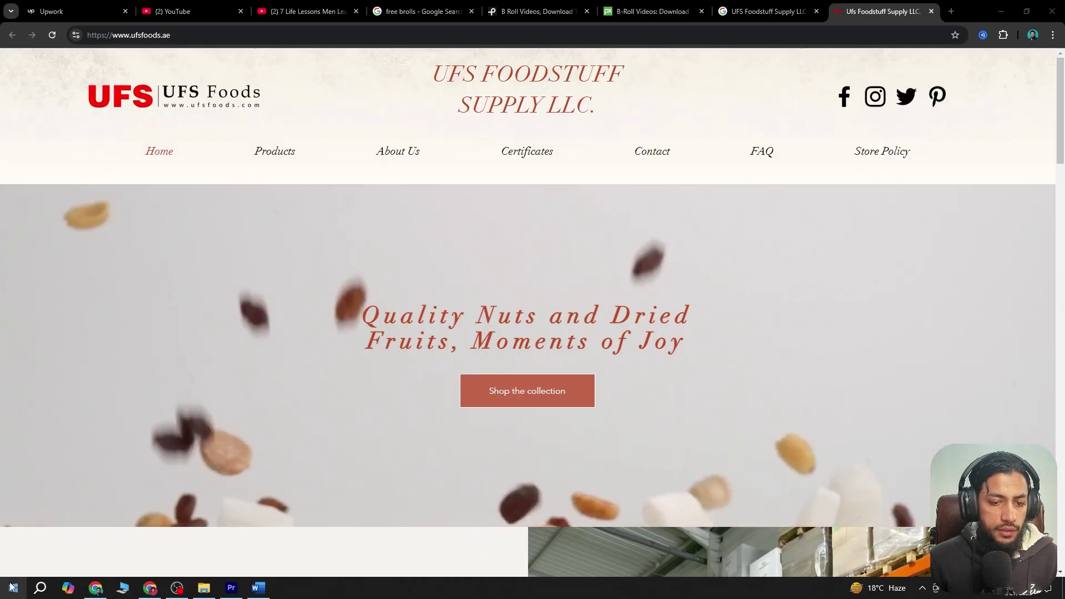
# Launch FastStone Capture, open its Screen Recorder and accept the video recording options
pyautogui.click(12, 587)
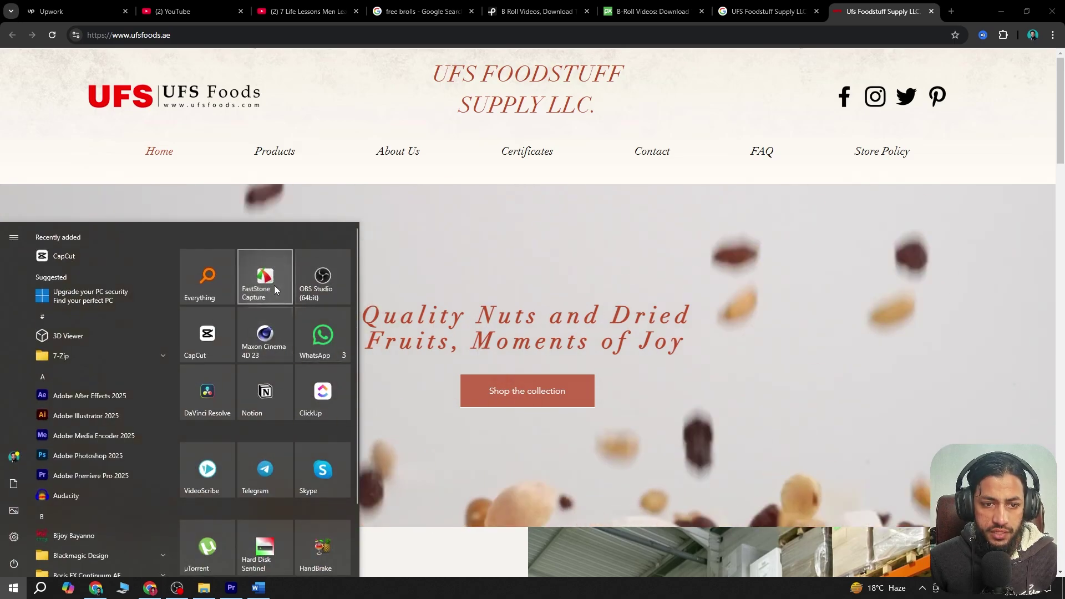
pyautogui.click(330, 282)
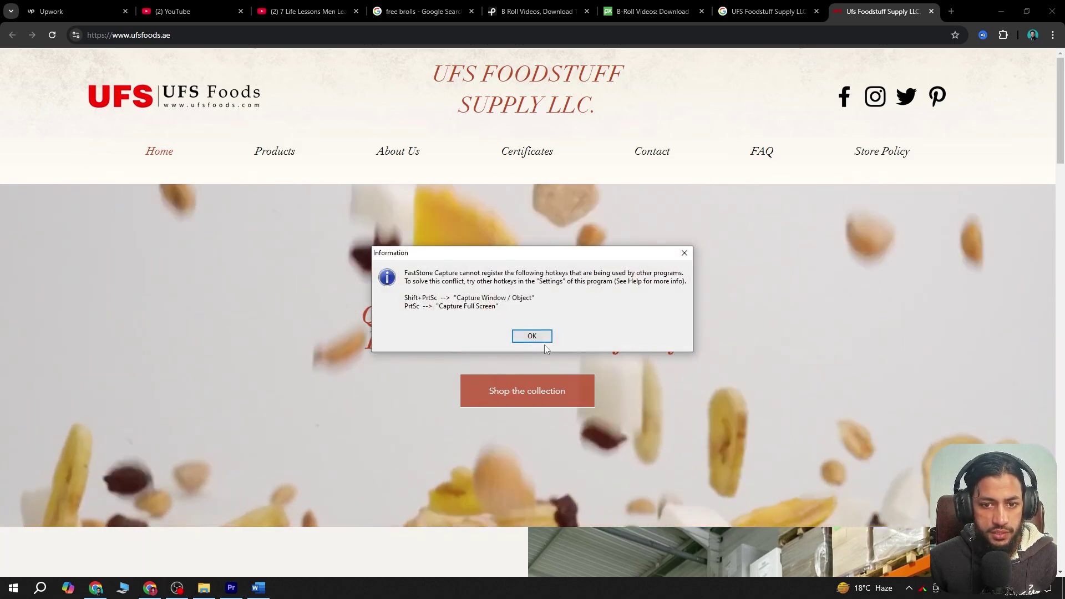
pyautogui.click(532, 335)
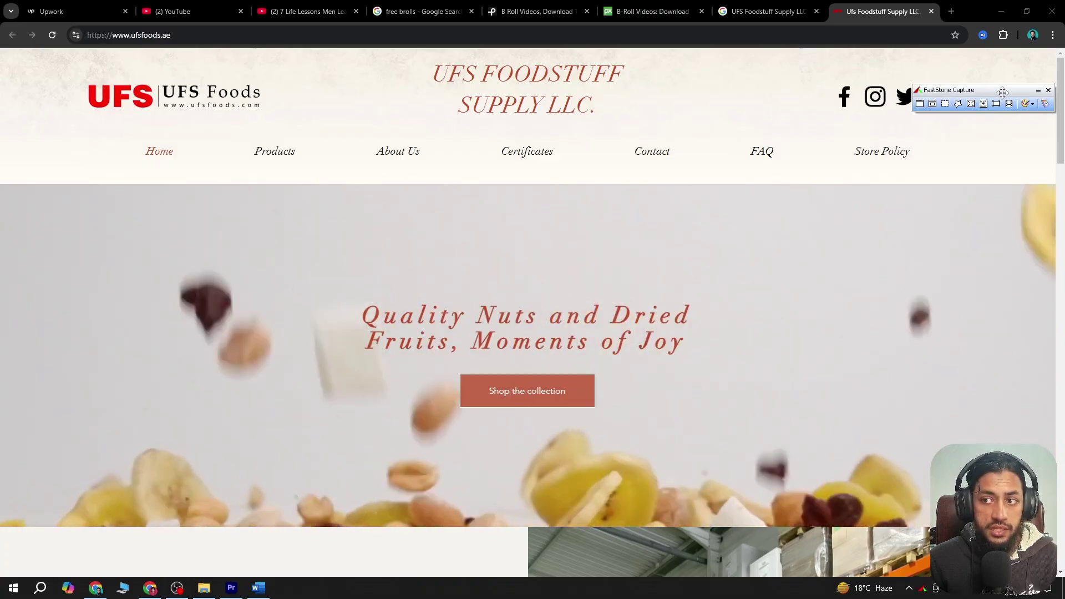
pyautogui.click(1047, 90)
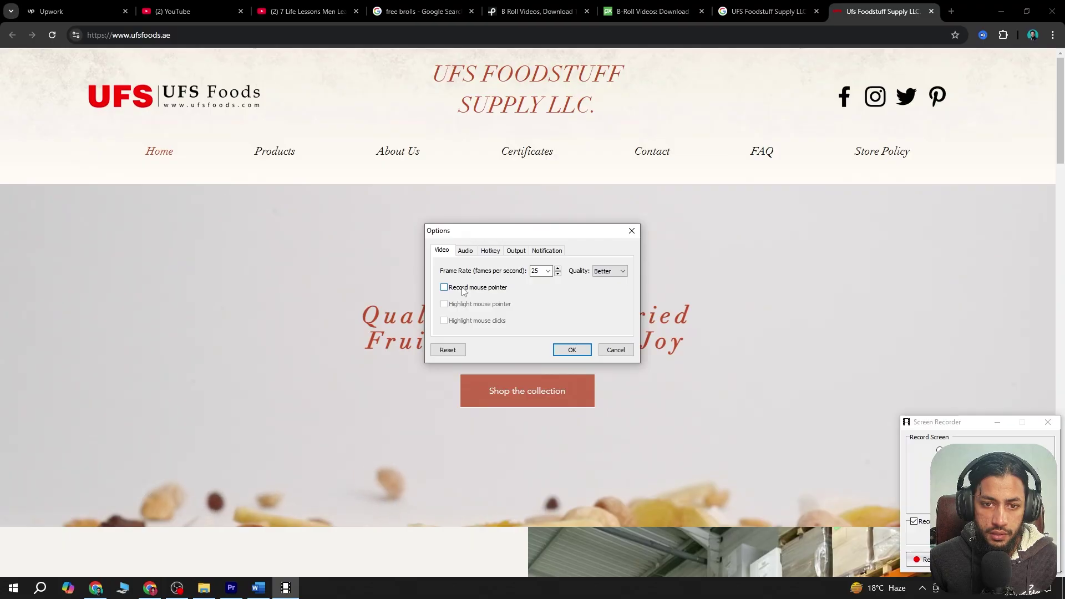
pyautogui.click(572, 350)
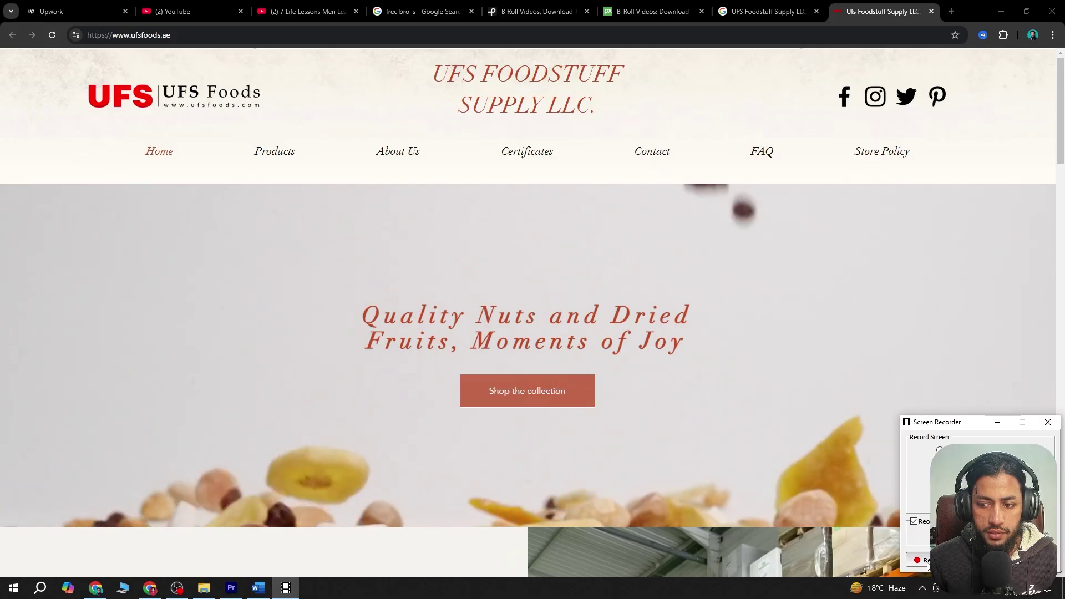
# Record the UFS Foods homepage at 1920 x 1080 while scrolling from its top to the Get to Know Us section, and save the recording
pyautogui.click(926, 562)
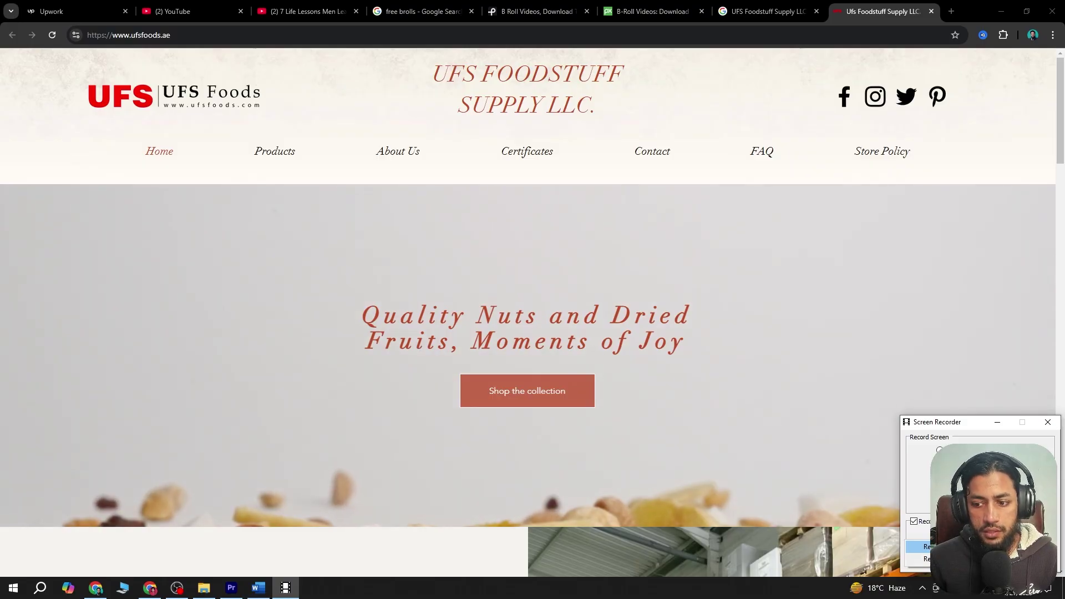
pyautogui.click(925, 546)
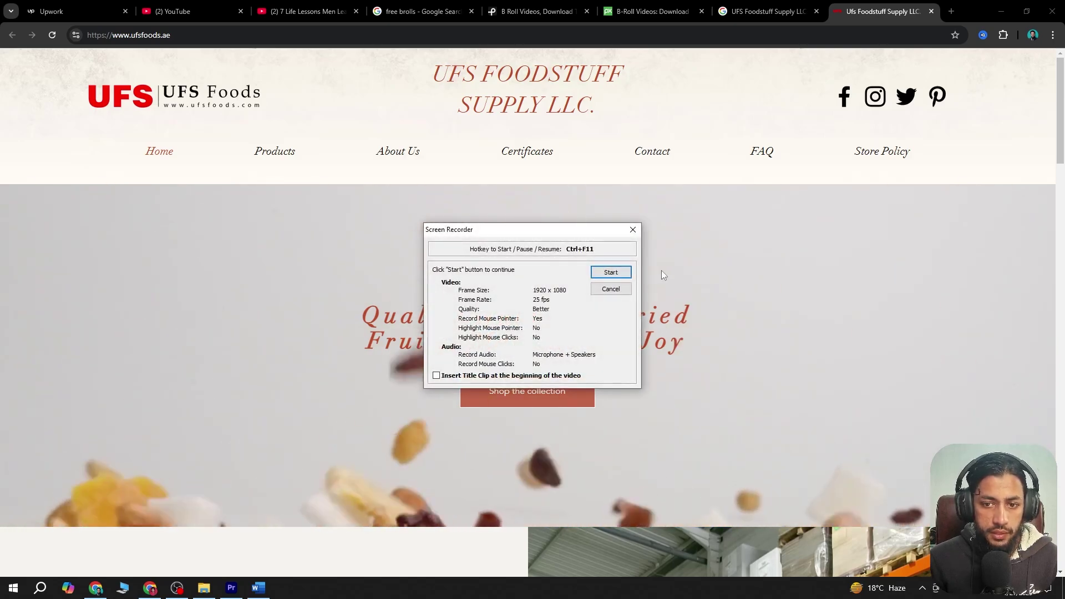
pyautogui.click(610, 272)
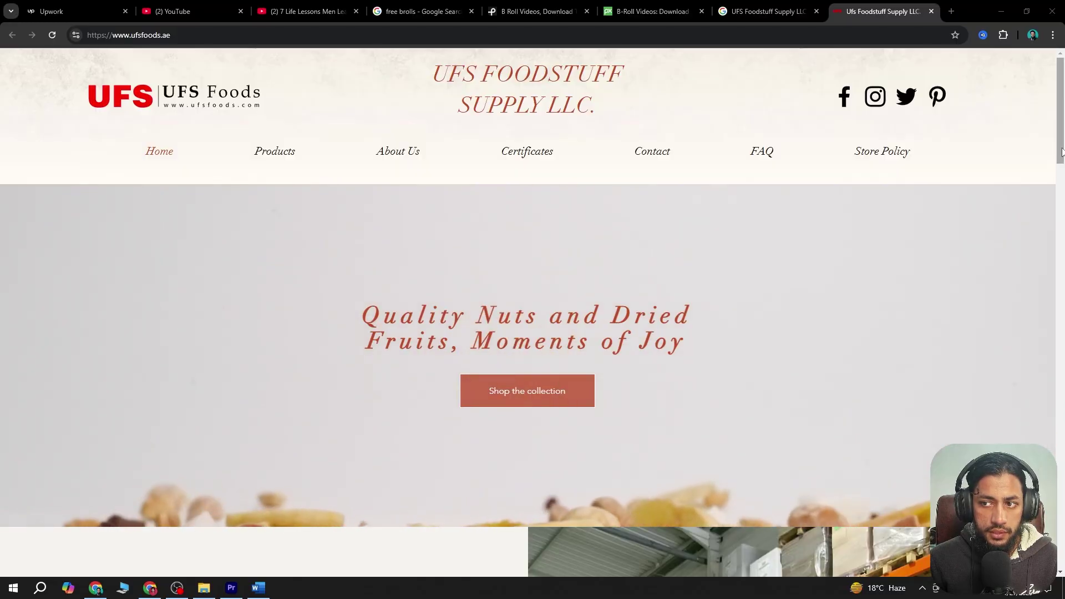
pyautogui.moveTo(1062, 151); pyautogui.dragTo(1062, 93)
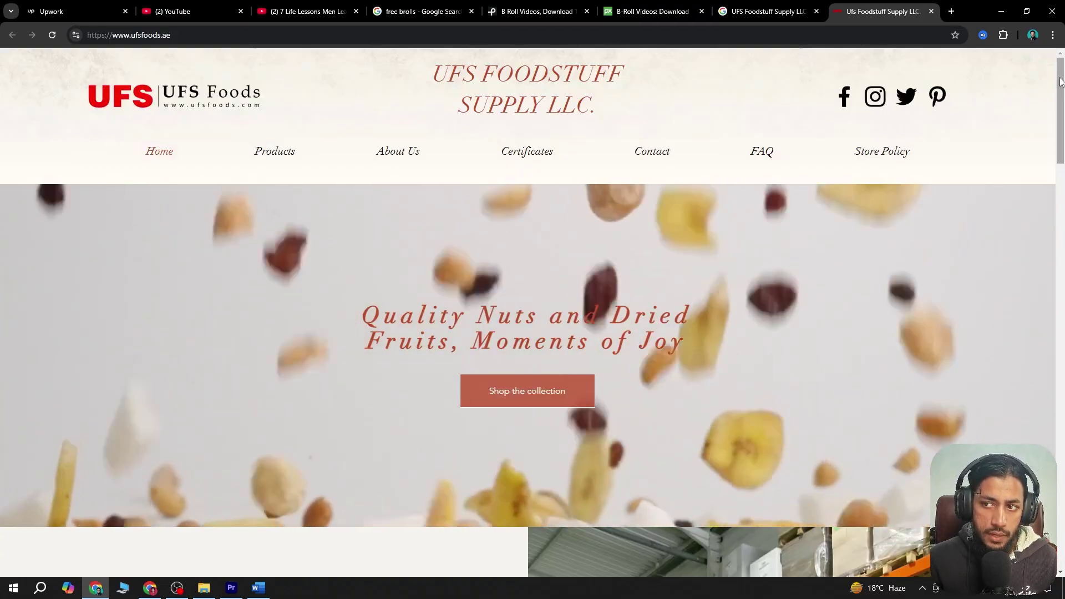
pyautogui.moveTo(1061, 82); pyautogui.dragTo(1062, 255)
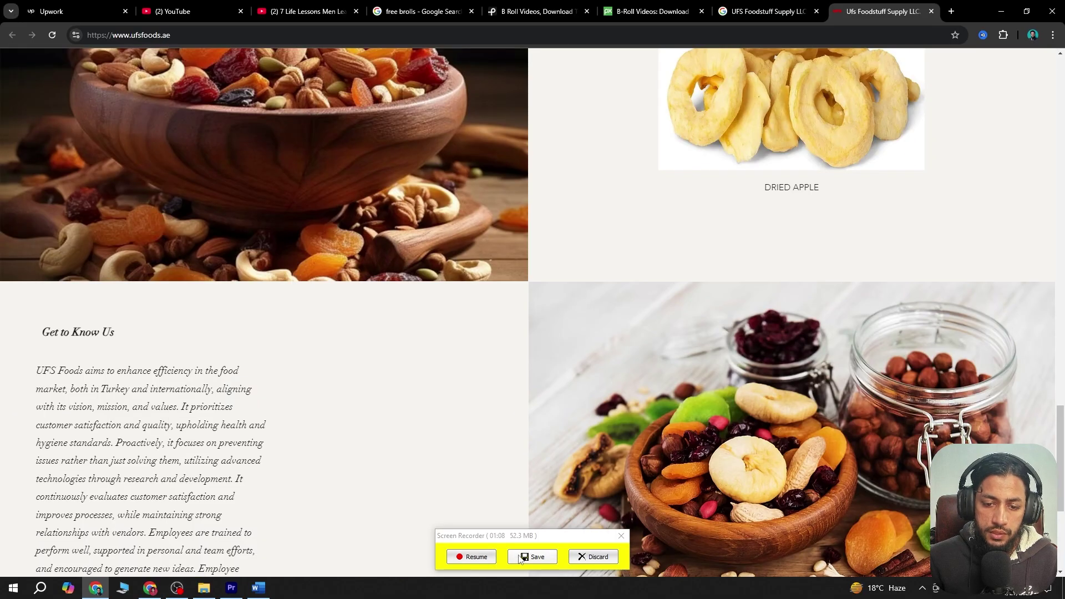
pyautogui.click(521, 557)
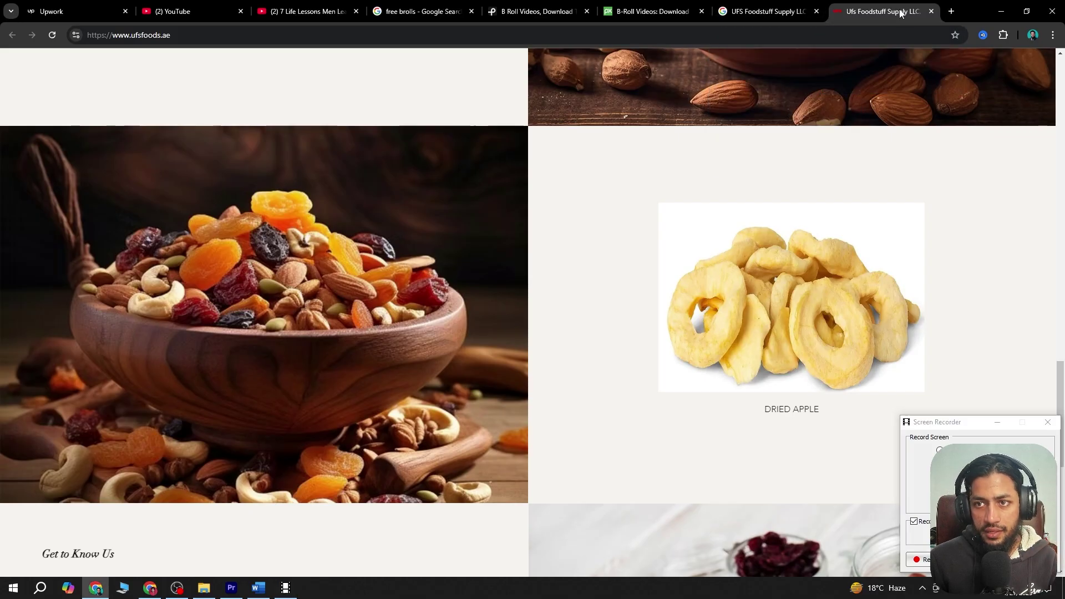
# Search Google Images for "UFS Foodstuff Supply LLC png logo" and open the UFS Foods logo from ufsfoods.ae
pyautogui.click(768, 11)
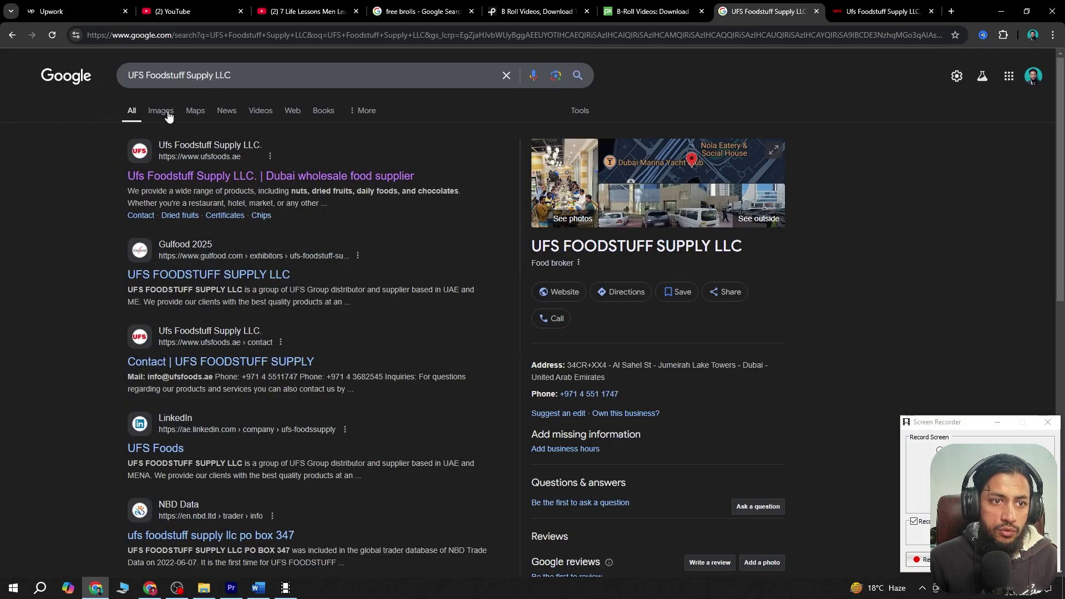
pyautogui.click(259, 78)
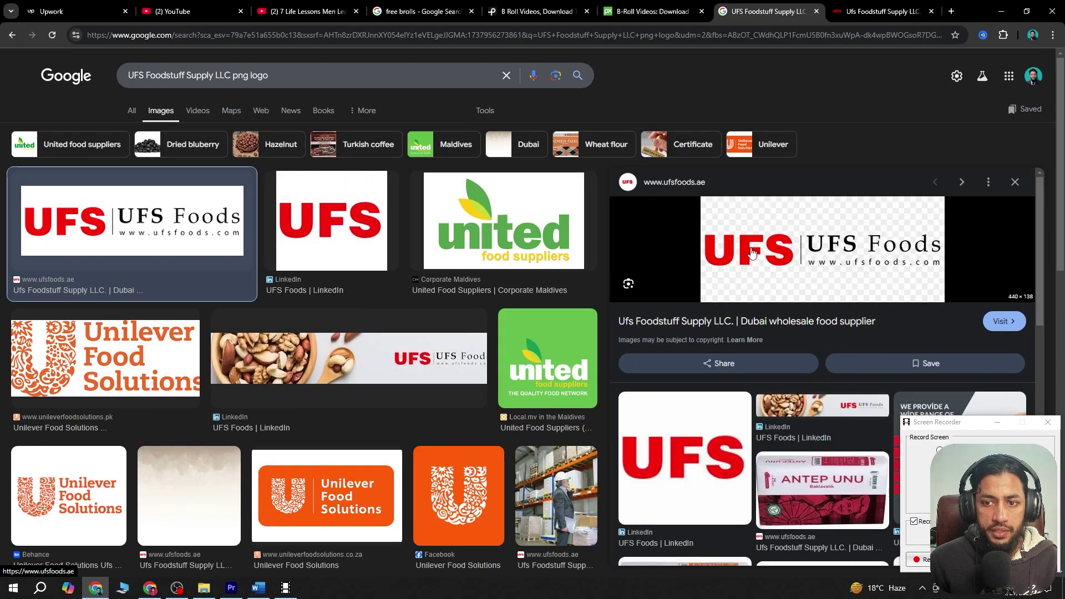
# Check the product images on the UFS site, search Google for "image downloader from website" and open extract.pics, Tools Bug and ImgDownloader in tabs
pyautogui.click(882, 11)
pyautogui.scroll(-6, 372, 369)
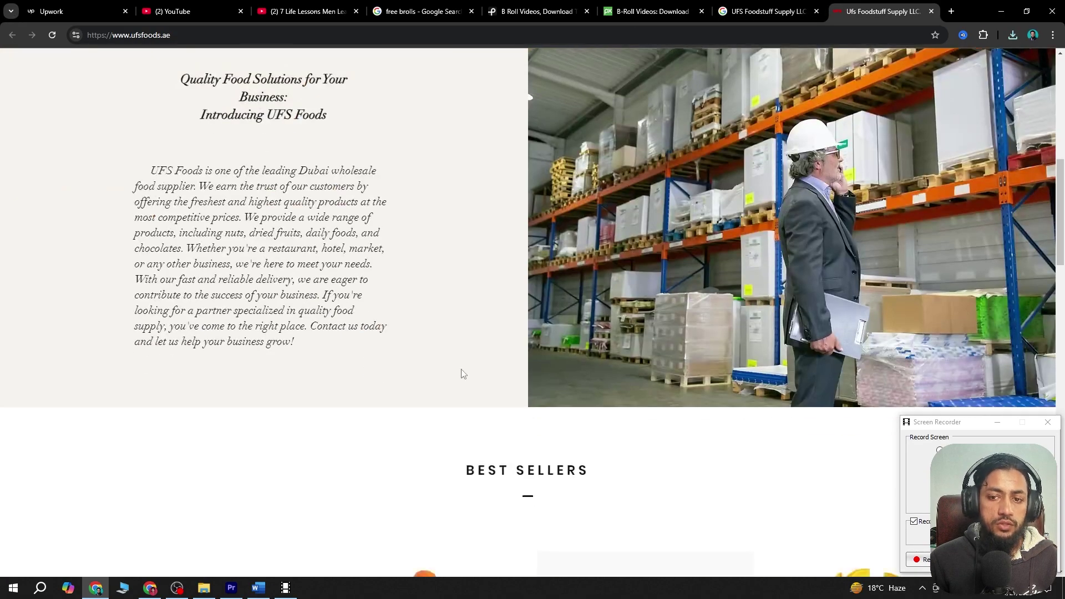
pyautogui.scroll(-7, 462, 372)
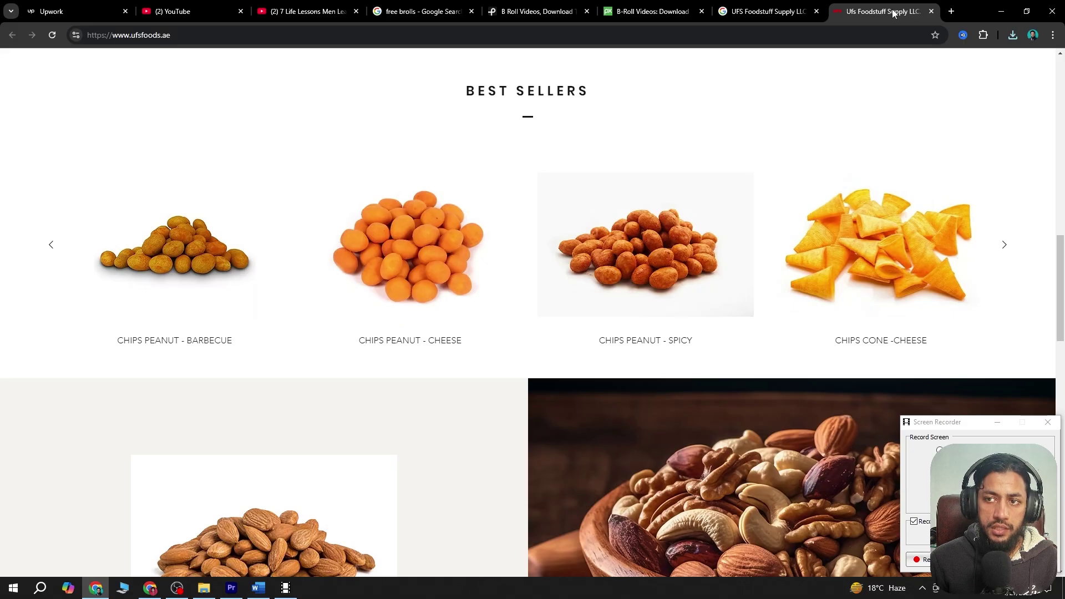
pyautogui.click(952, 11)
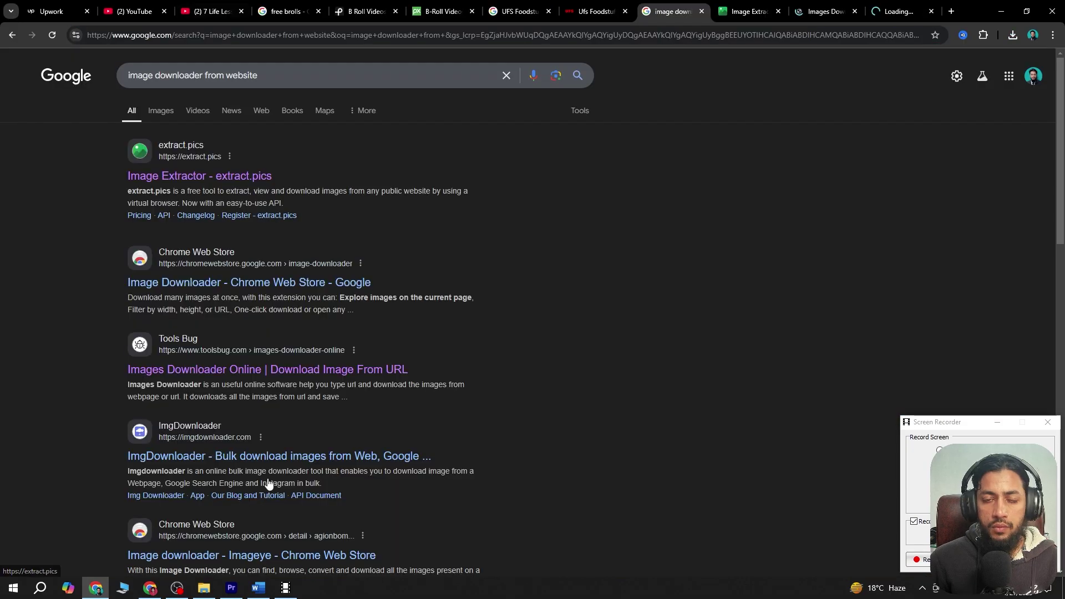
pyautogui.click(753, 12)
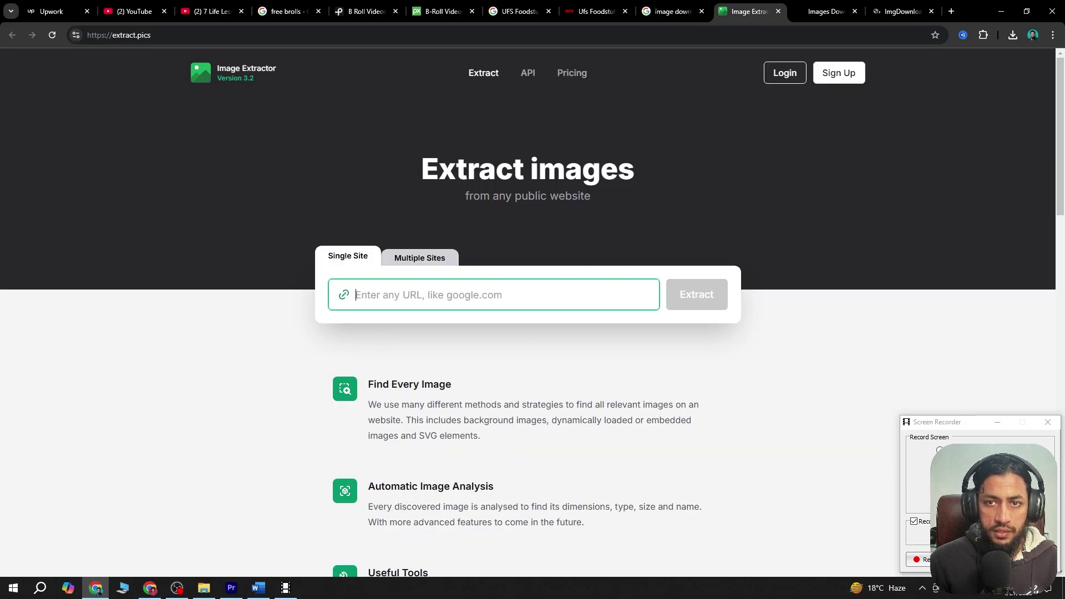
pyautogui.click(591, 11)
pyautogui.click(228, 35)
pyautogui.hotkey('ctrl', 'c')
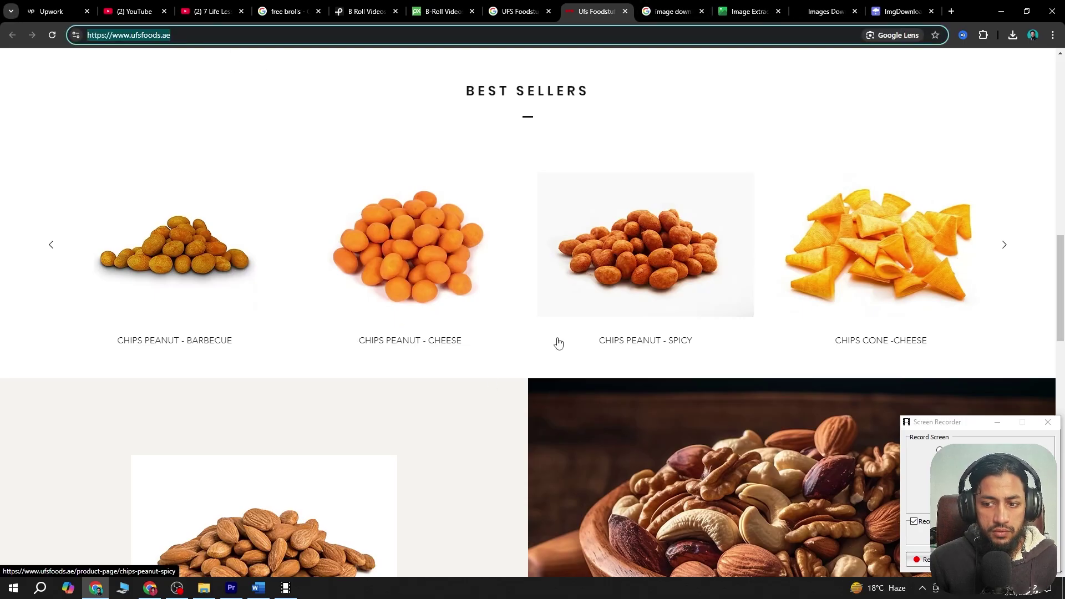
pyautogui.click(744, 12)
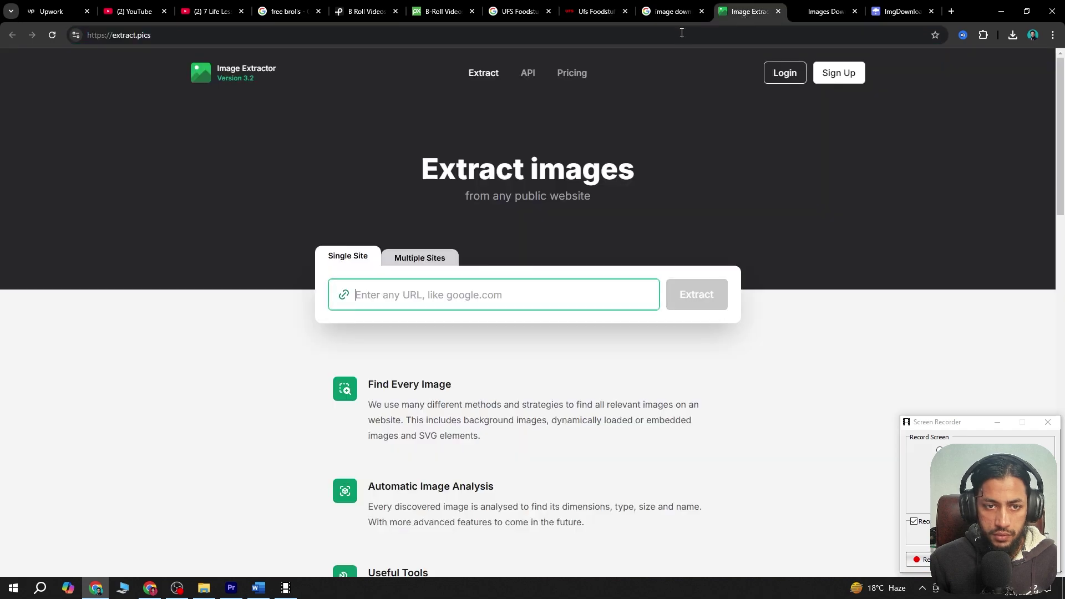
pyautogui.click(381, 300)
pyautogui.hotkey('ctrl', 'v')
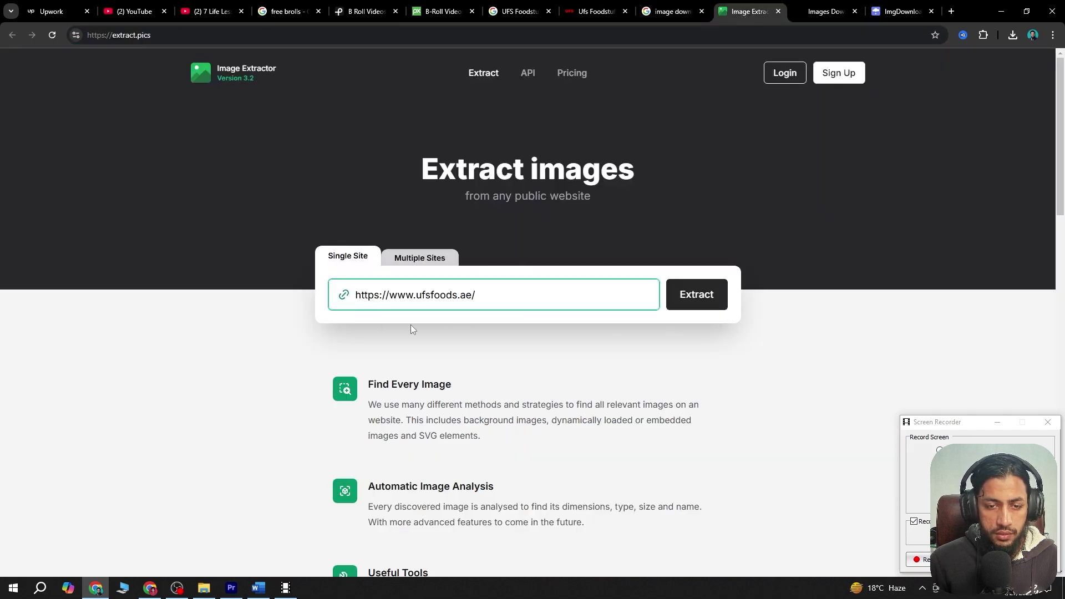
pyautogui.scroll(-4, 650, 397)
pyautogui.scroll(3, 721, 240)
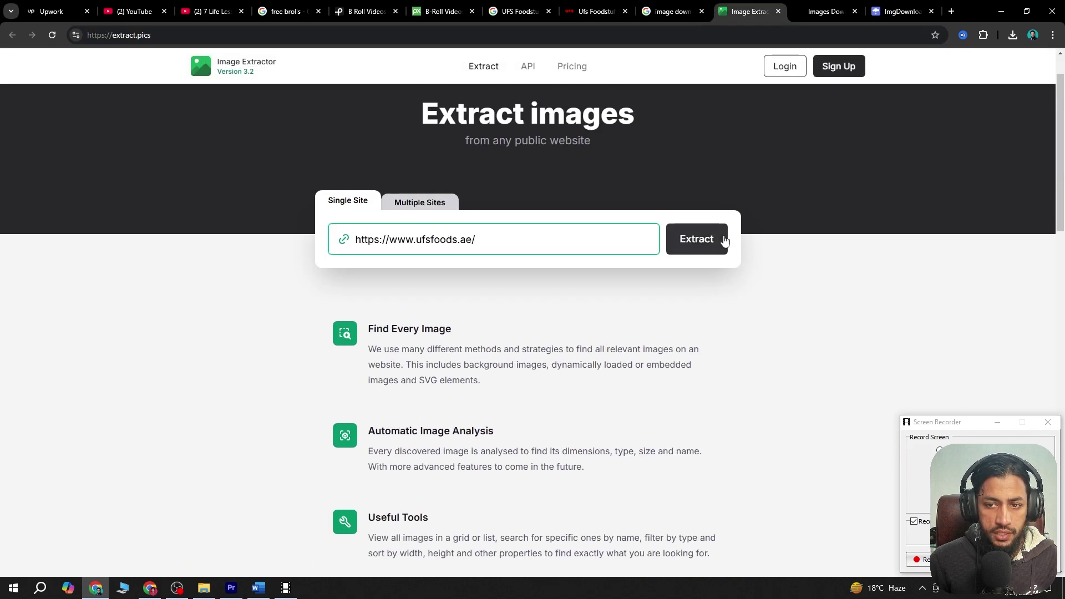
pyautogui.click(721, 240)
pyautogui.click(812, 11)
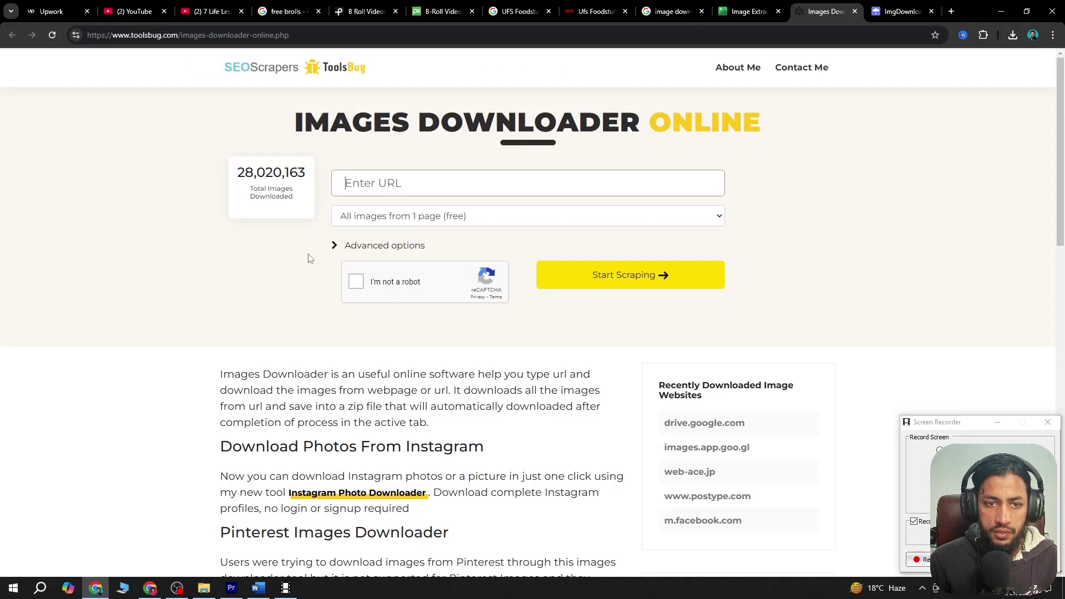
pyautogui.click(385, 177)
pyautogui.hotkey('ctrl', 'v')
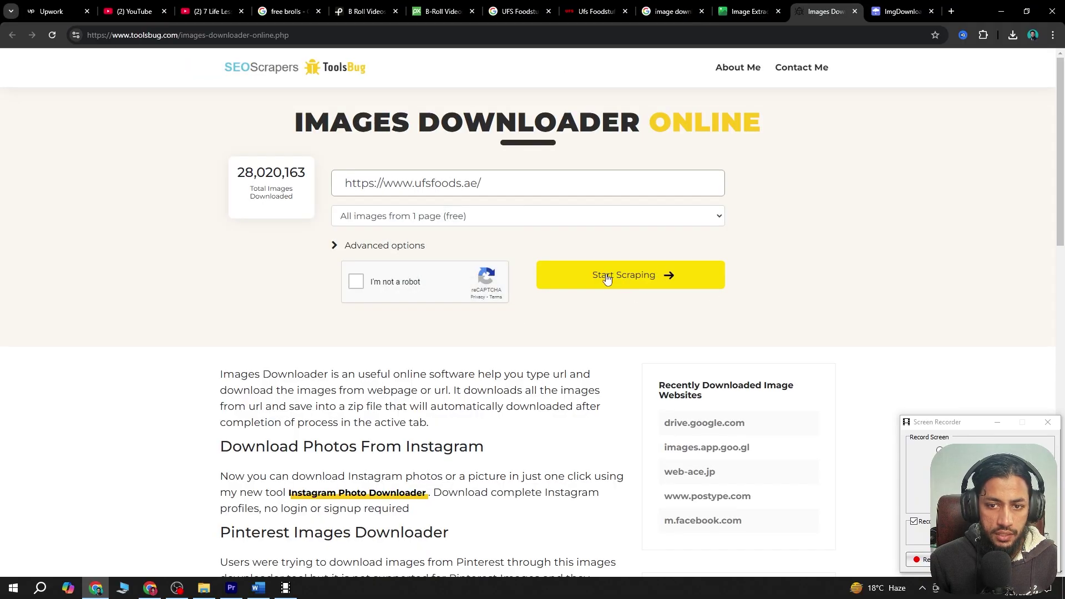
pyautogui.click(449, 221)
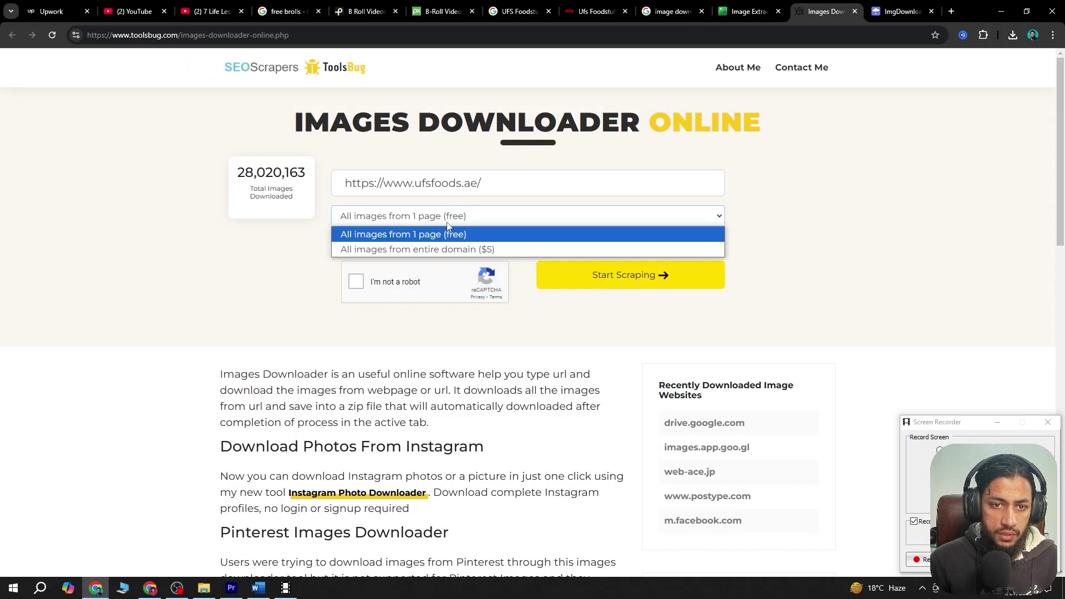
pyautogui.click(356, 281)
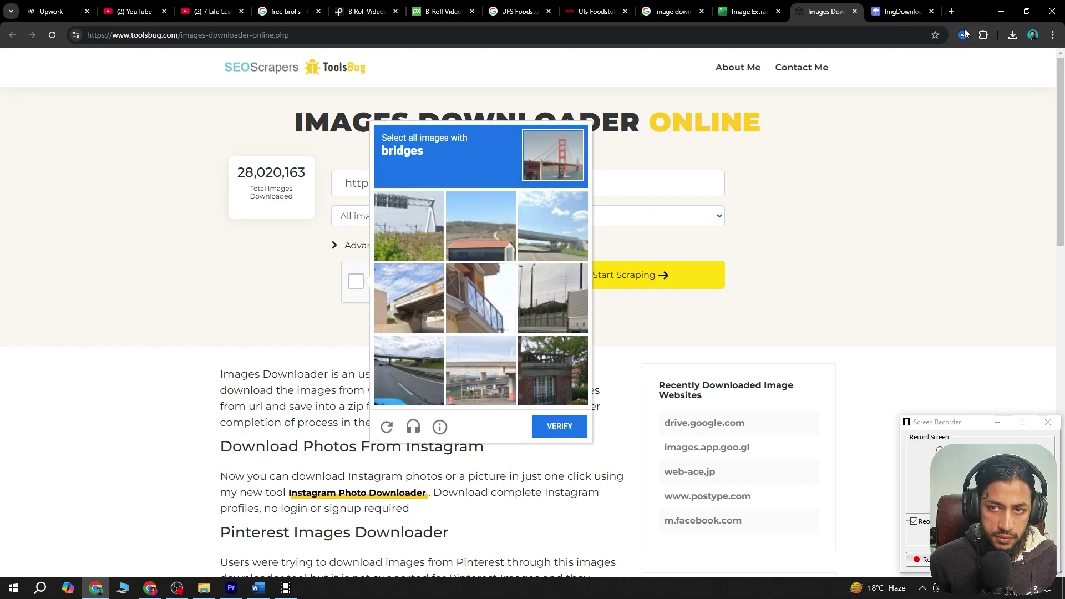
pyautogui.click(732, 12)
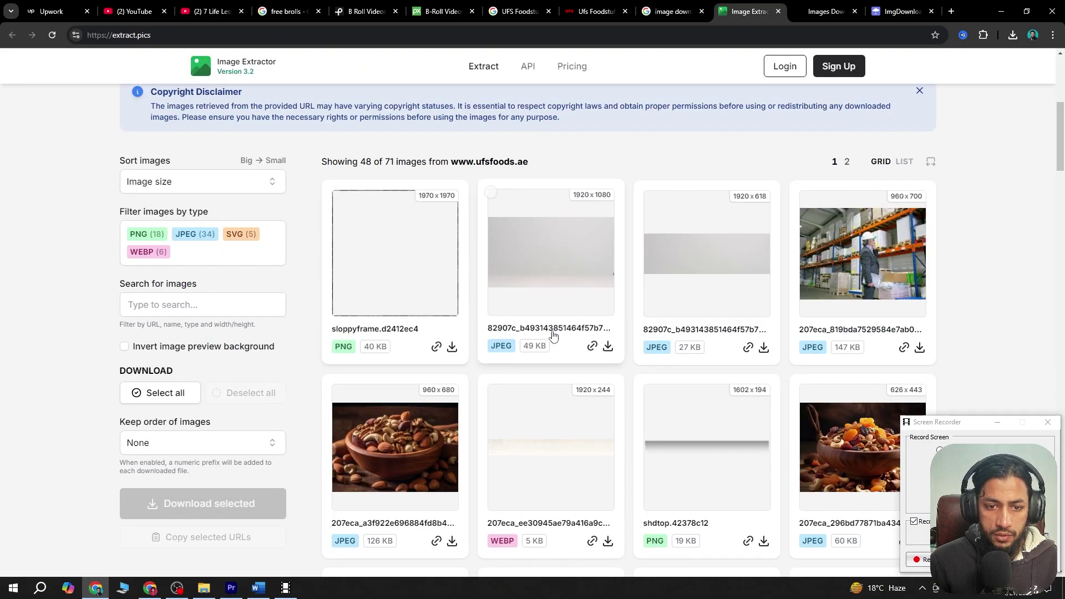
pyautogui.scroll(-5, 552, 335)
pyautogui.scroll(-15, 554, 342)
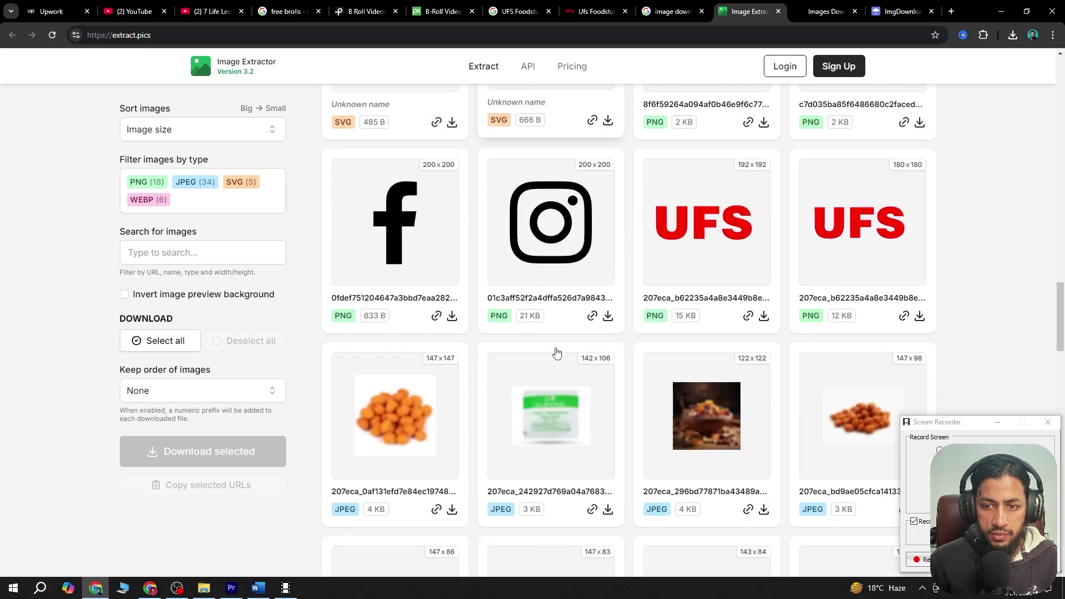
pyautogui.scroll(-10, 557, 353)
pyautogui.click(159, 268)
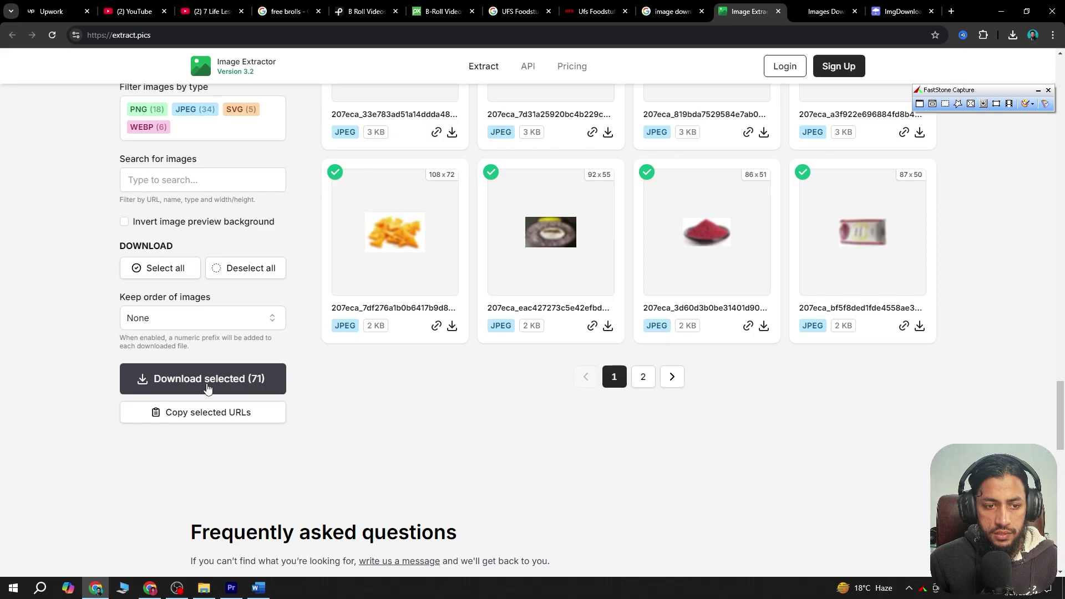
pyautogui.click(208, 385)
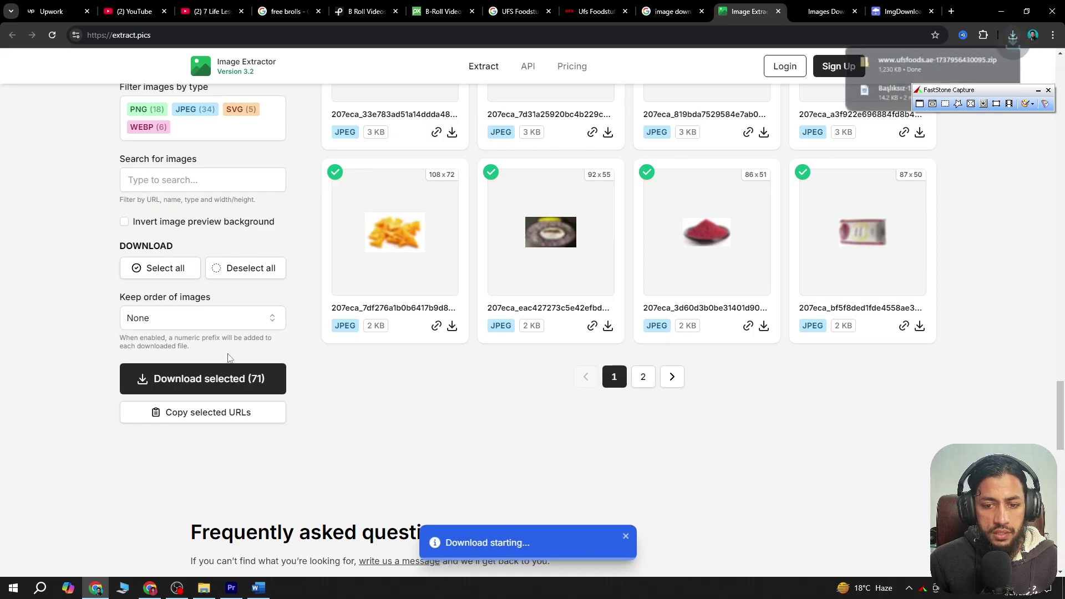
pyautogui.click(643, 377)
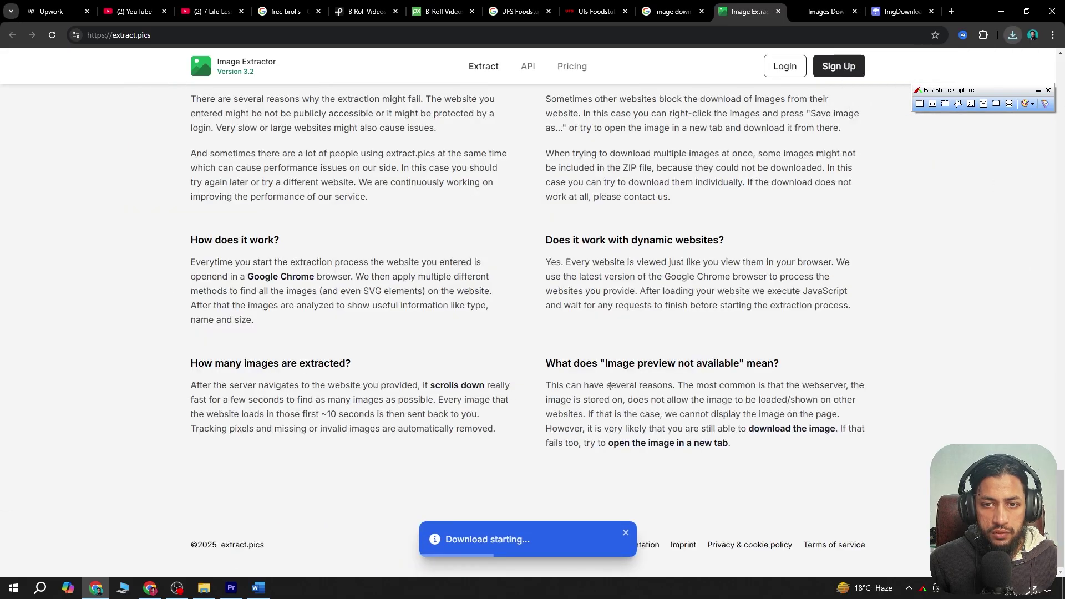
# Look over the second page of extracted images and download all selected images again
pyautogui.scroll(15, 368, 361)
pyautogui.scroll(5, 372, 376)
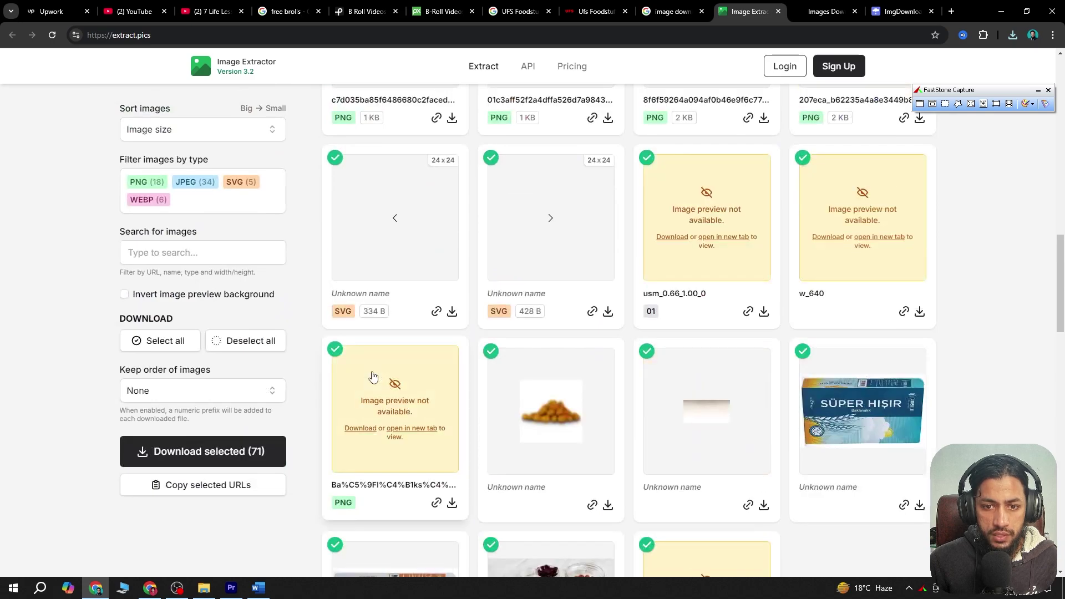
pyautogui.scroll(-7, 373, 376)
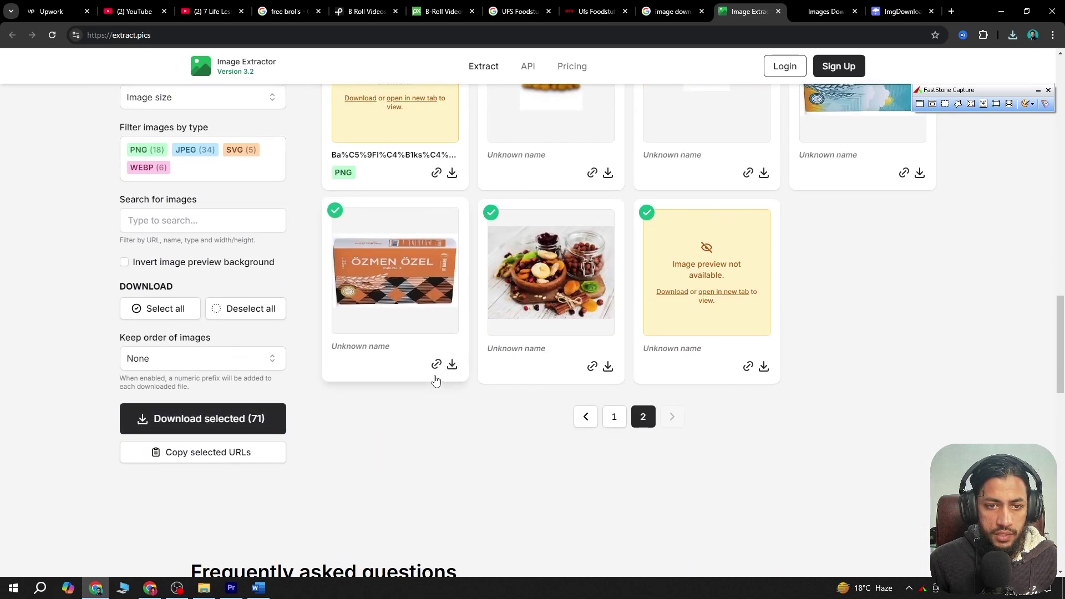
pyautogui.scroll(18, 333, 361)
pyautogui.scroll(-15, 188, 408)
pyautogui.click(188, 408)
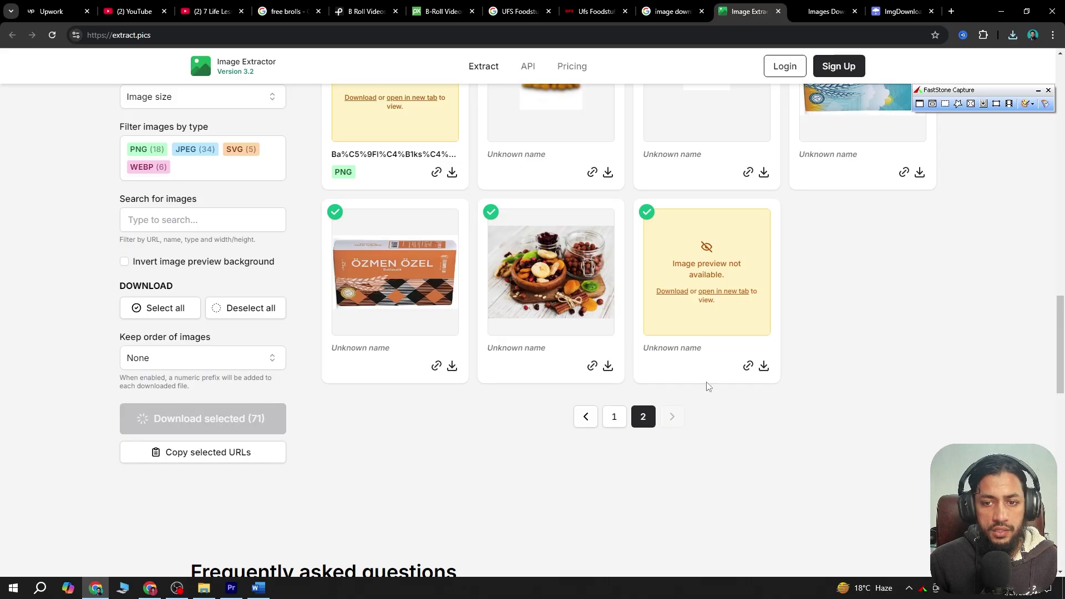
pyautogui.click(204, 587)
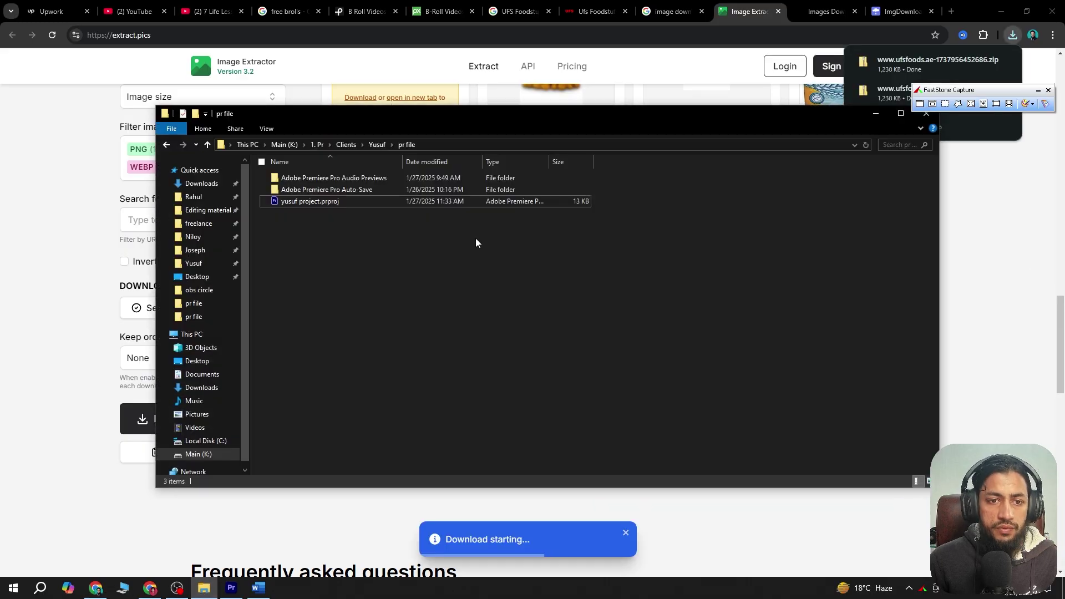
pyautogui.click(201, 183)
pyautogui.moveTo(382, 258); pyautogui.dragTo(297, 209)
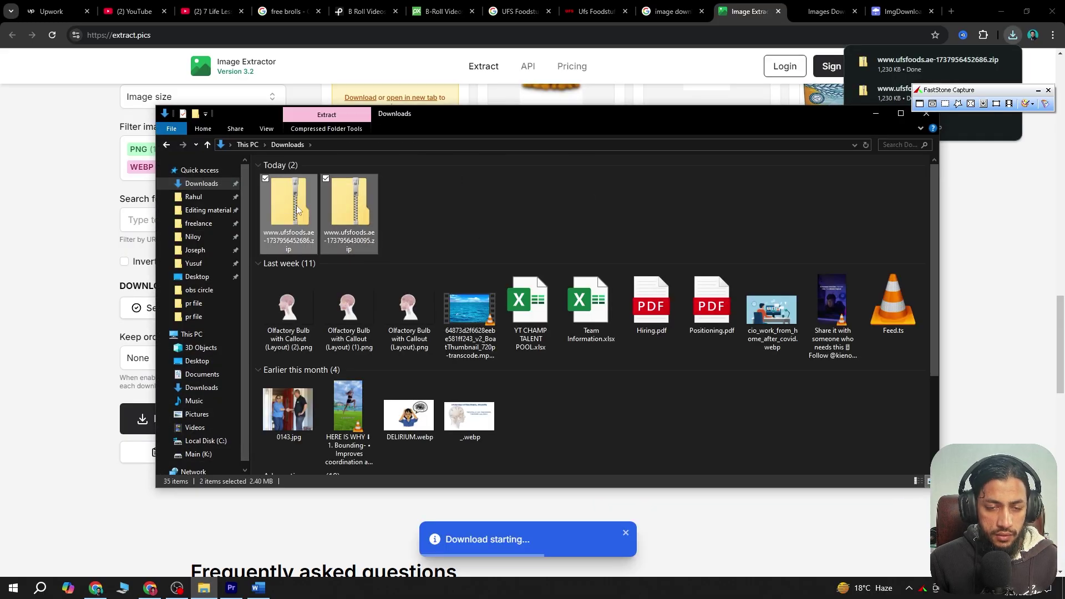
pyautogui.click(430, 222)
pyautogui.moveTo(494, 217); pyautogui.dragTo(280, 197)
pyautogui.click(428, 204)
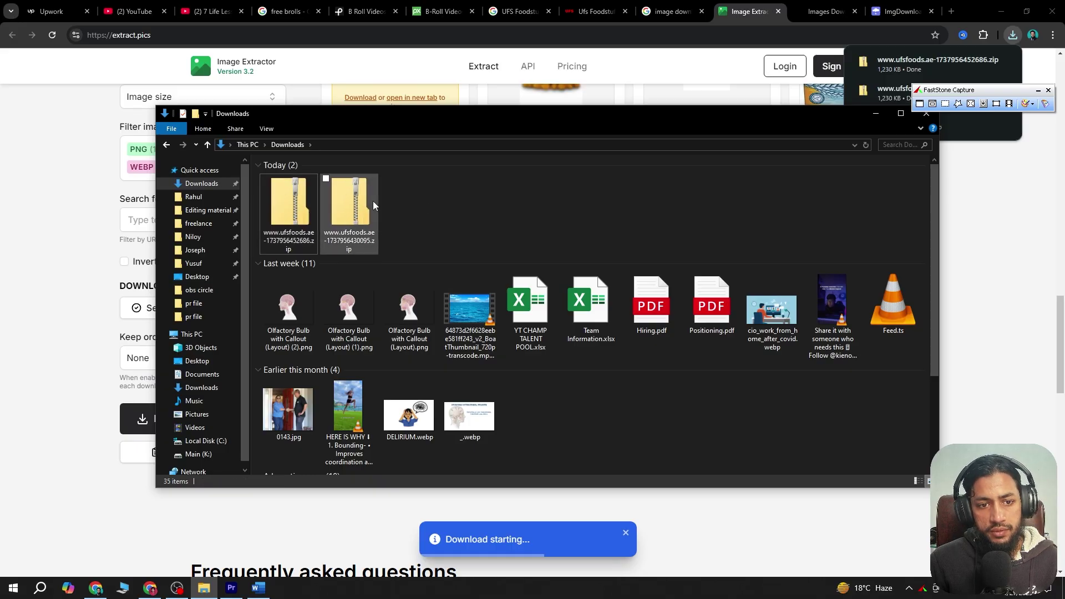
pyautogui.moveTo(429, 203); pyautogui.dragTo(276, 190)
# Create a new folder named images inside the client's brolls folder
pyautogui.click(194, 263)
pyautogui.rightClick(321, 257)
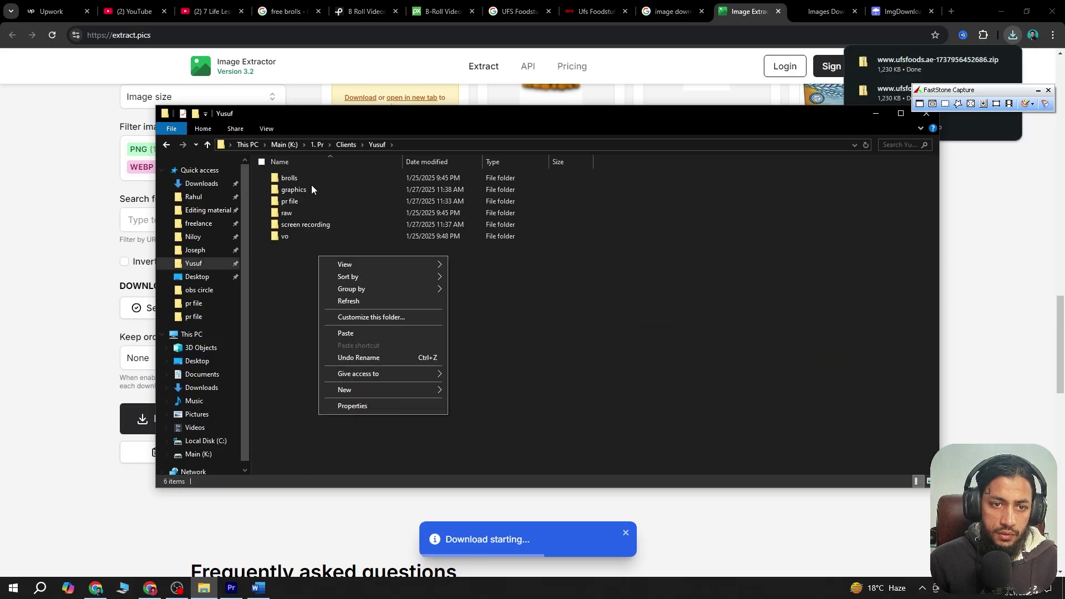
pyautogui.click(311, 180)
pyautogui.press('Return')
pyautogui.rightClick(335, 203)
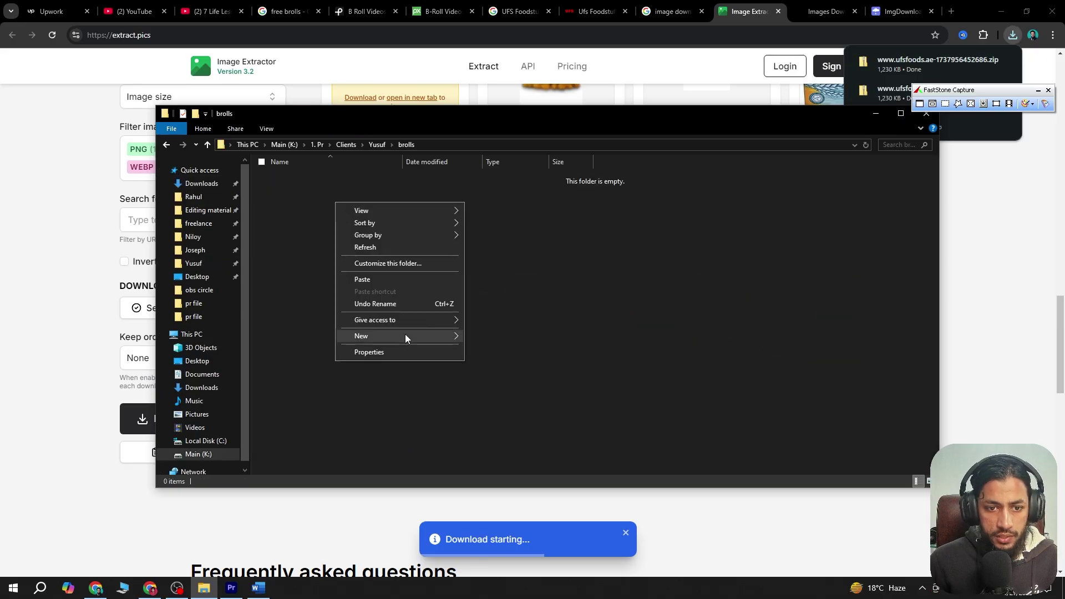
pyautogui.moveTo(405, 335)
pyautogui.click(498, 339)
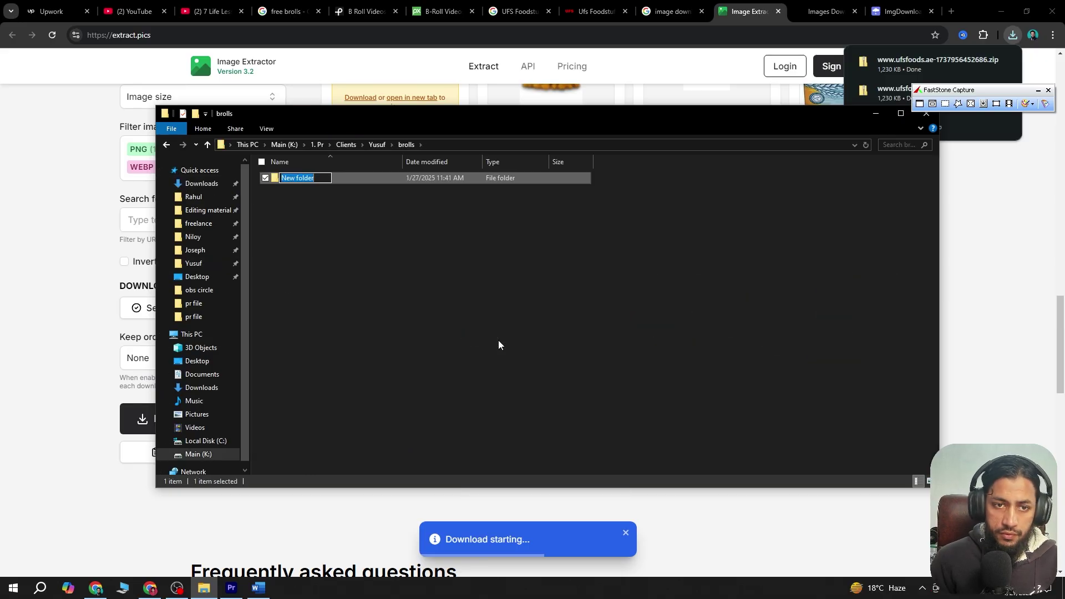
pyautogui.write('images')
pyautogui.press('Return')
# Paste the two zip files into the images folder and extract them there with 7-Zip, replacing all duplicate files
pyautogui.press('Return')
pyautogui.hotkey('ctrl', 'v')
pyautogui.rightClick(301, 190)
pyautogui.moveTo(335, 238)
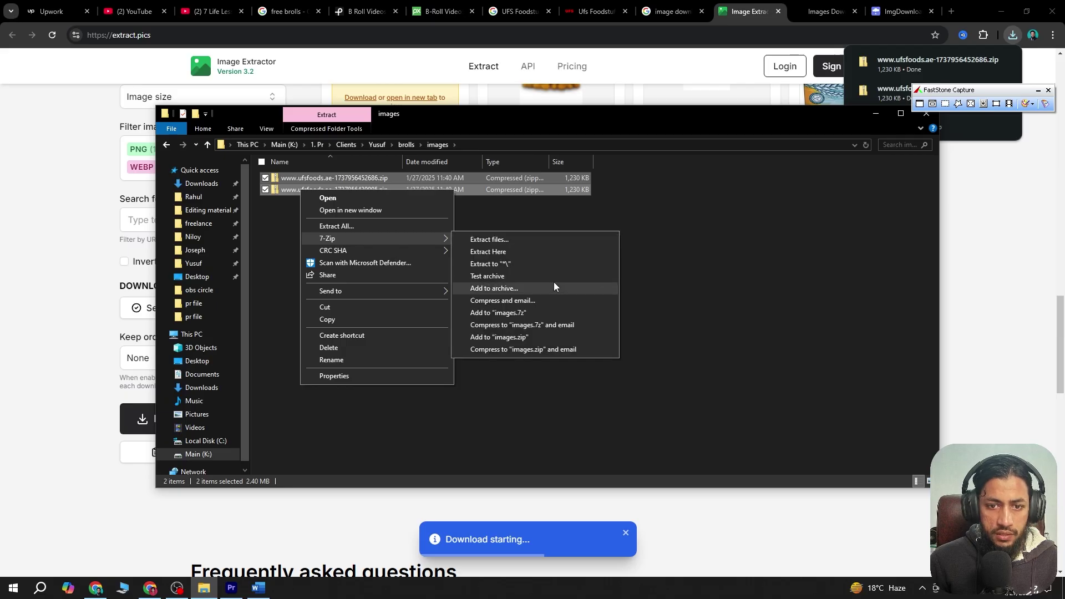
pyautogui.click(478, 252)
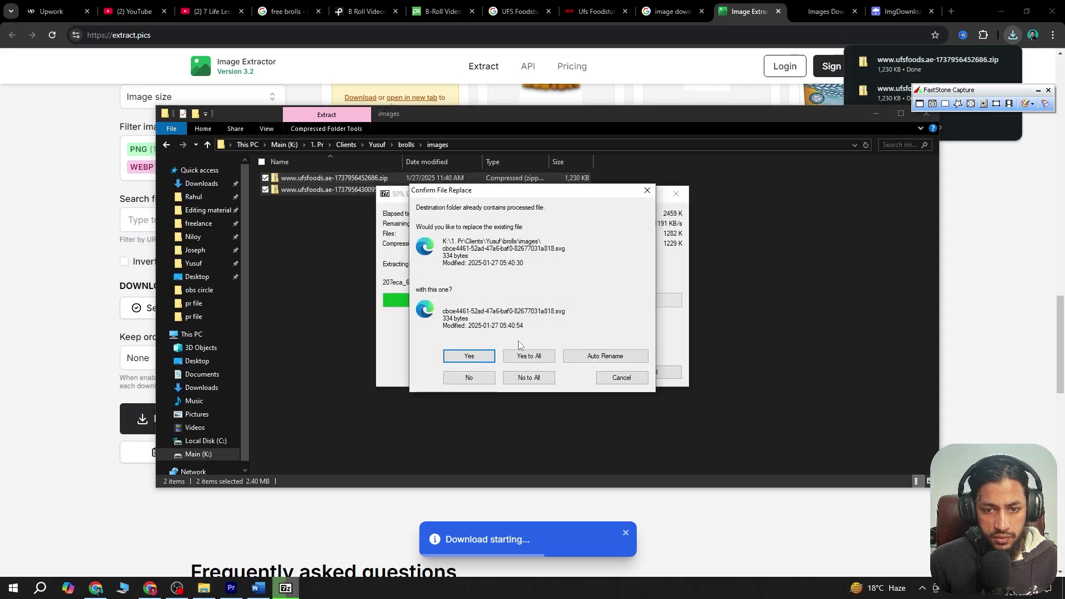
pyautogui.click(527, 355)
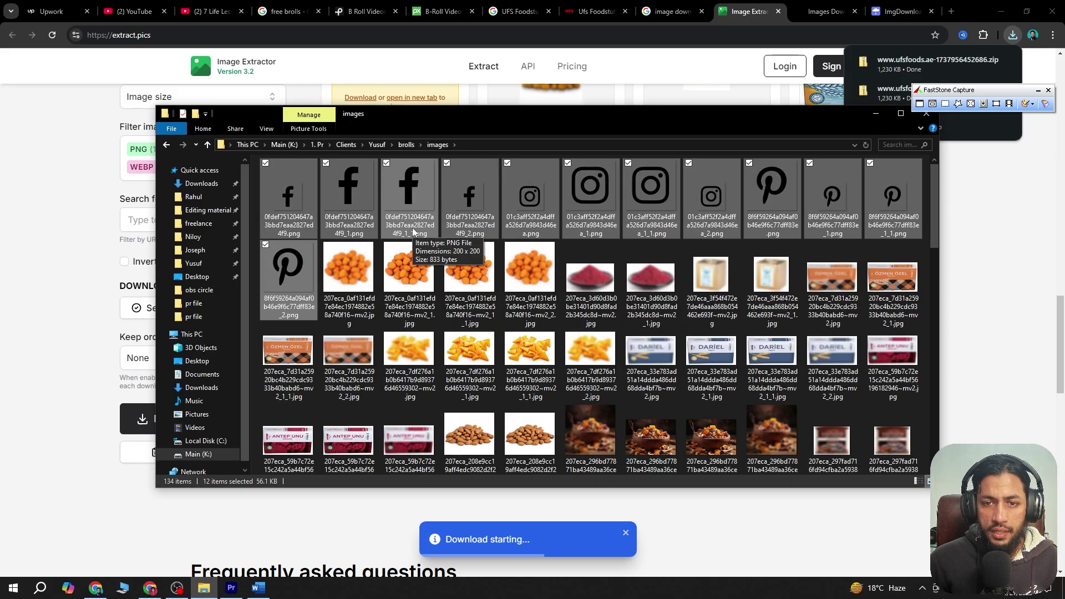
# Delete the Facebook, Instagram and Pinterest icon images from the images folder and minimize File Explorer
pyautogui.press('Delete')
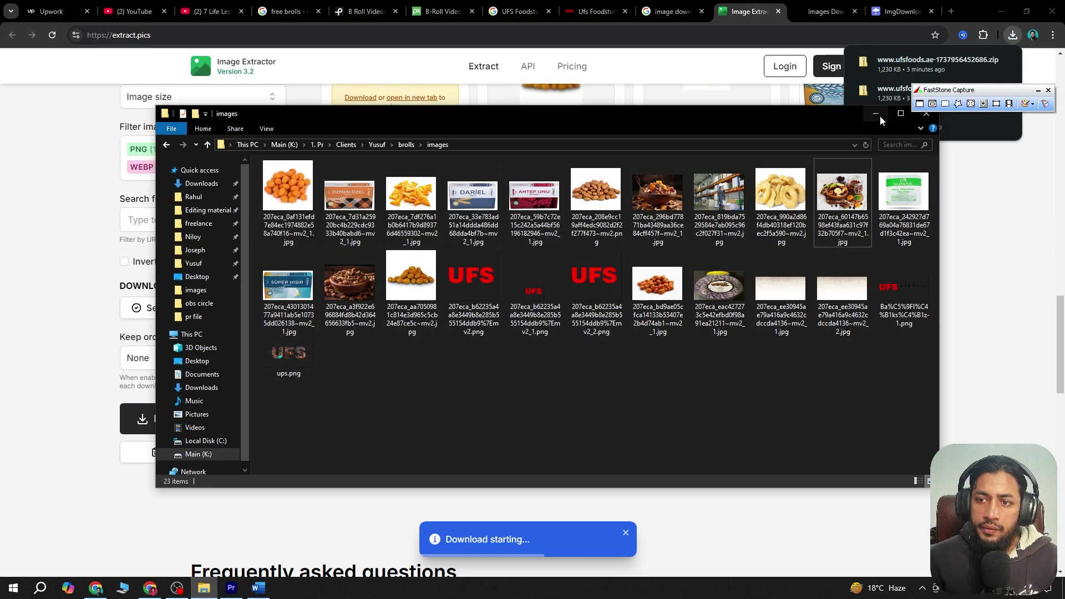
pyautogui.click(877, 115)
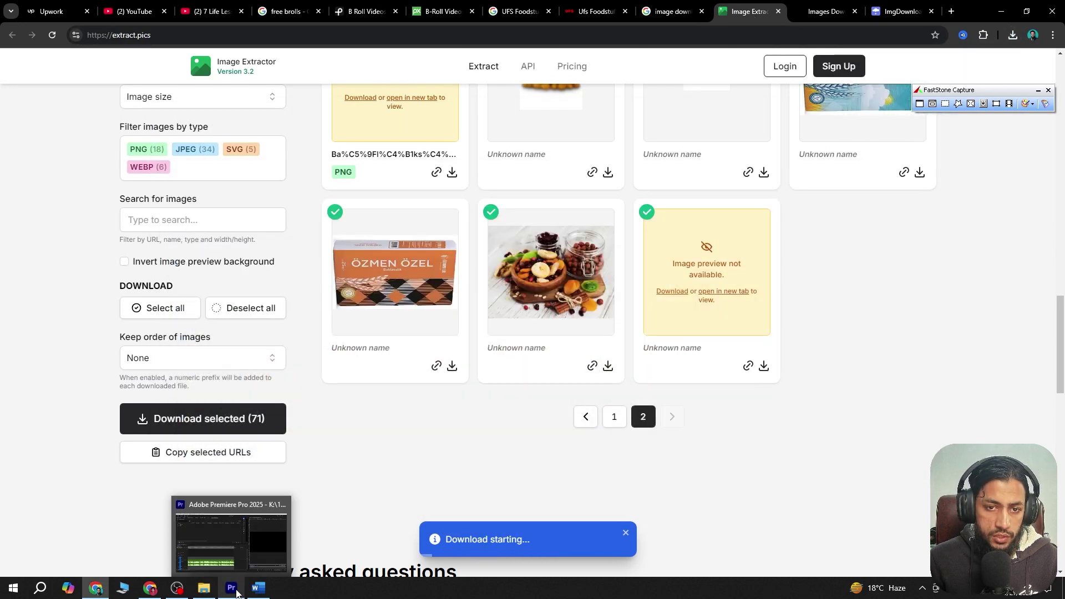
# Switch to Premiere Pro, bring in the screen recording Video_2025-01-27_113707.wmv from File Explorer and open it in the Source Monitor
pyautogui.click(235, 591)
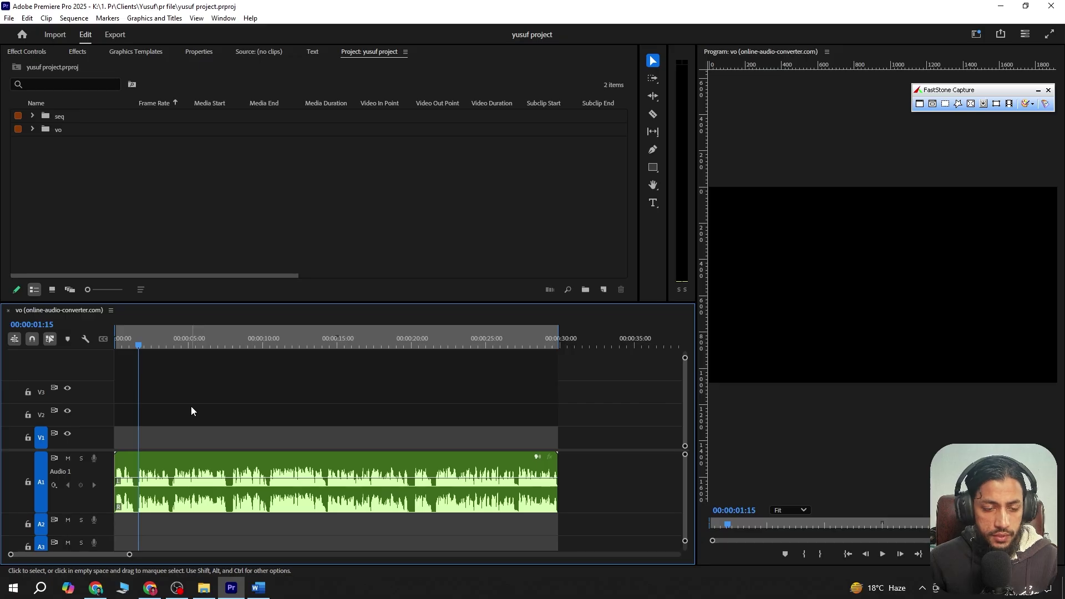
pyautogui.press('=')
pyautogui.hotkey('ctrl', 'i')
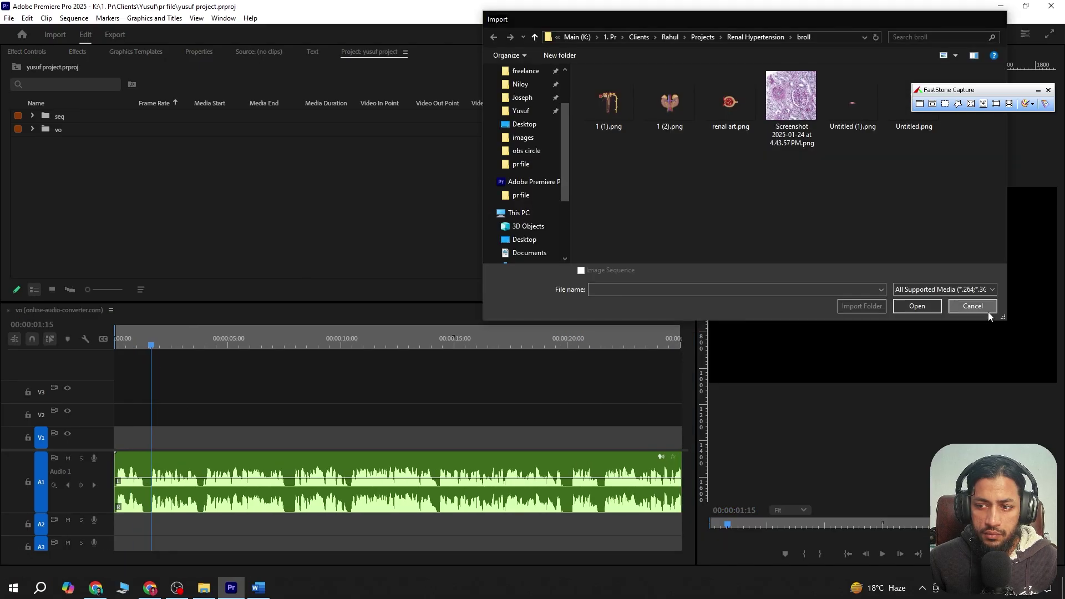
pyautogui.click(972, 304)
pyautogui.click(208, 594)
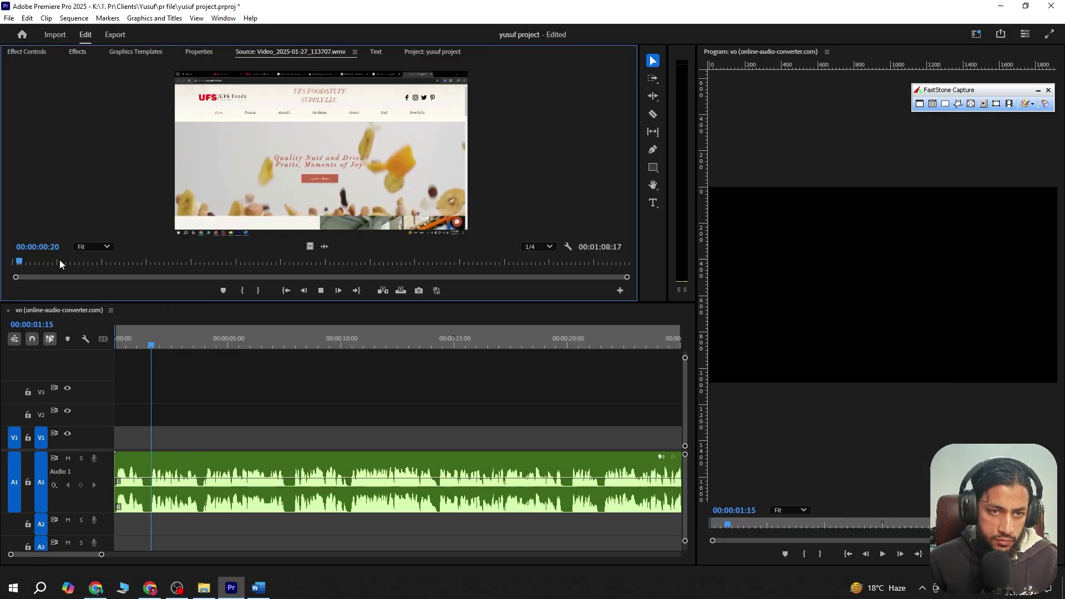
# Mark the screen recording from 00:00:08:17 to 00:00:22:16 and place that part on V1 at 00:00:01:15
pyautogui.moveTo(59, 259); pyautogui.dragTo(91, 268)
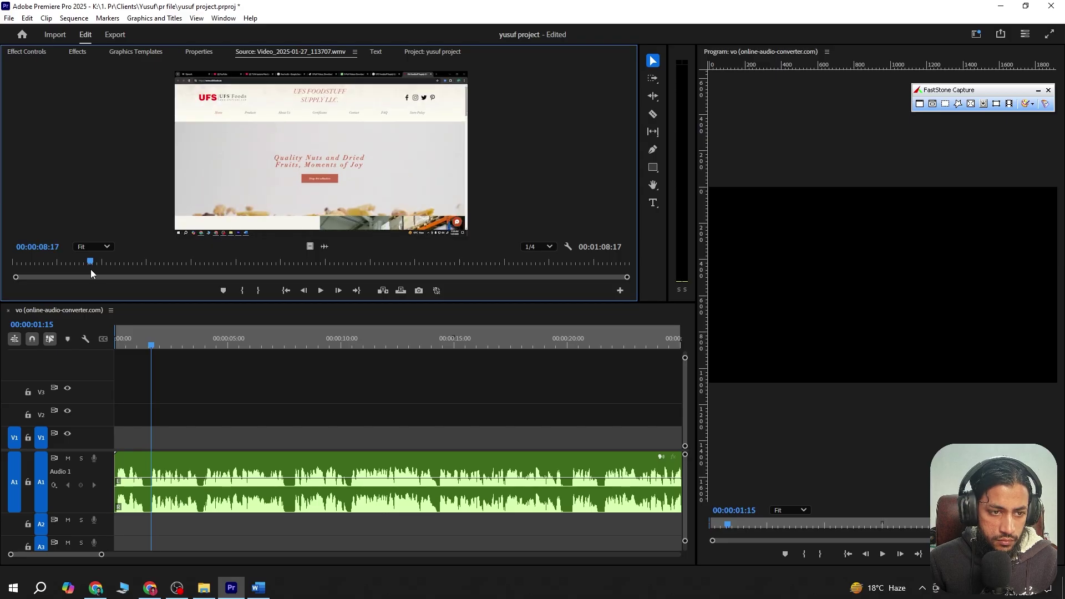
pyautogui.press('i')
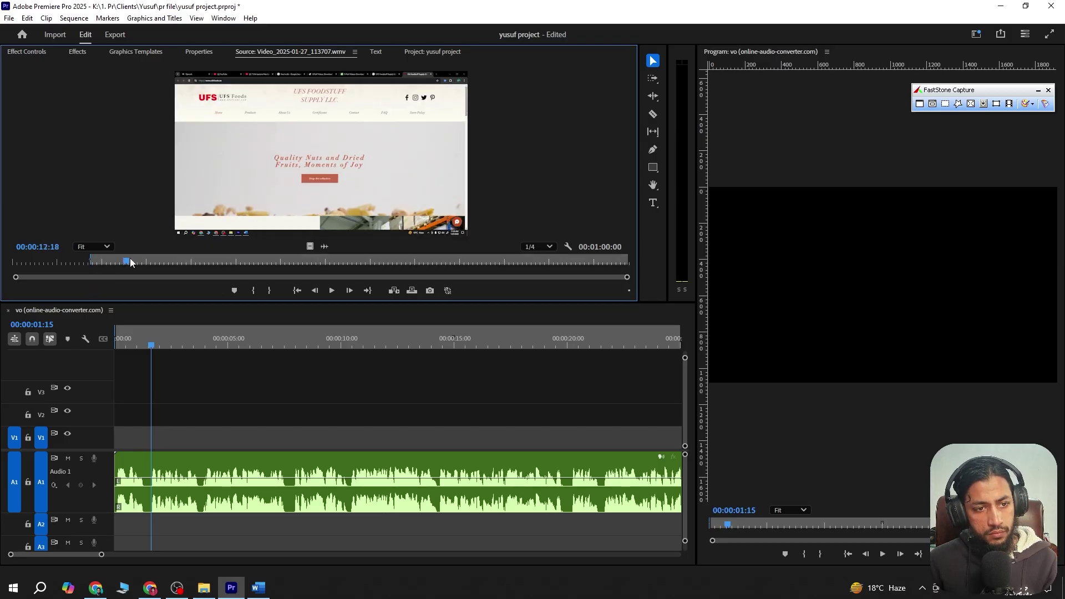
pyautogui.press('o')
pyautogui.moveTo(304, 246); pyautogui.dragTo(151, 451)
# Play the sequence from the start of the placed screen recording, enlarge the timeline view and save the project
pyautogui.moveTo(163, 344); pyautogui.dragTo(153, 344)
pyautogui.press('space')
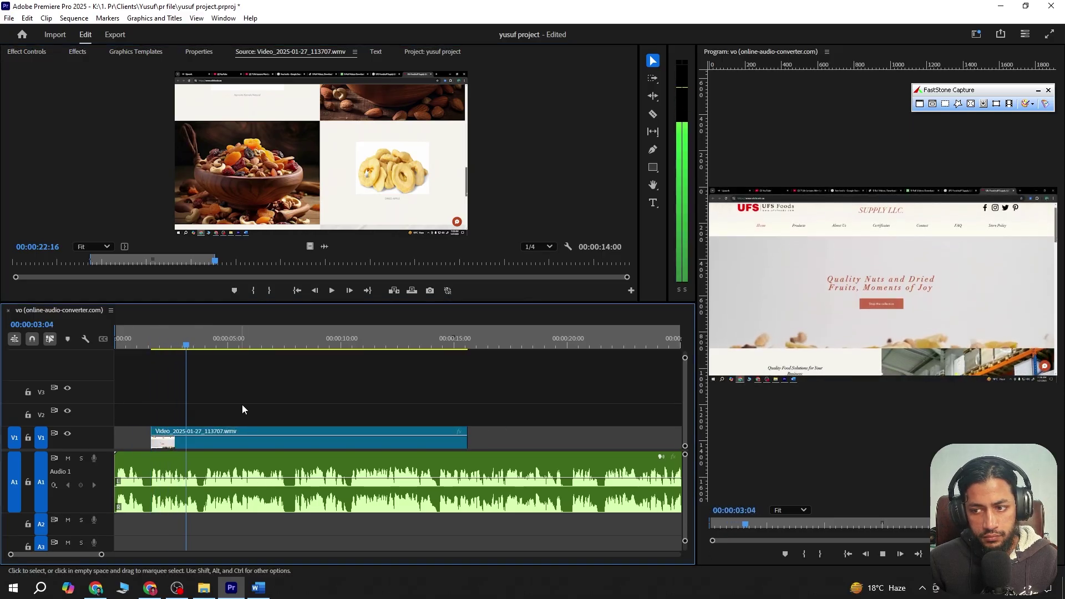
pyautogui.press('=')
pyautogui.hotkey('ctrl', 's')
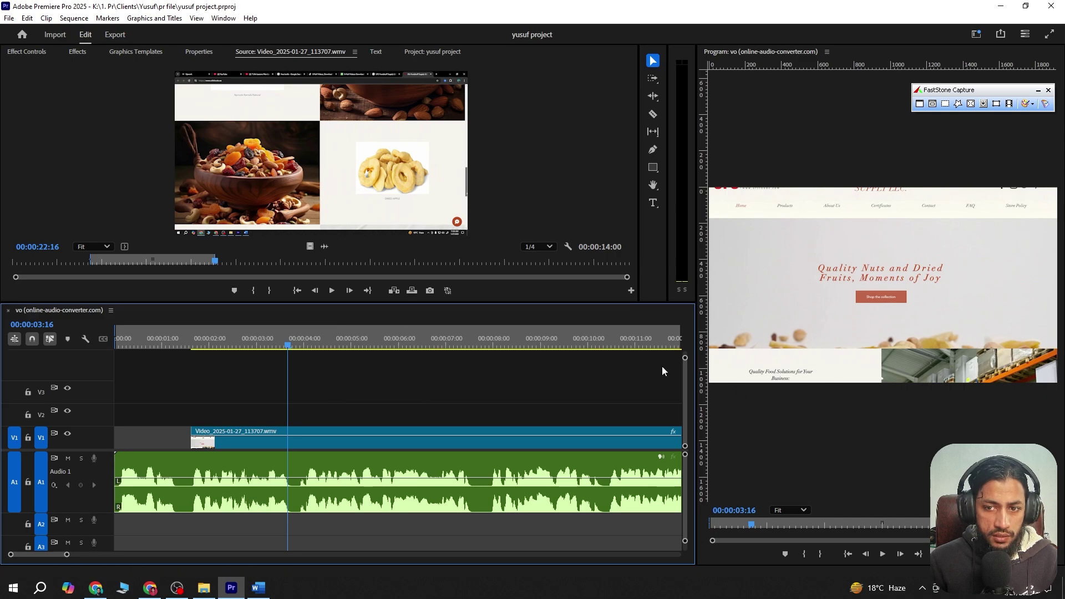
# Switch to the browser and browse the Pixabay video results for wholesale food supplier
pyautogui.hotkey('alt', 'Tab')
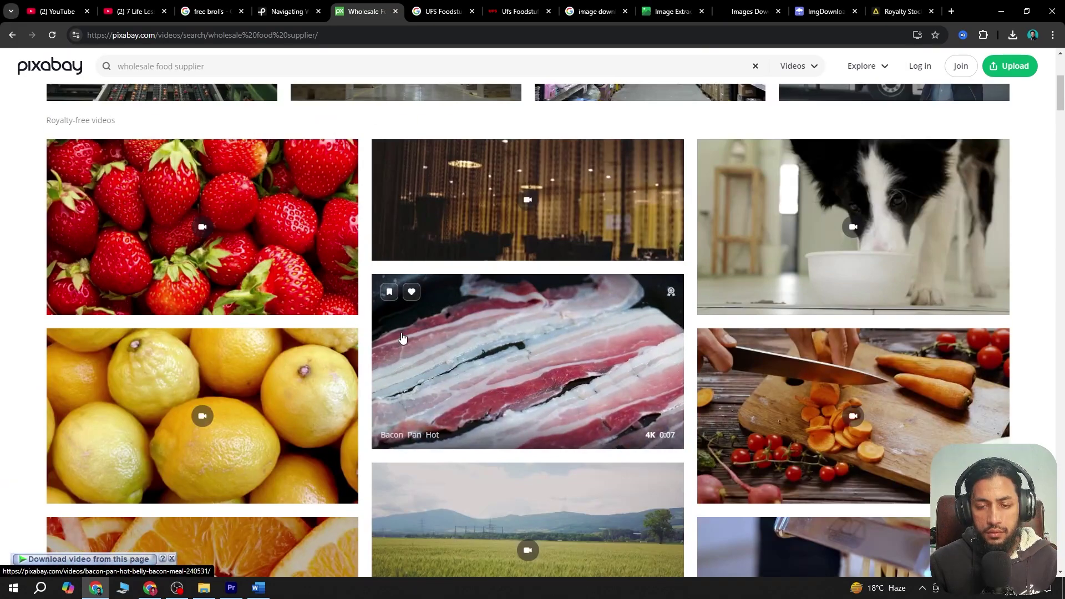
pyautogui.scroll(-5, 400, 344)
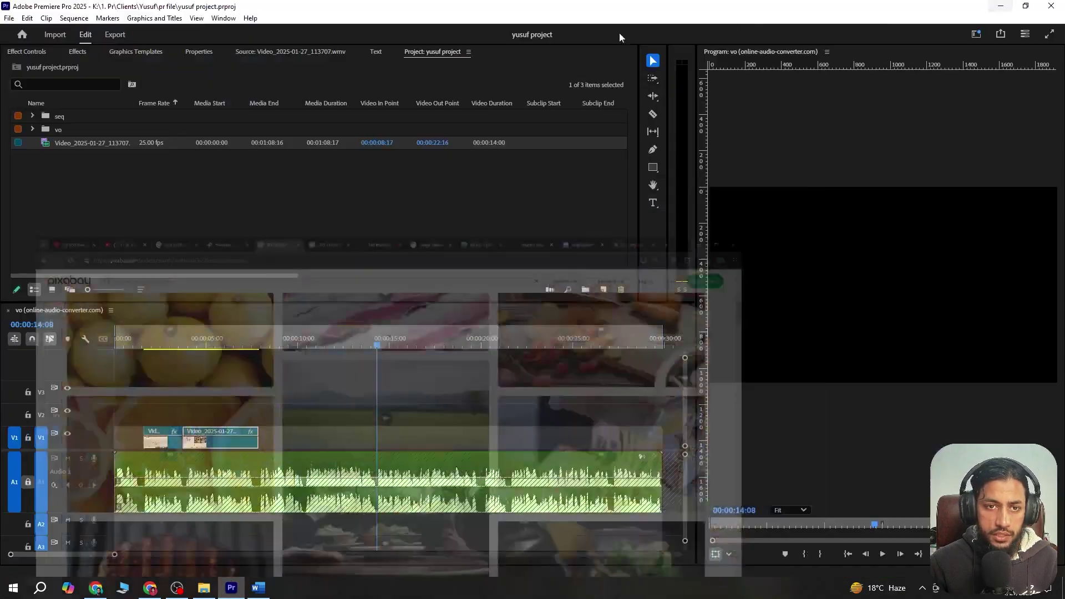
# Transfer the downloaded stock clips from the Downloads folder into stock footages > wholesell and show them as large icons
pyautogui.click(438, 405)
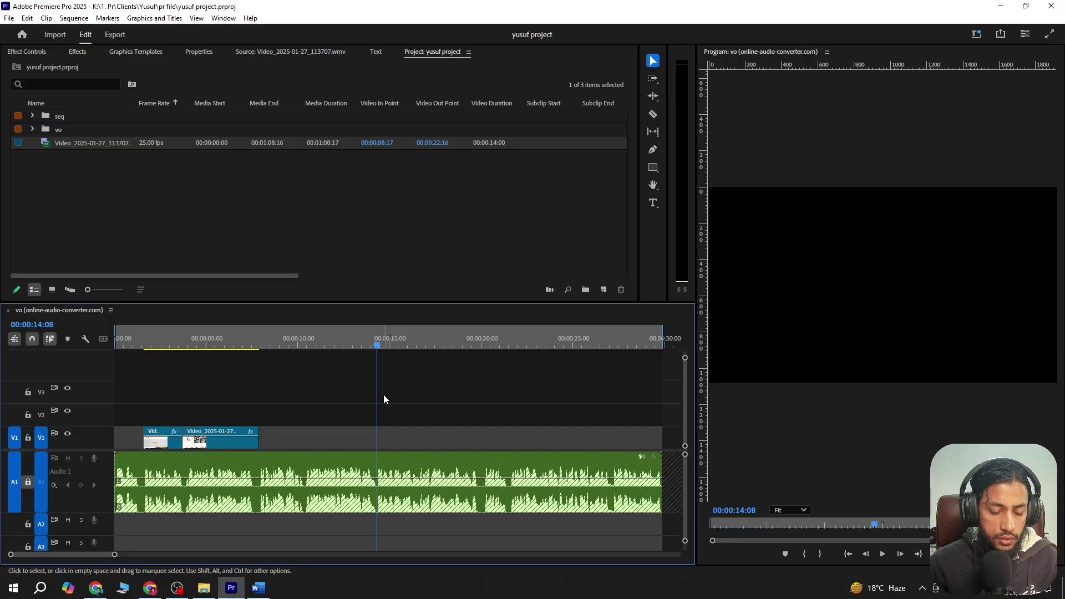
pyautogui.click(63, 247)
pyautogui.click(203, 592)
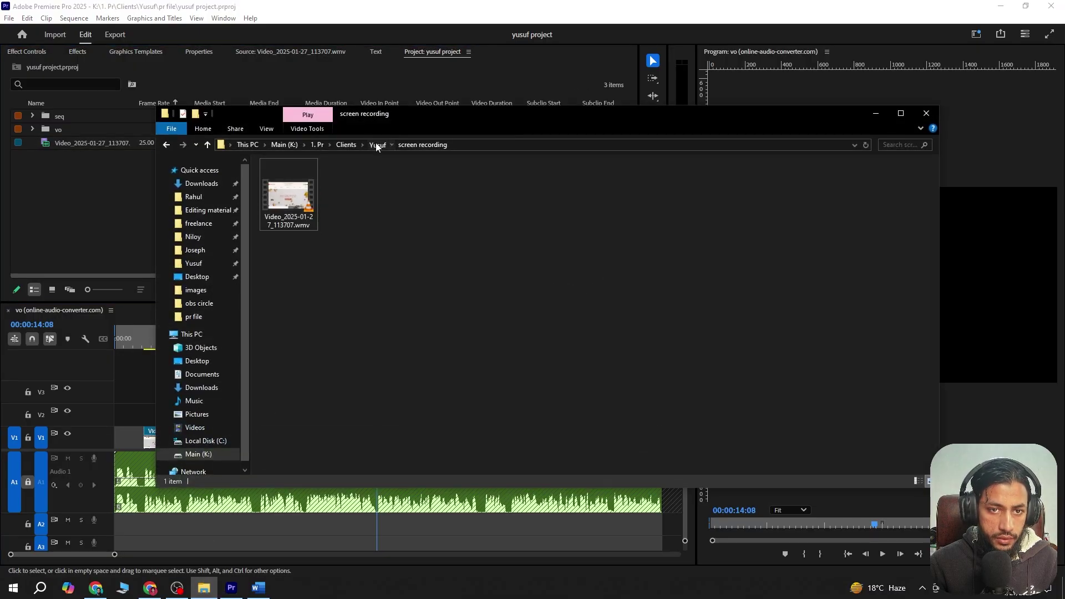
pyautogui.click(201, 183)
pyautogui.keyDown('shift'); pyautogui.click(289, 308); pyautogui.keyUp('shift')
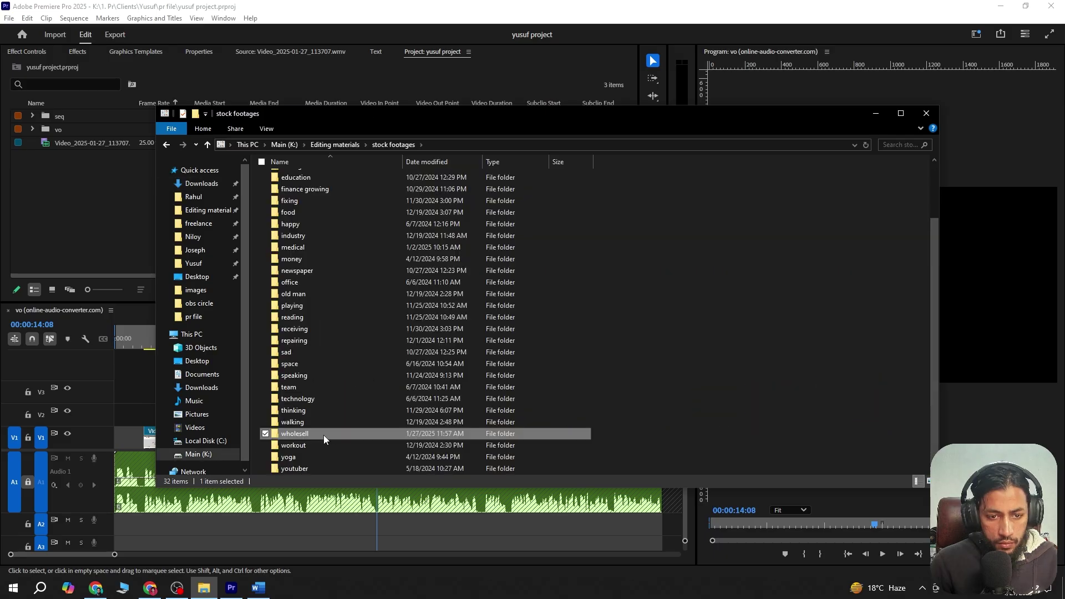
pyautogui.doubleClick(324, 434)
pyautogui.hotkey('ctrl', 'v')
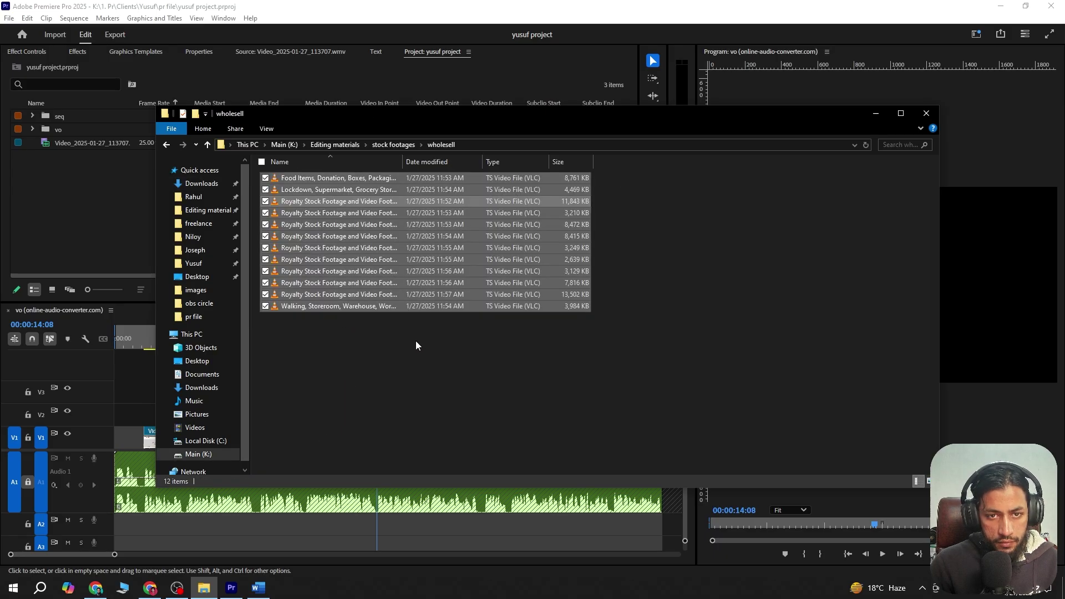
pyautogui.click(356, 361)
pyautogui.scroll(2, 409, 280)
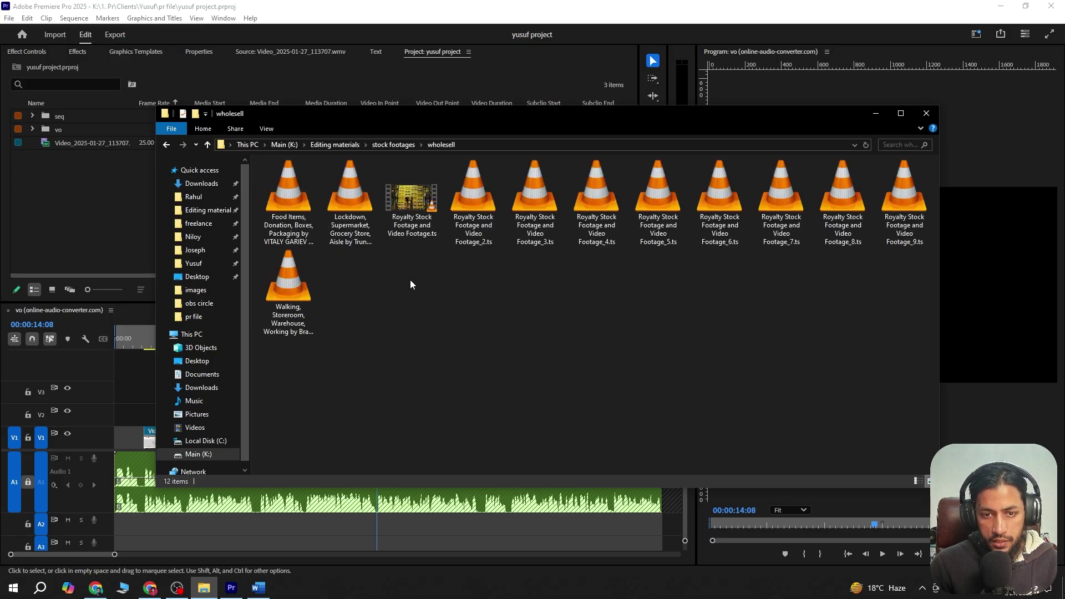
# Switch back to Premiere Pro and play the sequence from 00:00:07:13
pyautogui.hotkey('alt', 'Tab')
pyautogui.click(366, 434)
pyautogui.click(253, 341)
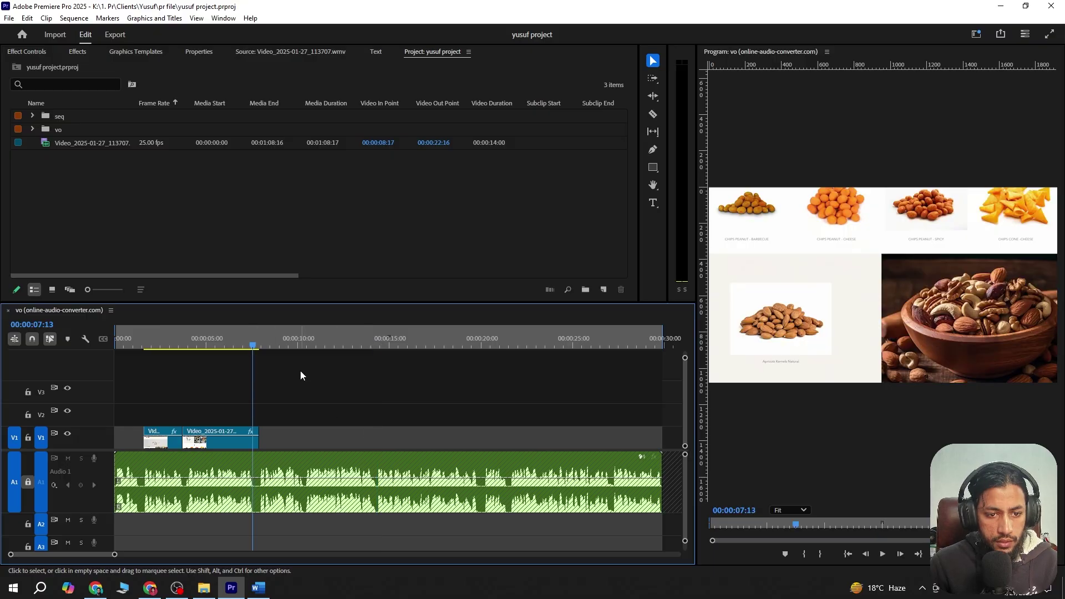
pyautogui.press('space')
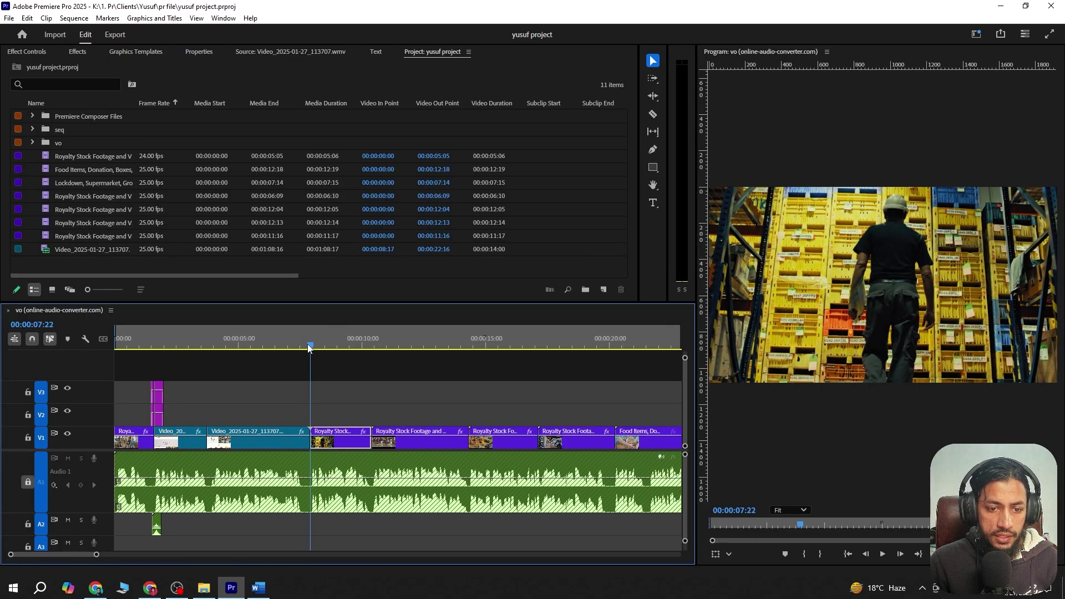
# Group the seven stock footage clips in the project into a bin named broll, collapse it and save the project
pyautogui.click(66, 158)
pyautogui.keyDown('shift'); pyautogui.click(82, 237); pyautogui.keyUp('shift')
pyautogui.hotkey('ctrl', 'b')
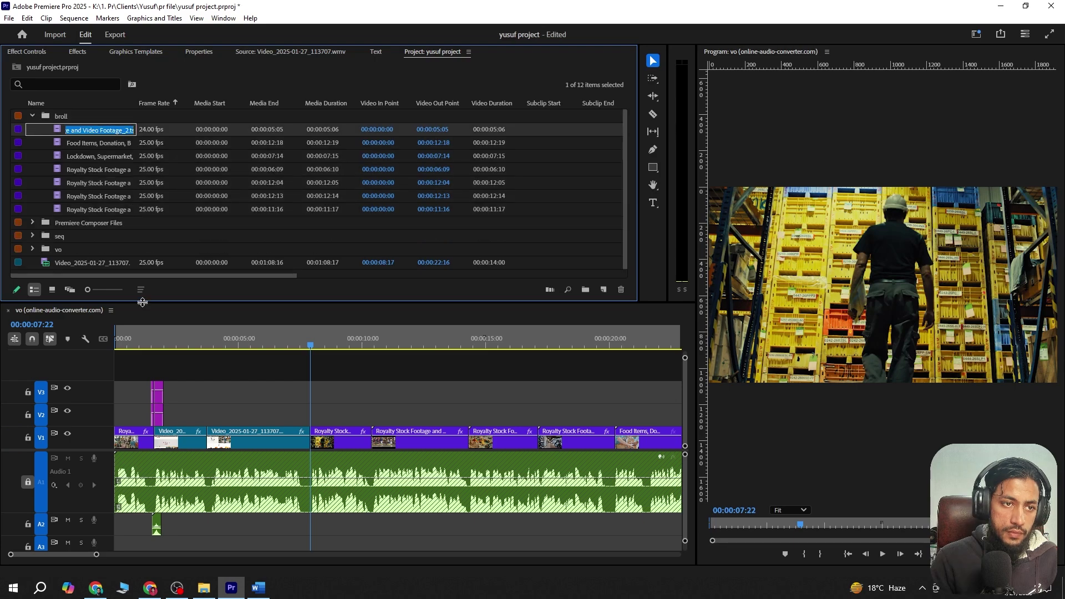
pyautogui.press('Escape')
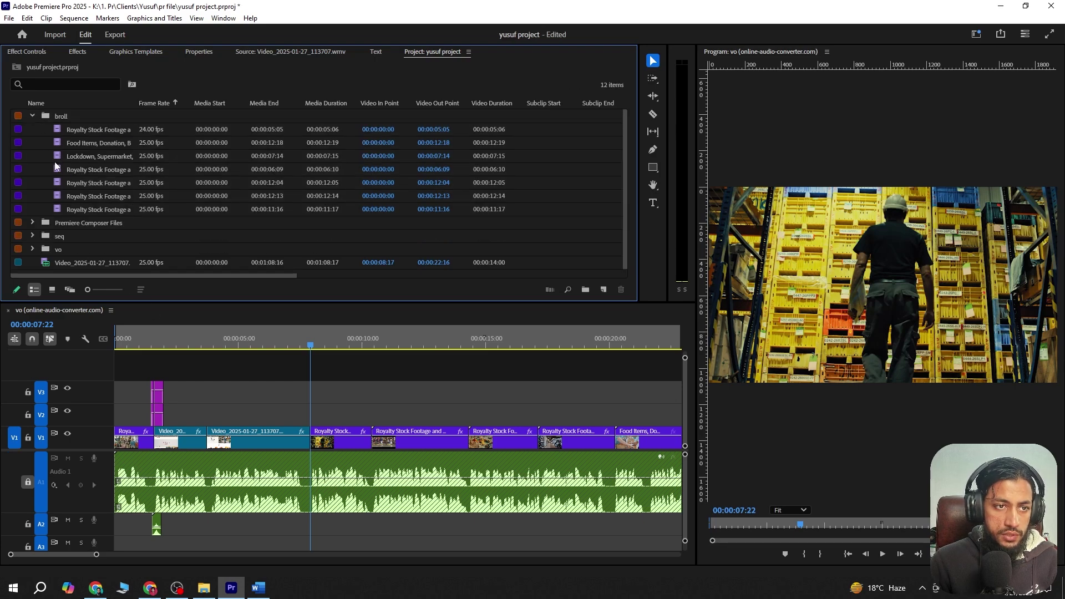
pyautogui.click(32, 116)
pyautogui.hotkey('ctrl', 's')
# Preview the Film Burn Transitions video from the overlay > film burns folder in File Explorer and add it to the project
pyautogui.hotkey('alt', 'Tab')
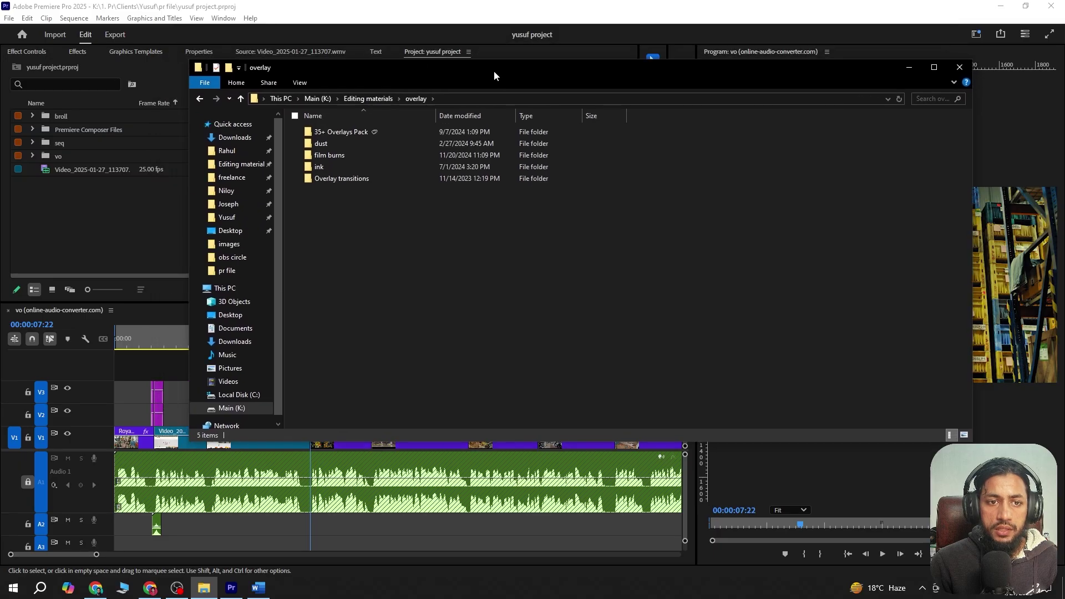
pyautogui.doubleClick(351, 157)
pyautogui.doubleClick(422, 145)
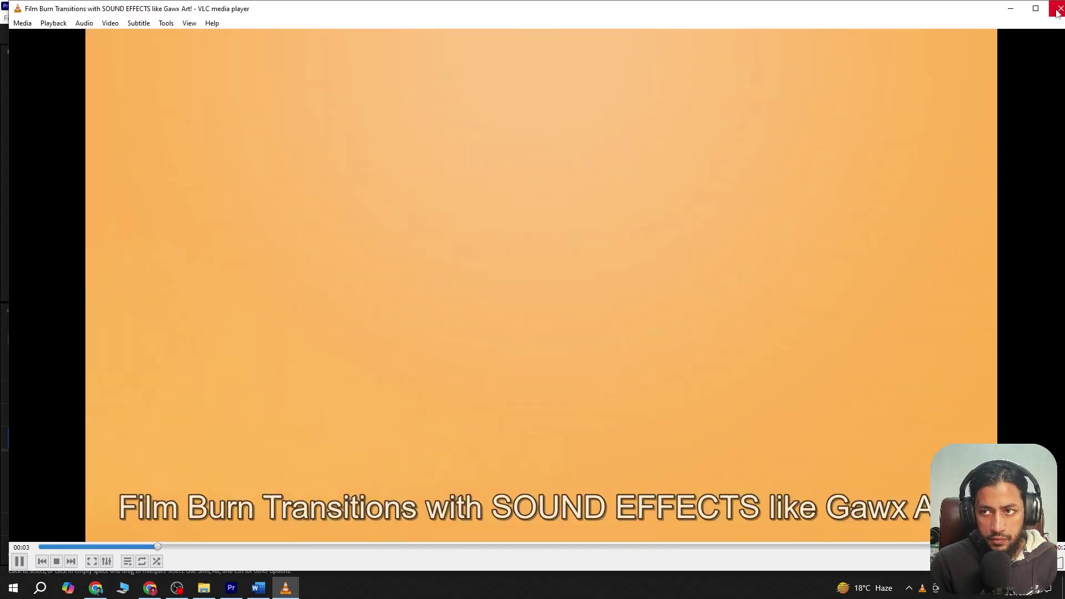
pyautogui.click(1057, 11)
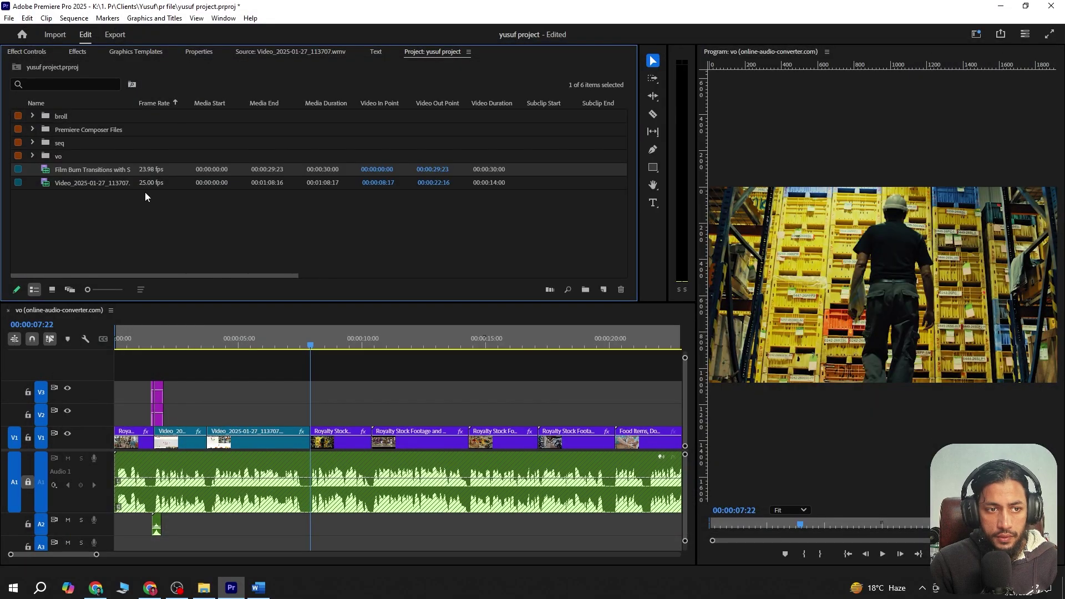
# Place the Film Burn Transitions clip on V2 over the cut at 00:00:07:22 and set its blend mode to Screen
pyautogui.doubleClick(47, 172)
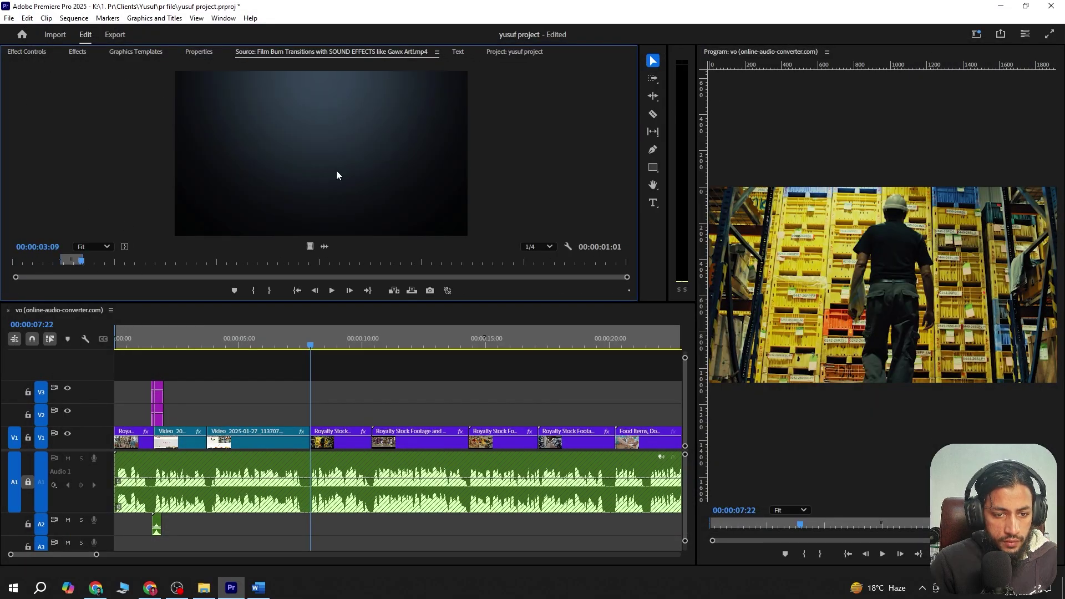
pyautogui.moveTo(338, 174); pyautogui.dragTo(306, 398)
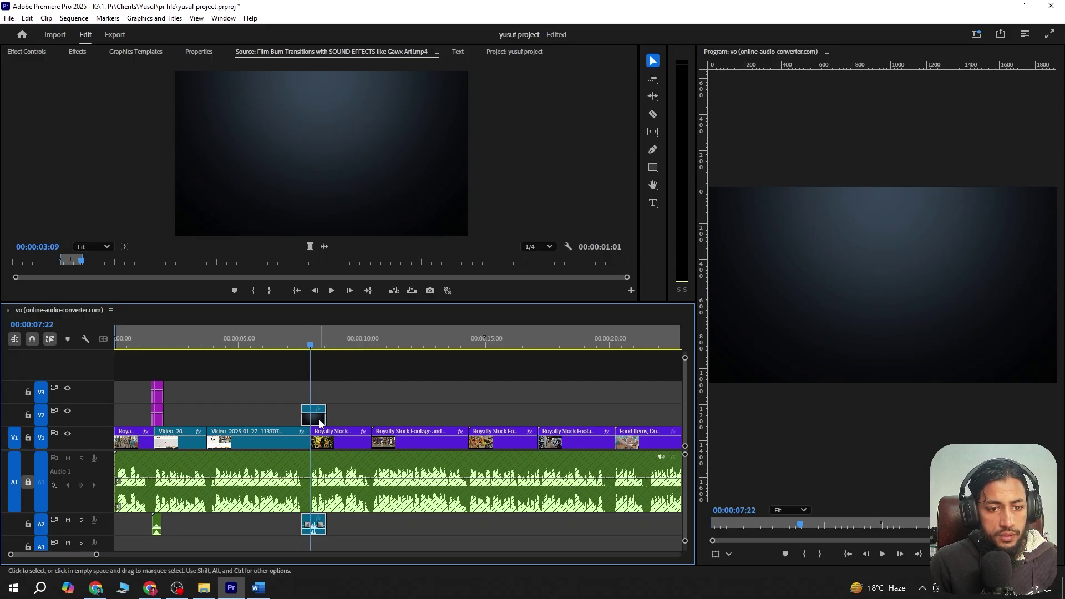
pyautogui.click(23, 53)
pyautogui.scroll(-3, 360, 162)
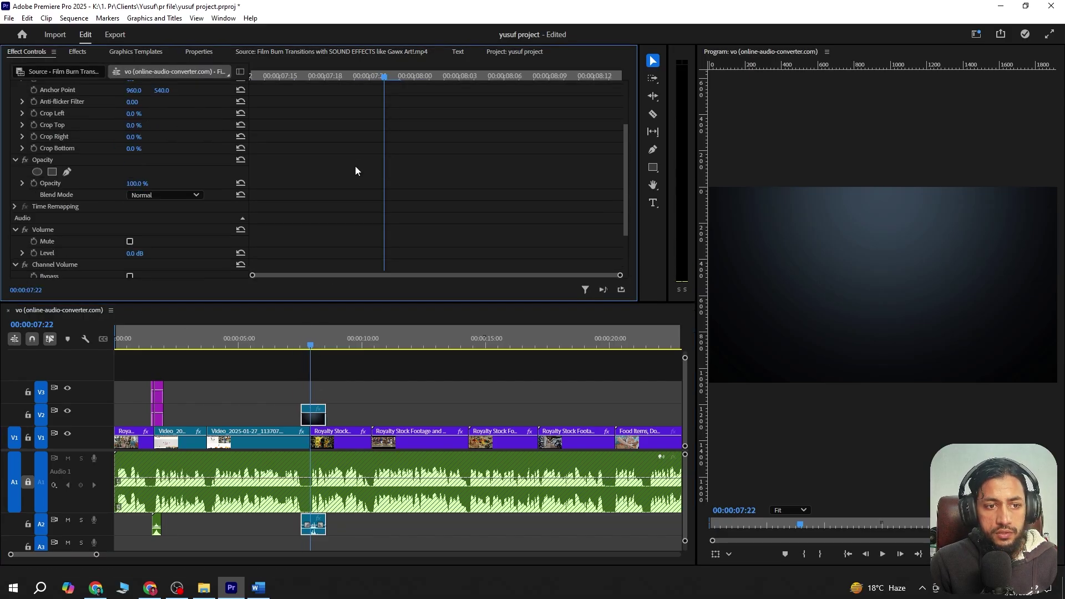
pyautogui.click(144, 195)
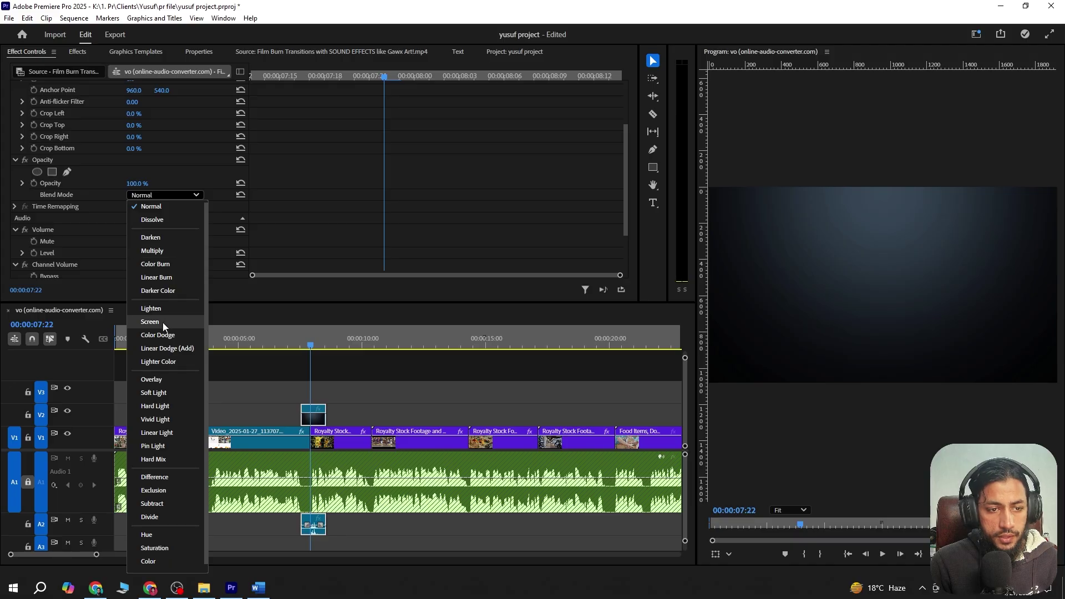
pyautogui.click(145, 321)
# Play the film burn transition twice across the cut at 00:00:07:22 and save the project
pyautogui.click(299, 342)
pyautogui.press('space')
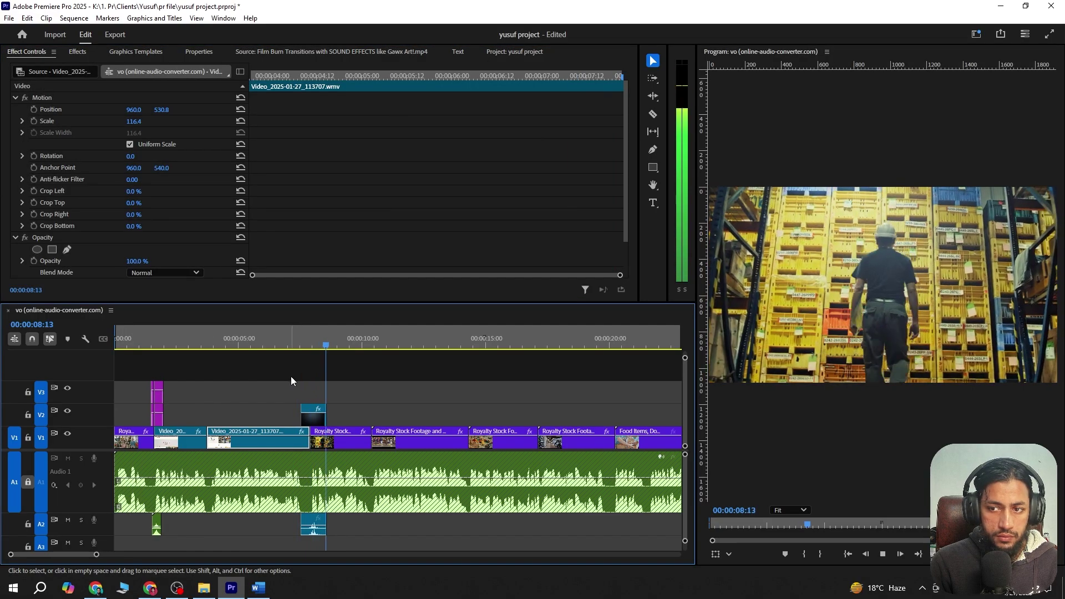
pyautogui.press('space')
pyautogui.press('=')
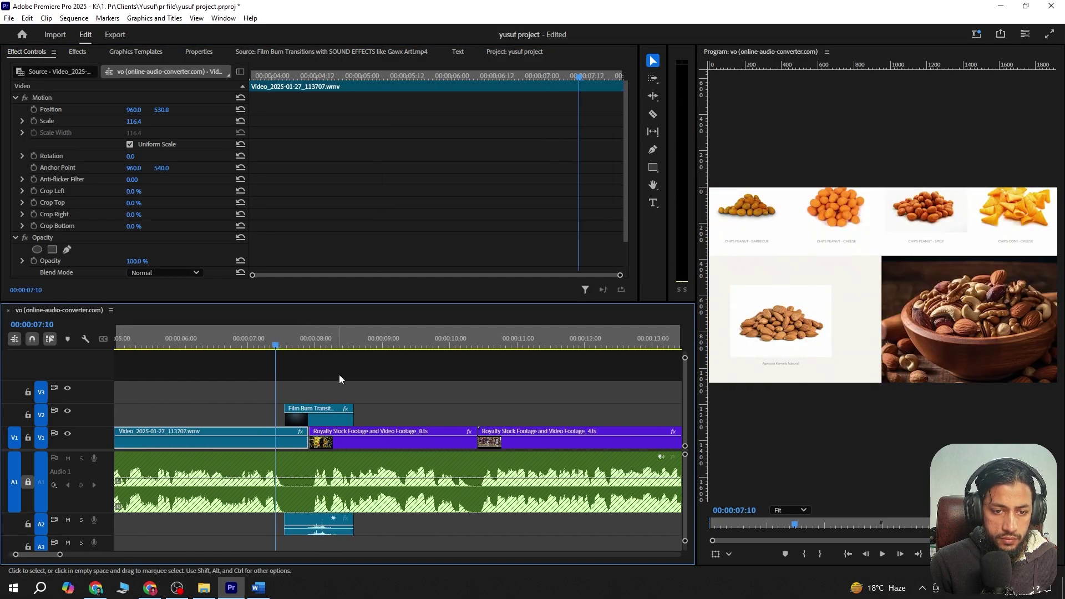
pyautogui.press('space')
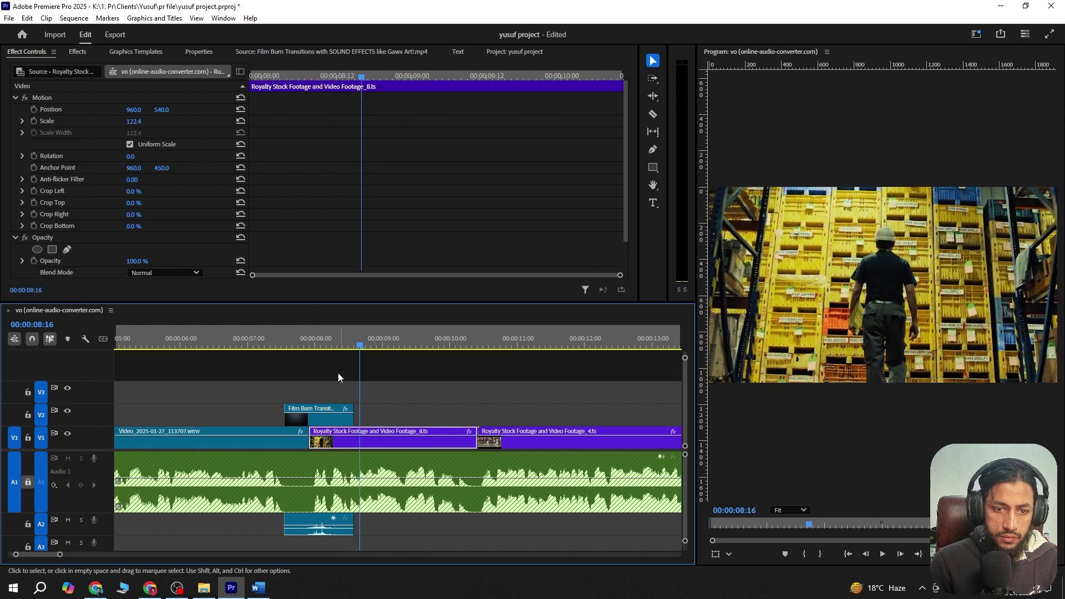
pyautogui.press('space')
pyautogui.hotkey('ctrl', 's')
# Lower the film burn clip's audio on A2 to about -14 dB and play the transition
pyautogui.press('-')
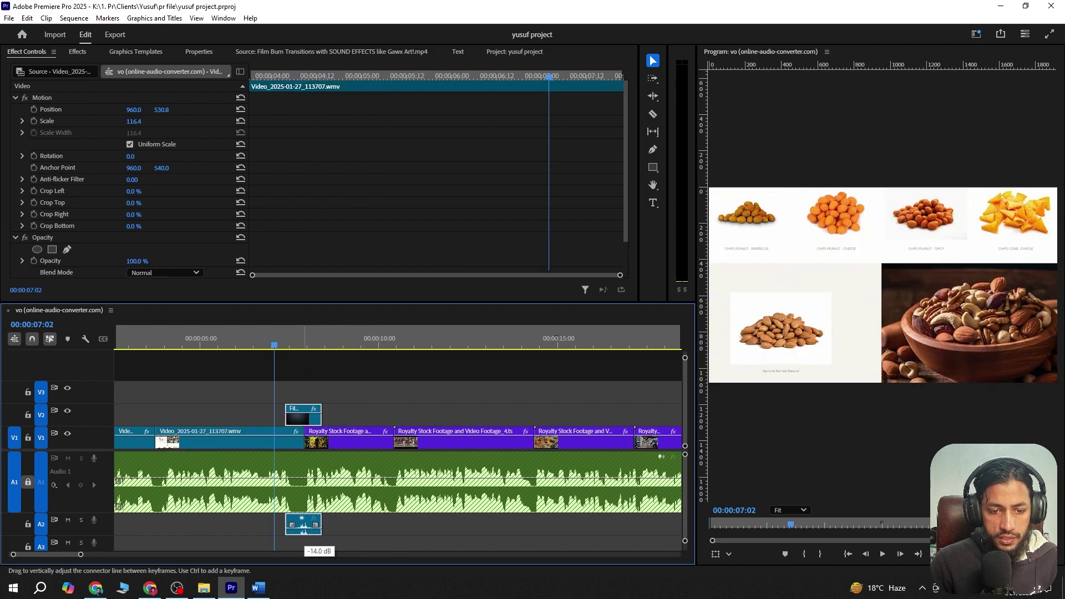
pyautogui.moveTo(304, 532); pyautogui.dragTo(371, 528)
pyautogui.click(371, 528)
pyautogui.press('space')
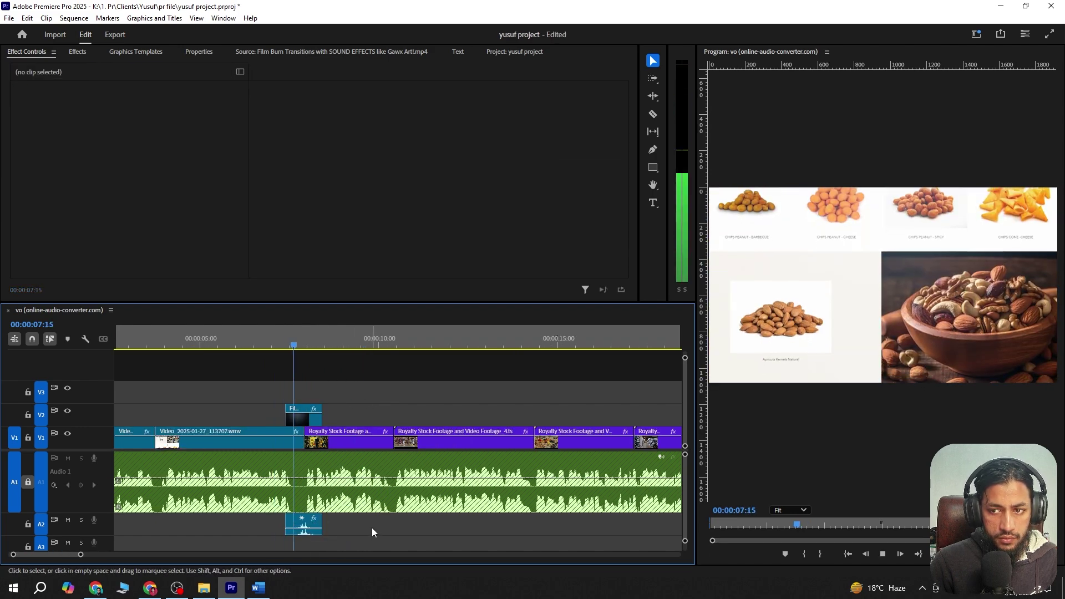
# Add a transition on V2 over the cut at 00:00:14:08 and go to the cut at 00:00:20:06
pyautogui.press('-')
pyautogui.press('-')
pyautogui.press('Down')
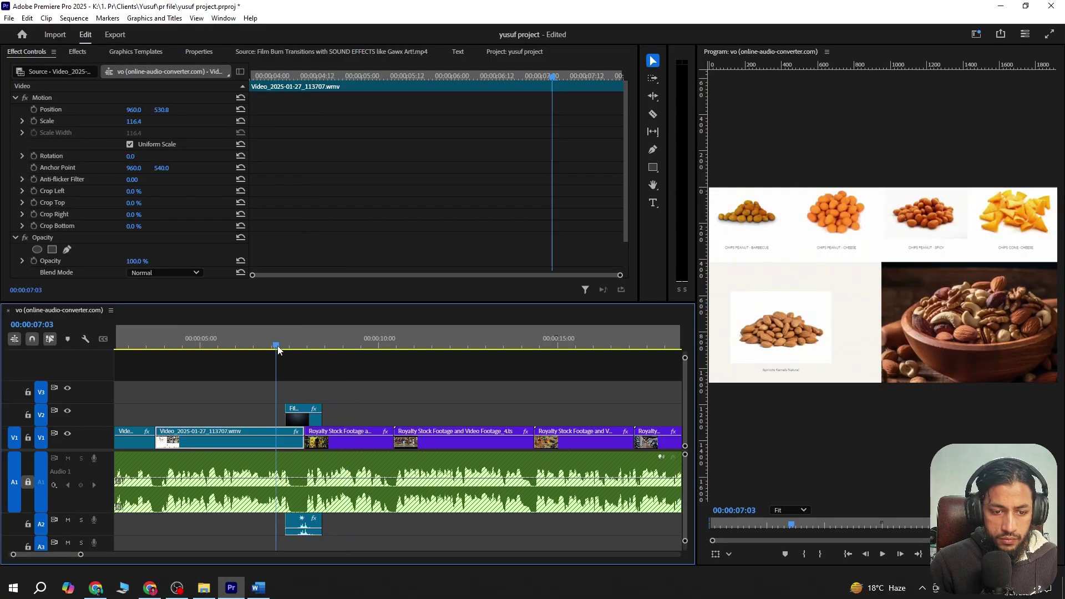
pyautogui.press('Down')
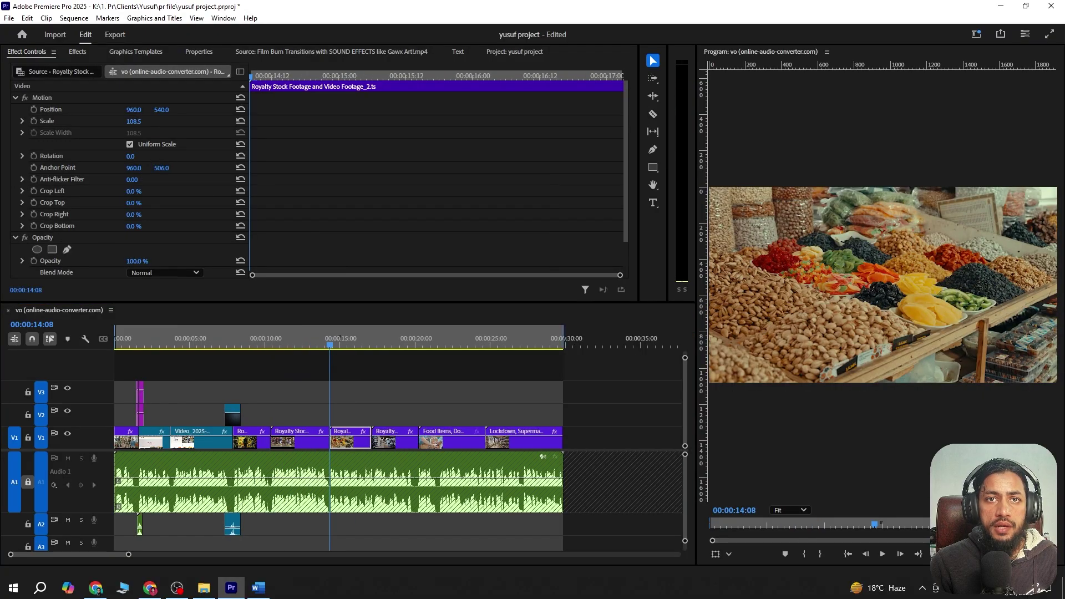
pyautogui.press('Down')
pyautogui.press('Down')
pyautogui.press('Down')
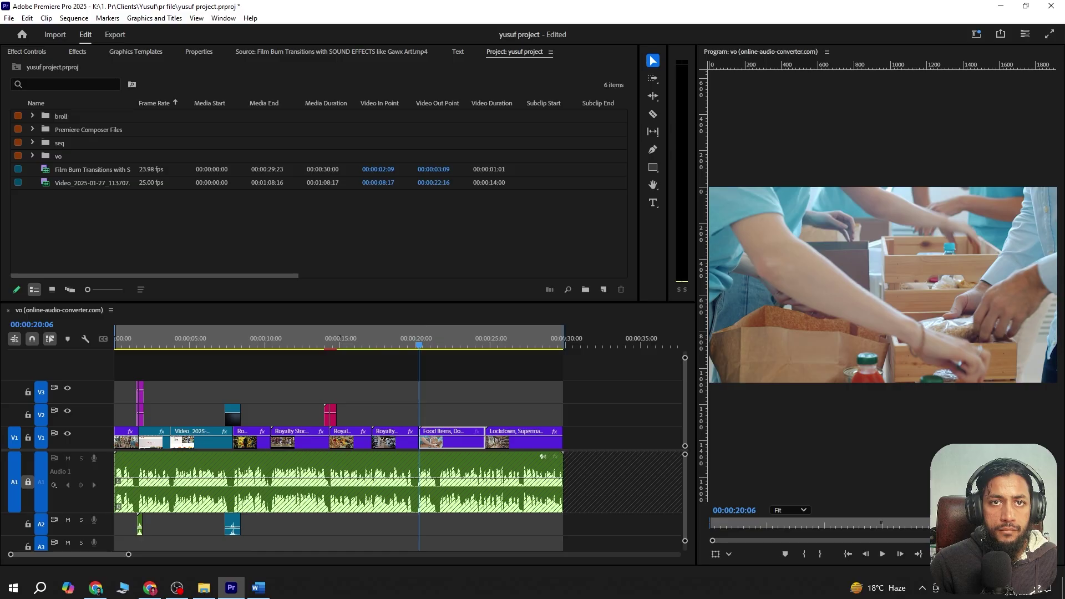
# Play the transition at the 00:00:20:06 cut, lower its sound to about -10.5 dB and save the project
pyautogui.click(409, 344)
pyautogui.press('space')
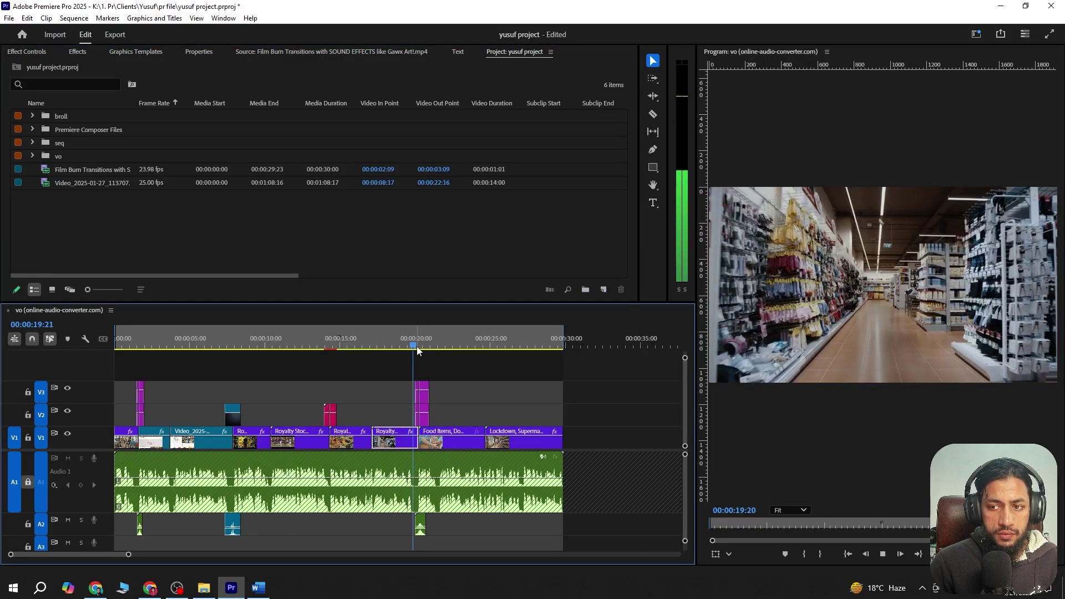
pyautogui.scroll(3, 481, 372)
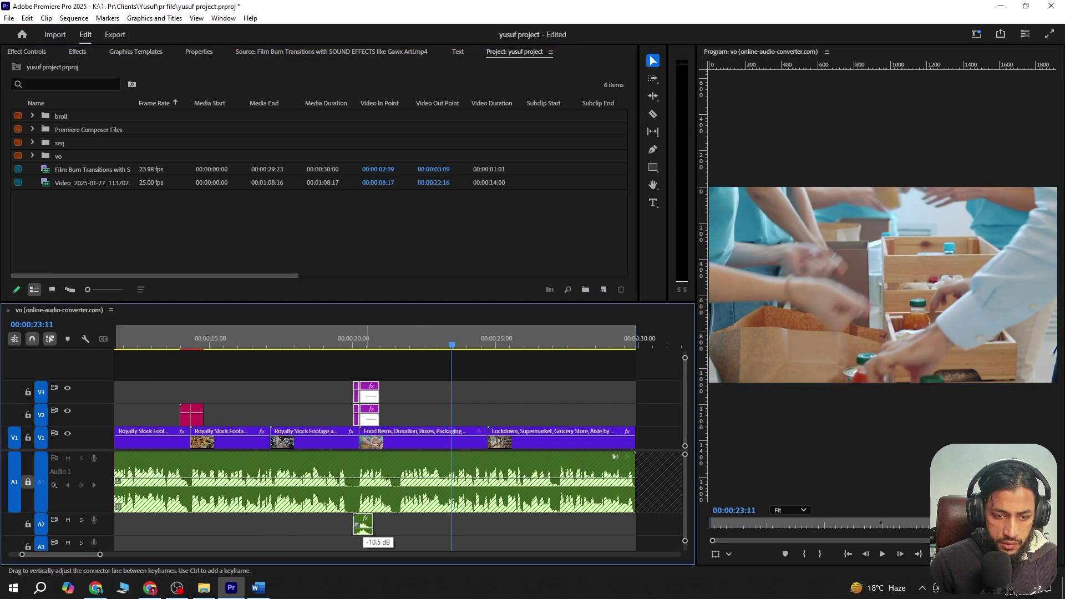
pyautogui.click(326, 344)
pyautogui.press('space')
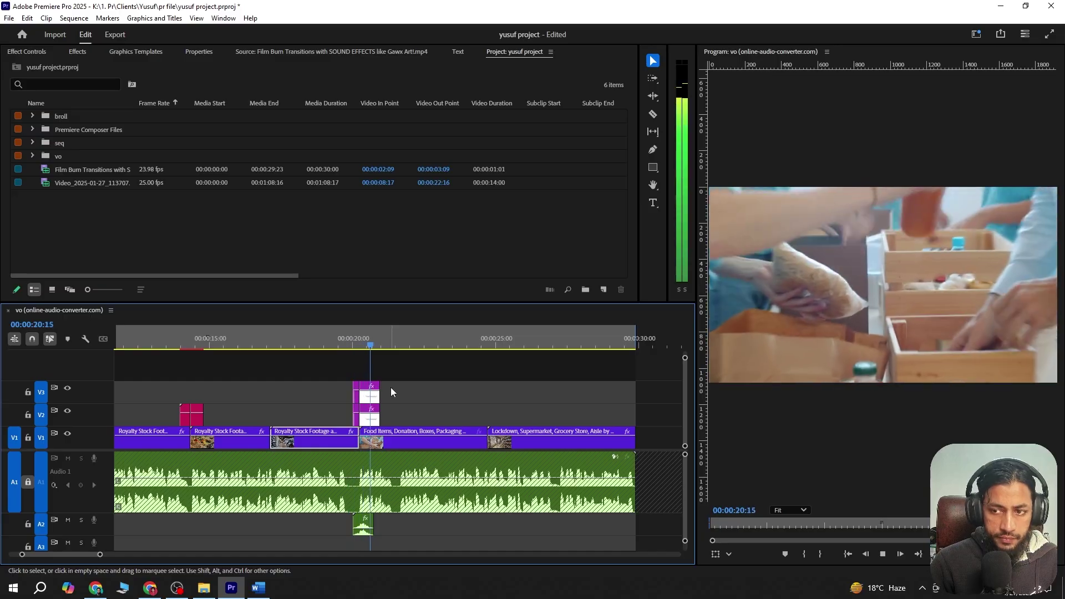
pyautogui.scroll(-3, 390, 399)
pyautogui.press('space')
pyautogui.hotkey('ctrl', 's')
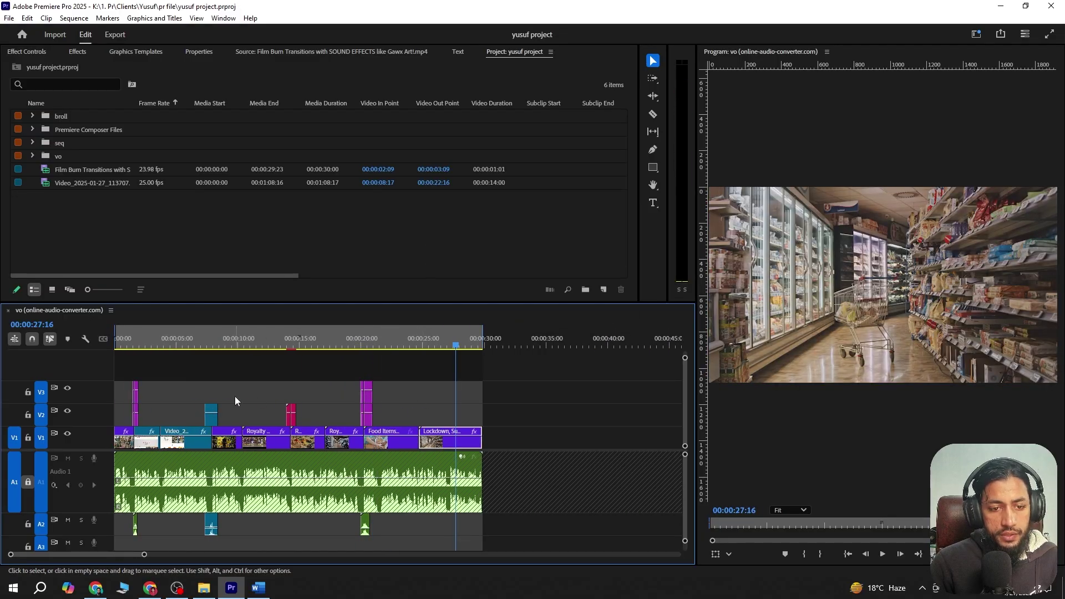
# Move all the transition clips on V2 and V3 up one track to V3 and V4, and save the project
pyautogui.scroll(2, 235, 396)
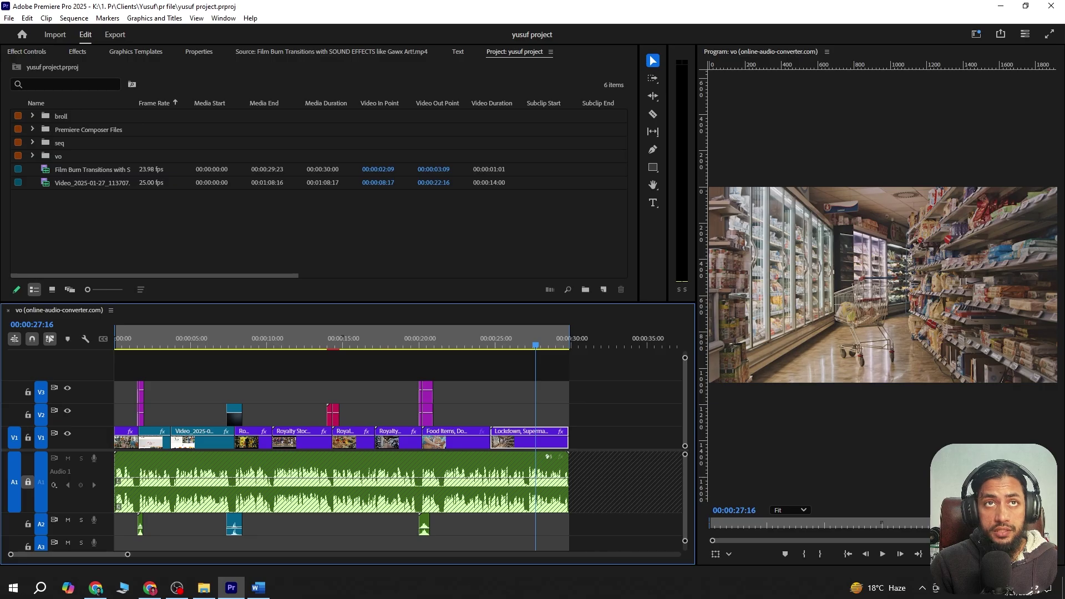
pyautogui.scroll(2, 214, 413)
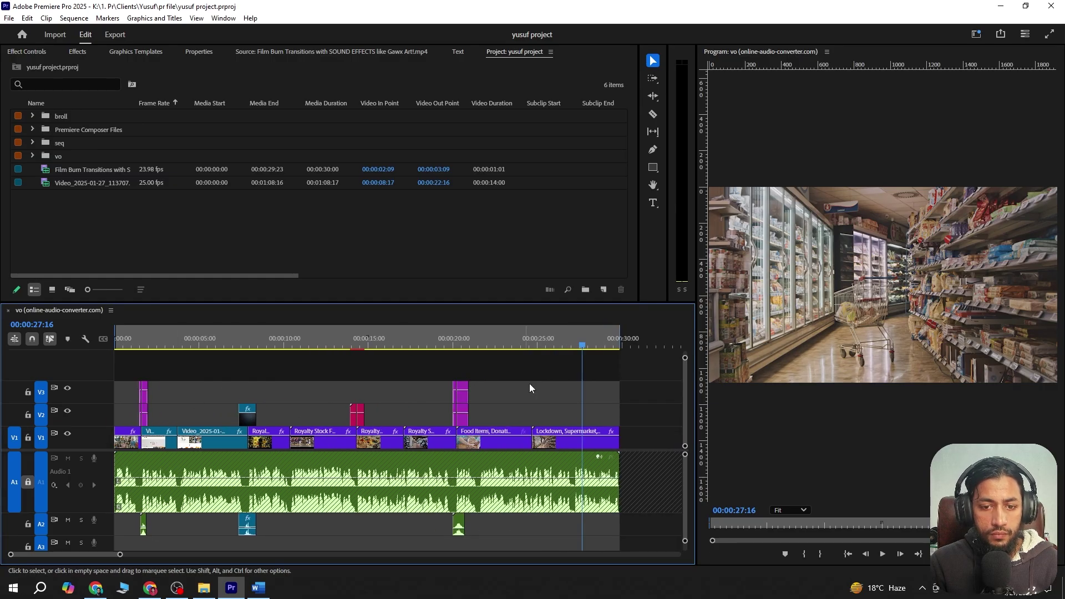
pyautogui.moveTo(547, 375); pyautogui.dragTo(115, 414)
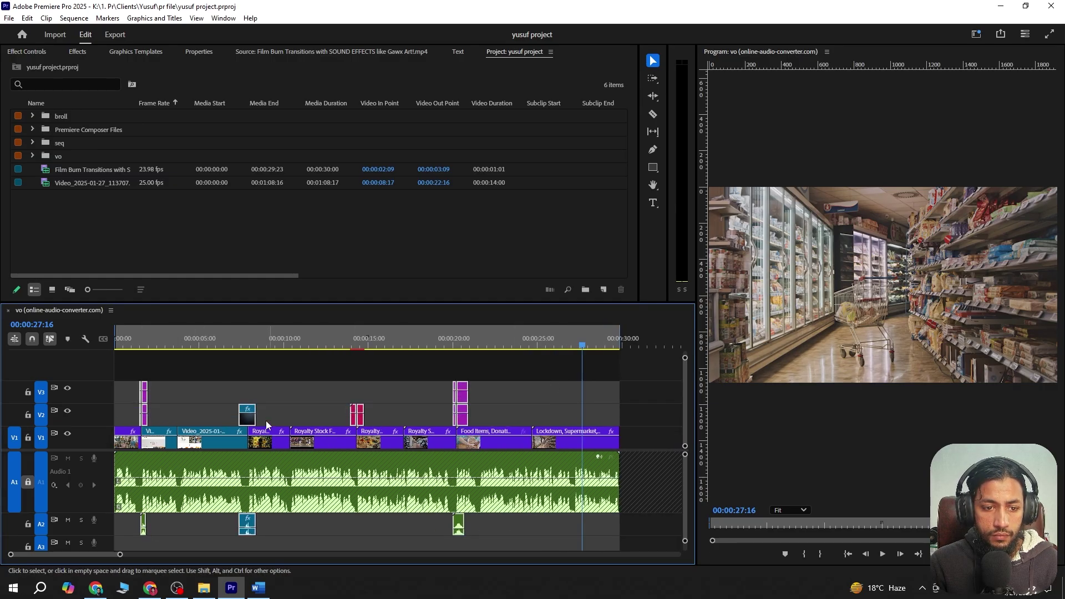
pyautogui.moveTo(250, 421); pyautogui.dragTo(250, 399)
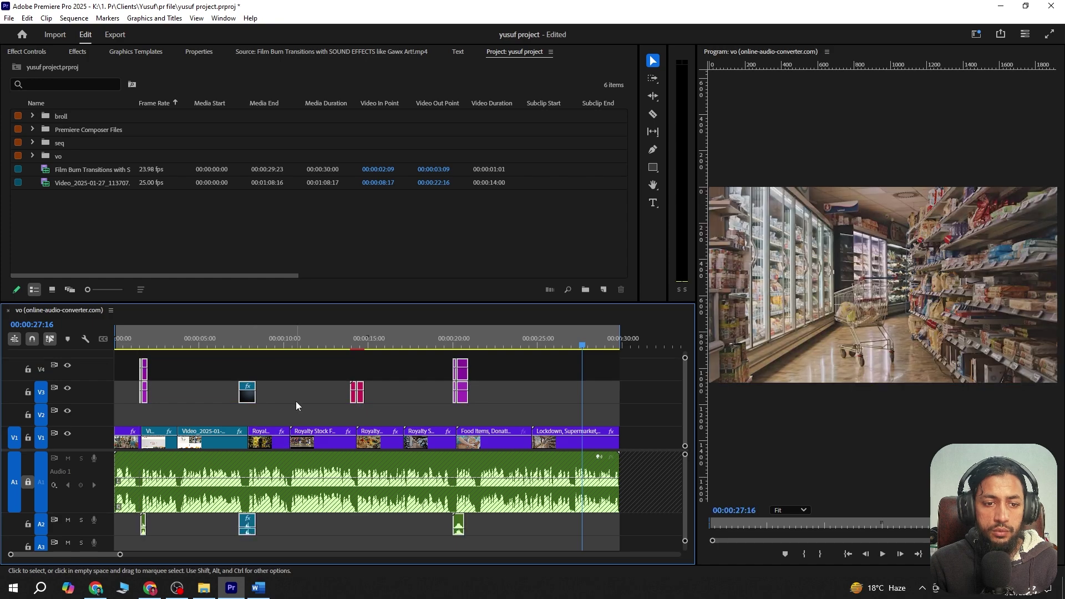
pyautogui.click(298, 401)
pyautogui.hotkey('ctrl', 's')
# Create an adjustment layer, place it on V2, stretch it over the whole sequence and save the project
pyautogui.scroll(-1, 292, 407)
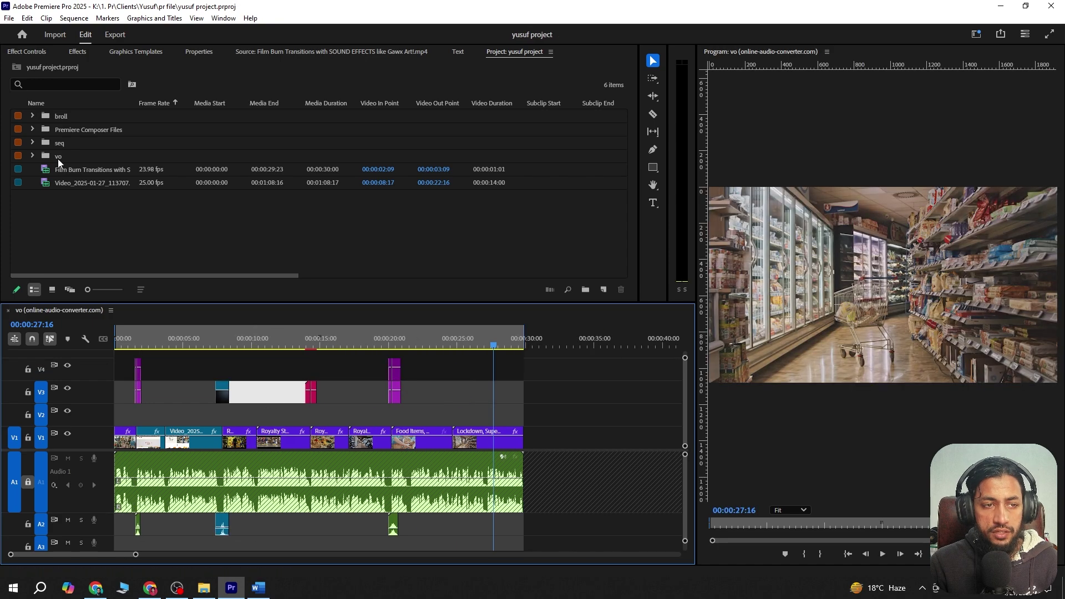
pyautogui.rightClick(63, 211)
pyautogui.moveTo(166, 256)
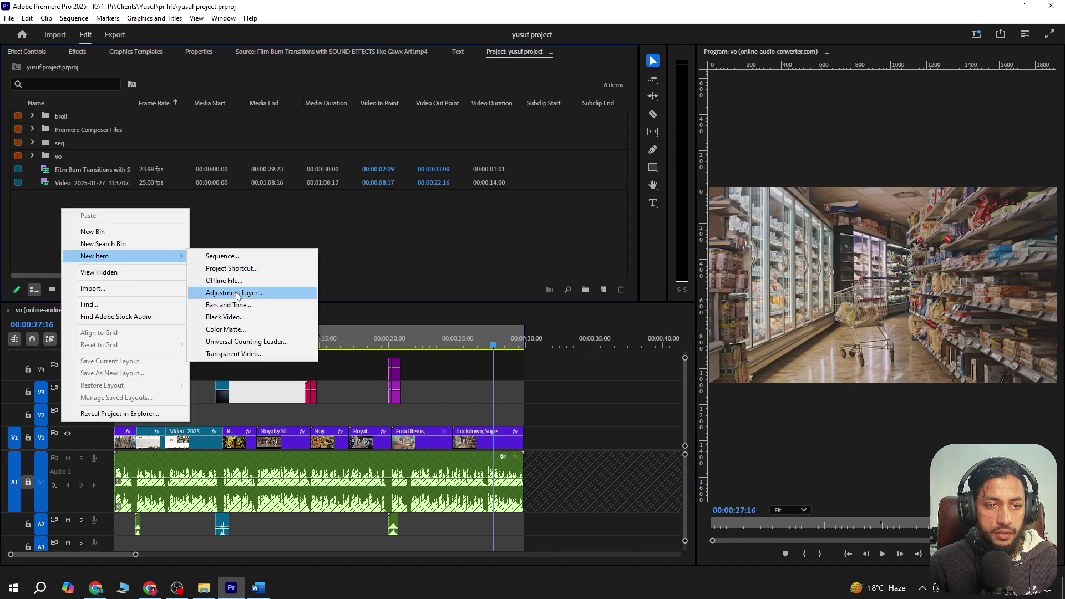
pyautogui.click(252, 292)
pyautogui.press('Return')
pyautogui.moveTo(59, 117); pyautogui.dragTo(522, 416)
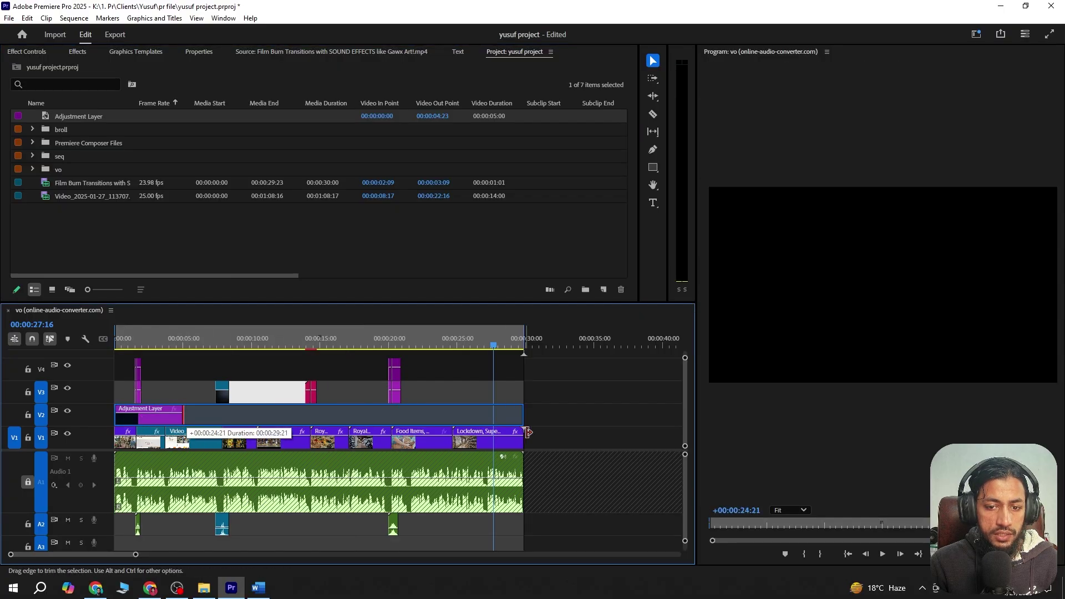
pyautogui.hotkey('ctrl', 's')
pyautogui.press('-')
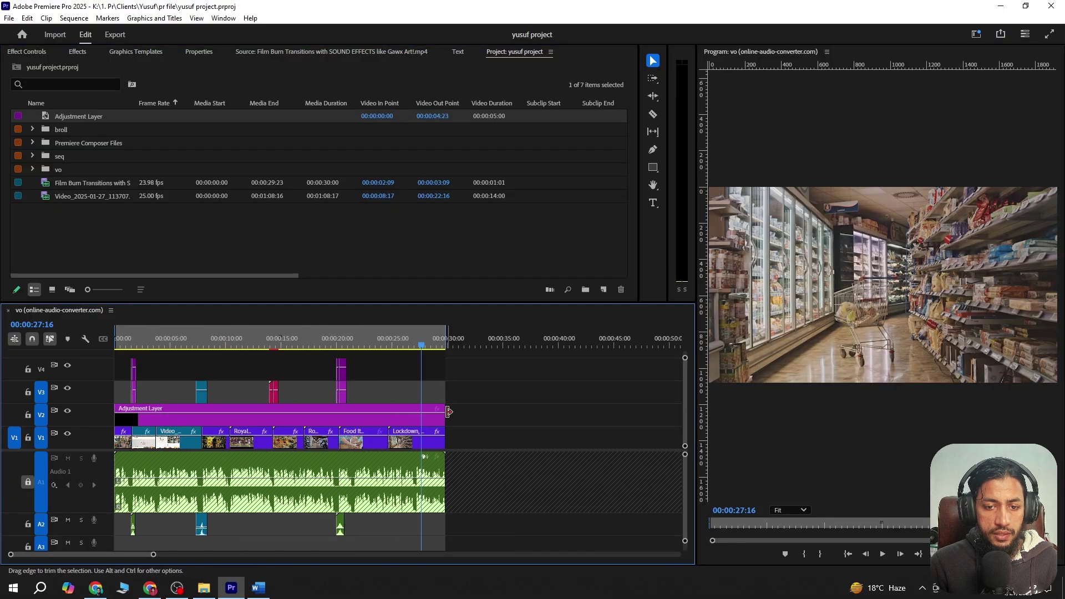
pyautogui.moveTo(448, 413); pyautogui.dragTo(450, 414)
# Play the sequence from the beginning to about 00:00:12:22 to review the clips and transitions
pyautogui.press('Home')
pyautogui.press('space')
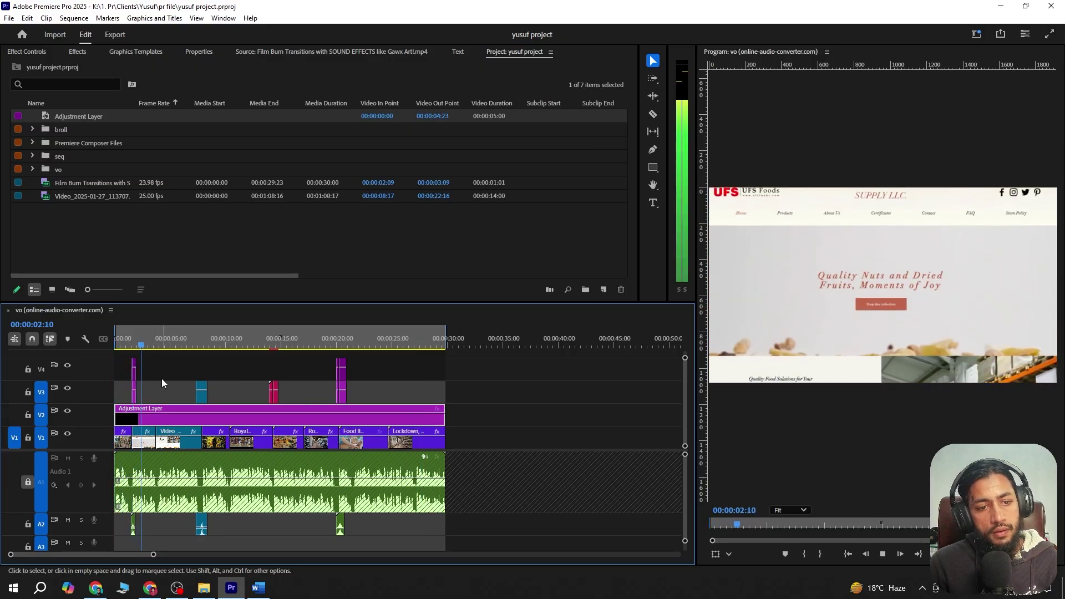
pyautogui.press('space')
pyautogui.press('space')
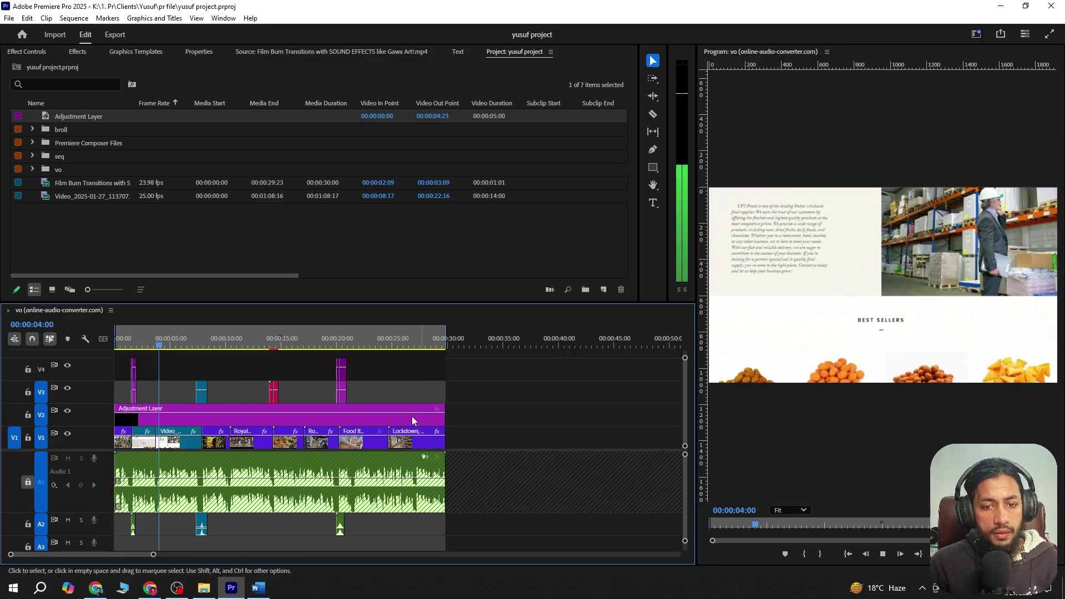
pyautogui.press('=')
pyautogui.press('-')
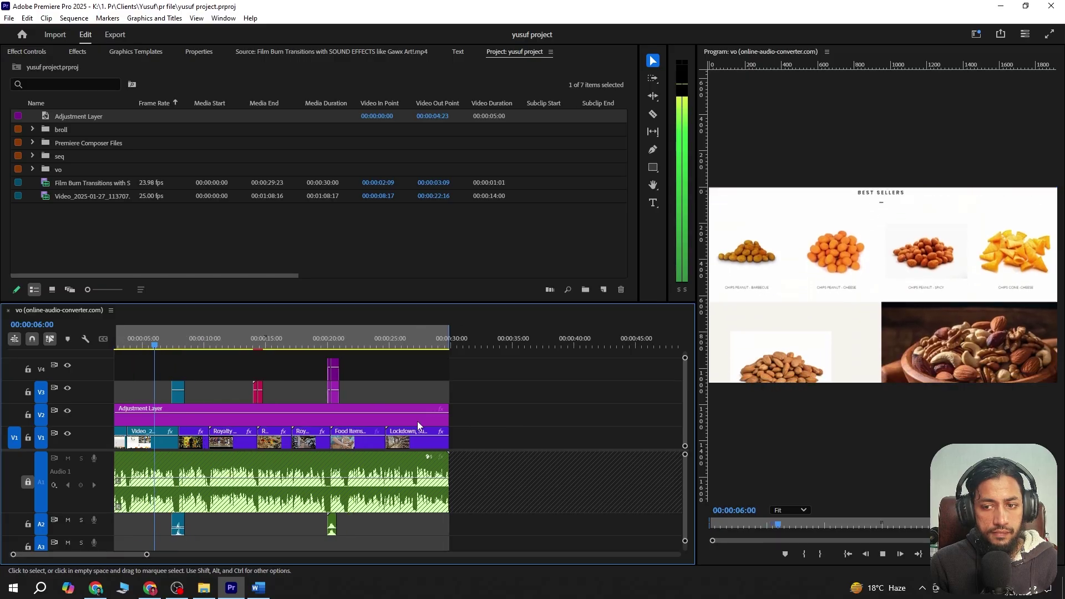
pyautogui.press('=')
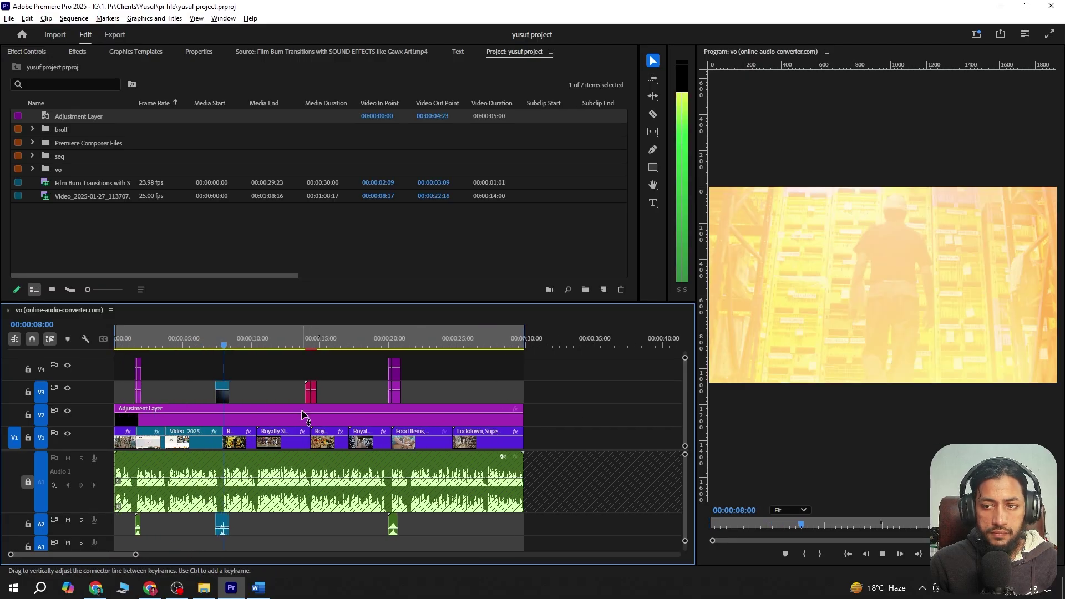
pyautogui.press('-')
pyautogui.press('-')
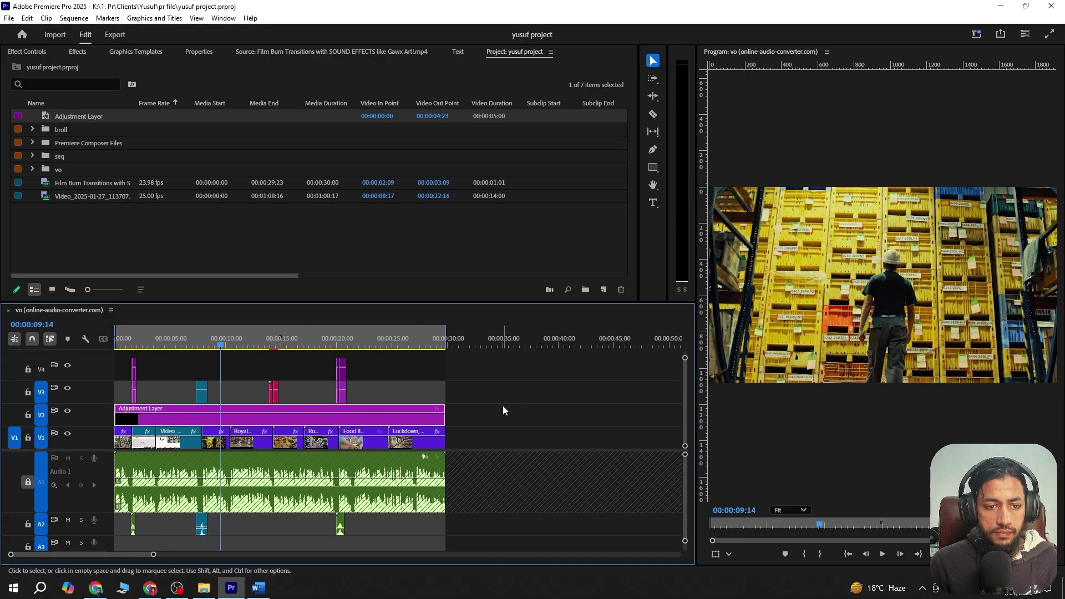
pyautogui.press('=')
pyautogui.press('=')
pyautogui.press('-')
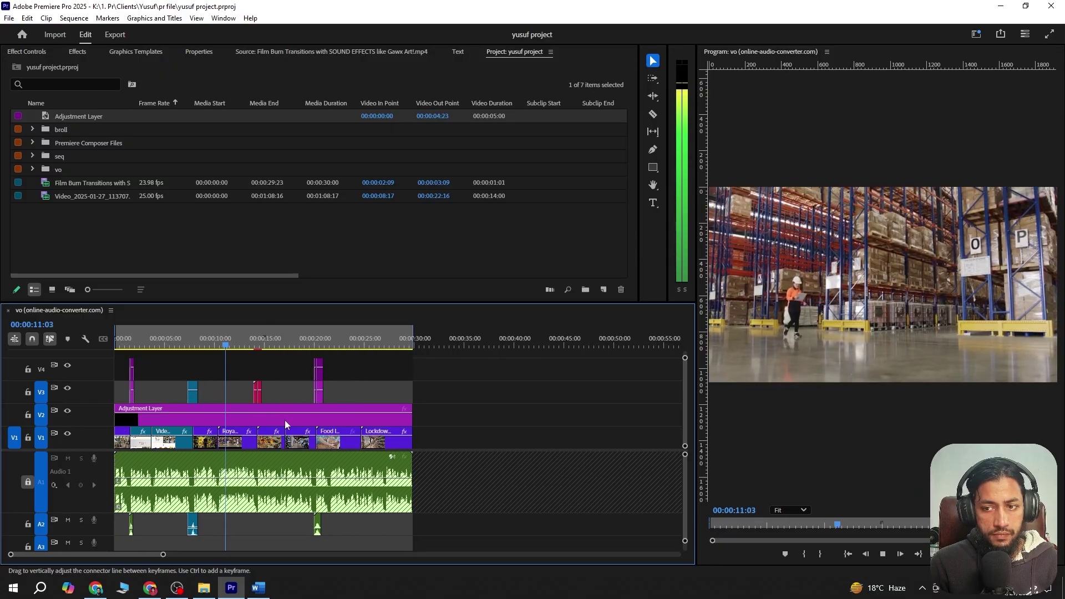
pyautogui.press('=')
pyautogui.press('=')
pyautogui.press('space')
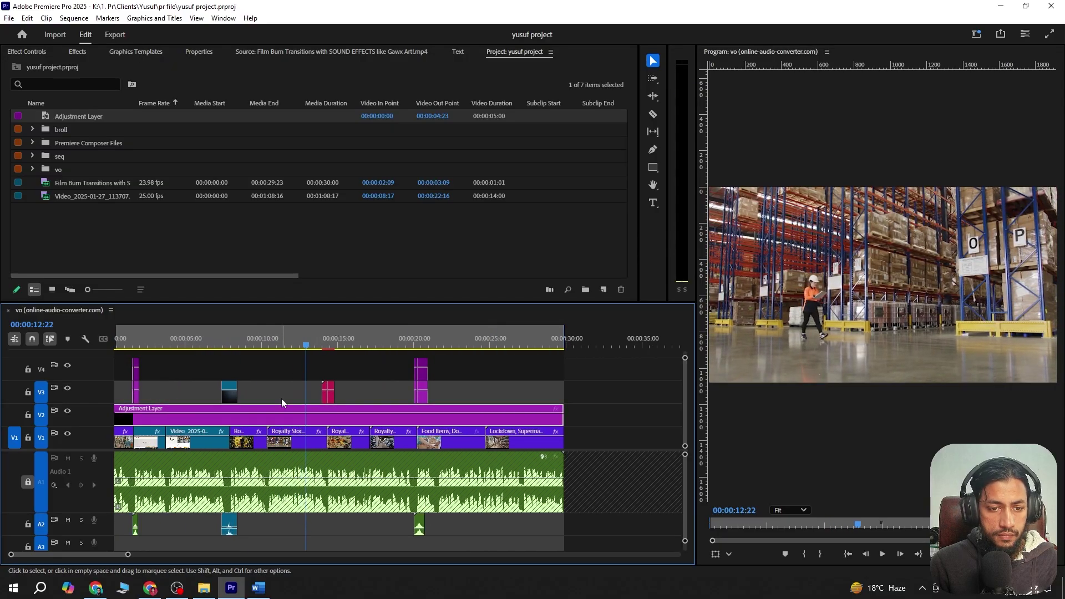
# Move the transition near 00:00:14:08 up to V4, place an adjustment layer beneath it on V3 from 00:00:12:00 and play it
pyautogui.press('space')
pyautogui.press('=')
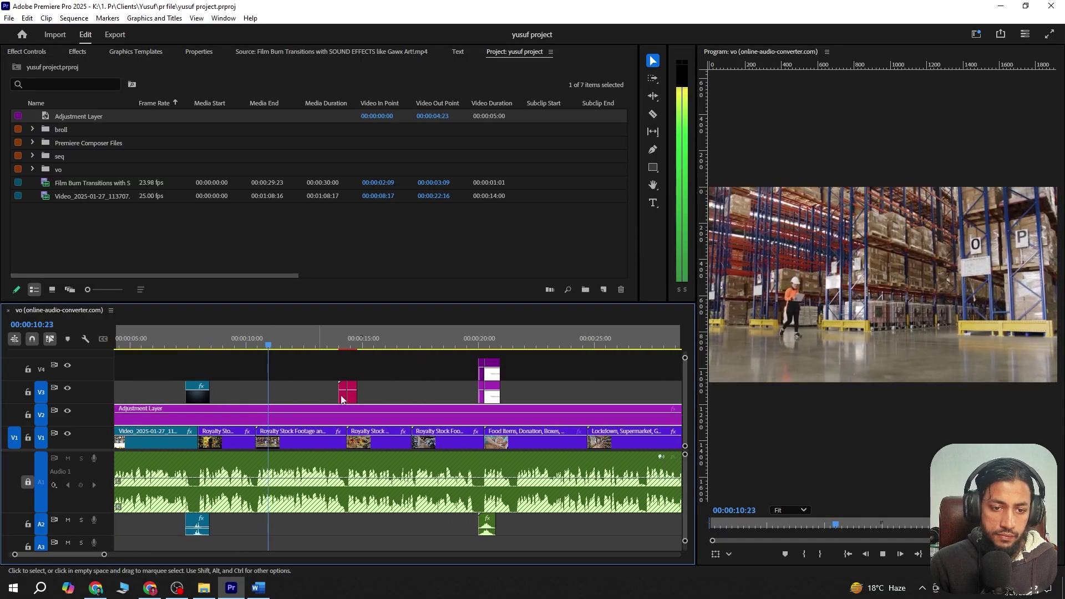
pyautogui.press('space')
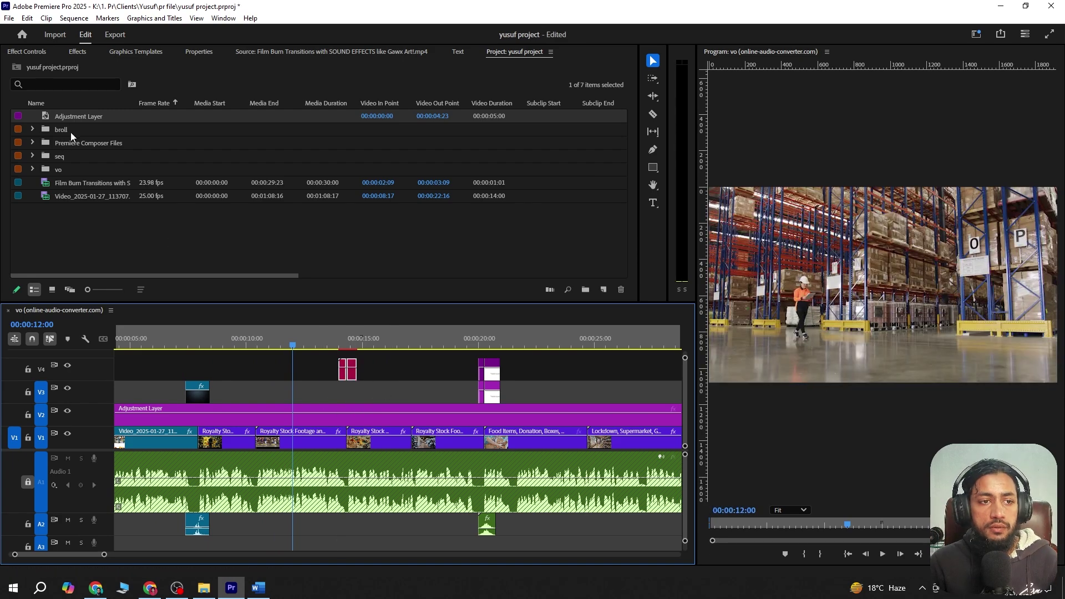
pyautogui.moveTo(68, 113); pyautogui.dragTo(293, 397)
pyautogui.press('space')
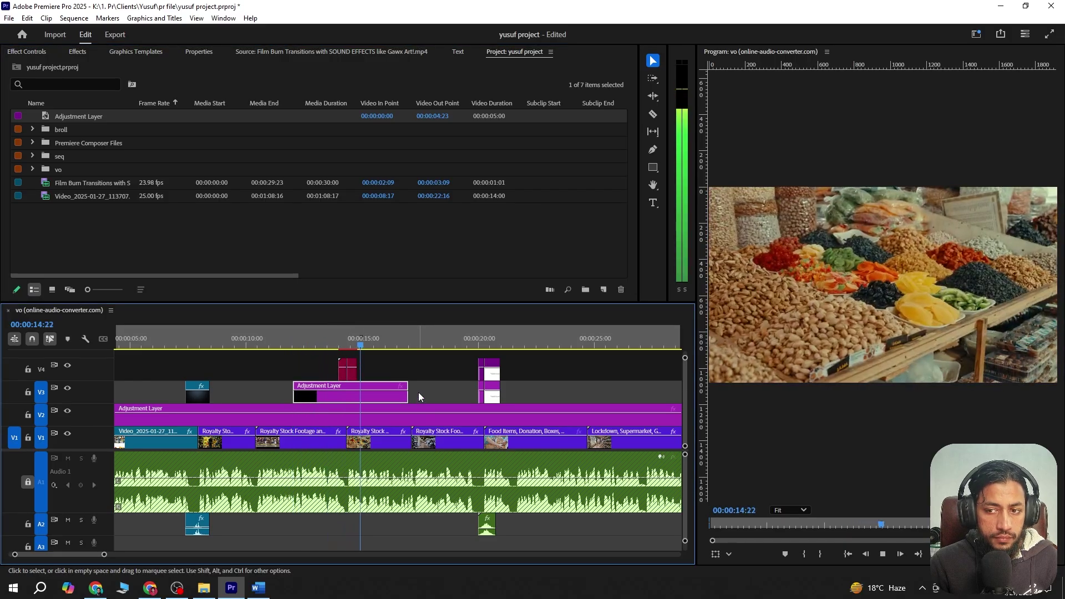
# Trim the short V3 adjustment layer to start at 00:00:11:16 and end with the warehouse clip, and play back that section
pyautogui.moveTo(407, 391); pyautogui.dragTo(345, 391)
pyautogui.click(288, 346)
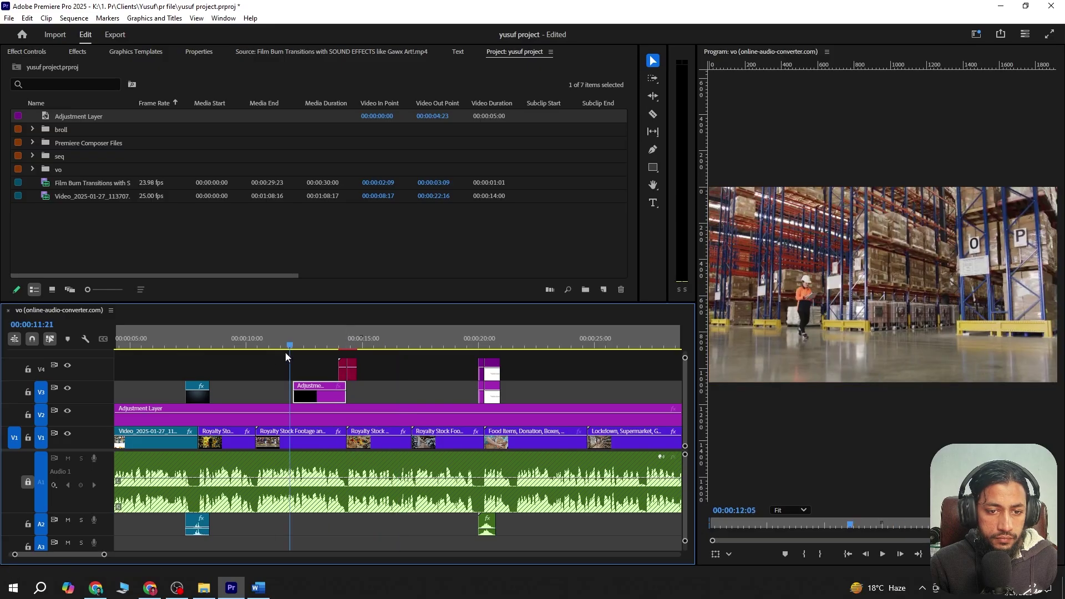
pyautogui.press('Left')
pyautogui.press('Left')
pyautogui.press('Left')
pyautogui.press('Left')
pyautogui.press('Left')
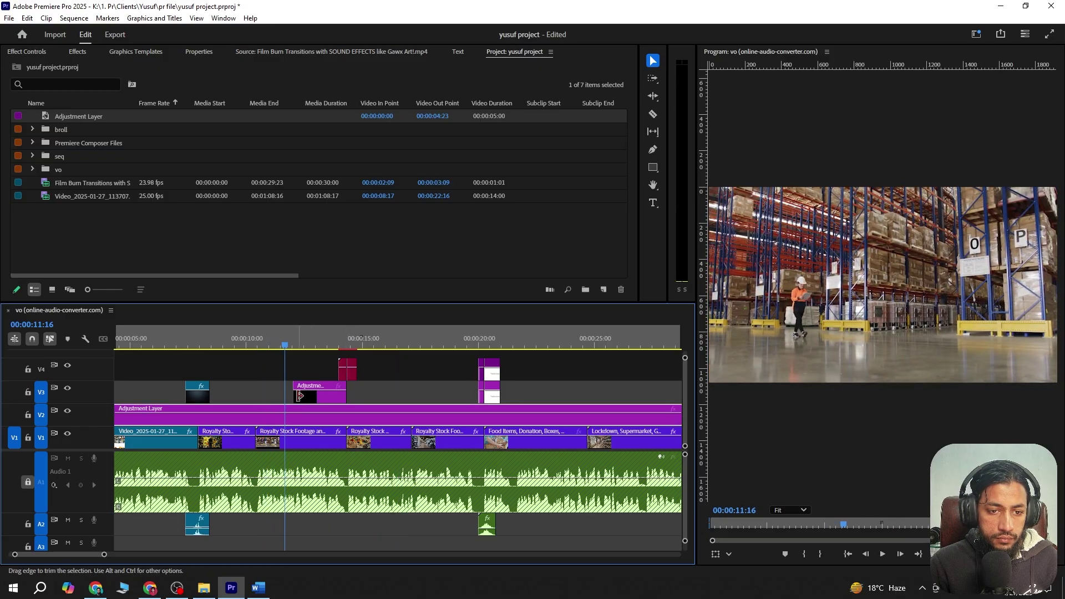
pyautogui.moveTo(300, 396); pyautogui.dragTo(291, 396)
pyautogui.press('space')
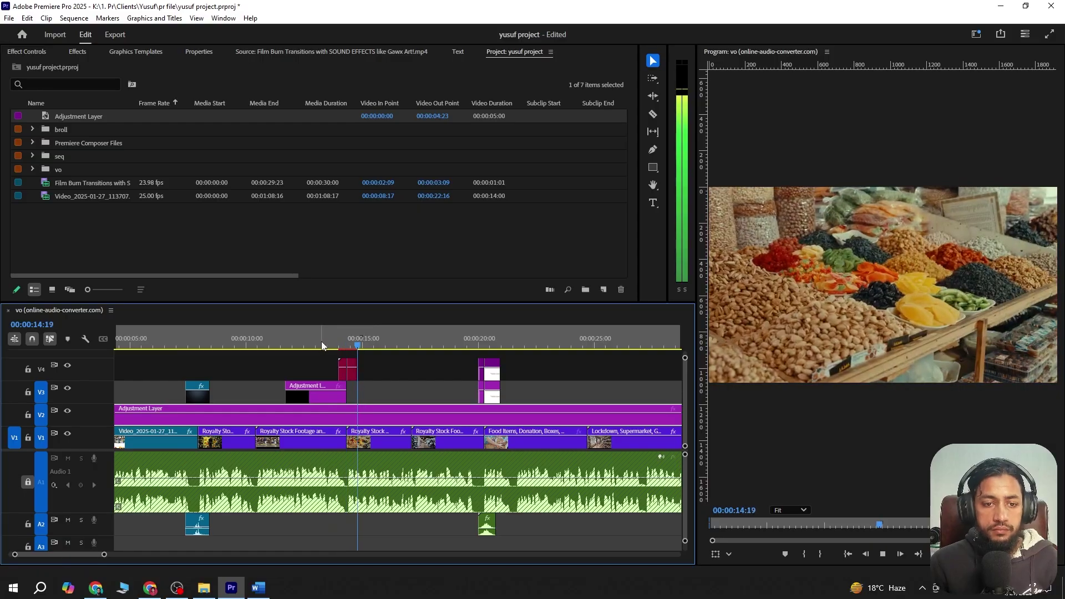
# Save the Premiere Pro project and launch Adobe After Effects 2025
pyautogui.click(313, 339)
pyautogui.hotkey('ctrl', 's')
pyautogui.press('super')
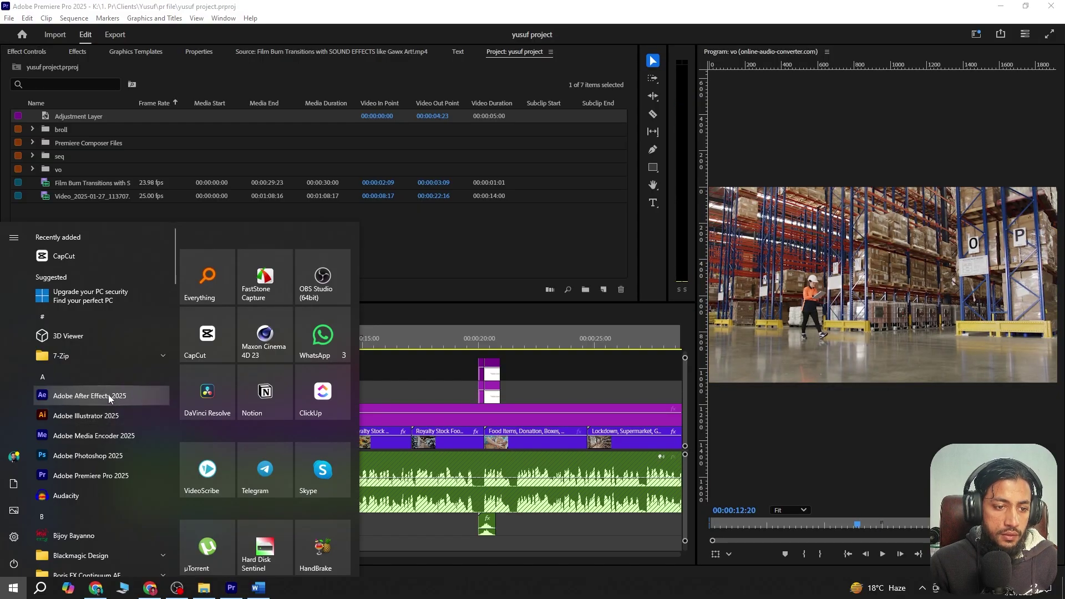
pyautogui.click(109, 396)
pyautogui.click(389, 386)
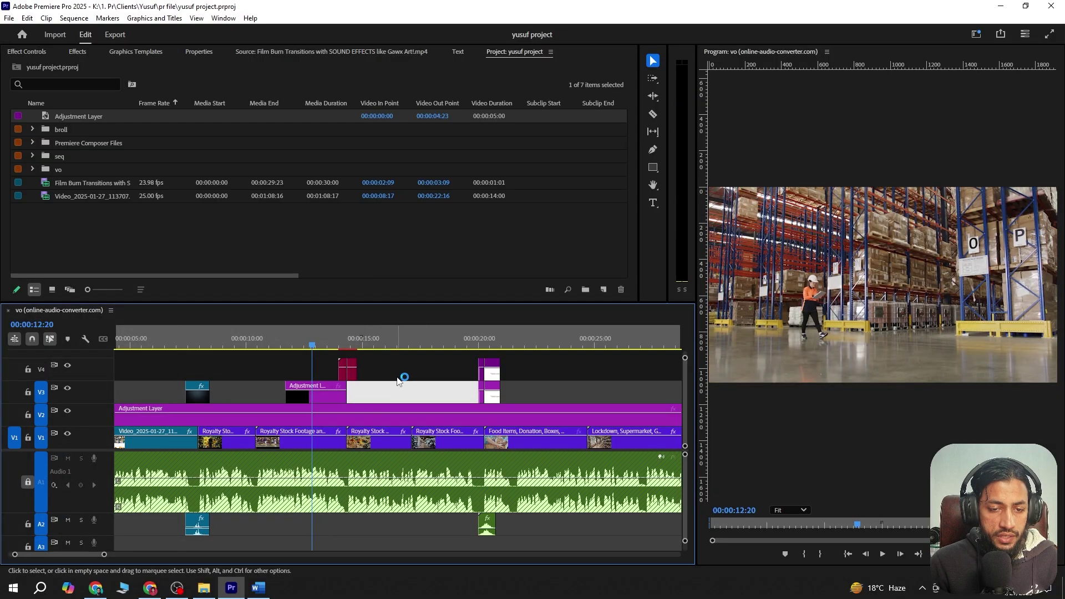
pyautogui.click(310, 346)
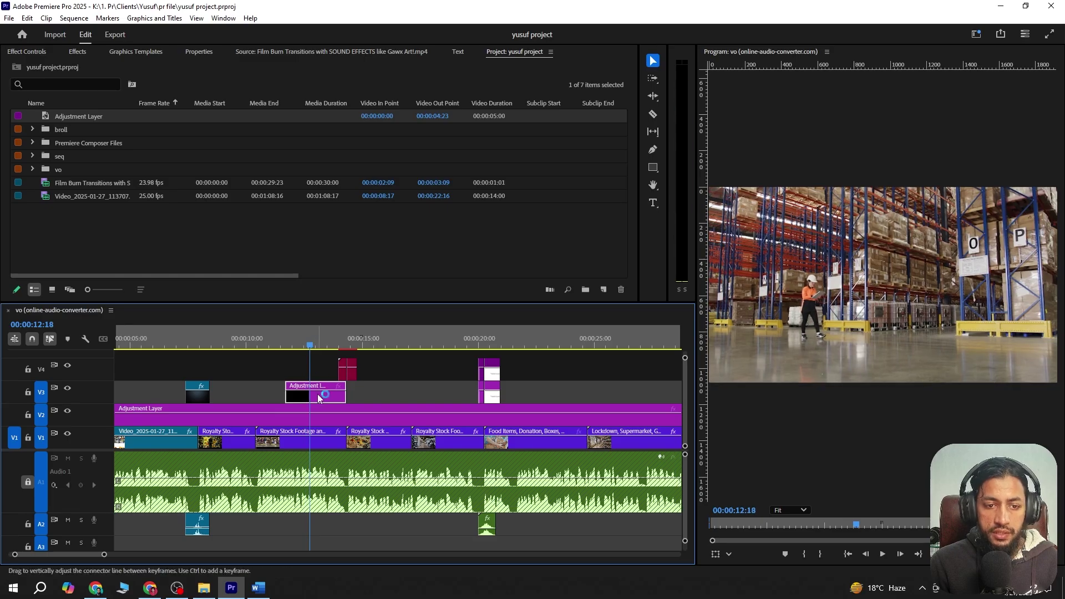
pyautogui.click(399, 388)
pyautogui.scroll(2, 377, 389)
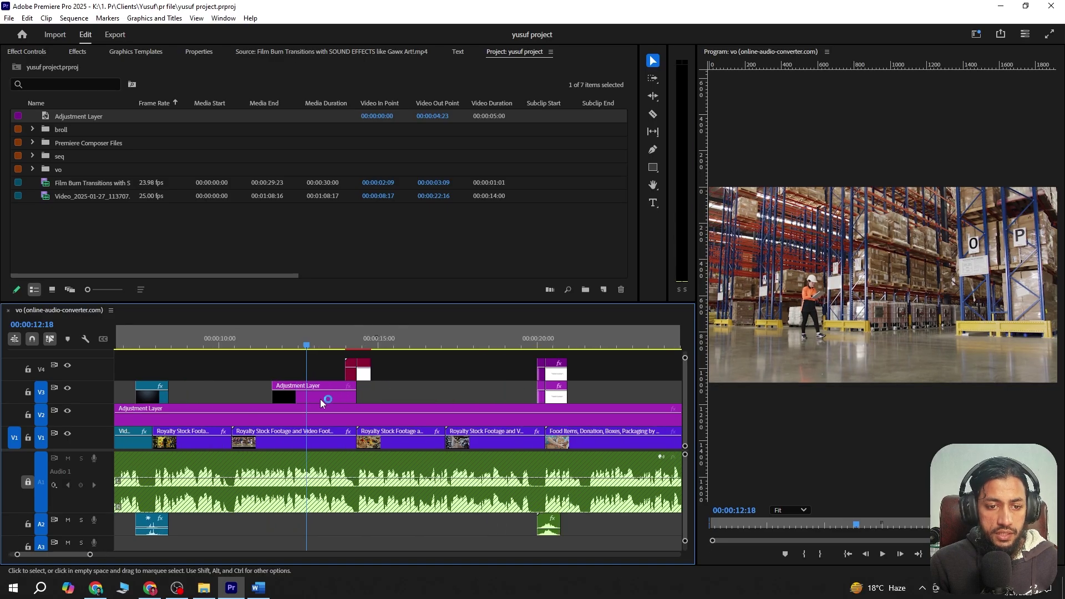
pyautogui.scroll(1, 355, 399)
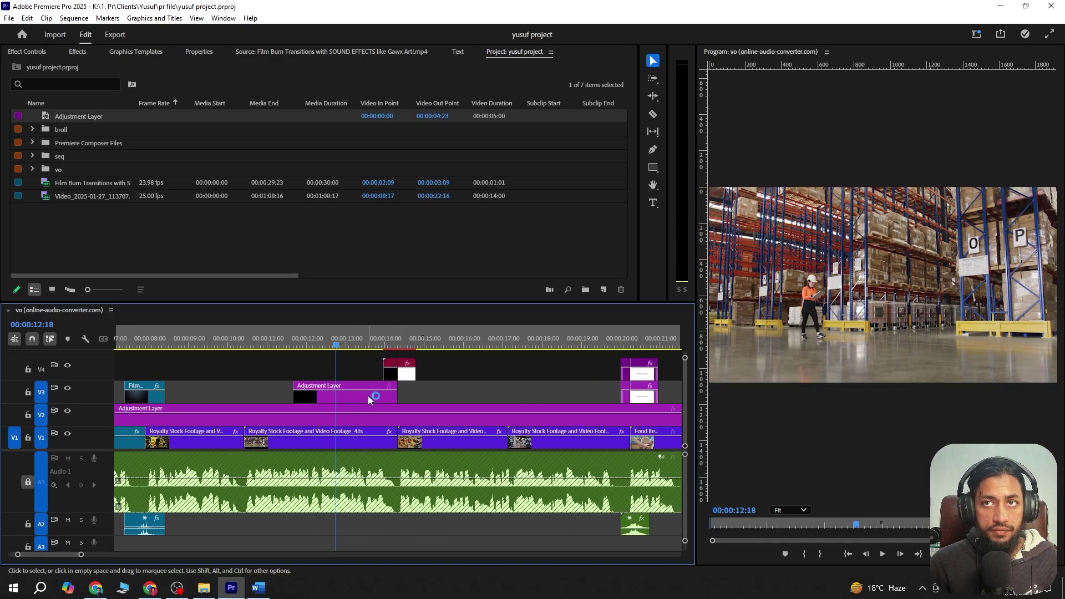
pyautogui.click(464, 385)
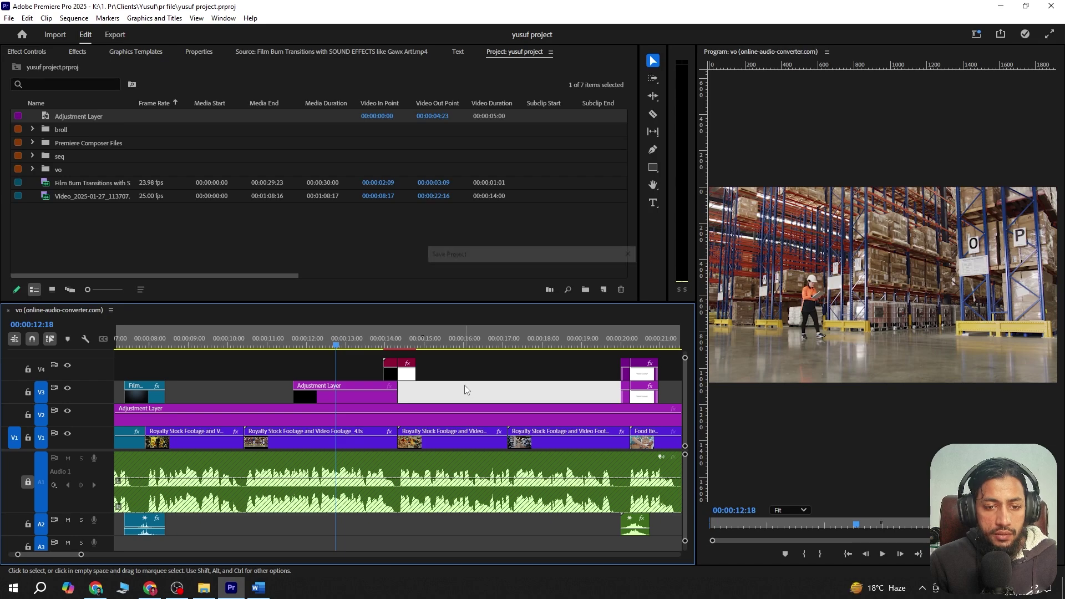
pyautogui.click(285, 348)
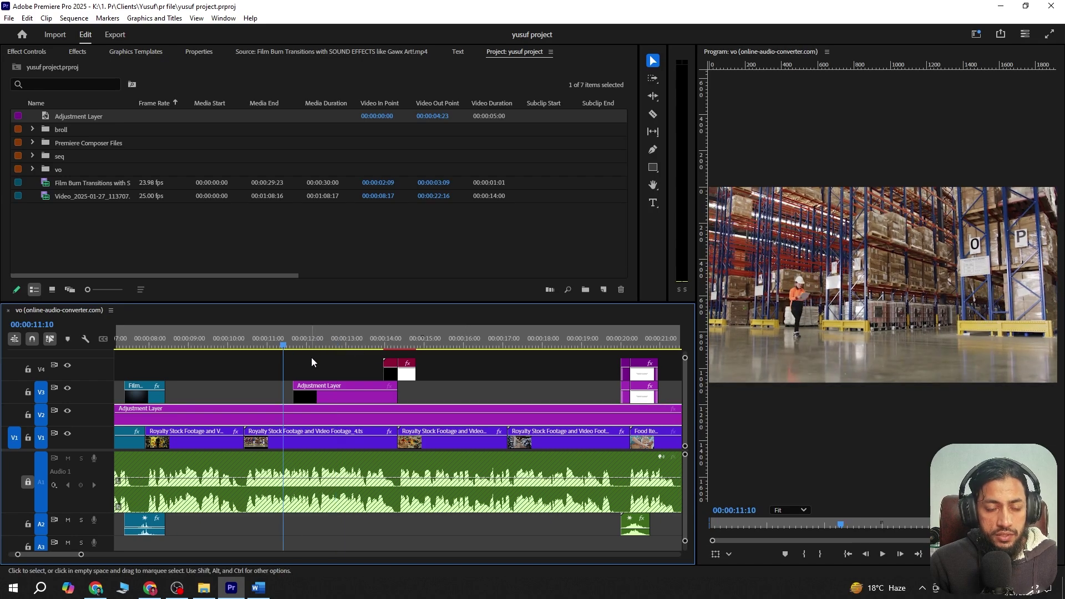
pyautogui.click(321, 368)
pyautogui.scroll(-1, 335, 386)
pyautogui.click(322, 387)
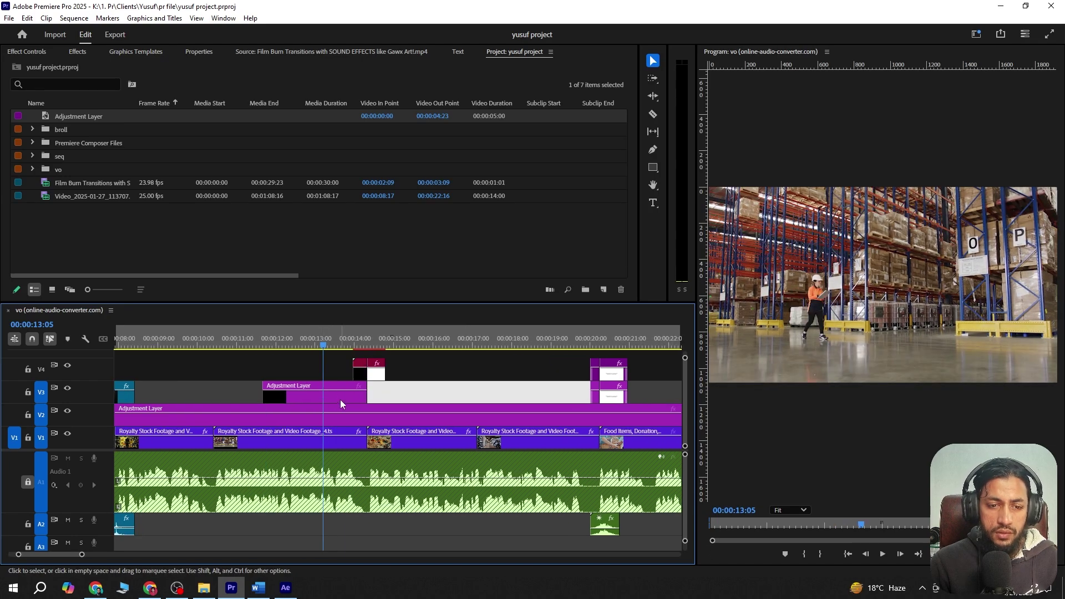
pyautogui.scroll(-1, 336, 402)
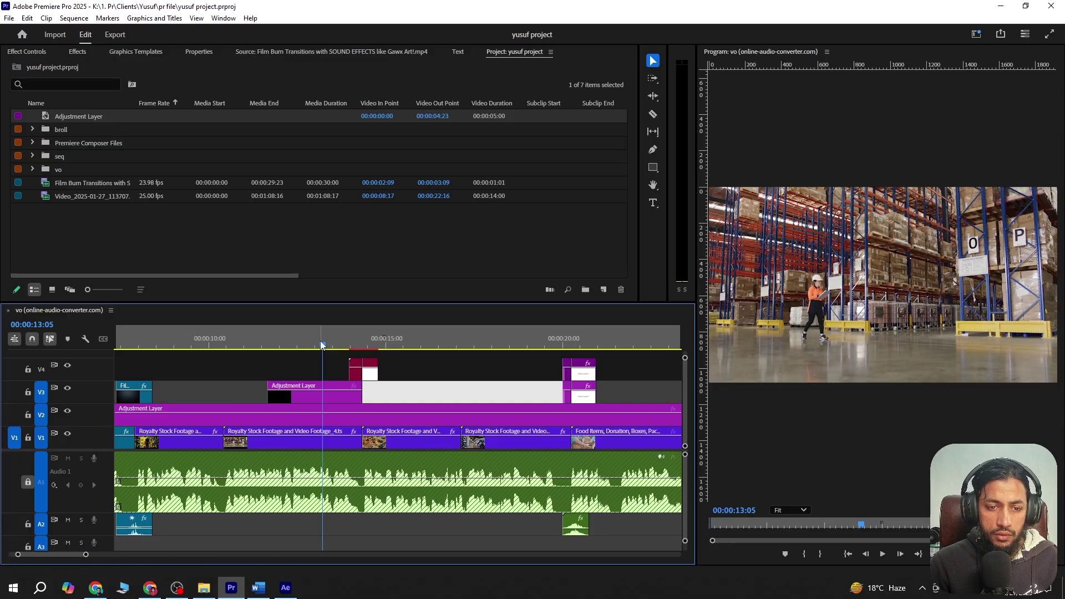
# Replace the short V3 adjustment layer over the warehouse clip with a linked After Effects composition
pyautogui.click(313, 395)
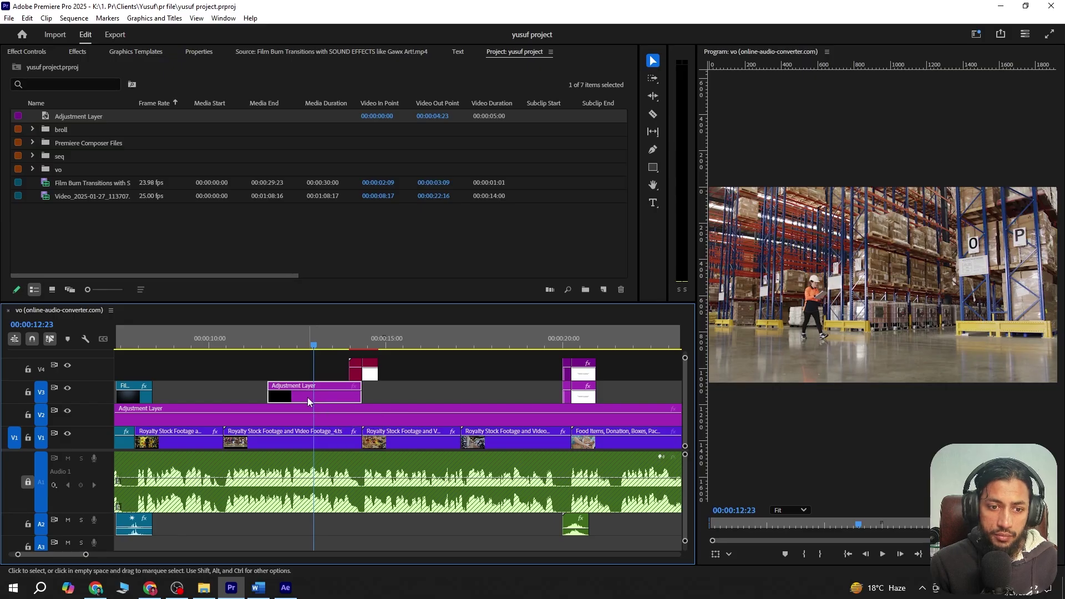
pyautogui.scroll(-1, 307, 397)
pyautogui.rightClick(322, 395)
pyautogui.click(399, 151)
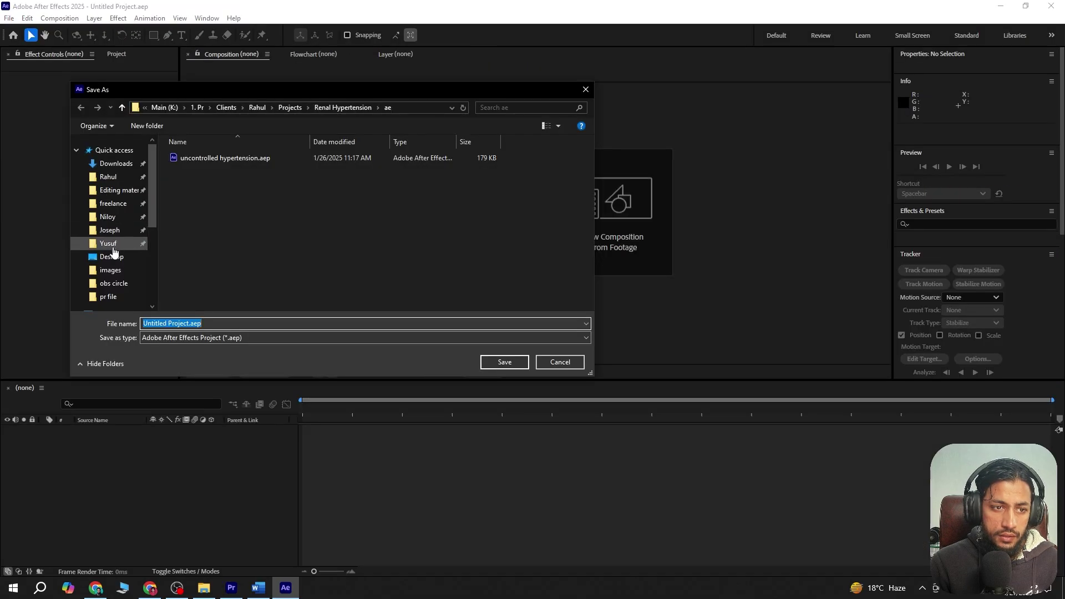
# Create a folder named ae in the client's folder and save Untitled Project.aep in it
pyautogui.click(109, 243)
pyautogui.rightClick(210, 257)
pyautogui.moveTo(281, 379)
pyautogui.click(372, 380)
pyautogui.write('ae')
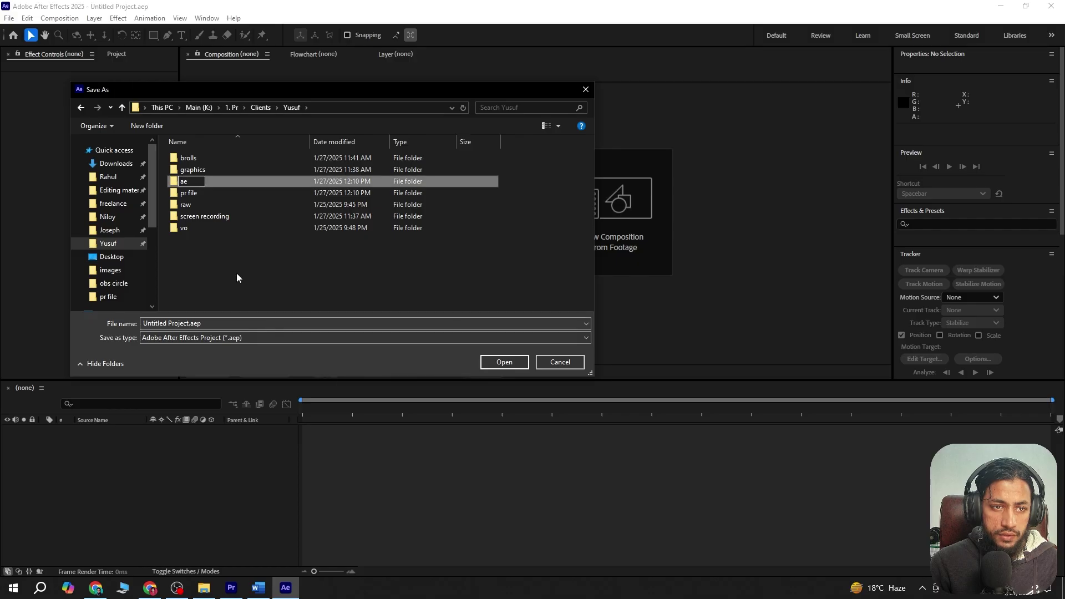
pyautogui.press('Return')
pyautogui.press('Return')
pyautogui.click(504, 362)
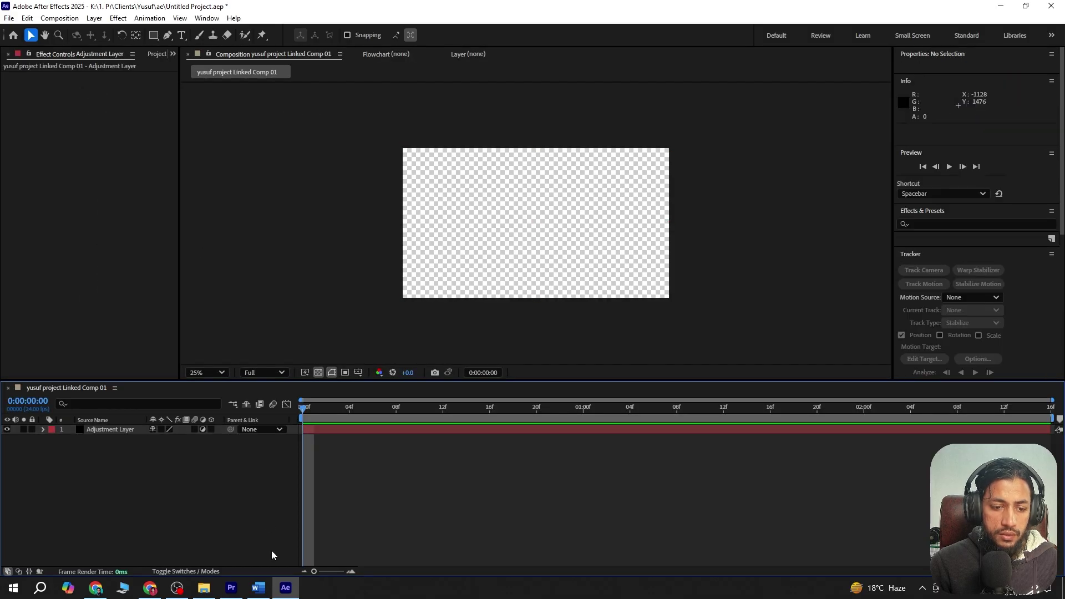
# Add the text "1981" to the linked composition and set its Poppins font style to Black
pyautogui.click(379, 303)
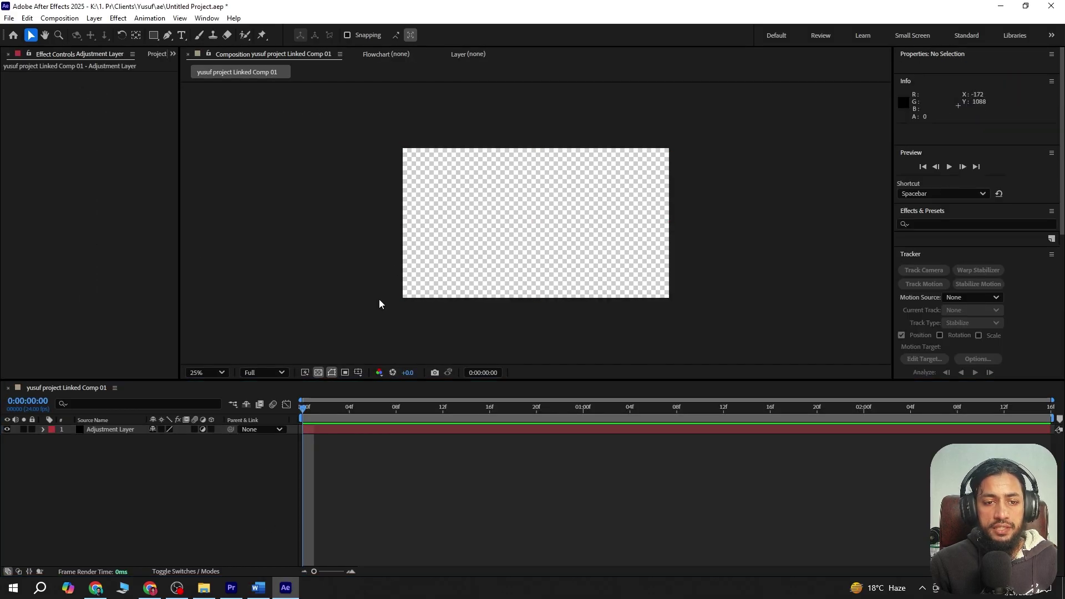
pyautogui.click(295, 411)
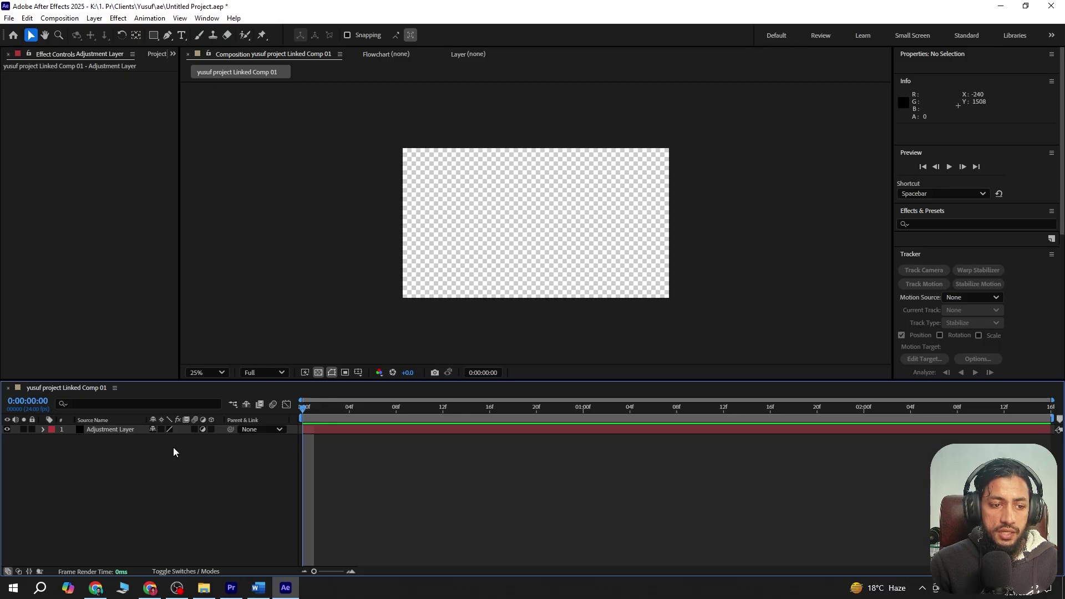
pyautogui.click(182, 36)
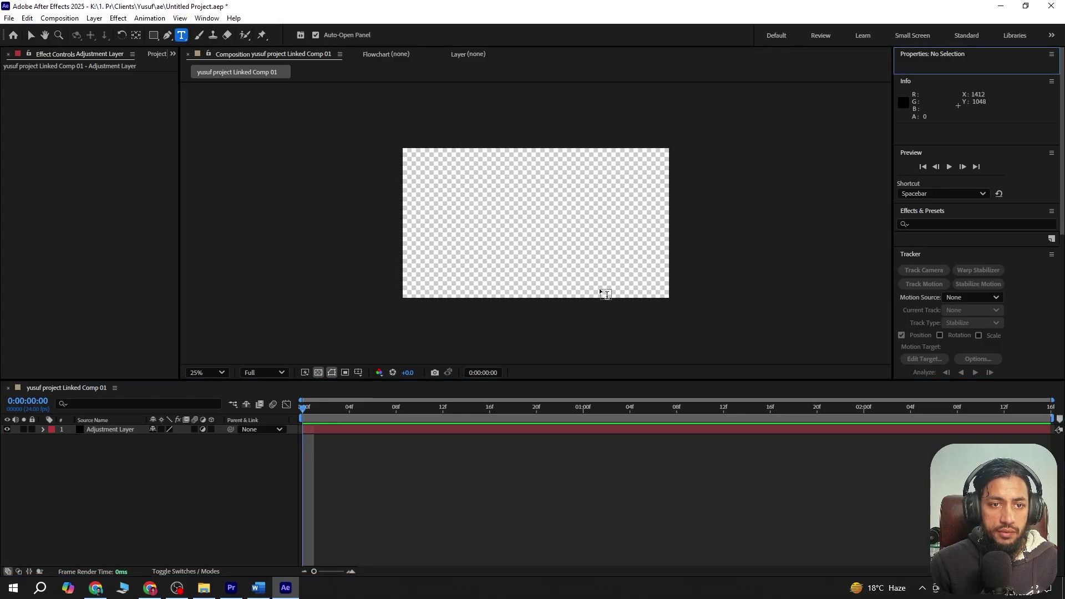
pyautogui.click(506, 270)
pyautogui.write('1981')
pyautogui.click(1019, 168)
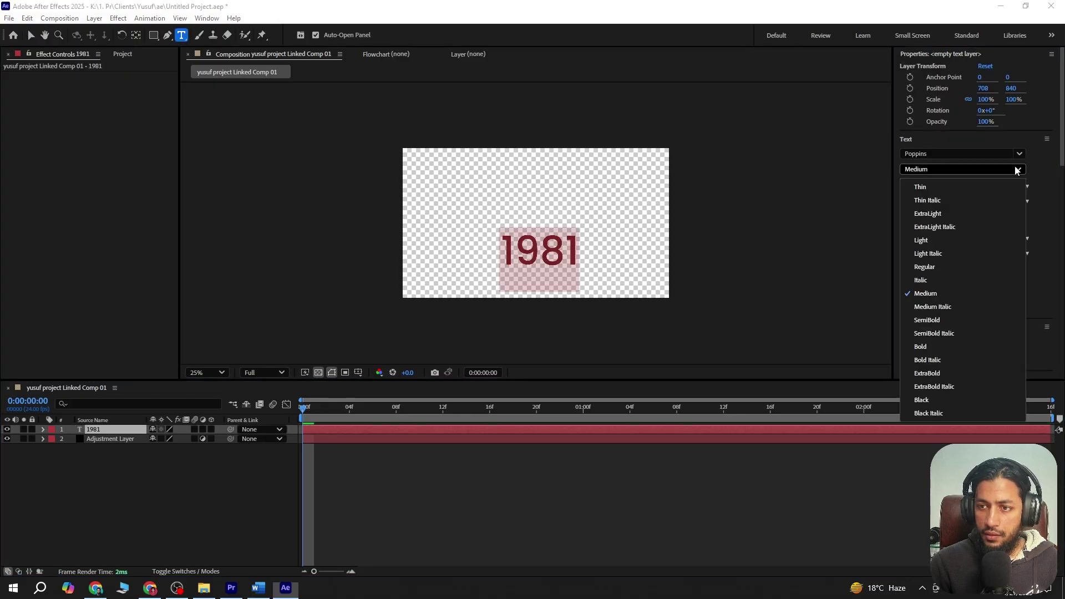
pyautogui.click(952, 407)
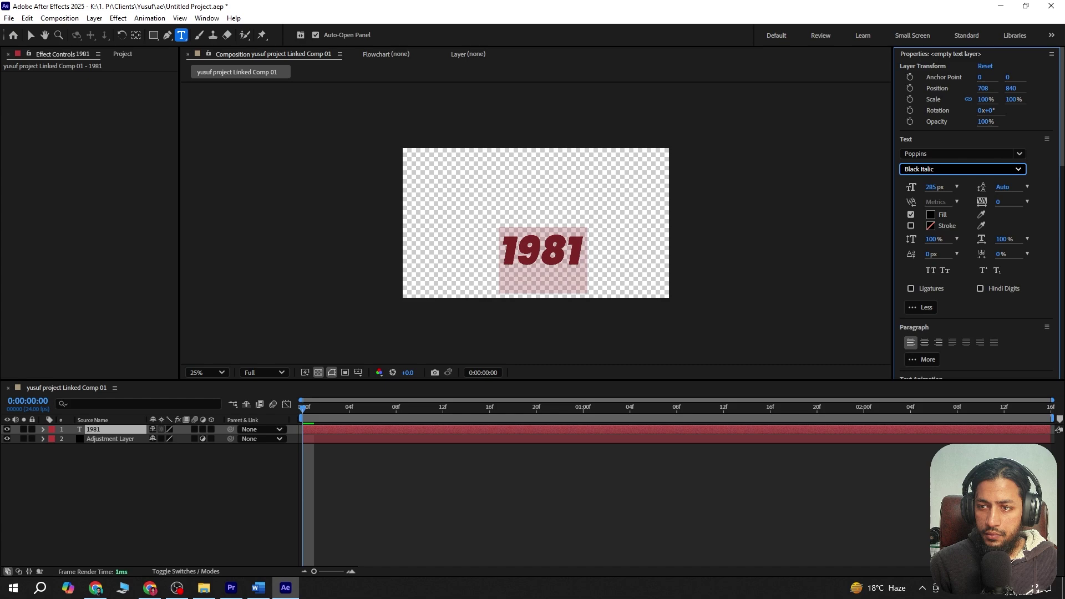
pyautogui.click(1019, 169)
pyautogui.click(943, 400)
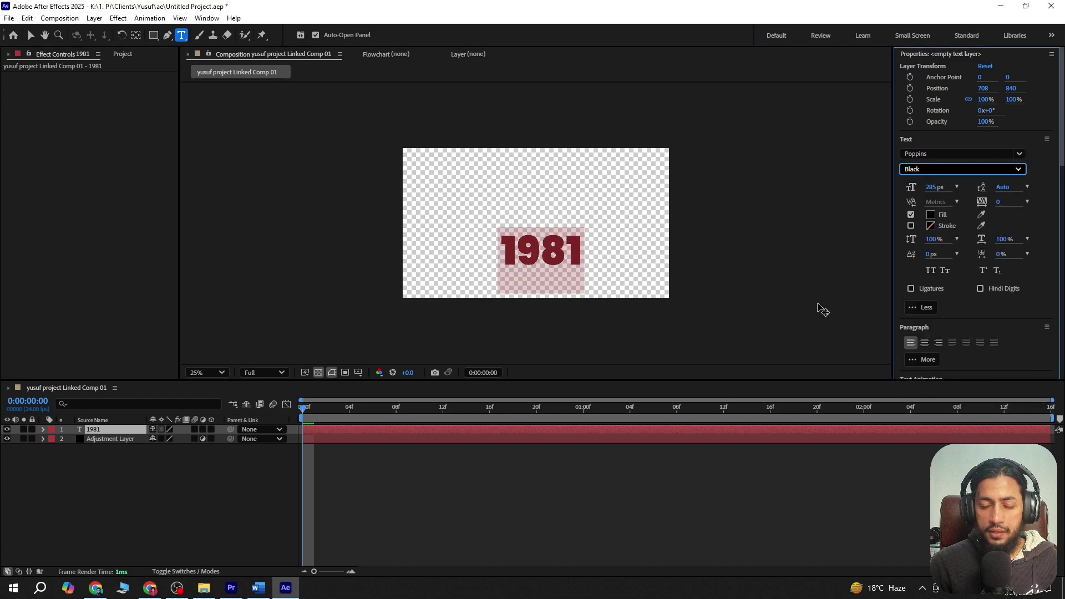
# Switch to Premiere Pro and play the section with the 1981 title to check how it looks over the warehouse footage
pyautogui.click(231, 587)
pyautogui.click(378, 401)
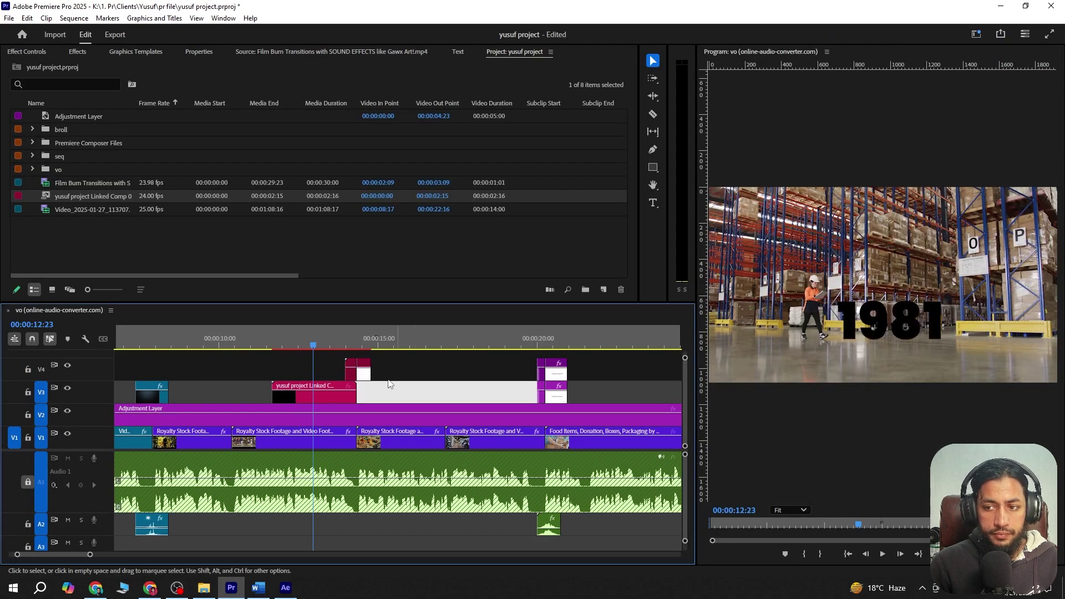
pyautogui.click(269, 342)
pyautogui.press('space')
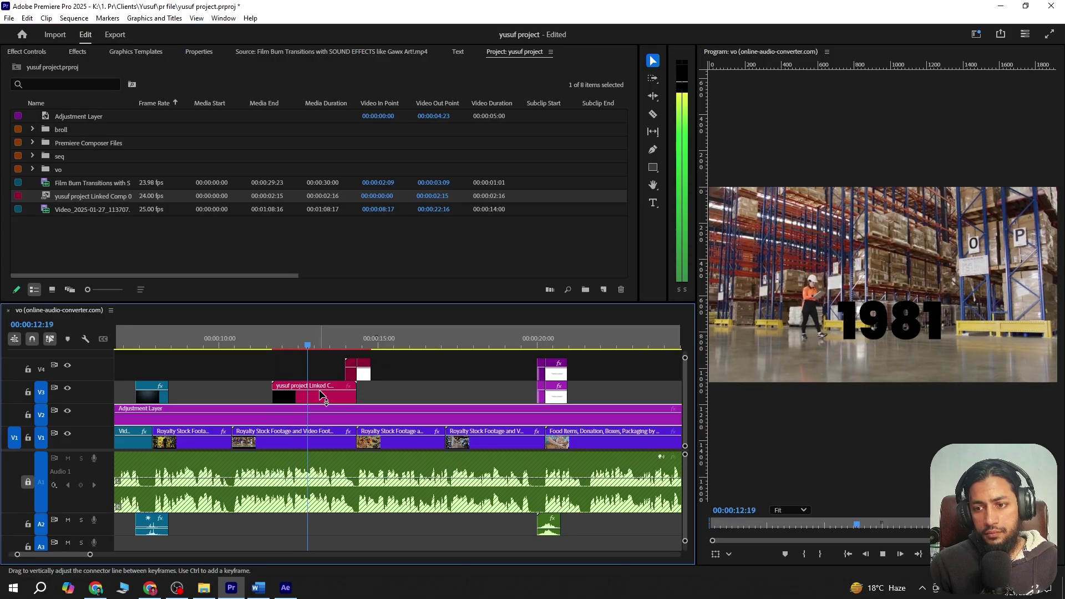
pyautogui.doubleClick(317, 388)
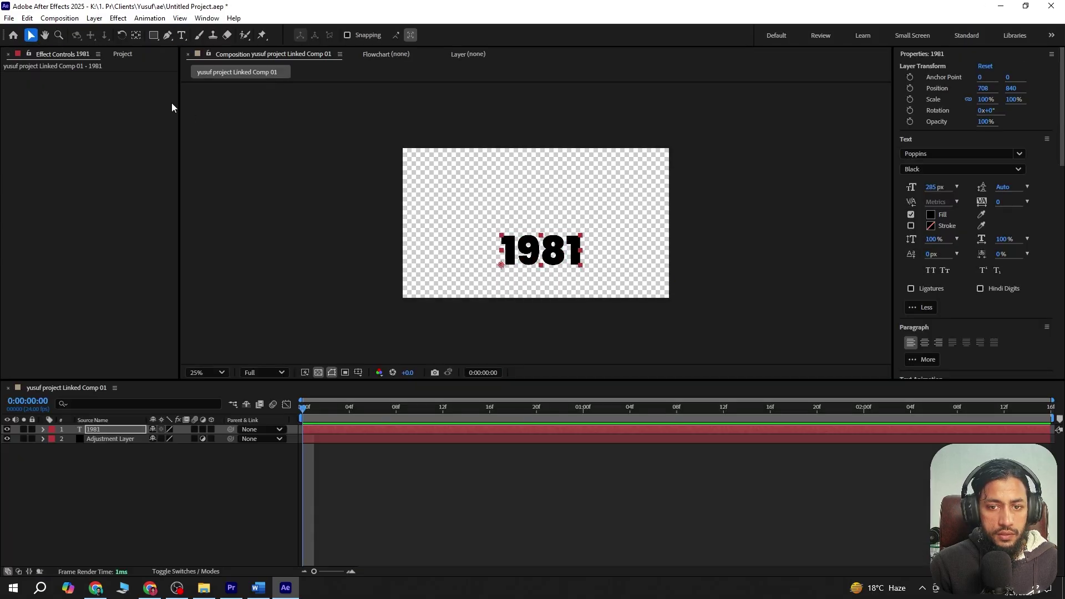
# In After Effects, move the 1981 text toward the frame's lower-right corner, at about 1140, 940, and change its font to Impact
pyautogui.moveTo(562, 253); pyautogui.dragTo(622, 267)
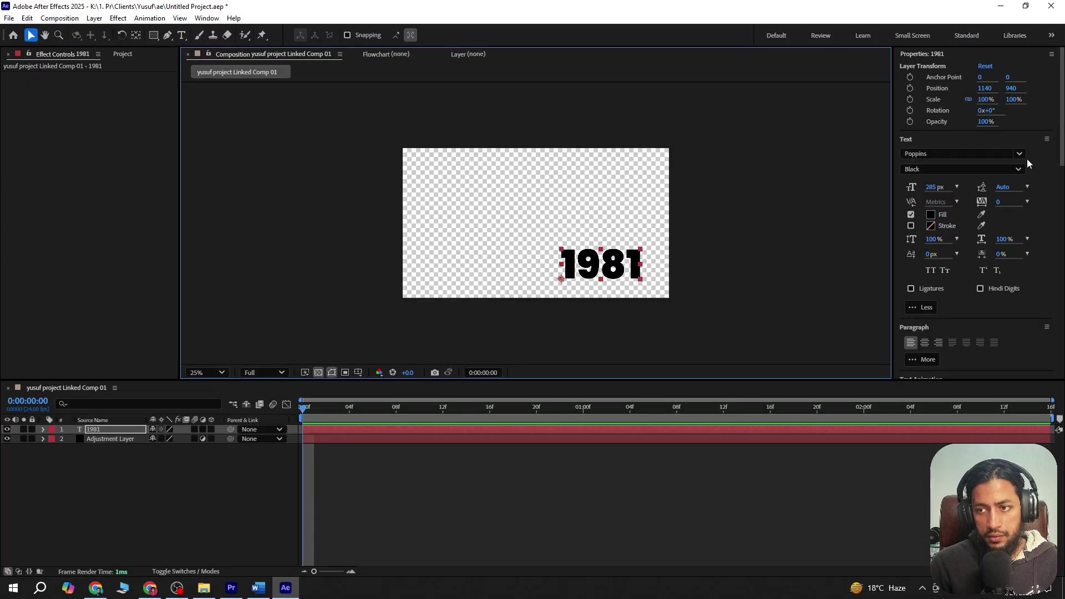
pyautogui.click(1019, 155)
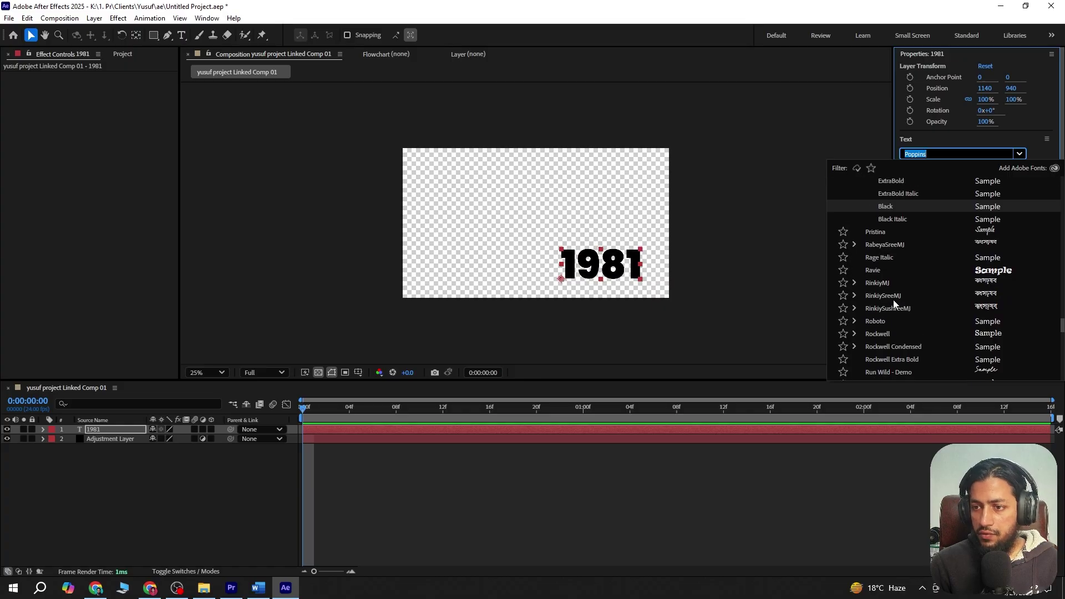
pyautogui.scroll(3, 914, 271)
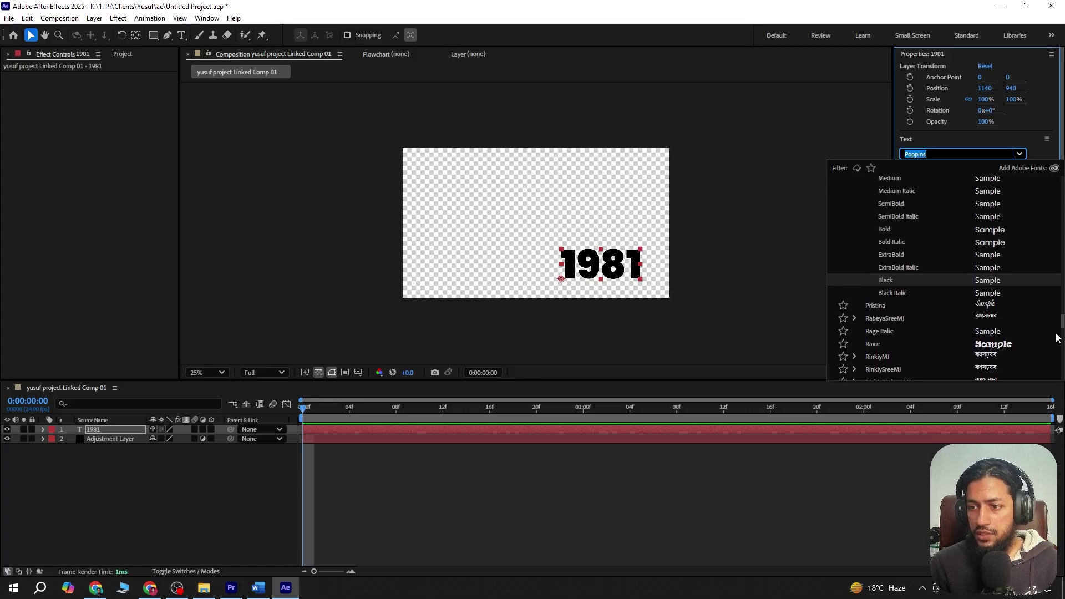
pyautogui.moveTo(1061, 322); pyautogui.dragTo(1060, 266)
pyautogui.click(887, 280)
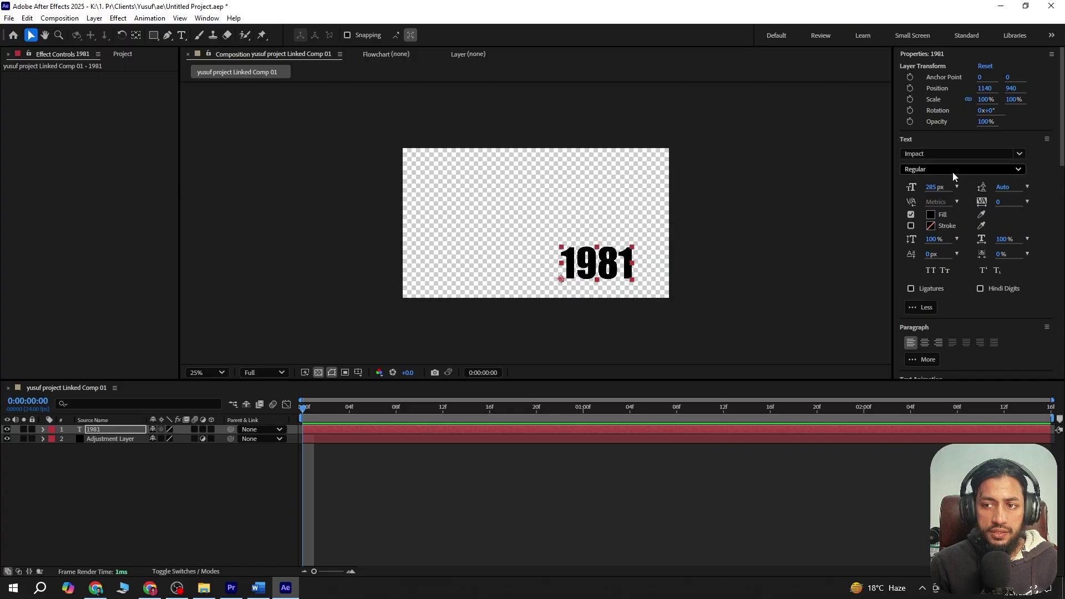
pyautogui.click(368, 483)
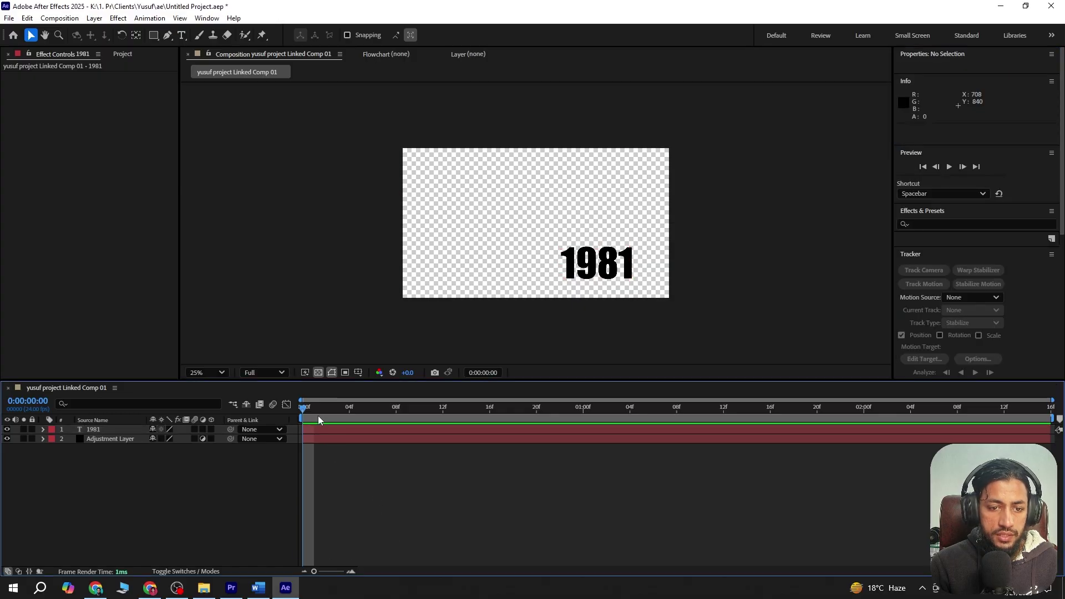
# Change the fill colour of the 1981 text layer to white
pyautogui.click(334, 430)
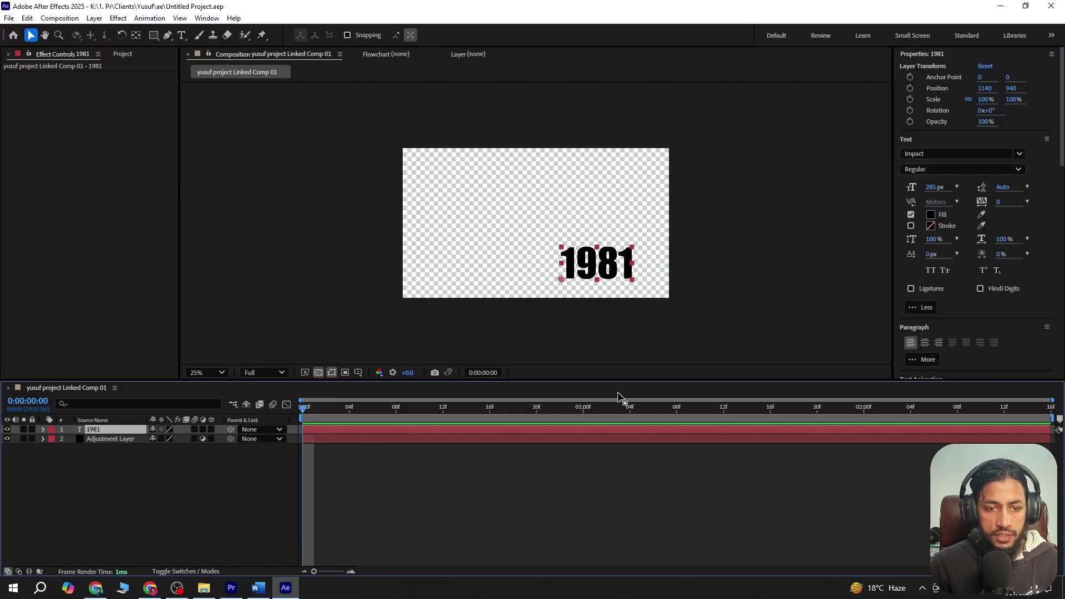
pyautogui.click(931, 226)
pyautogui.click(698, 196)
pyautogui.click(922, 199)
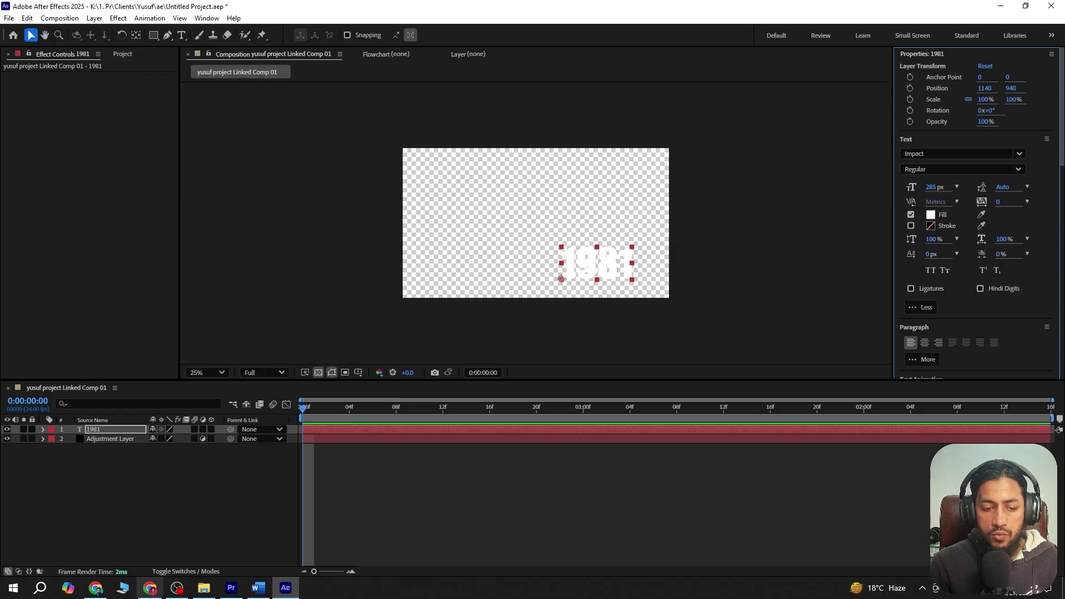
# Switch back to Premiere Pro and play the white 1981 title over the warehouse clip from about 12 seconds
pyautogui.click(232, 589)
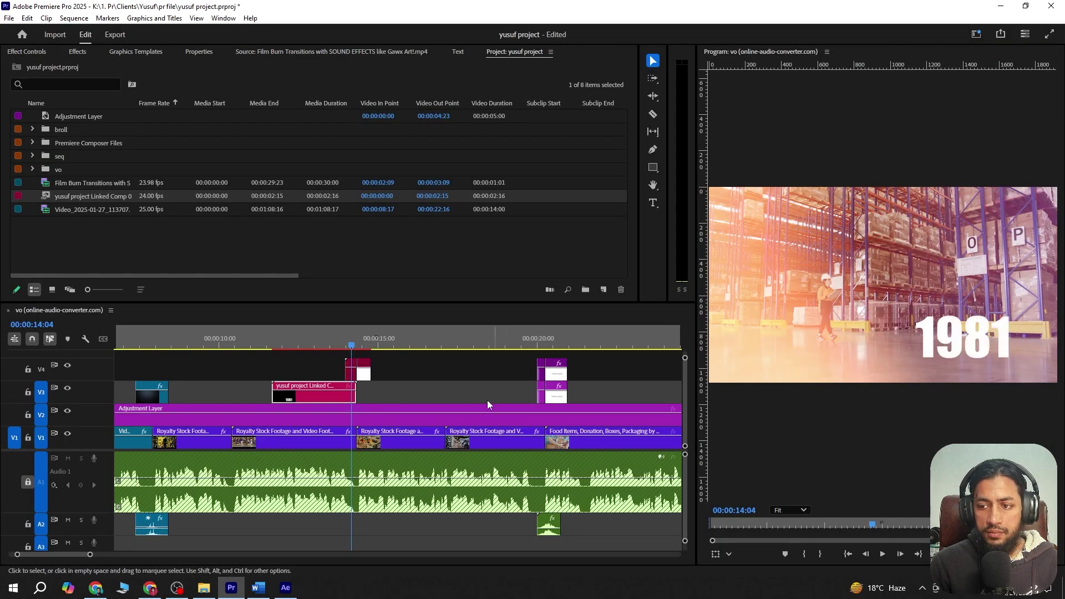
pyautogui.moveTo(487, 401); pyautogui.dragTo(358, 368)
pyautogui.click(286, 345)
pyautogui.press('space')
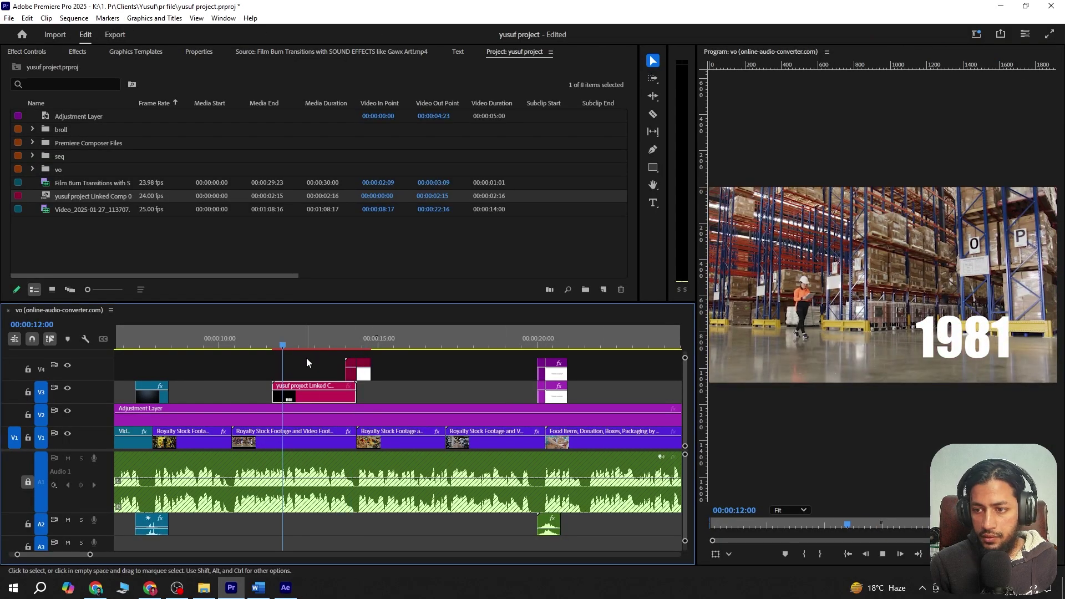
pyautogui.press('space')
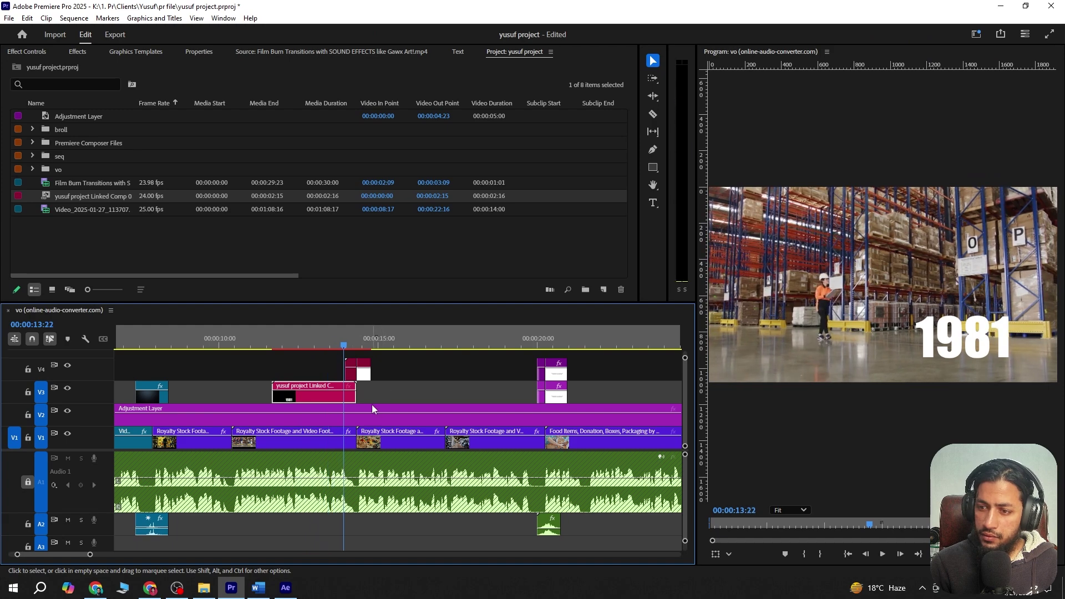
# In After Effects, give the 1981 text a yellow fill and a black stroke 8 px wide
pyautogui.click(285, 588)
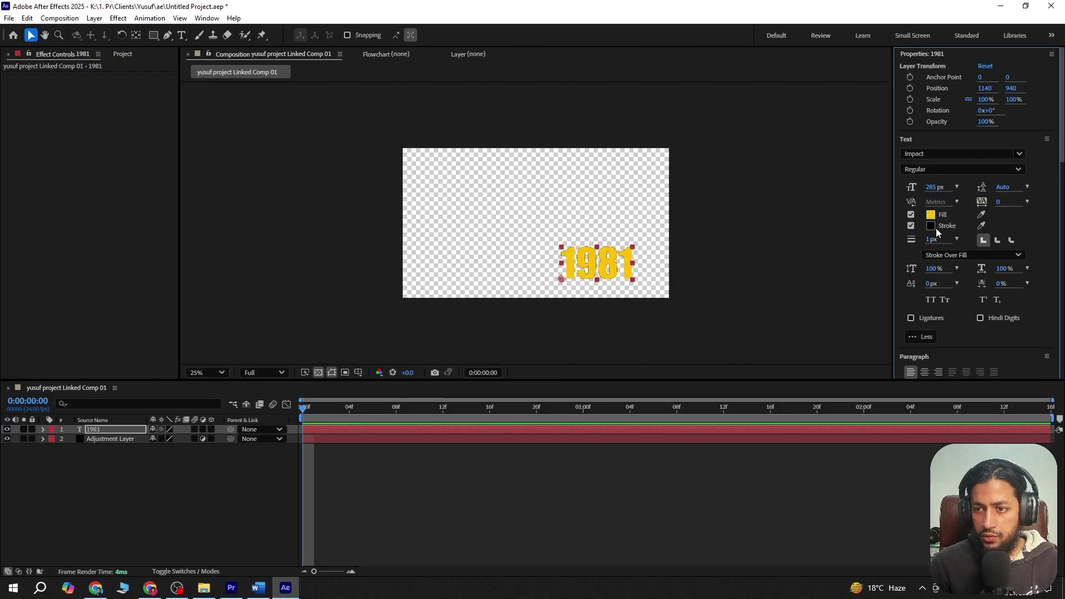
pyautogui.moveTo(931, 244); pyautogui.dragTo(943, 243)
pyautogui.click(143, 517)
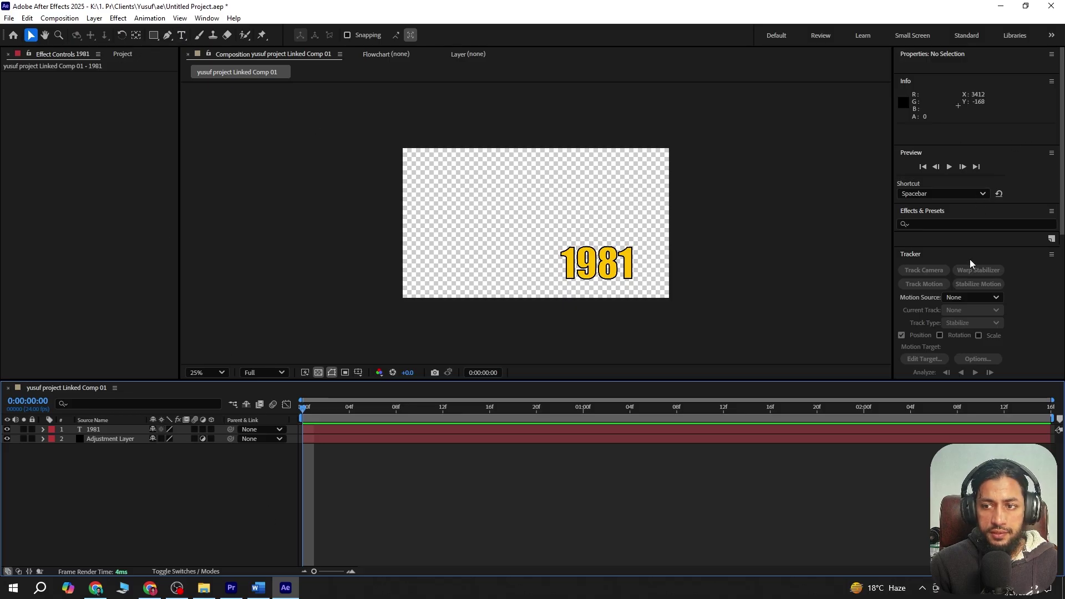
# Apply the Drop Shadow effect to the 1981 text layer with opacity 100% and distance 12
pyautogui.write('drop')
pyautogui.moveTo(951, 226); pyautogui.dragTo(351, 427)
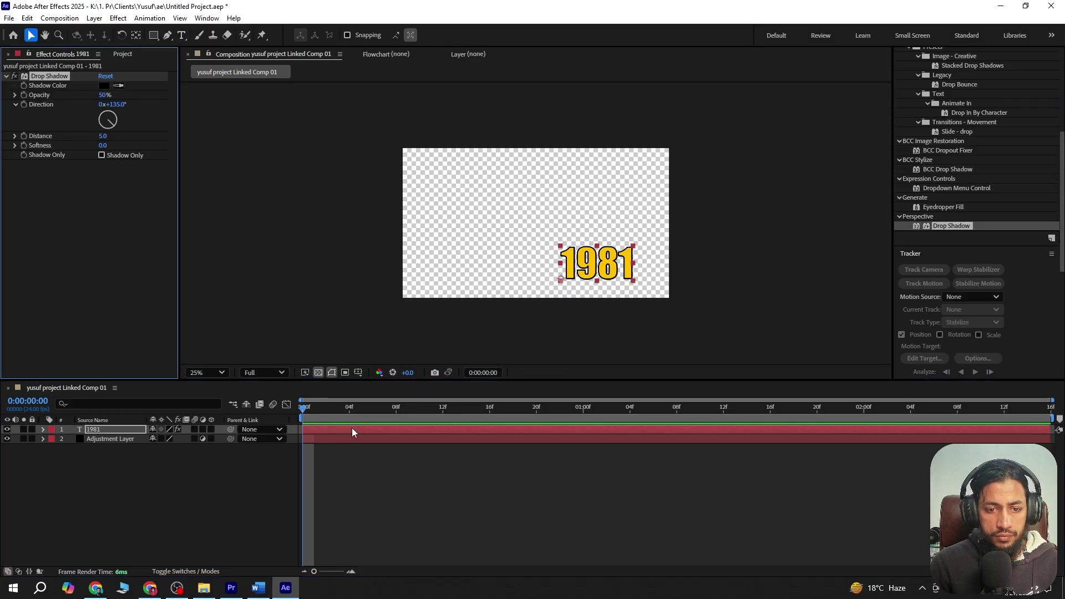
pyautogui.moveTo(103, 95); pyautogui.dragTo(328, 138)
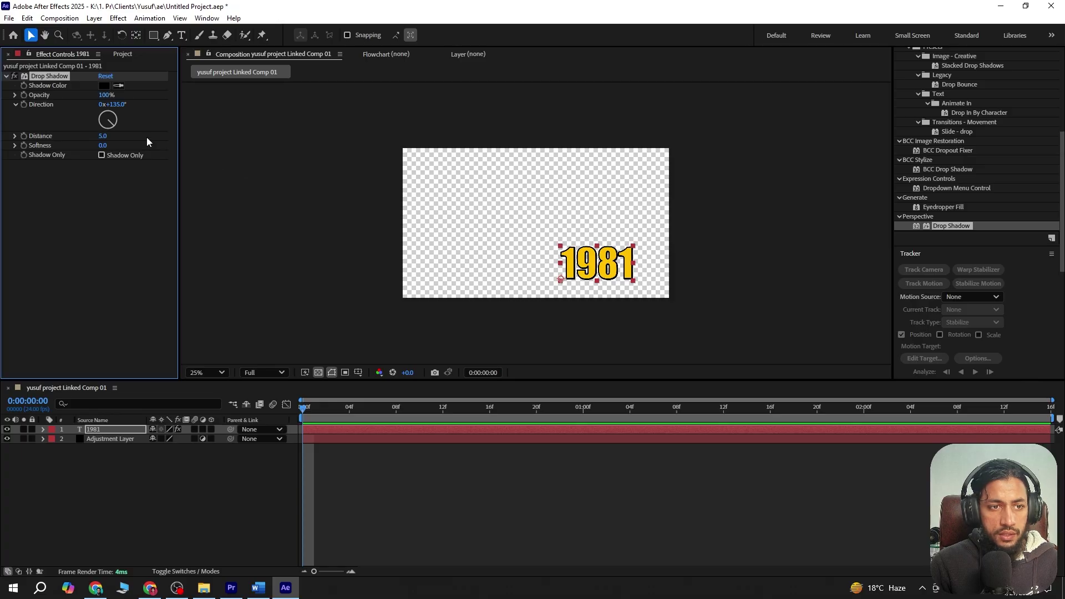
pyautogui.moveTo(102, 137); pyautogui.dragTo(111, 136)
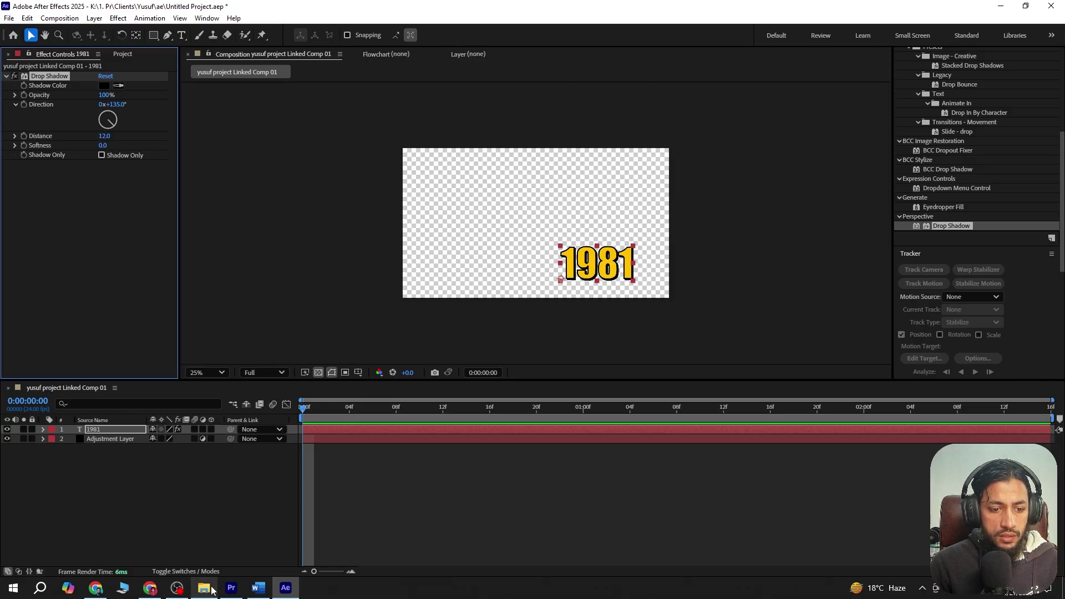
# Check the shadowed title in Premiere Pro, return to After Effects and change the 1981 text's stroke colour to white (FFFFFF)
pyautogui.click(231, 587)
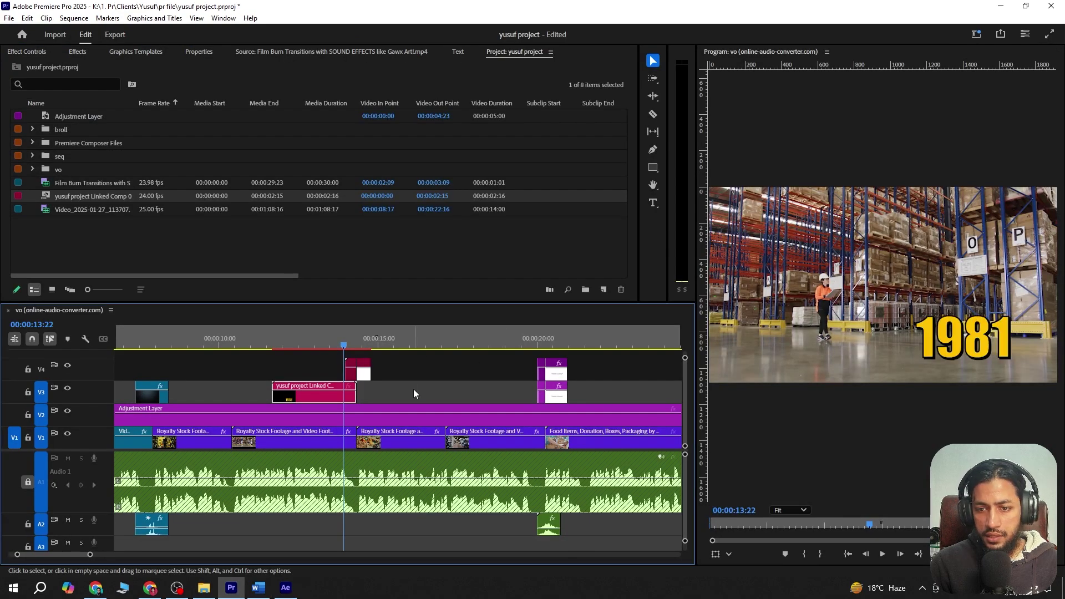
pyautogui.click(413, 388)
pyautogui.hotkey('alt', 'Tab')
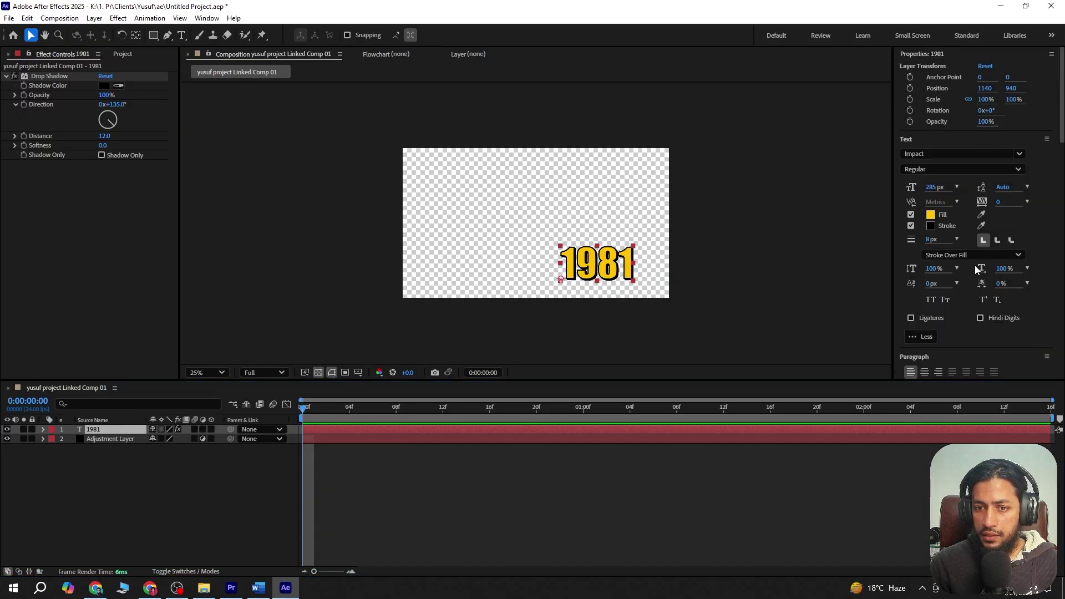
pyautogui.click(930, 226)
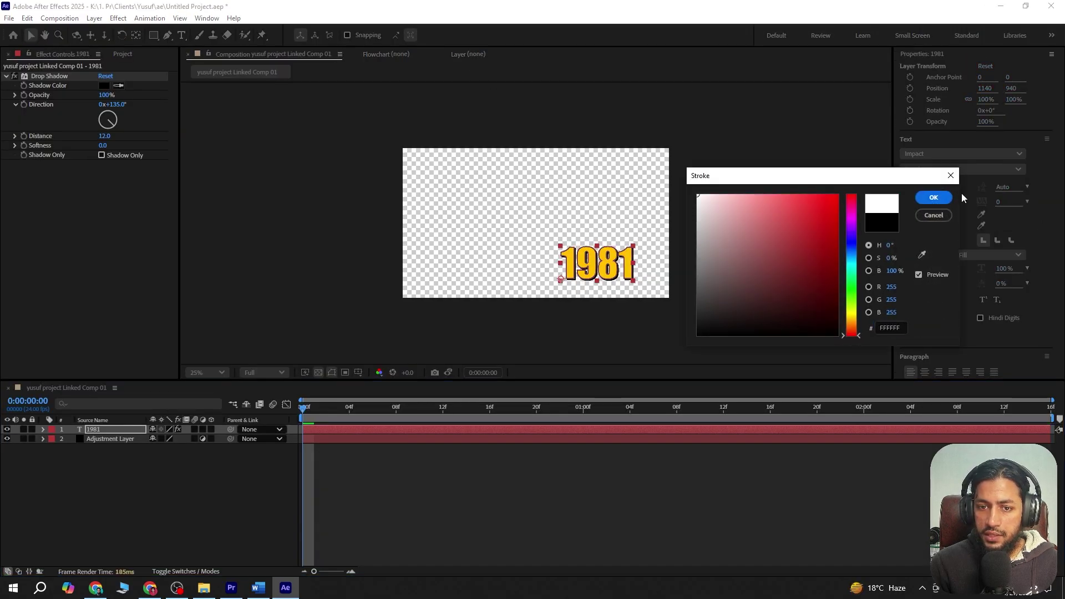
pyautogui.click(937, 199)
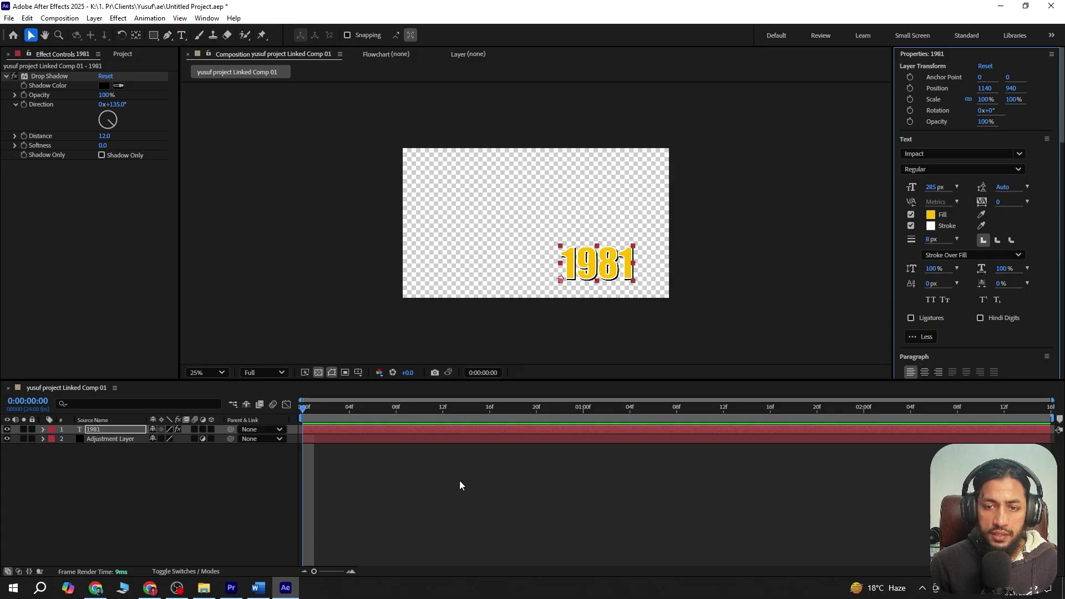
# Set the 1981 drop shadow's distance to 18, try a softness of 35 against the footage in Premiere Pro, and reset softness to 0
pyautogui.click(342, 430)
pyautogui.moveTo(105, 136); pyautogui.dragTo(120, 145)
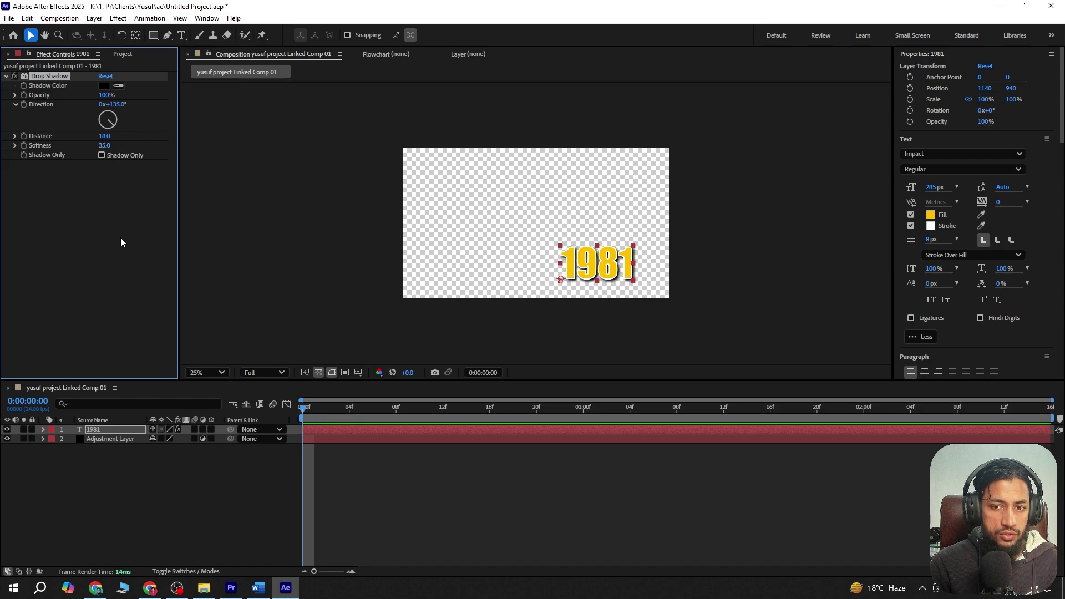
pyautogui.click(231, 588)
pyautogui.click(280, 590)
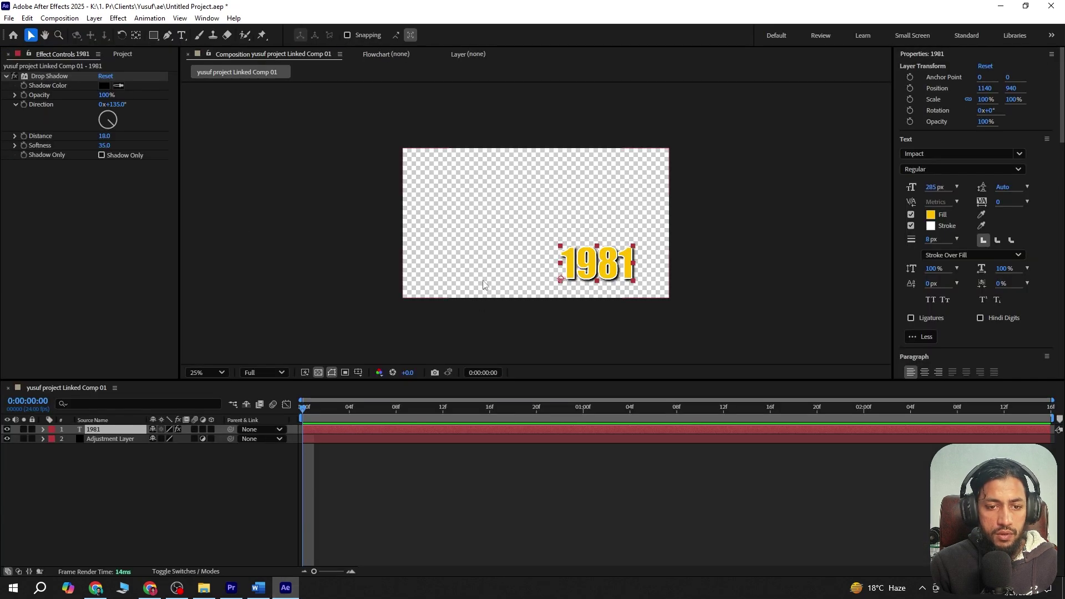
pyautogui.moveTo(107, 146); pyautogui.dragTo(4, 195)
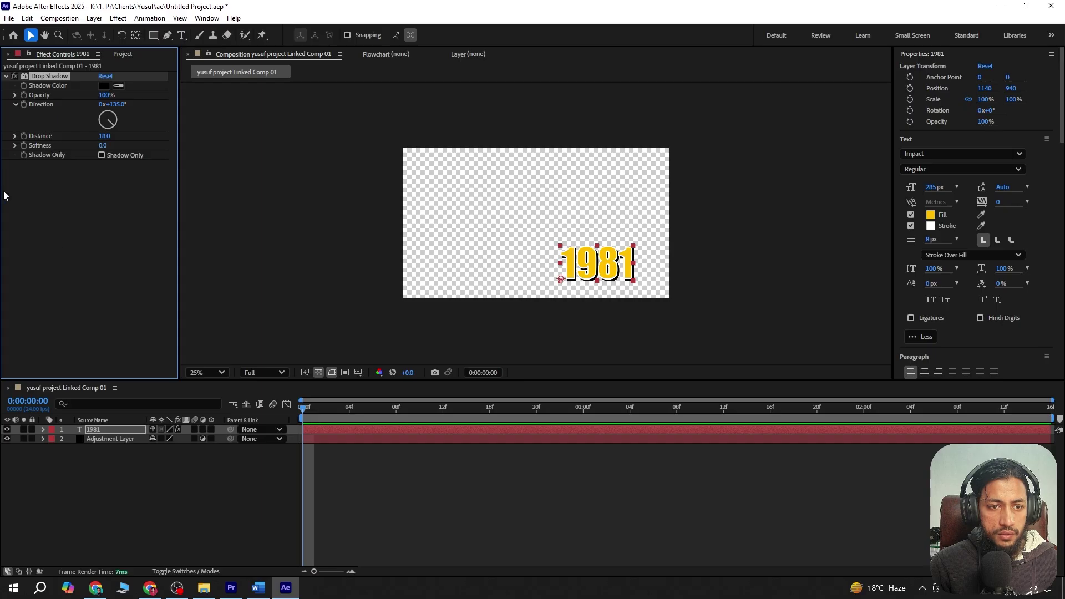
# Switch to Premiere Pro and play the restyled 1981 title over the warehouse clip from about 11 seconds
pyautogui.click(232, 588)
pyautogui.click(257, 342)
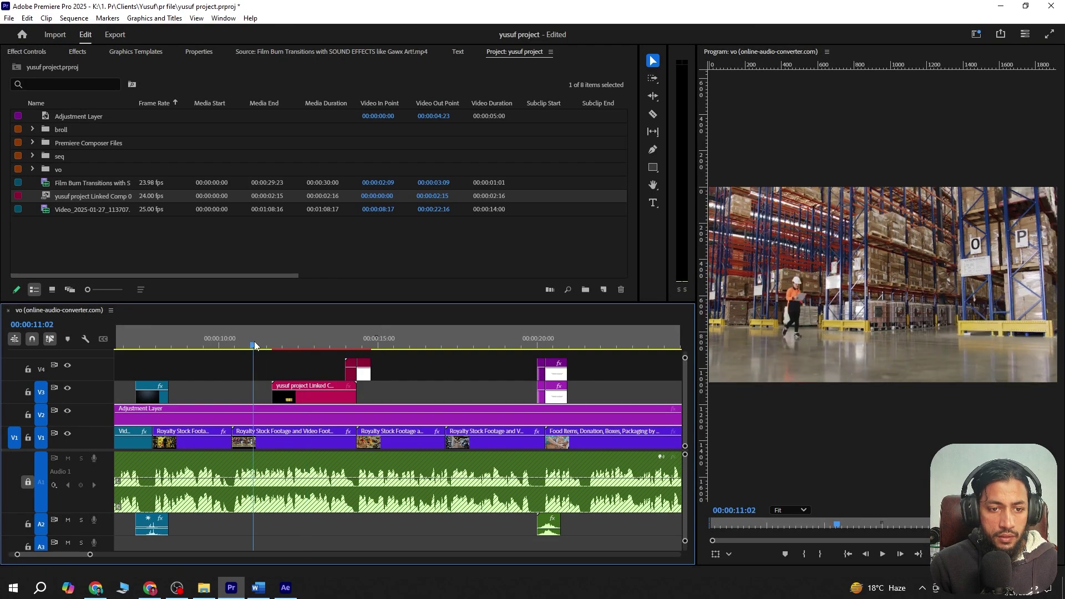
pyautogui.press('space')
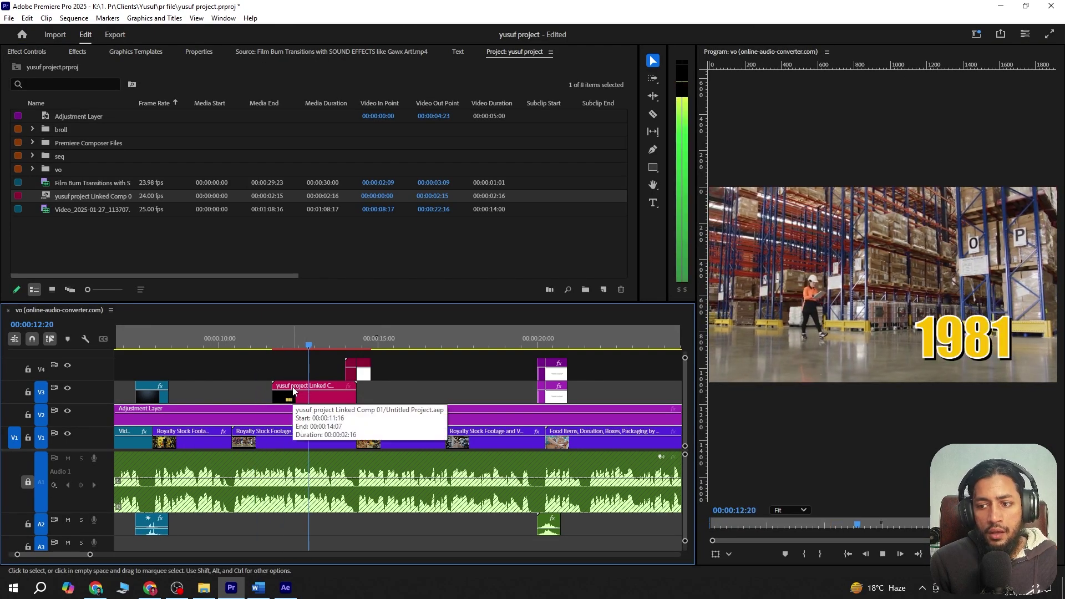
# Return to After Effects and apply a text-layer transition preset from Animation Composer 3 to the start of the 1981 layer
pyautogui.doubleClick(292, 387)
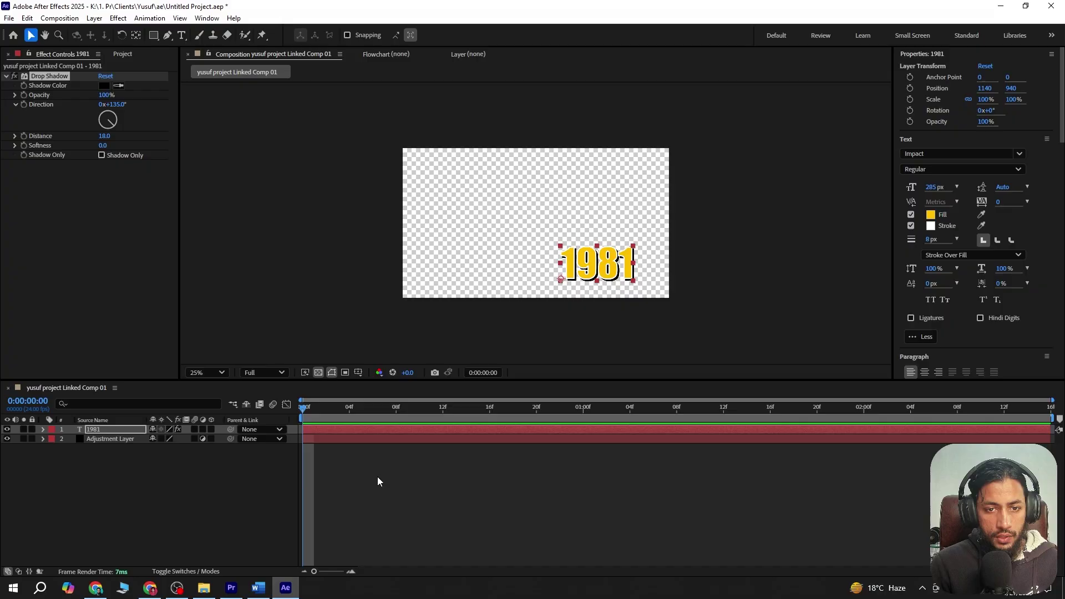
pyautogui.click(315, 426)
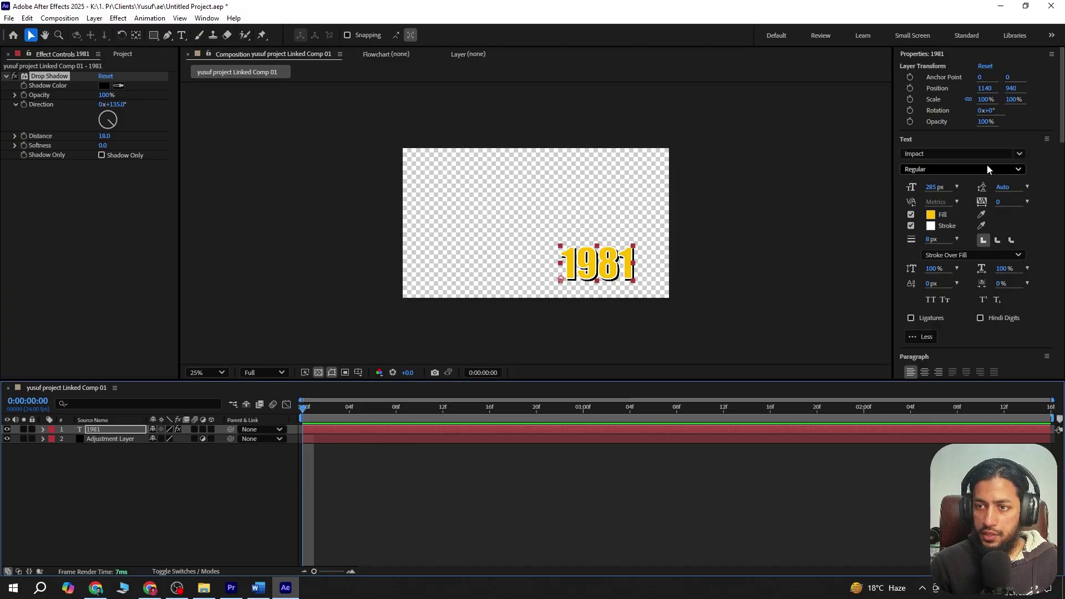
pyautogui.click(107, 216)
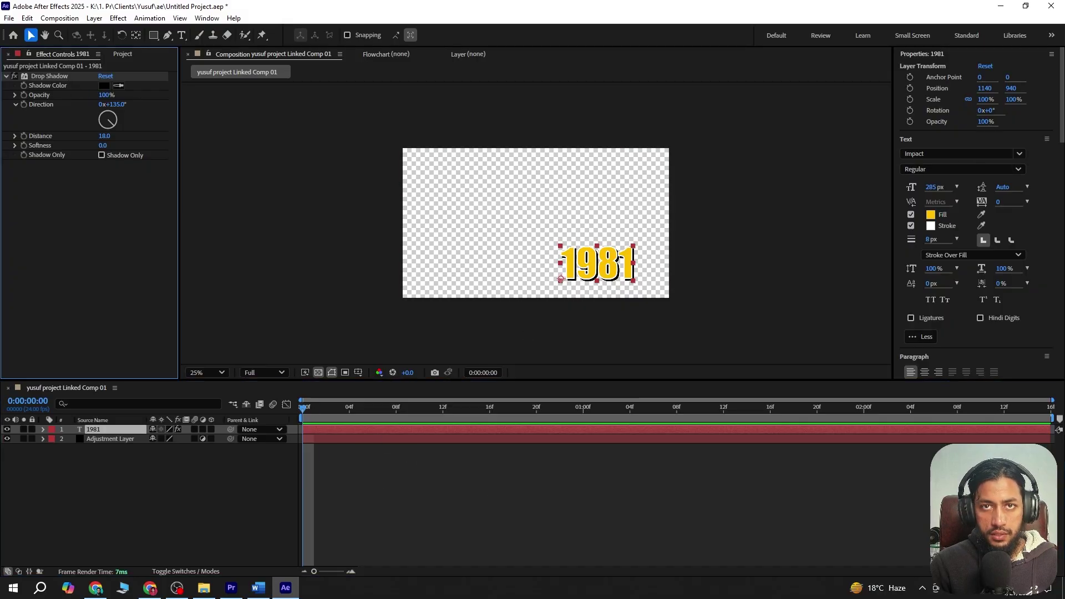
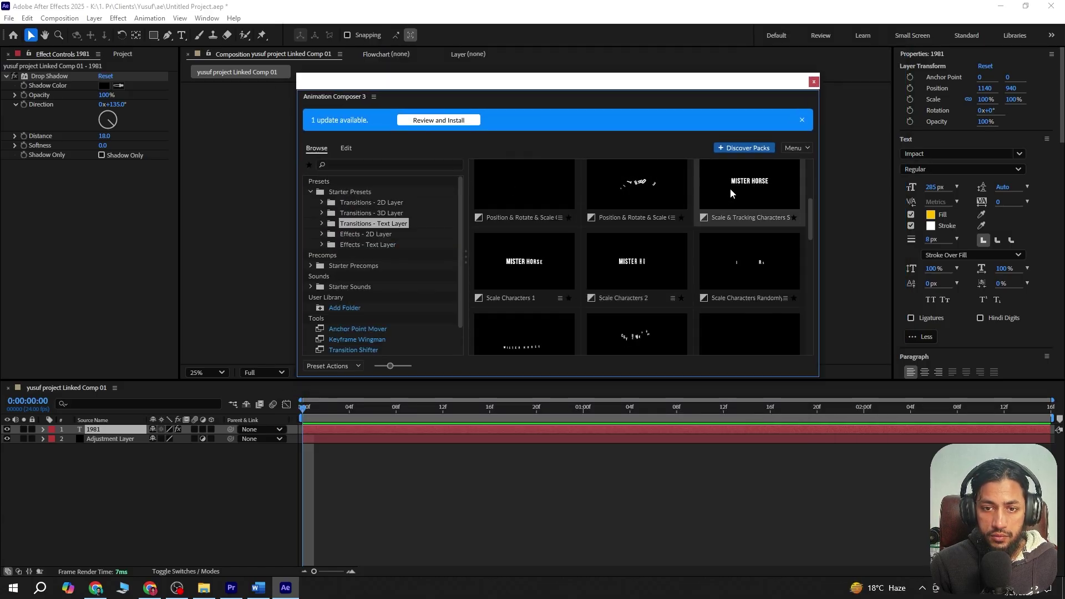
pyautogui.doubleClick(625, 331)
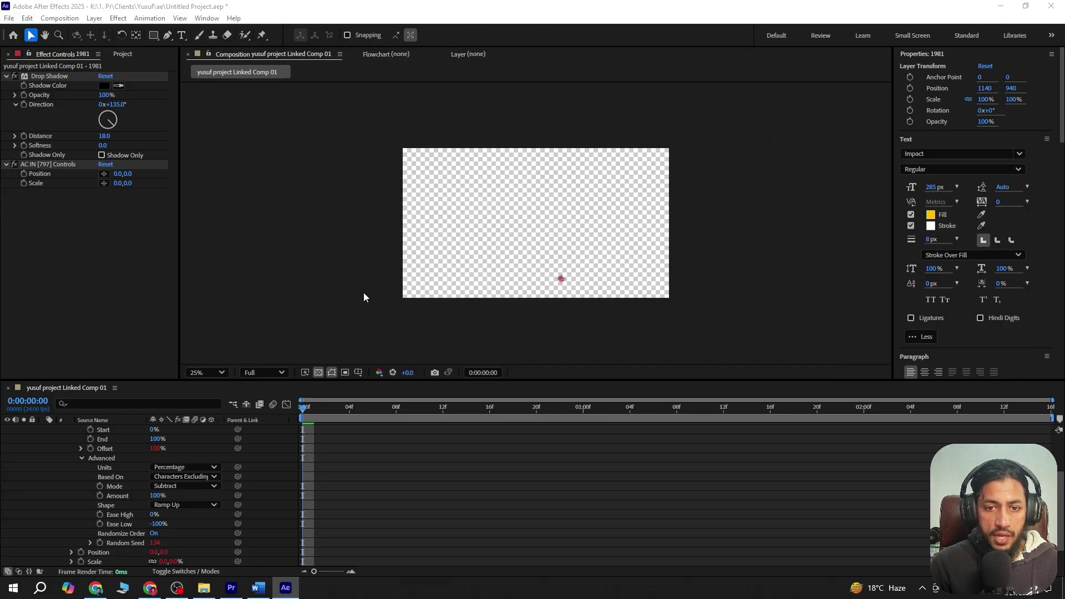
# Switch to Premiere Pro and play the sequence from the animated 1981 title through to the supermarket clip
pyautogui.hotkey('alt', 'Tab')
pyautogui.press('space')
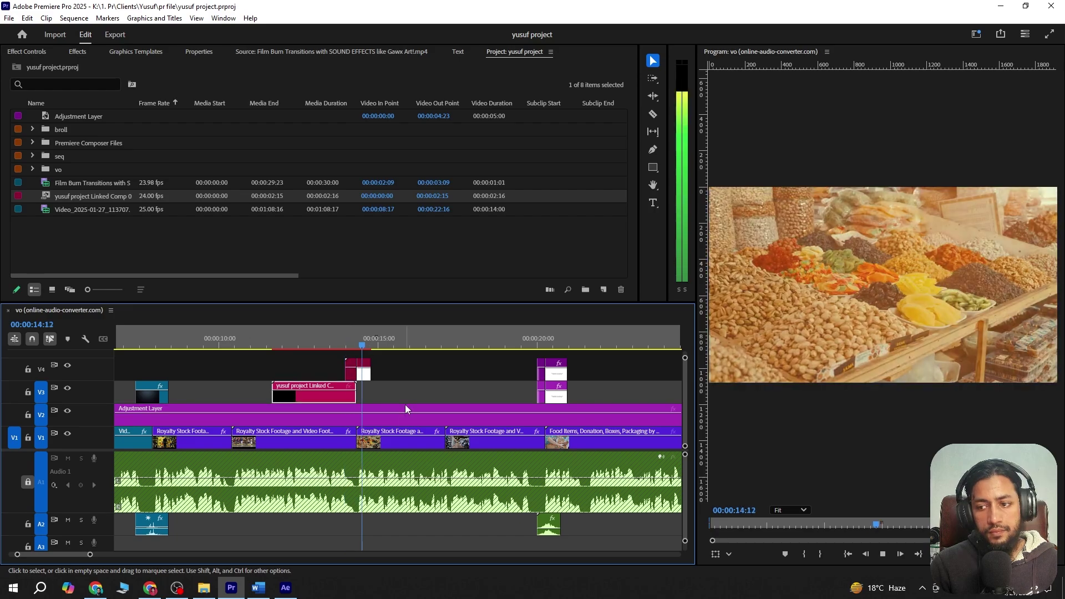
pyautogui.scroll(-5, 356, 414)
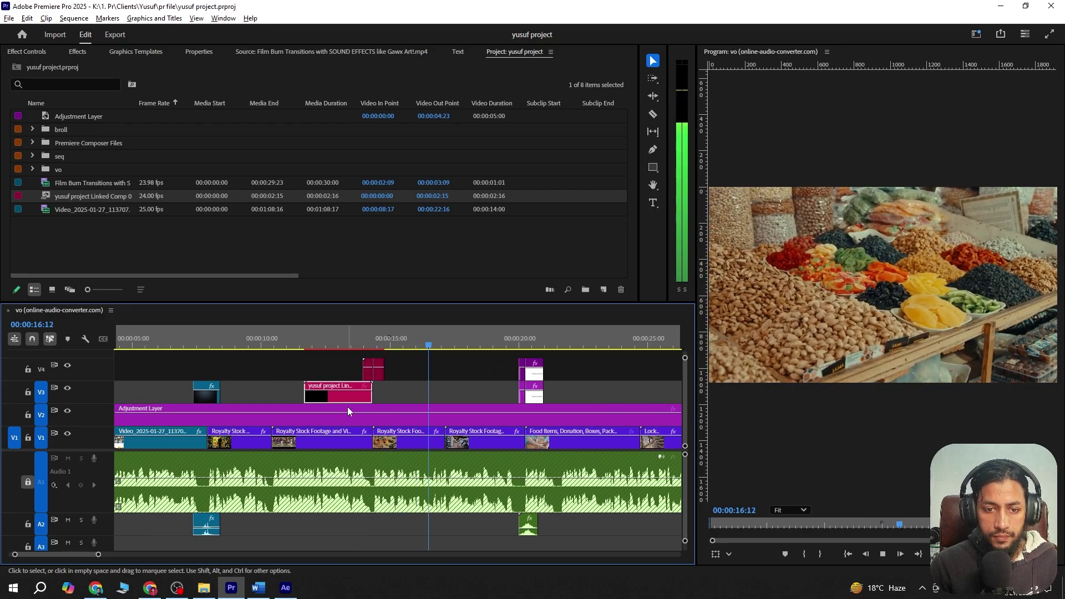
pyautogui.scroll(3, 346, 402)
pyautogui.scroll(-1, 405, 400)
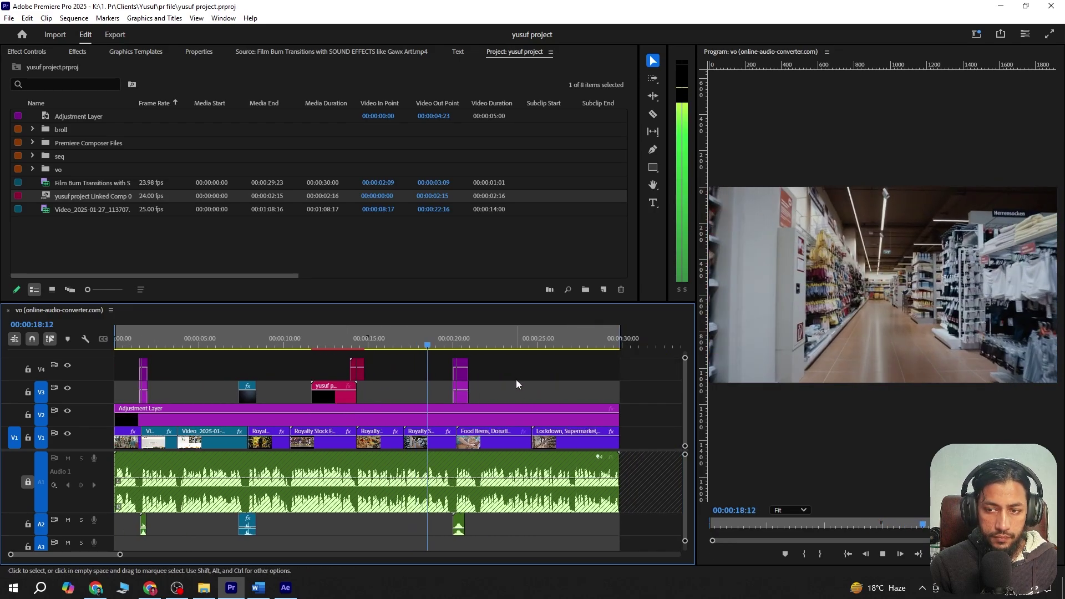
pyautogui.scroll(-2, 517, 392)
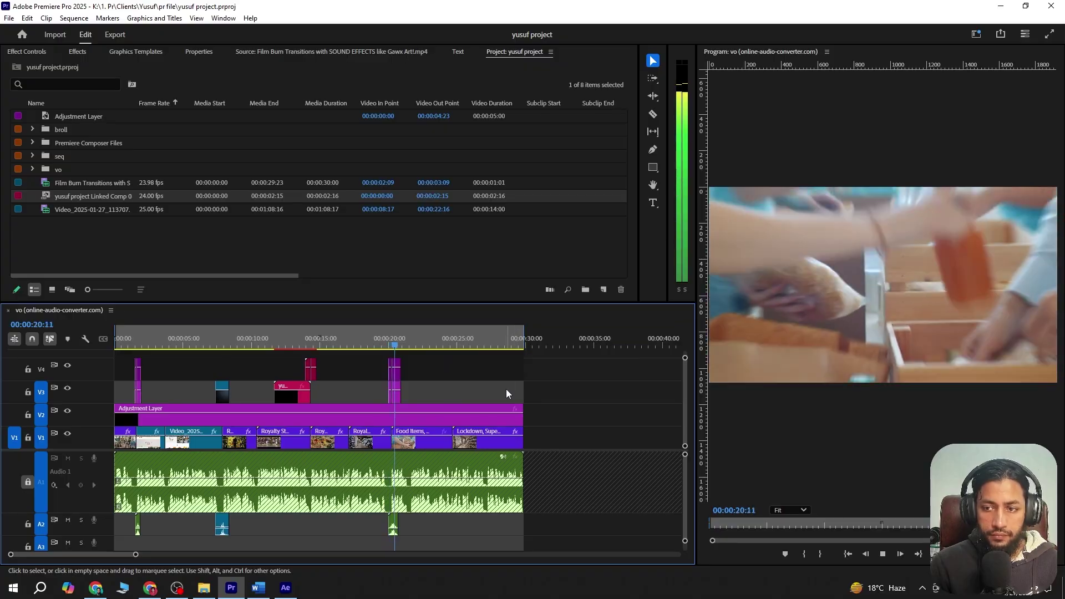
pyautogui.scroll(-1, 470, 399)
pyautogui.scroll(1, 445, 399)
pyautogui.scroll(-1, 463, 405)
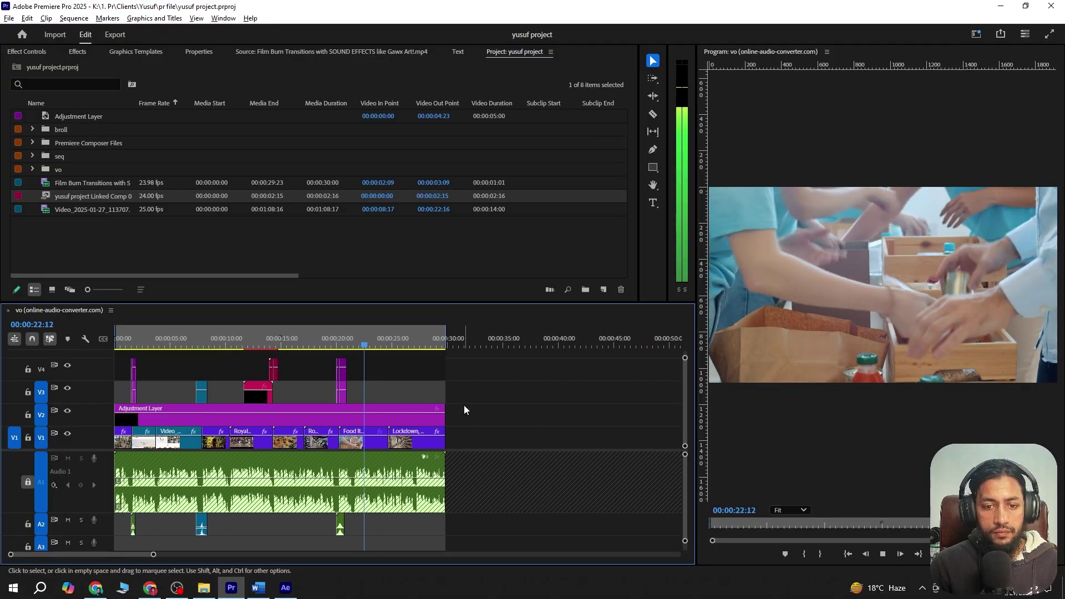
pyautogui.scroll(1, 422, 390)
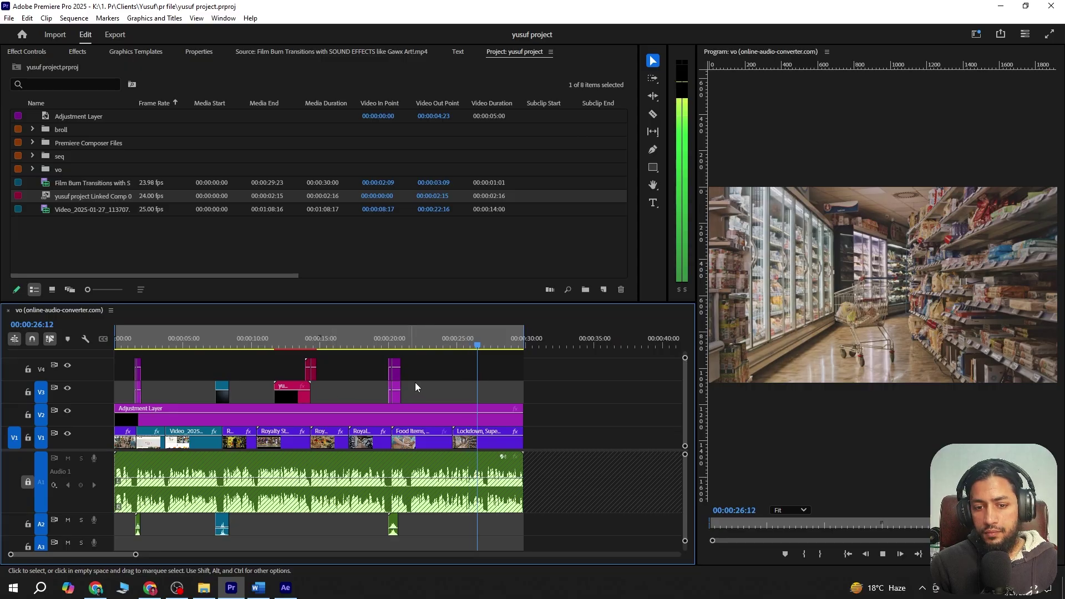
# Replay the closing supermarket clip from about 26 seconds, and review the sequence again from about 19 seconds
pyautogui.click(482, 354)
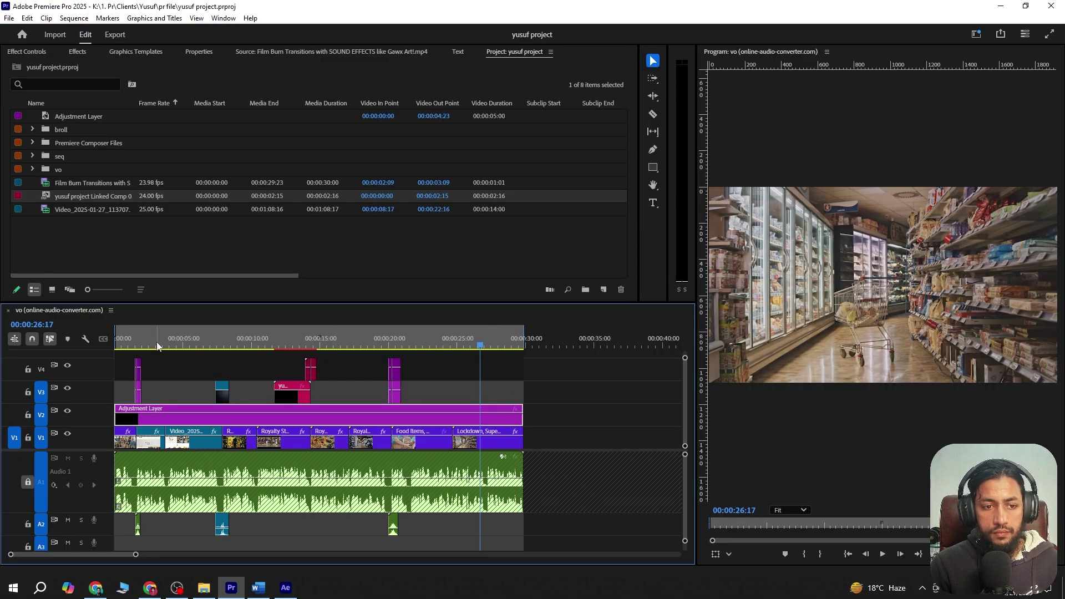
pyautogui.press('space')
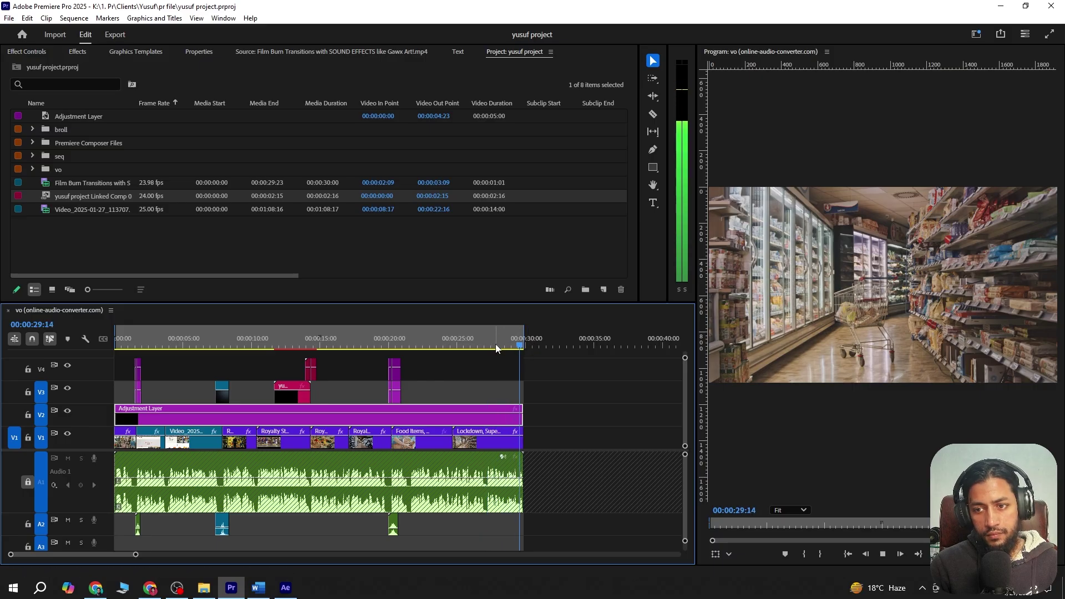
pyautogui.moveTo(460, 347); pyautogui.dragTo(391, 348)
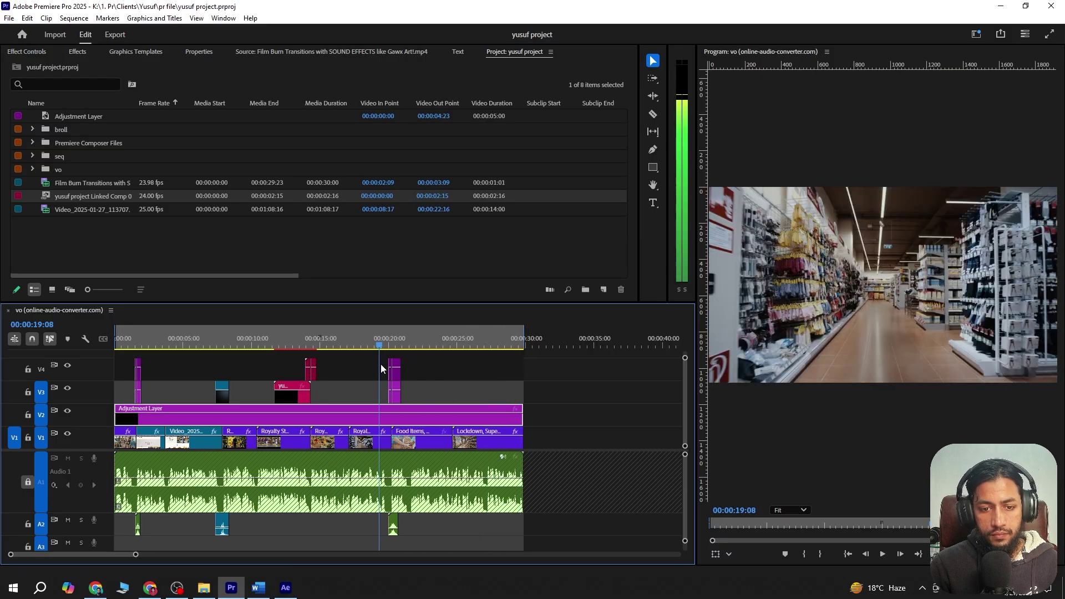
pyautogui.press('space')
# Paste an adjustment layer on V3 at 00:00:27:01 and trim its end to the end of the supermarket clip
pyautogui.press('=')
pyautogui.press('=')
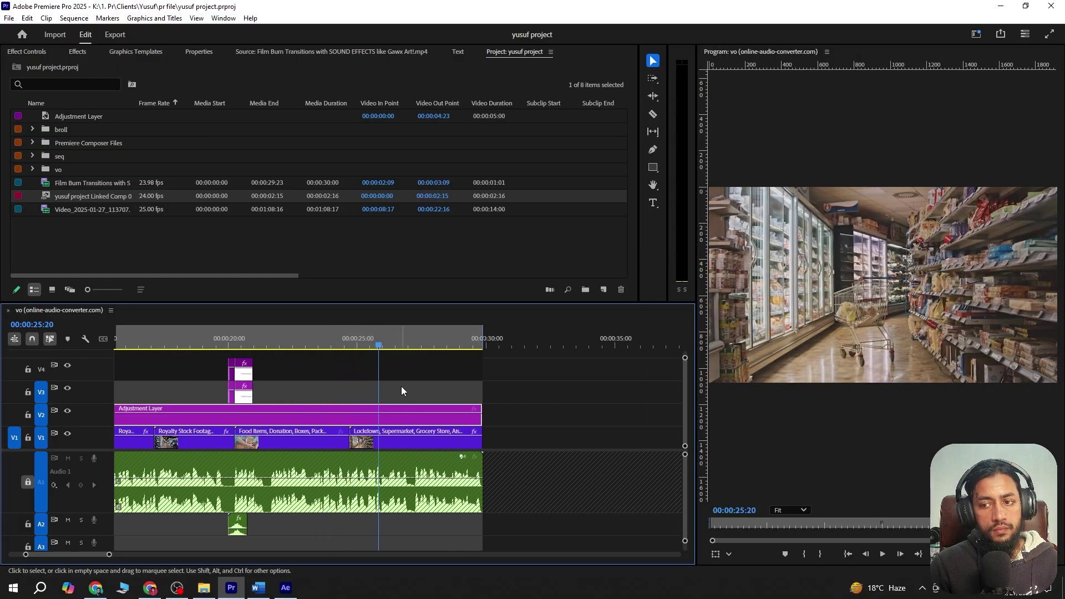
pyautogui.hotkey('ctrl', 'v')
pyautogui.moveTo(587, 397); pyautogui.dragTo(516, 397)
pyautogui.press('=')
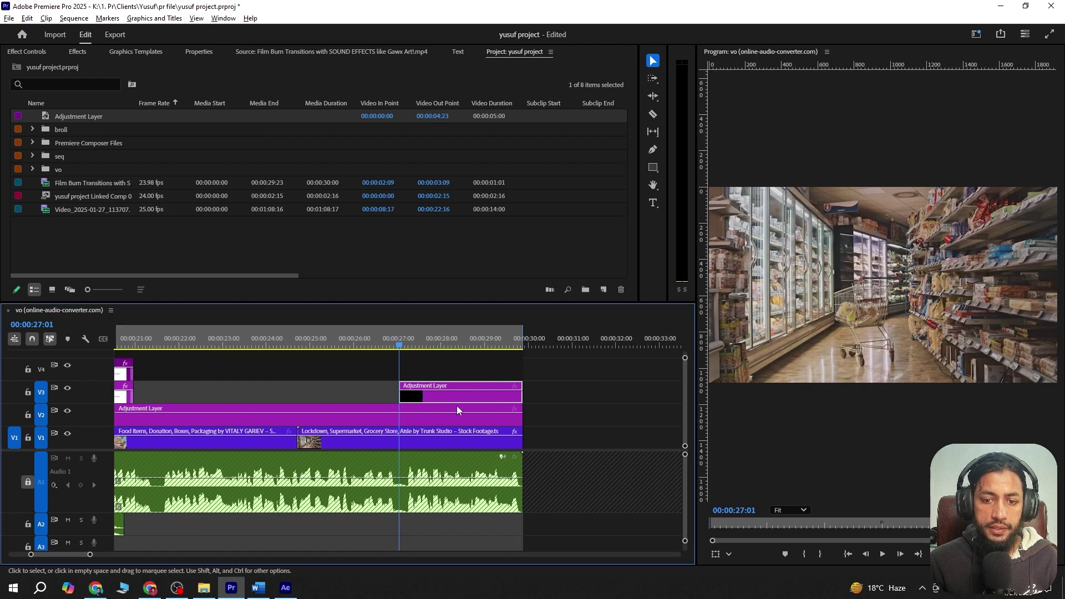
pyautogui.scroll(-2, 354, 404)
pyautogui.press('=')
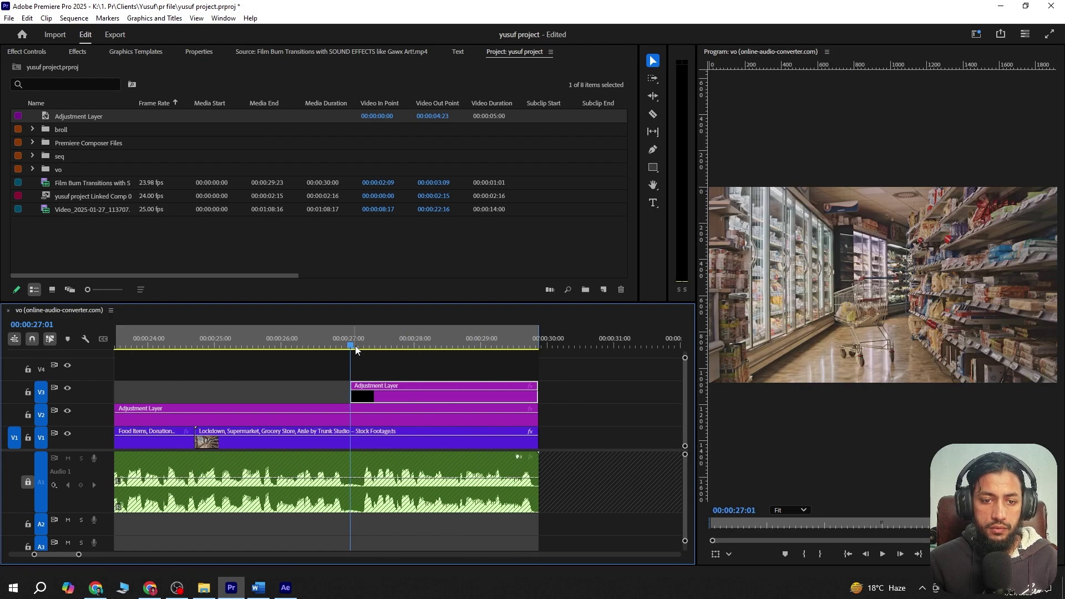
# Play the new adjustment layer's section, and replace that V3 adjustment layer with a linked After Effects composition
pyautogui.press('space')
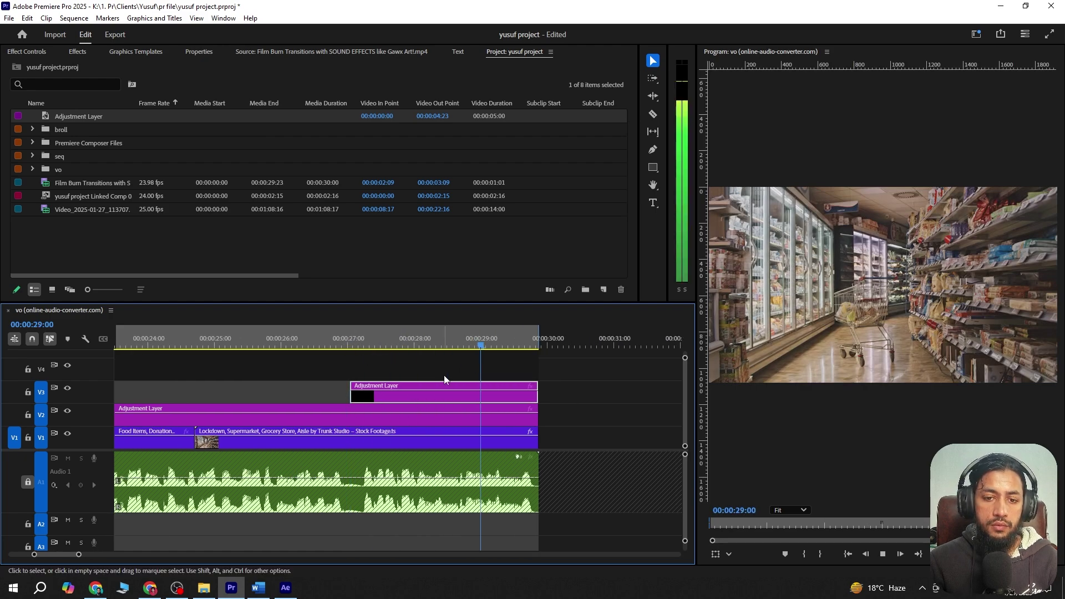
pyautogui.click(412, 343)
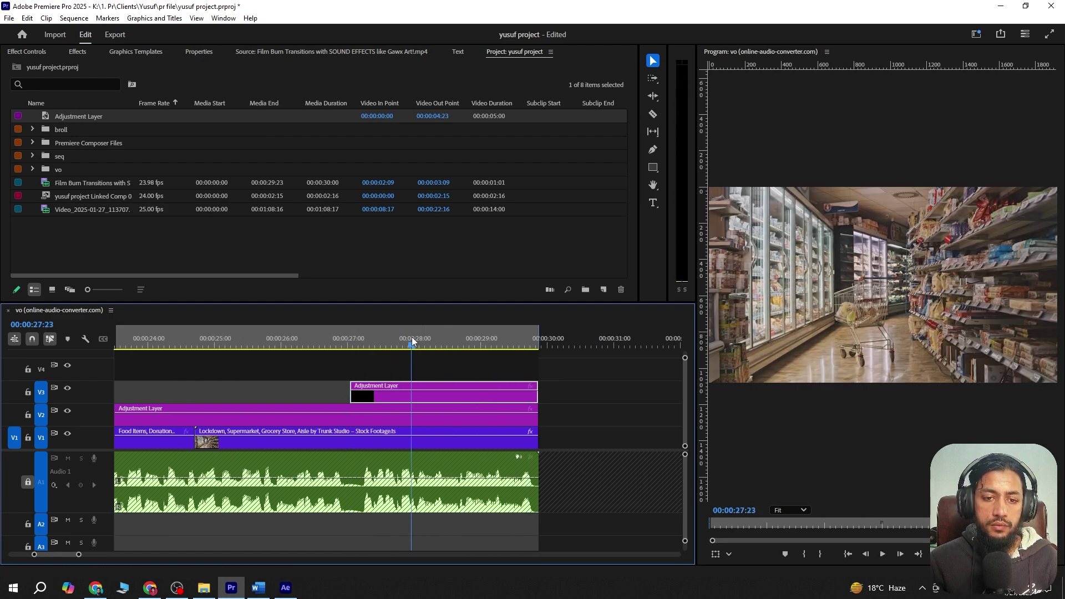
pyautogui.rightClick(381, 397)
pyautogui.click(458, 154)
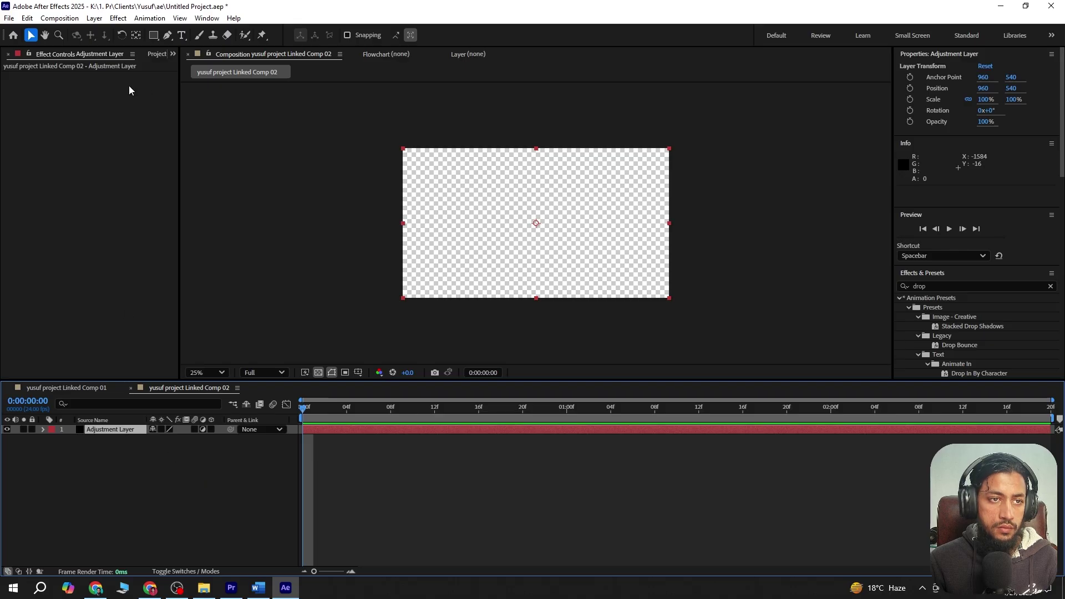
# Draw a circle about 88 px wide with the Ellipse tool in the upper-left part of the new composition's frame
pyautogui.click(202, 522)
pyautogui.moveTo(154, 35); pyautogui.dragTo(216, 59)
pyautogui.moveTo(456, 191); pyautogui.dragTo(473, 208)
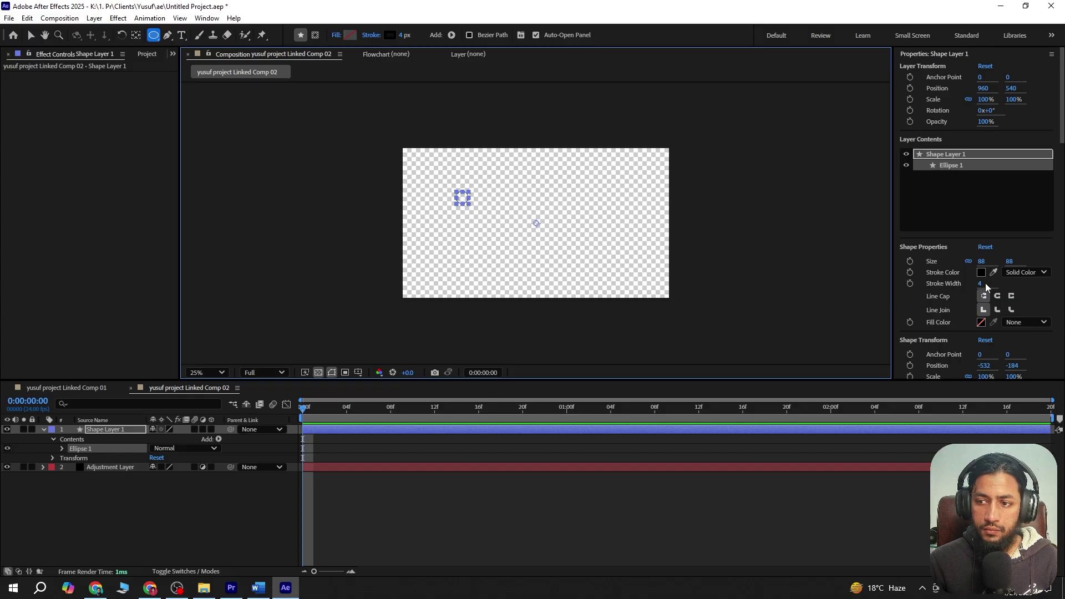
# Set the circle's stroke width to 34 px and its stroke color to yellow FFBA00, and check it over the clip in Premiere Pro
pyautogui.moveTo(985, 282); pyautogui.dragTo(1001, 279)
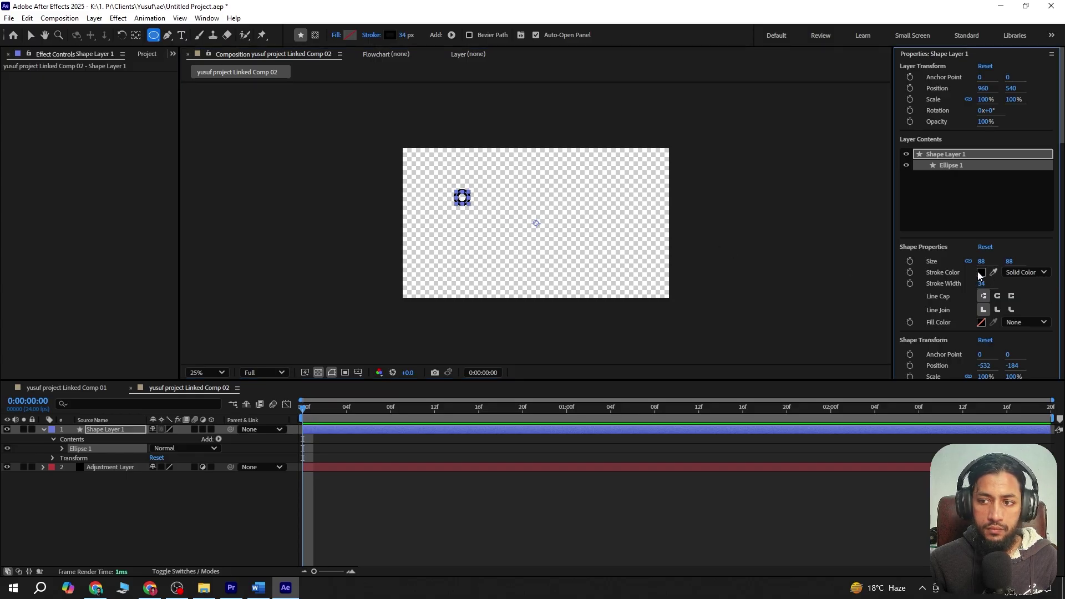
pyautogui.click(981, 272)
pyautogui.click(697, 195)
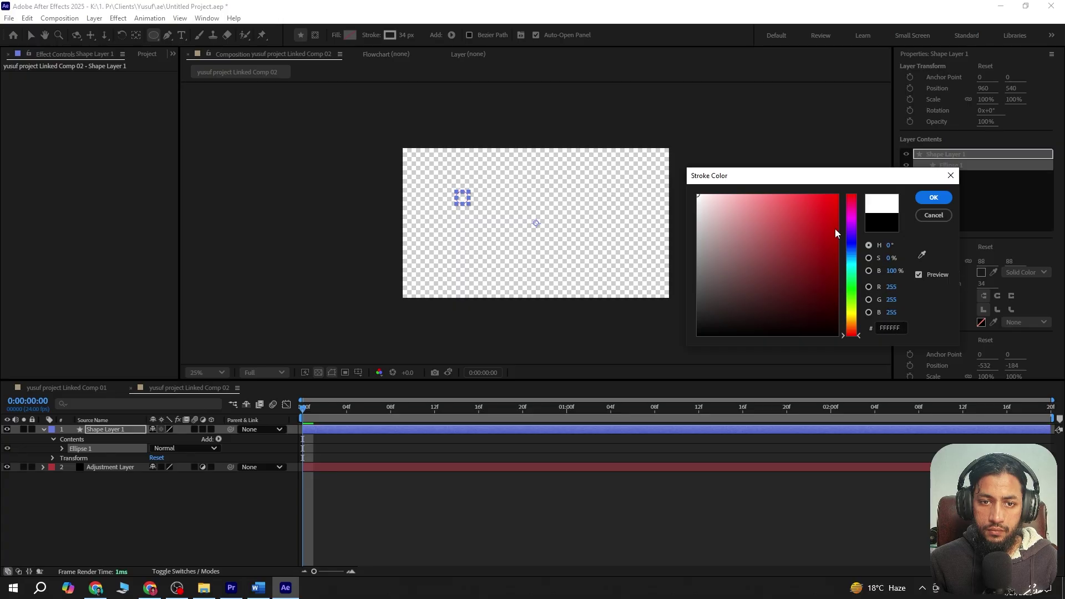
pyautogui.moveTo(857, 310); pyautogui.dragTo(858, 319)
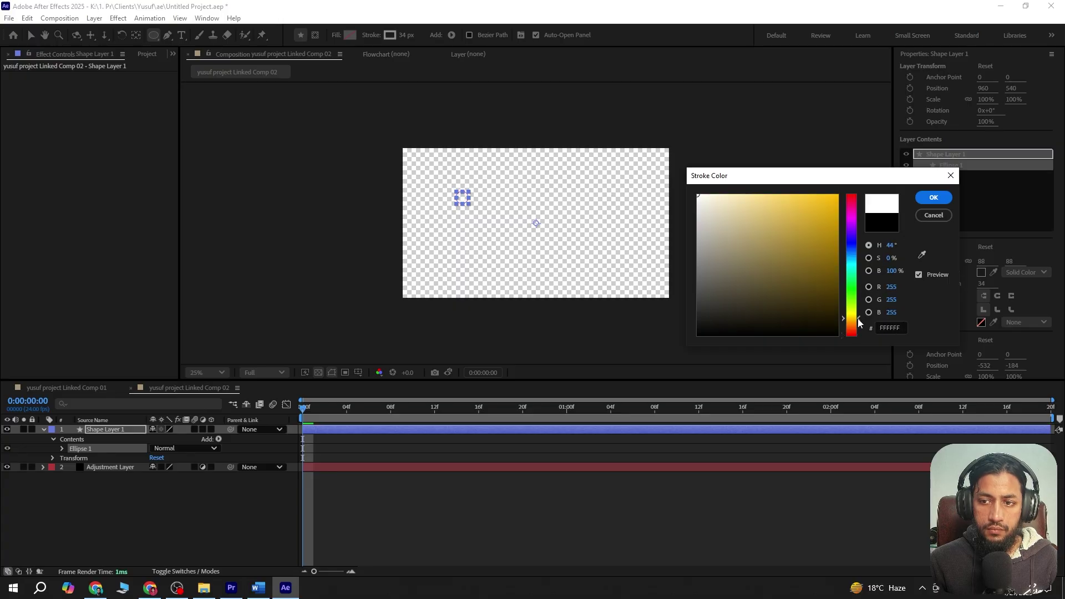
pyautogui.moveTo(783, 267); pyautogui.dragTo(918, 144)
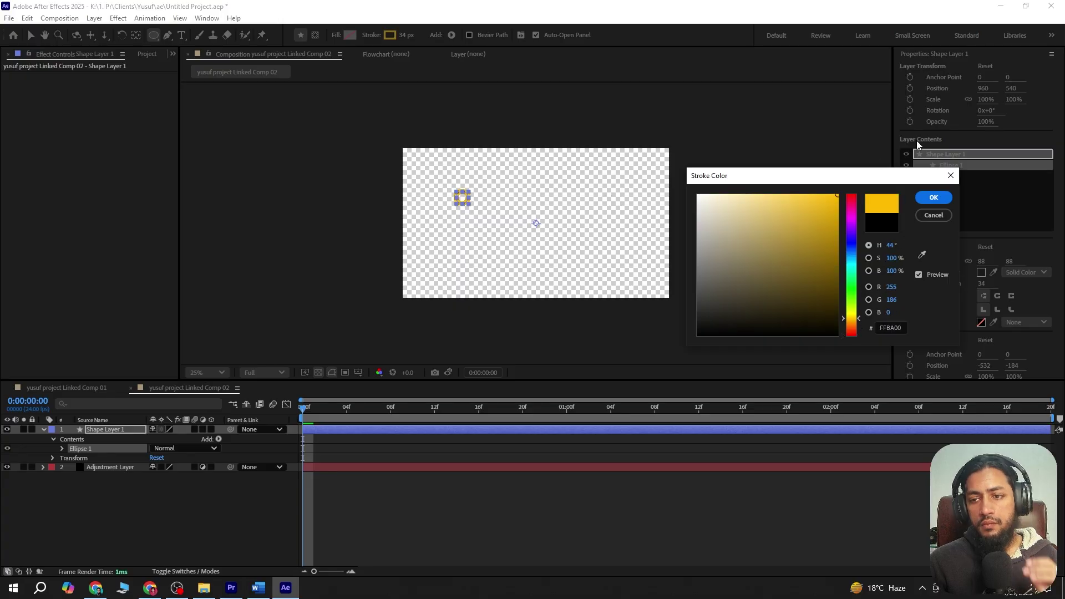
pyautogui.click(934, 197)
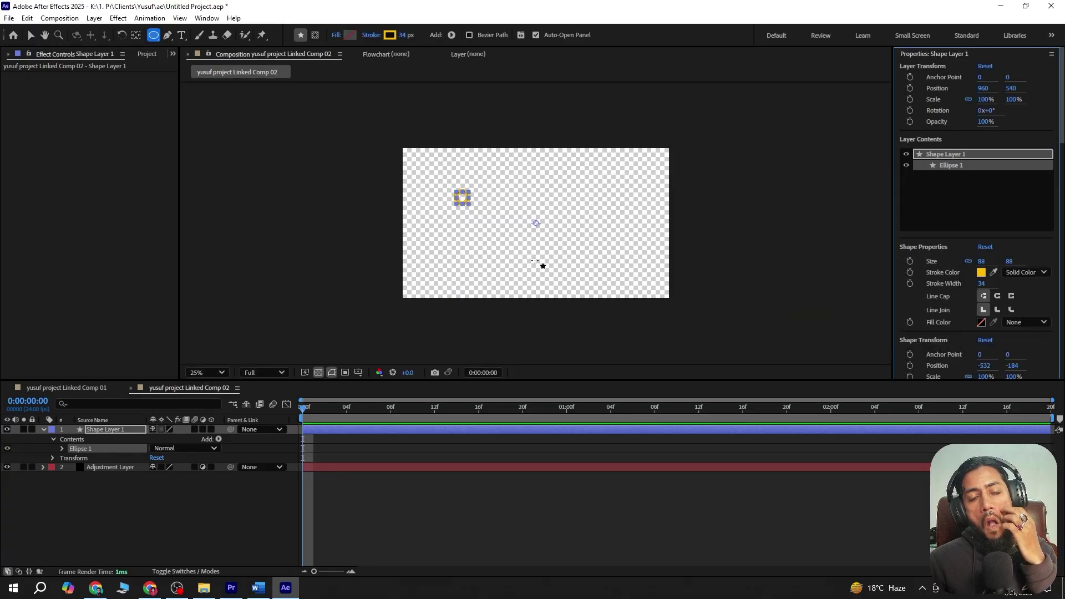
pyautogui.click(229, 593)
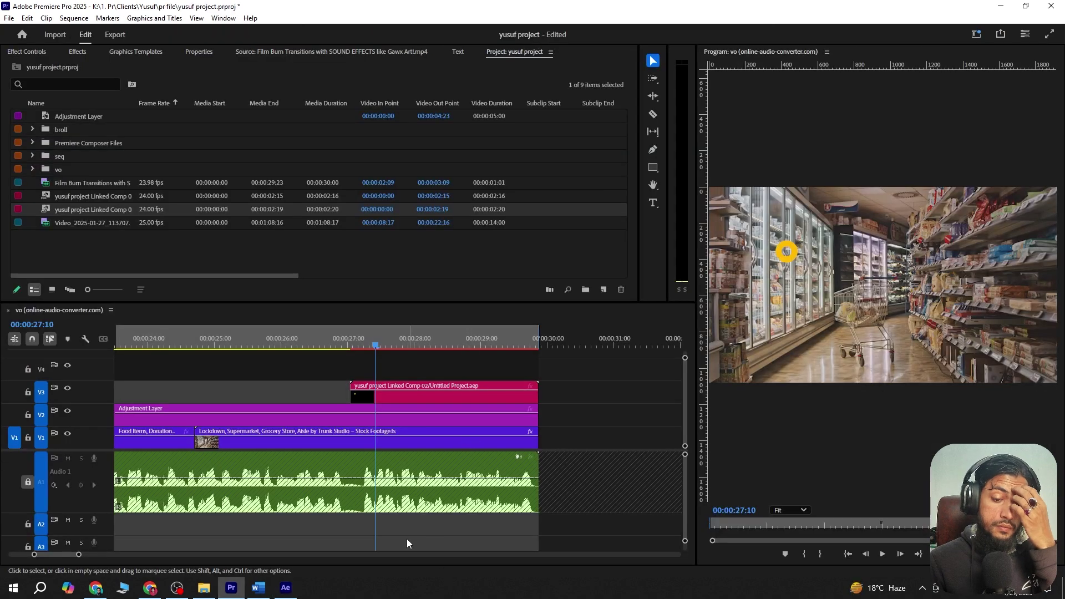
pyautogui.click(285, 588)
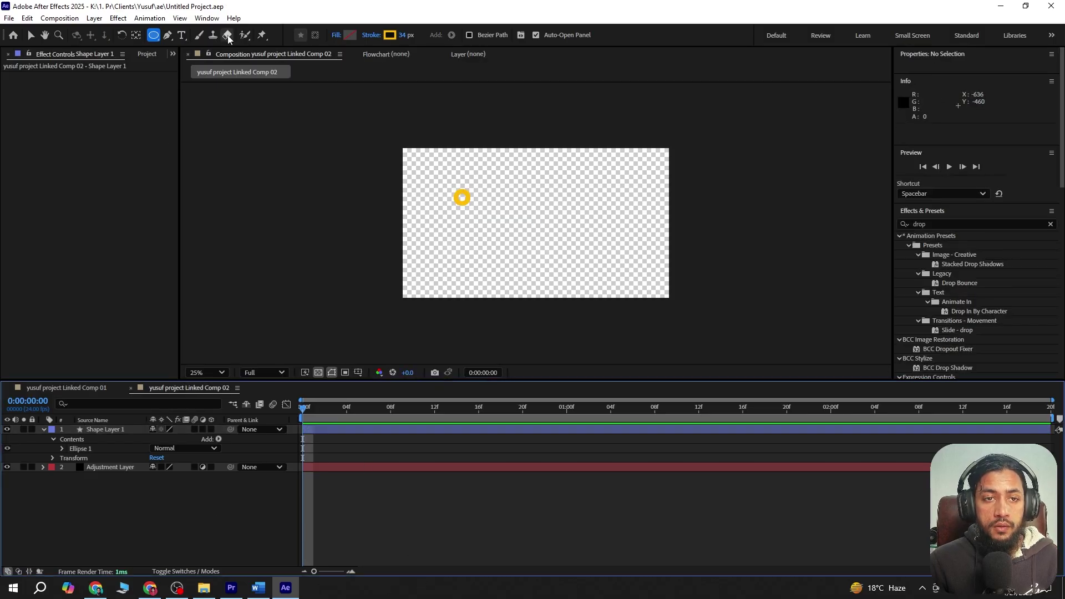
# Add a text layer reading "product sourcing" beside the yellow circle in the After Effects composition
pyautogui.click(182, 35)
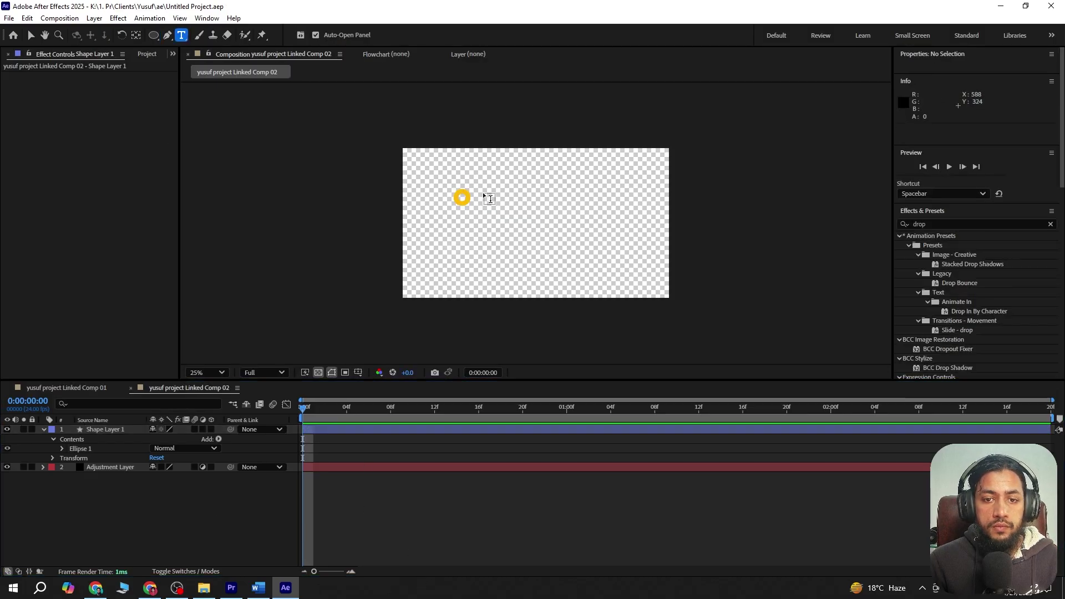
pyautogui.click(258, 587)
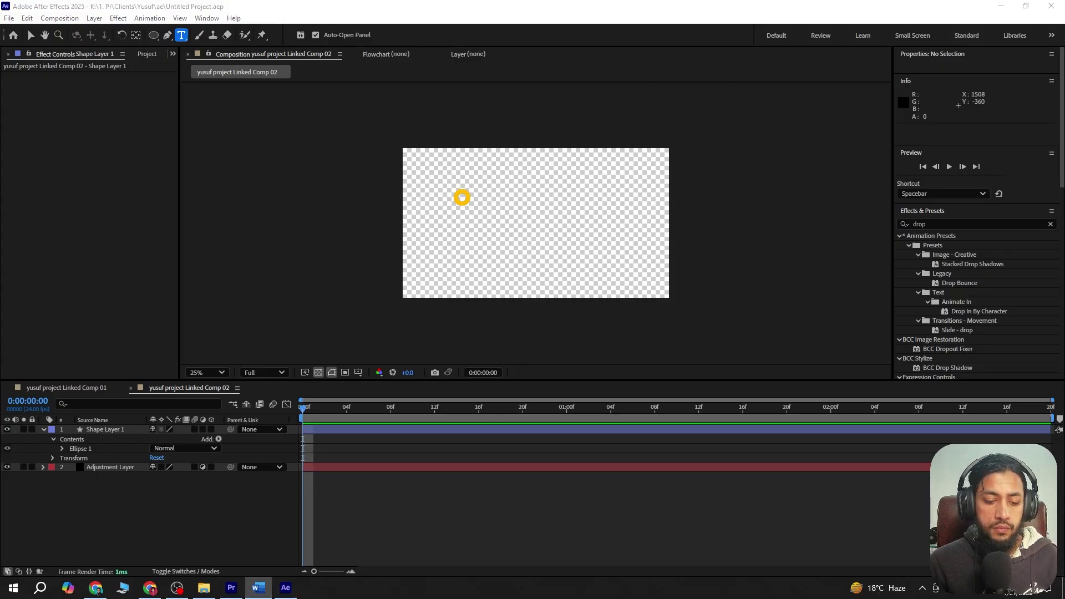
pyautogui.click(494, 194)
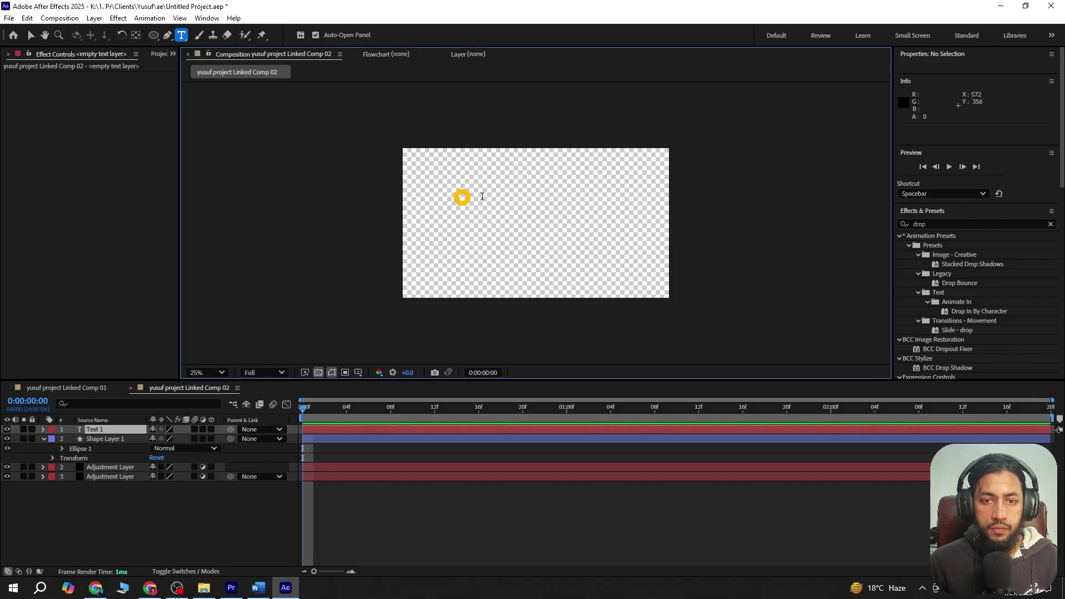
pyautogui.write('product sourcing')
# Restyle the product sourcing text as 152 px Poppins Bold in all caps, with a yellow fill and no stroke
pyautogui.hotkey('ctrl', 'a')
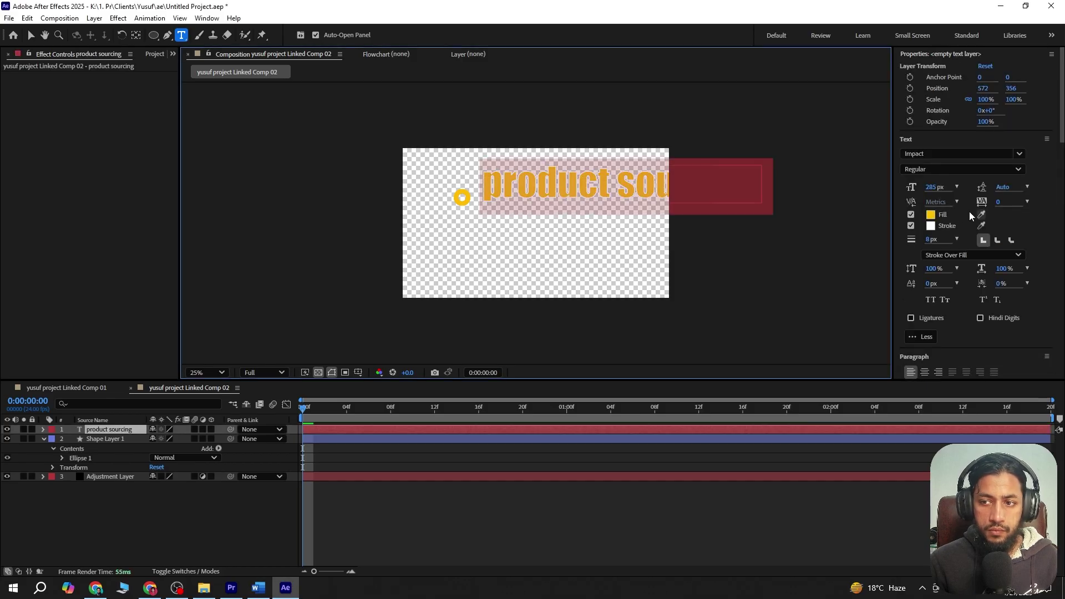
pyautogui.moveTo(934, 187); pyautogui.dragTo(875, 207)
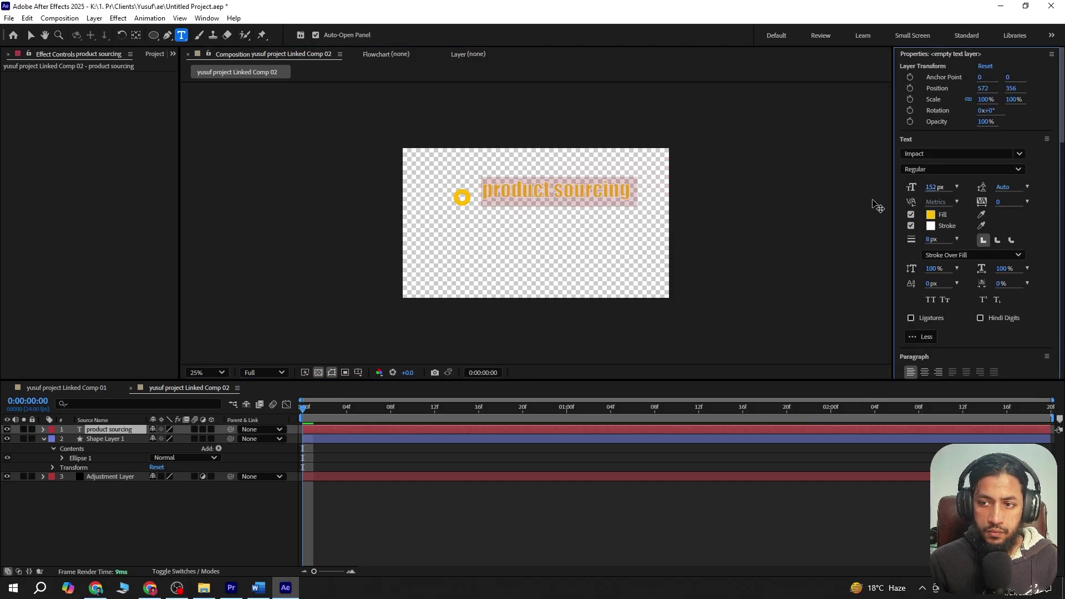
pyautogui.click(1019, 154)
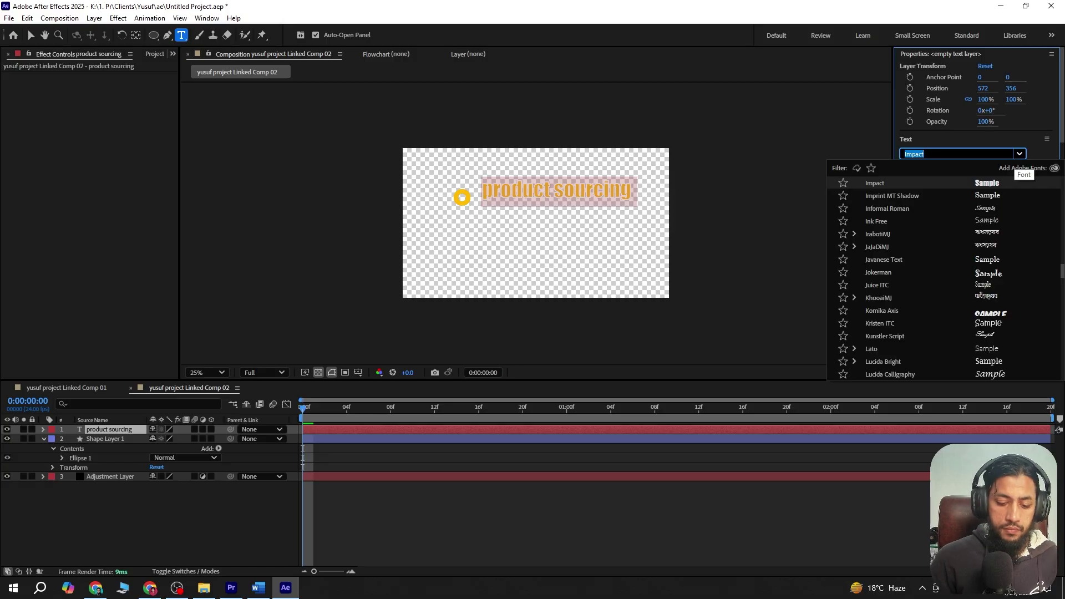
pyautogui.write('mont')
pyautogui.scroll(-1, 916, 338)
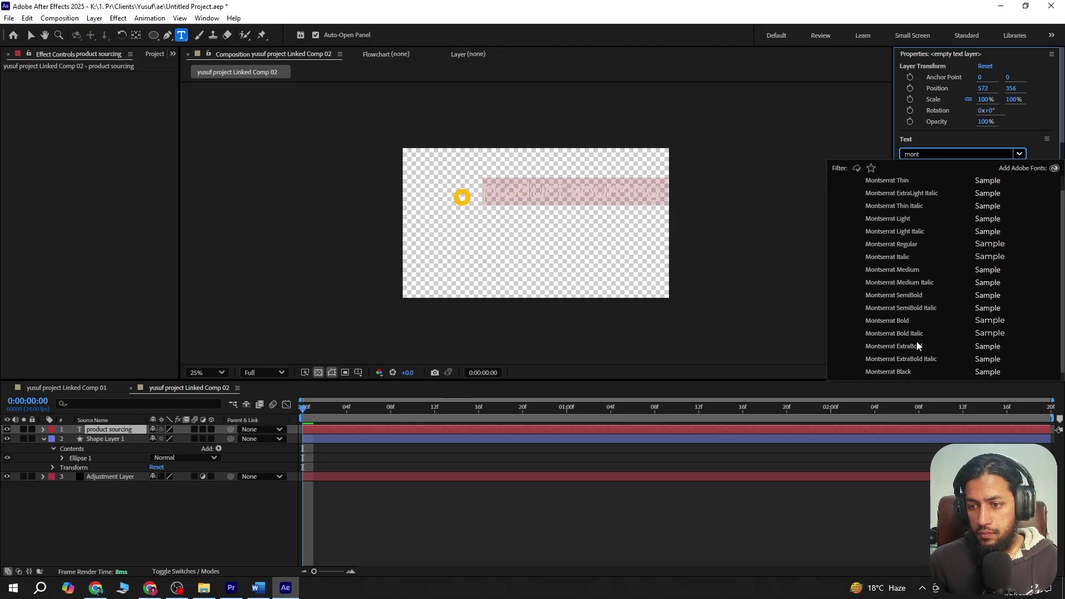
pyautogui.click(900, 320)
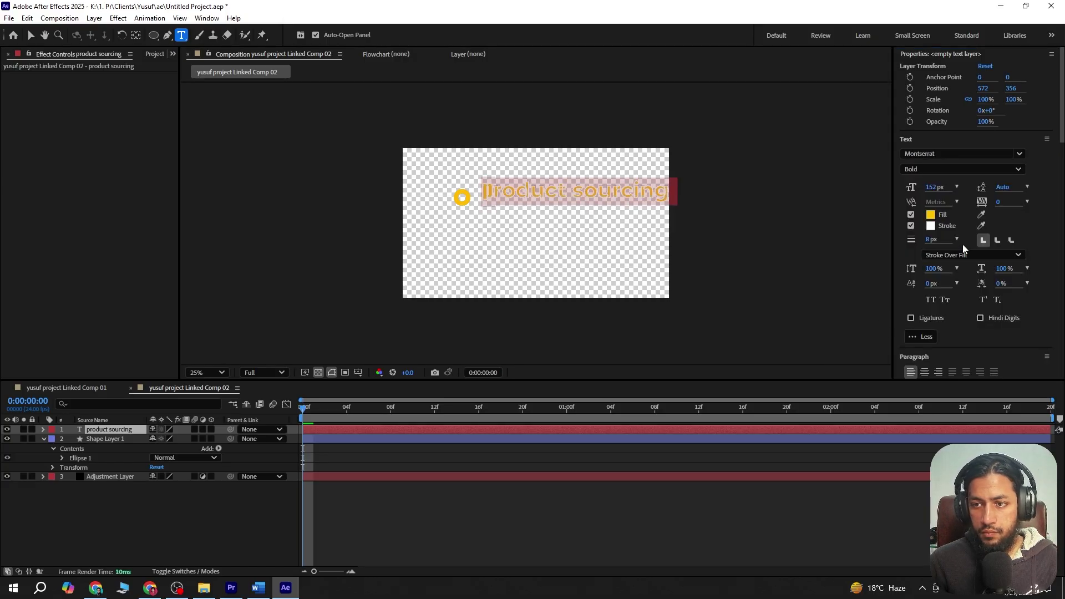
pyautogui.hotkey('ctrl', 'z')
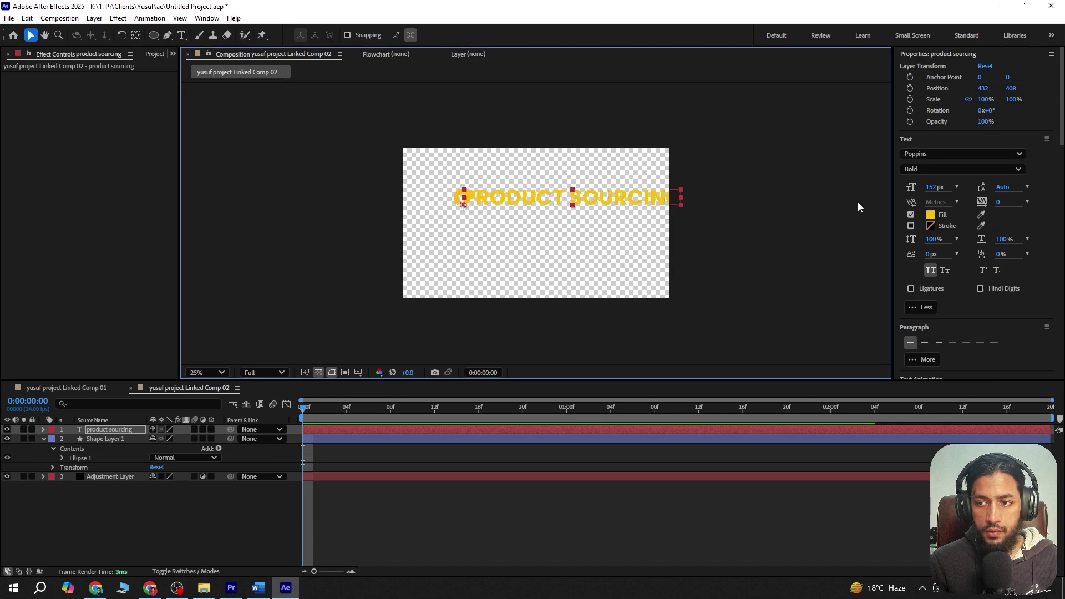
# Set the product sourcing text size to 103 px and place it right beside the circle at position 516, 396
pyautogui.press('v')
pyautogui.moveTo(916, 192); pyautogui.dragTo(906, 192)
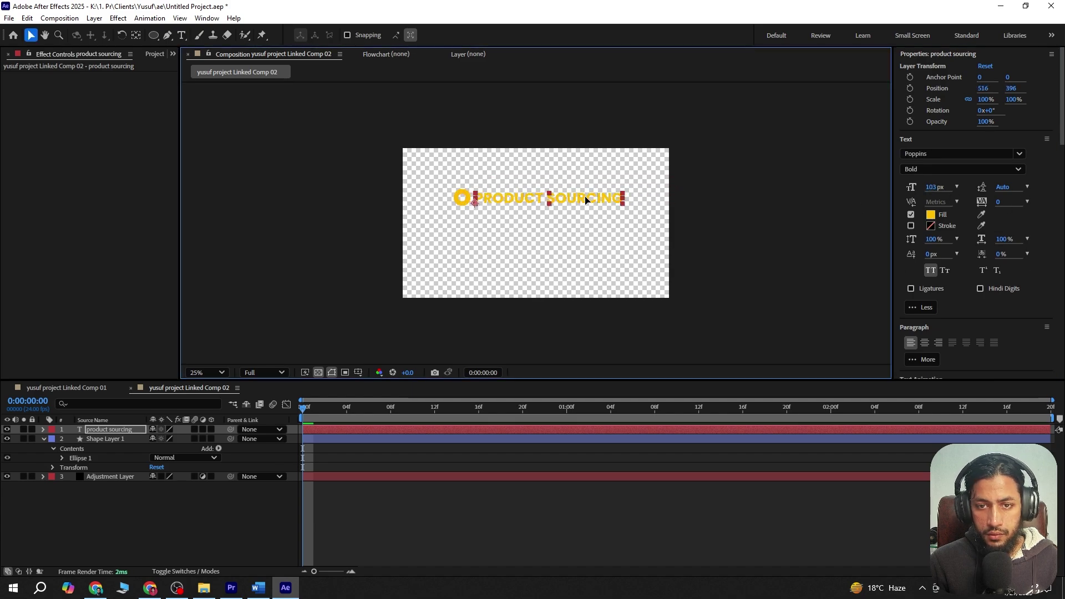
pyautogui.moveTo(531, 199); pyautogui.dragTo(543, 198)
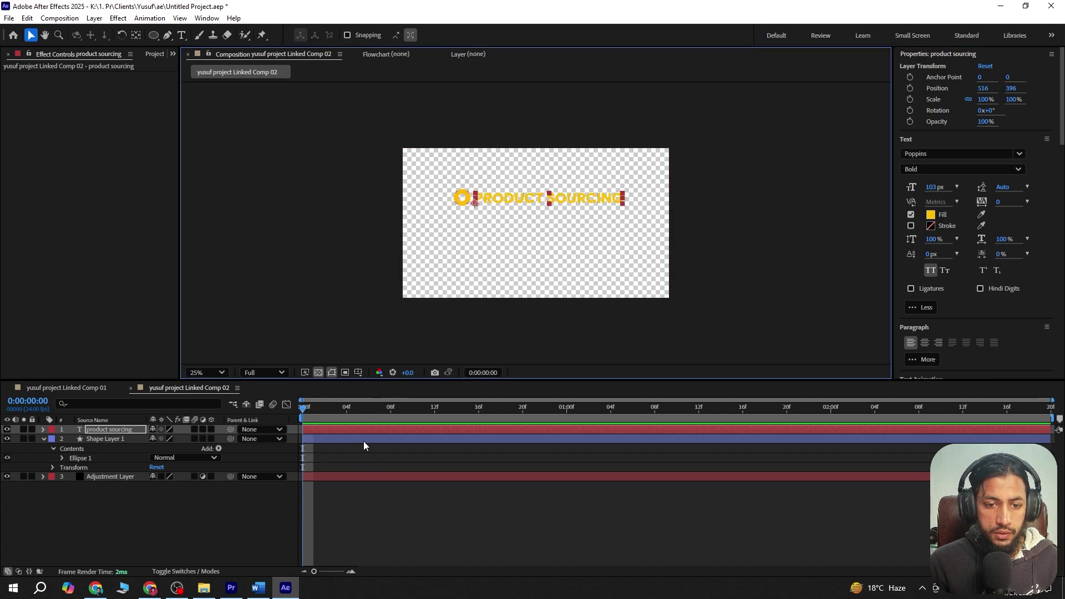
# Duplicate the product sourcing text layer, place the copy directly below it, and change its wording to "timely deliveries"
pyautogui.hotkey('ctrl', 'd')
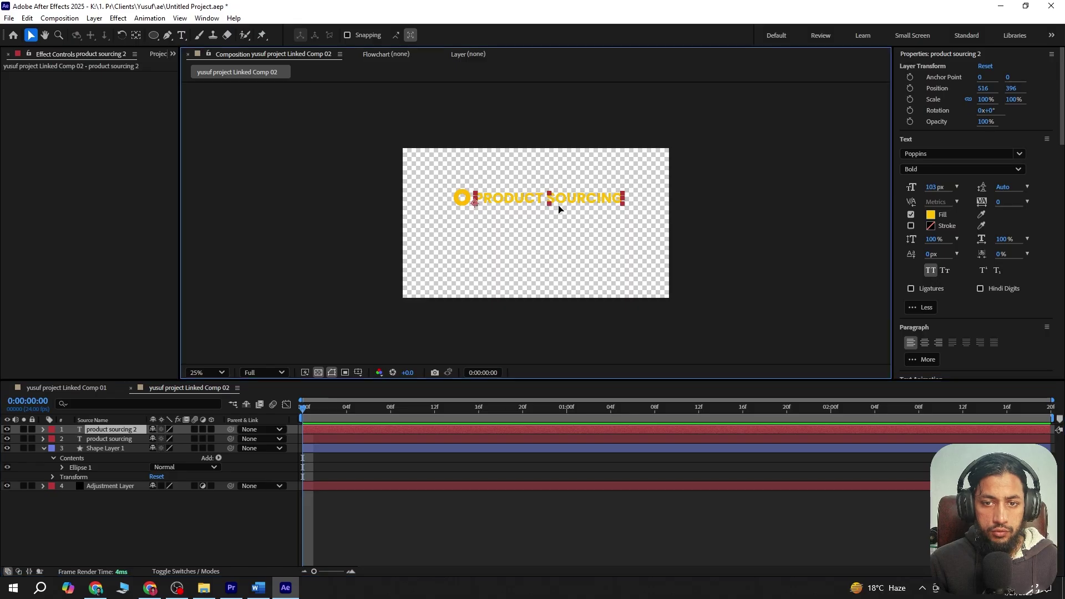
pyautogui.moveTo(558, 209); pyautogui.dragTo(558, 232)
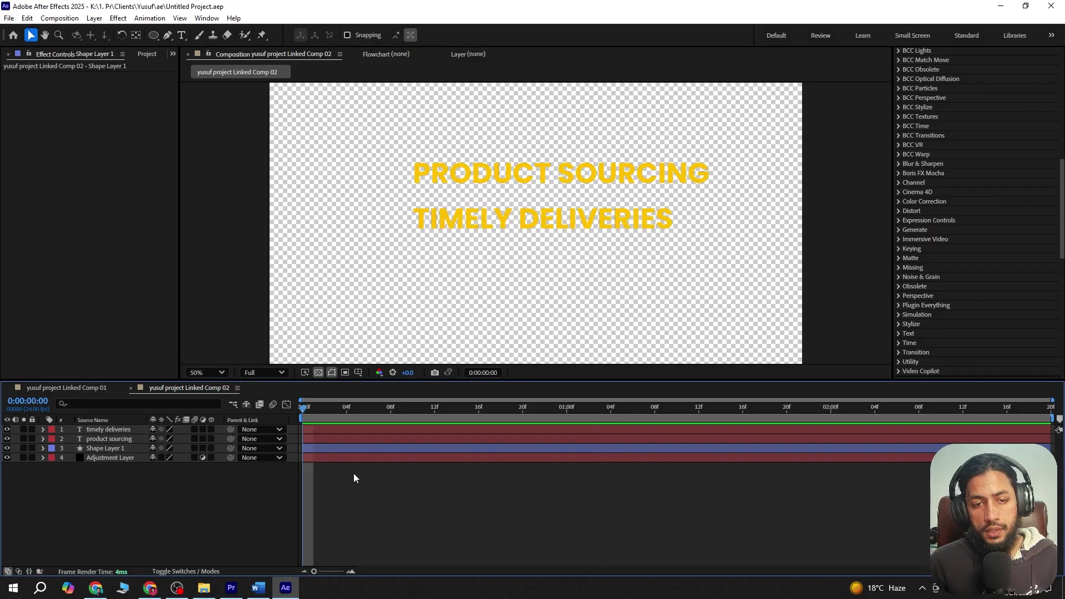
# Review the two bulleted lines over the supermarket clip in Premiere Pro, and play the After Effects composition from its start
pyautogui.hotkey('alt', 'Tab')
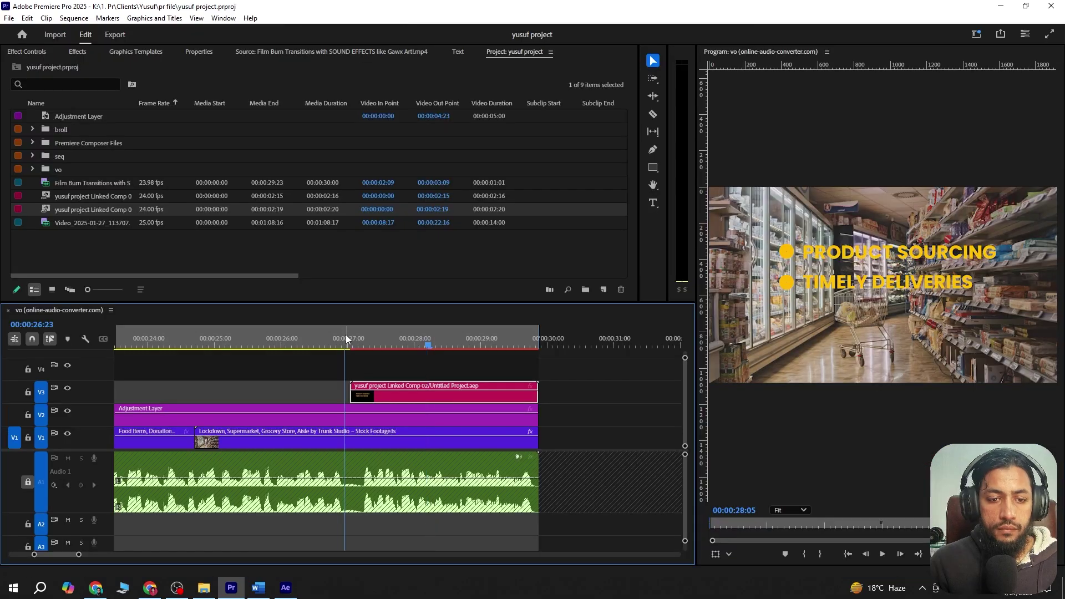
pyautogui.click(366, 392)
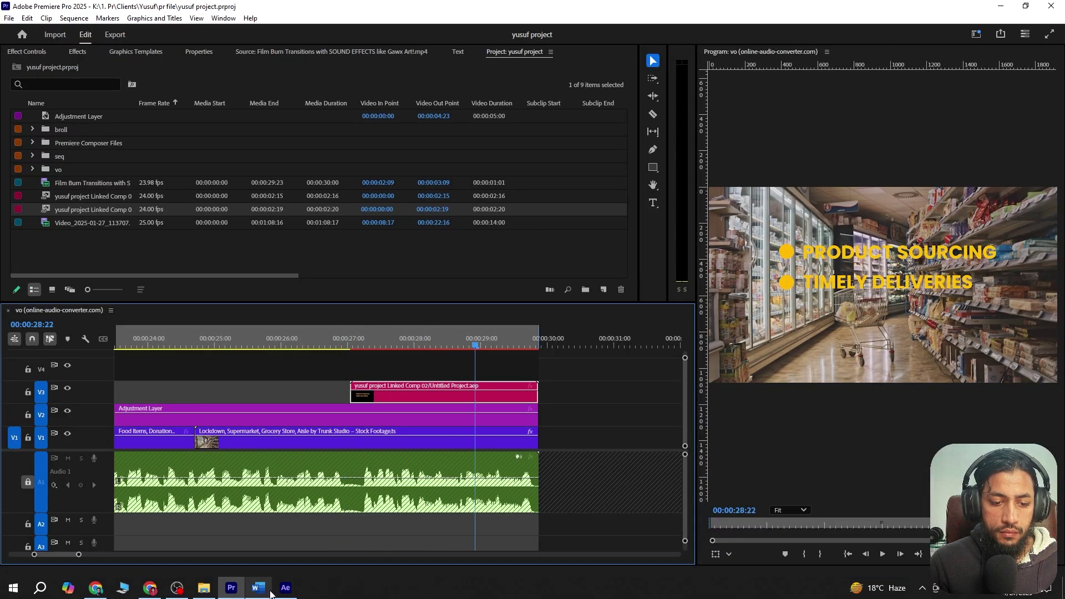
pyautogui.hotkey('alt', 'Tab')
pyautogui.moveTo(603, 409); pyautogui.dragTo(168, 437)
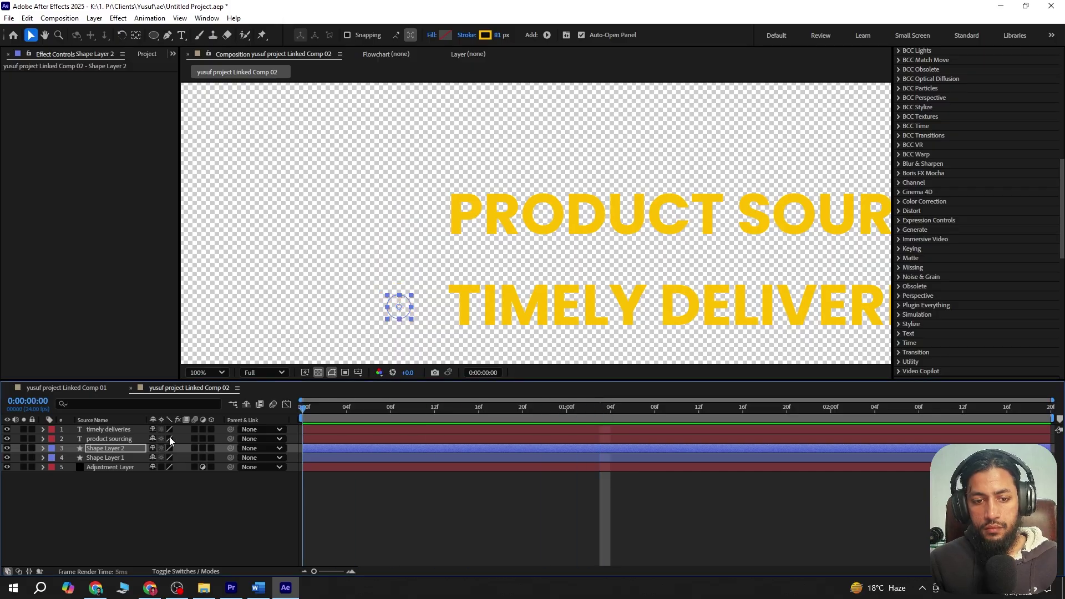
pyautogui.press('space')
pyautogui.press('space')
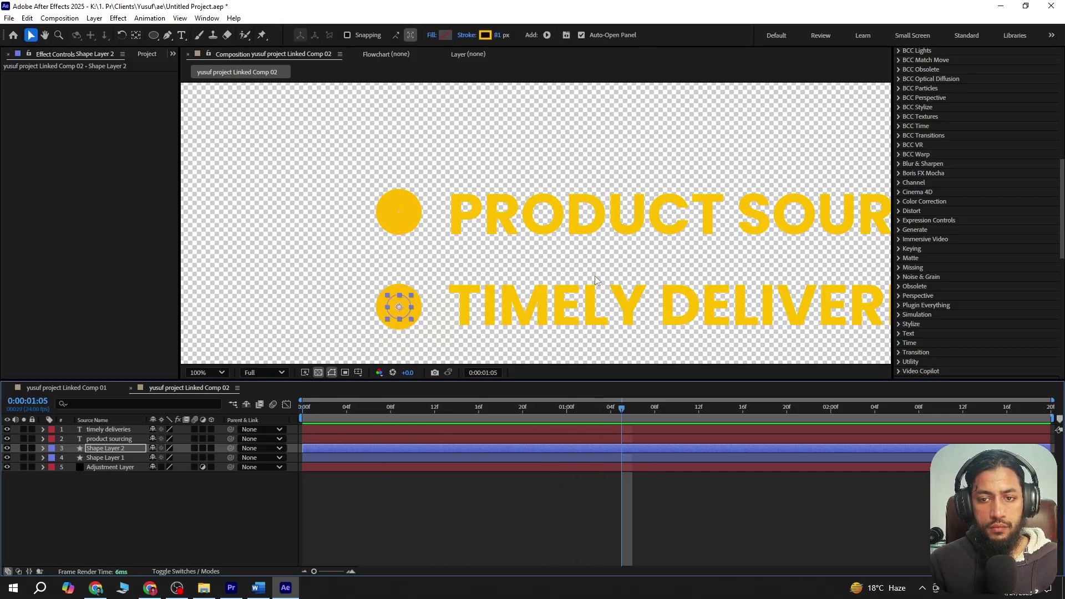
# Move both text layers and both circle layers together slightly down and left, nearer the middle of the frame
pyautogui.scroll(-6, 592, 280)
pyautogui.scroll(1, 590, 282)
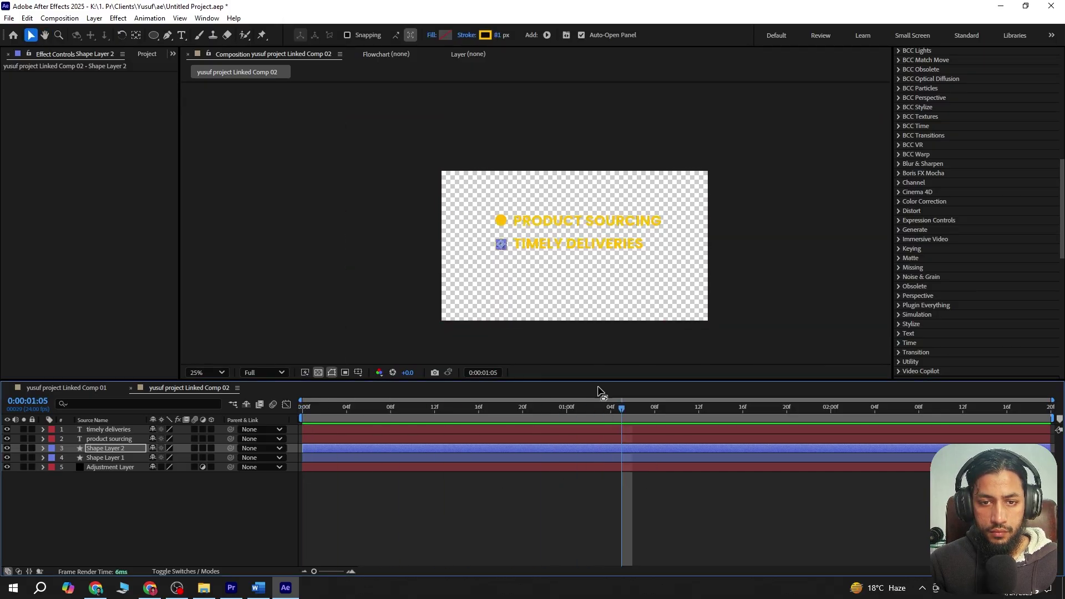
pyautogui.click(438, 429)
pyautogui.keyDown('shift'); pyautogui.click(437, 458); pyautogui.keyUp('shift')
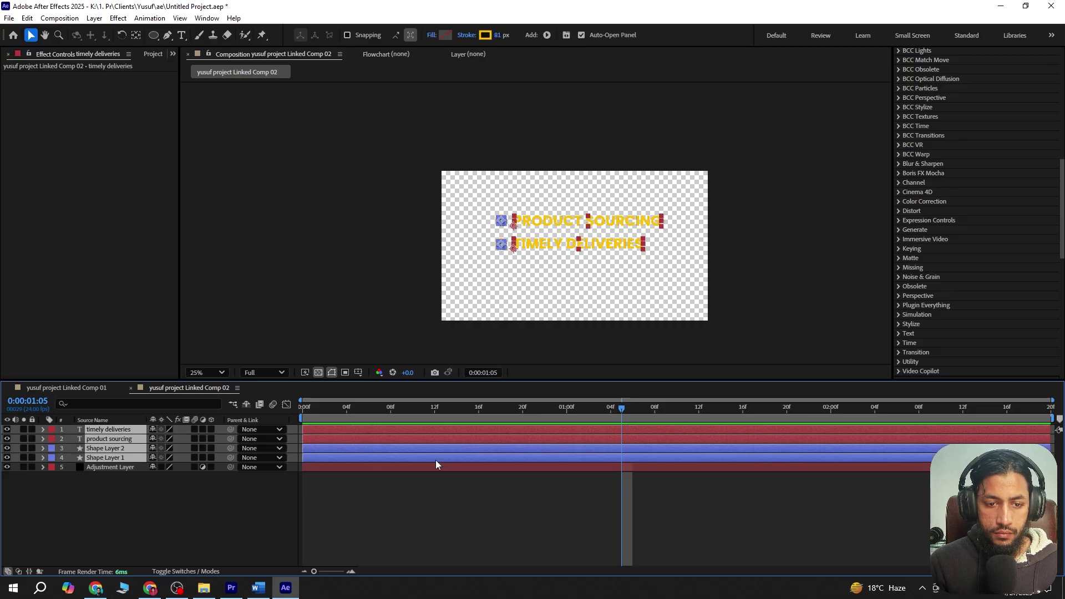
pyautogui.moveTo(590, 244); pyautogui.dragTo(583, 256)
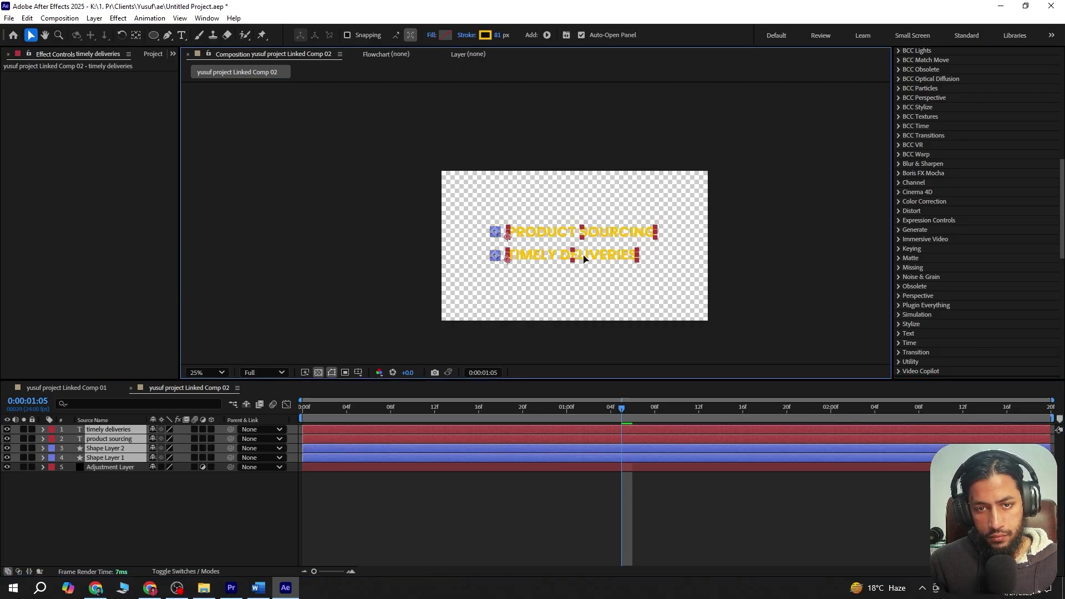
# Play the graphic's section in Premiere Pro, and delay the second circle and timely deliveries layers to start at about 0:00:01:10
pyautogui.hotkey('alt', 'Tab')
pyautogui.press('space')
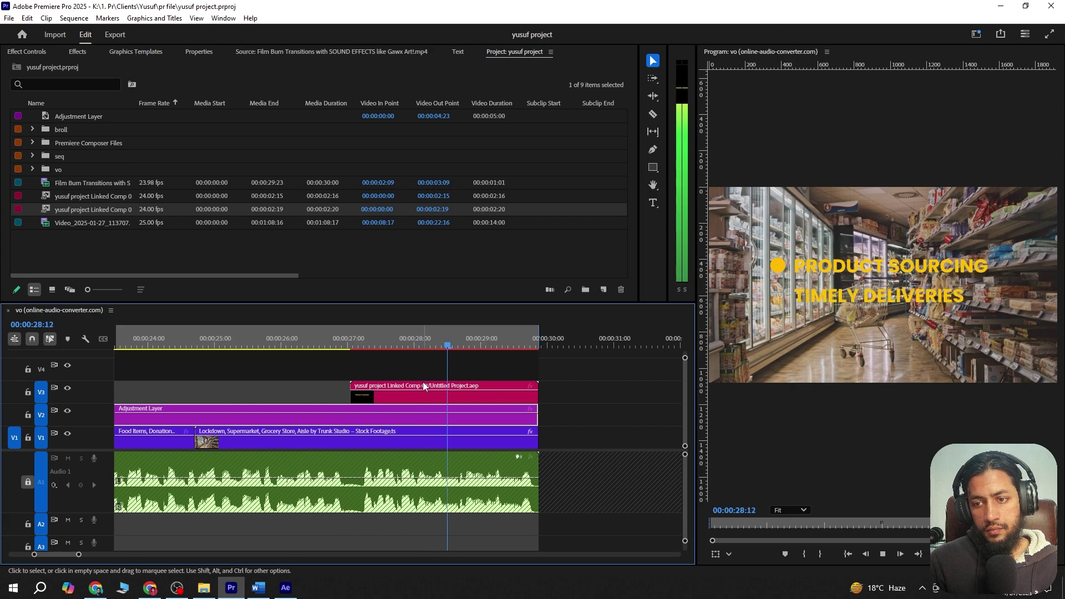
pyautogui.hotkey('alt', 'Tab')
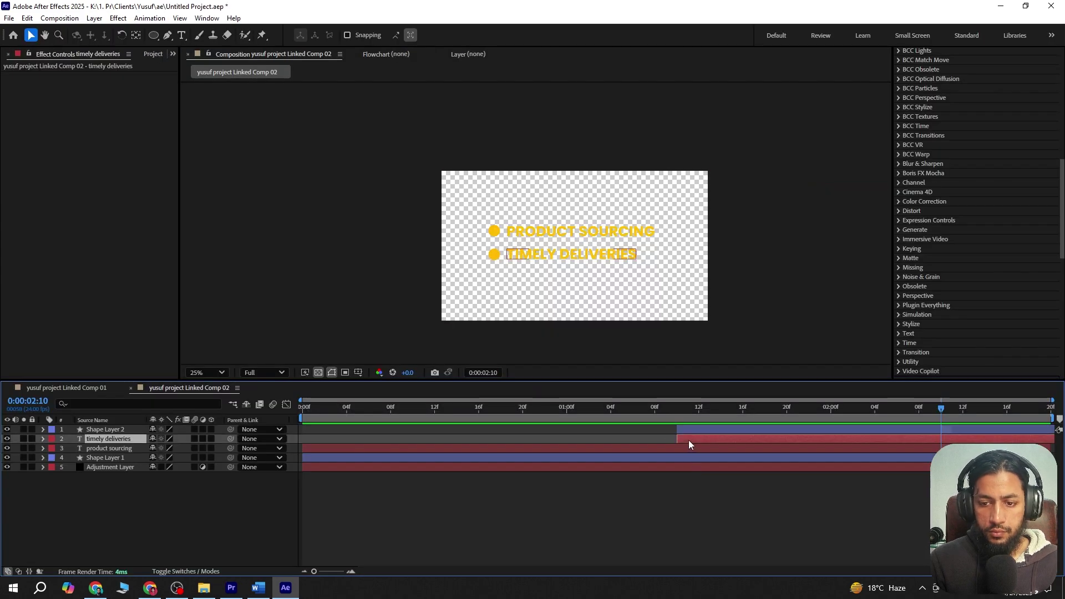
# Apply the AC IN [XAT] text-in animation to both text layers, and play it over the supermarket clip in Premiere Pro
pyautogui.keyDown('shift'); pyautogui.click(362, 447); pyautogui.keyUp('shift')
pyautogui.hotkey('alt', 'Tab')
pyautogui.press('space')
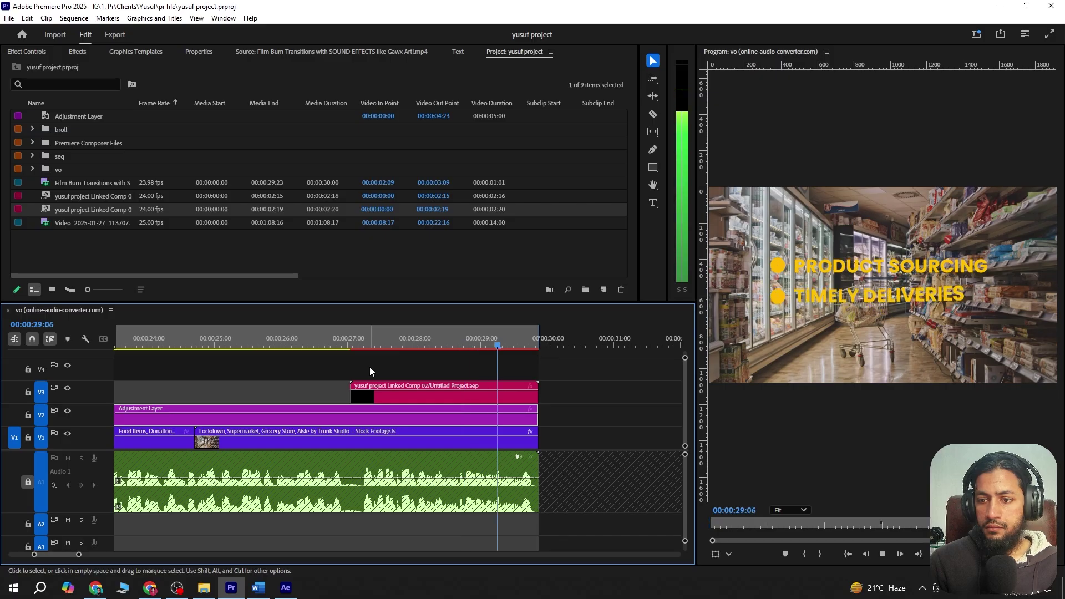
# Change the timely deliveries text to white in After Effects, and check the graphic near its end in Premiere Pro
pyautogui.hotkey('alt', 'Tab')
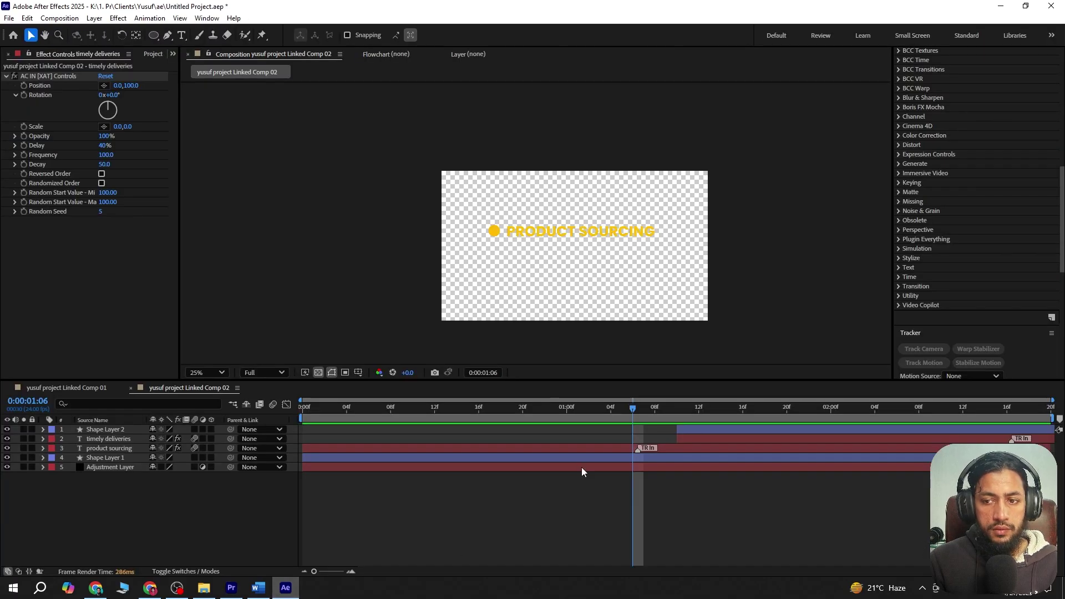
pyautogui.click(689, 413)
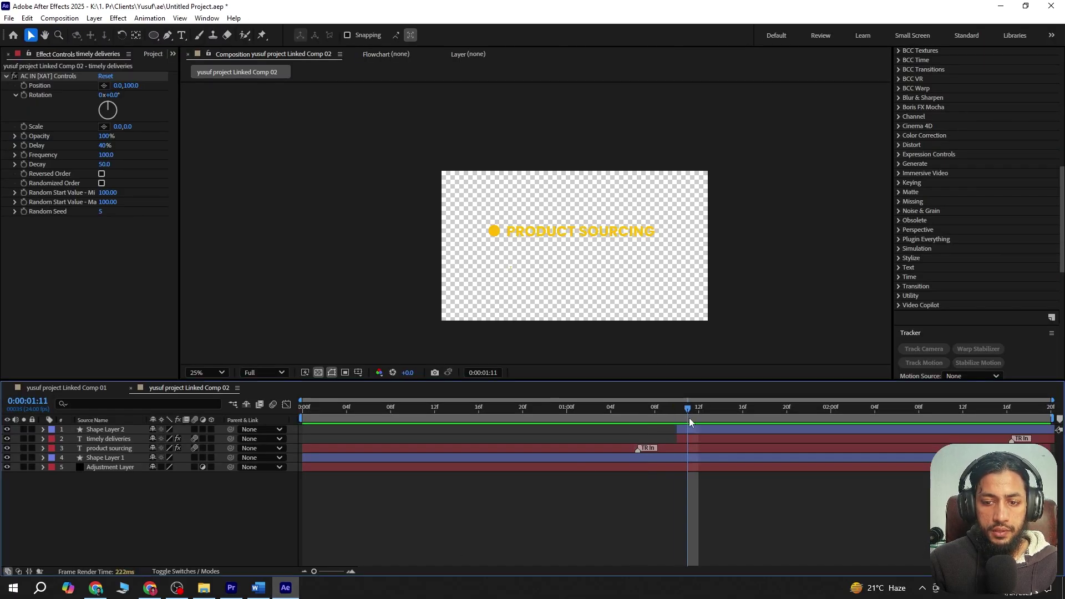
pyautogui.hotkey('alt', 'Tab')
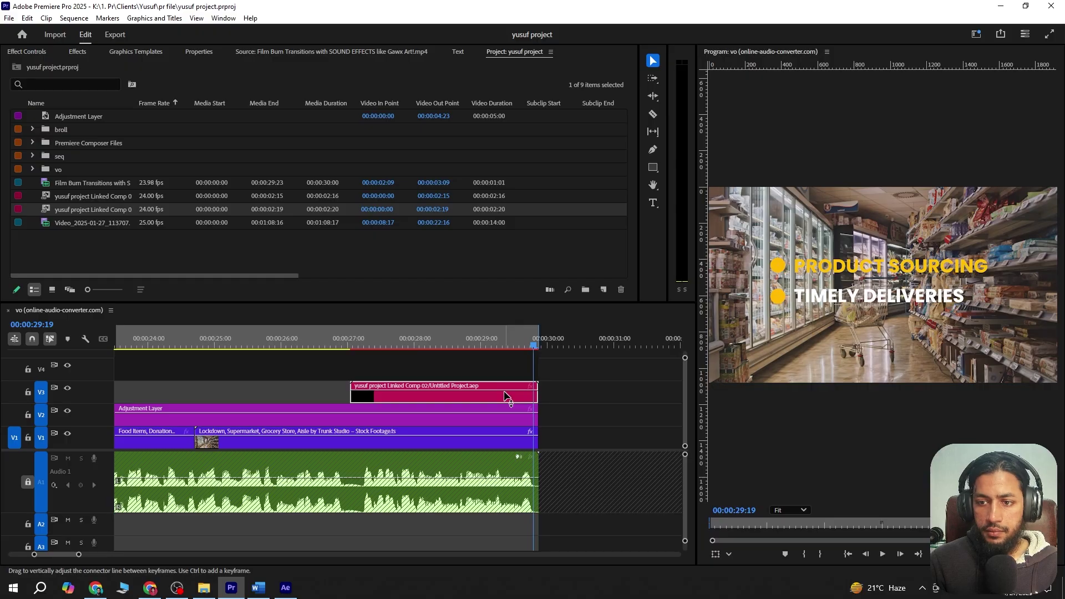
# Switch to After Effects, change the product sourcing text to white, and scale both circle layers to 33%
pyautogui.click(284, 589)
pyautogui.click(905, 181)
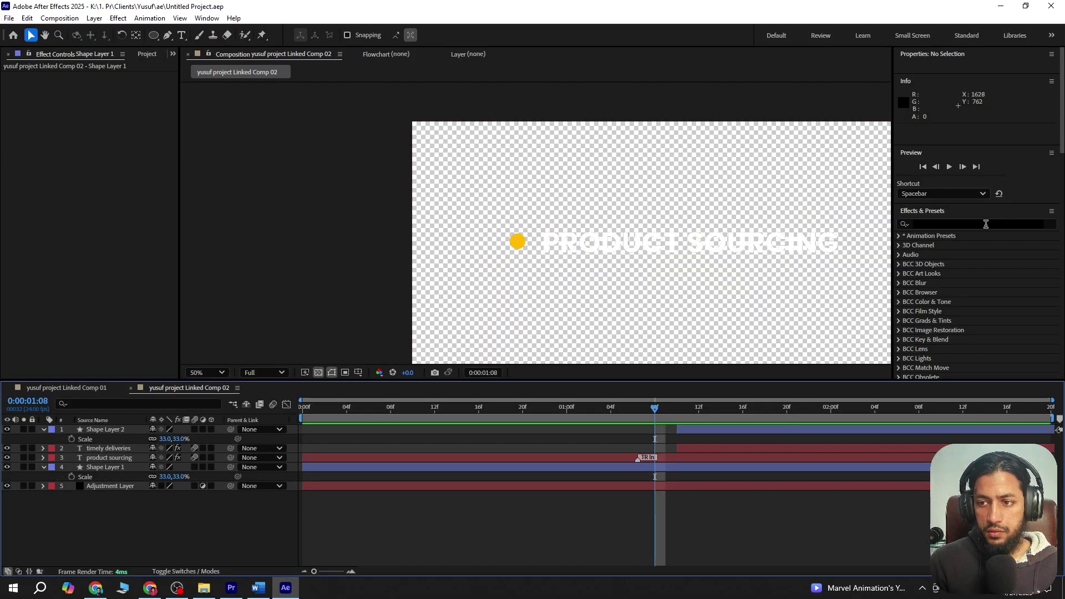
# Apply the Stylize Glow effect to the product sourcing text, and copy it to the timely deliveries text
pyautogui.click(986, 225)
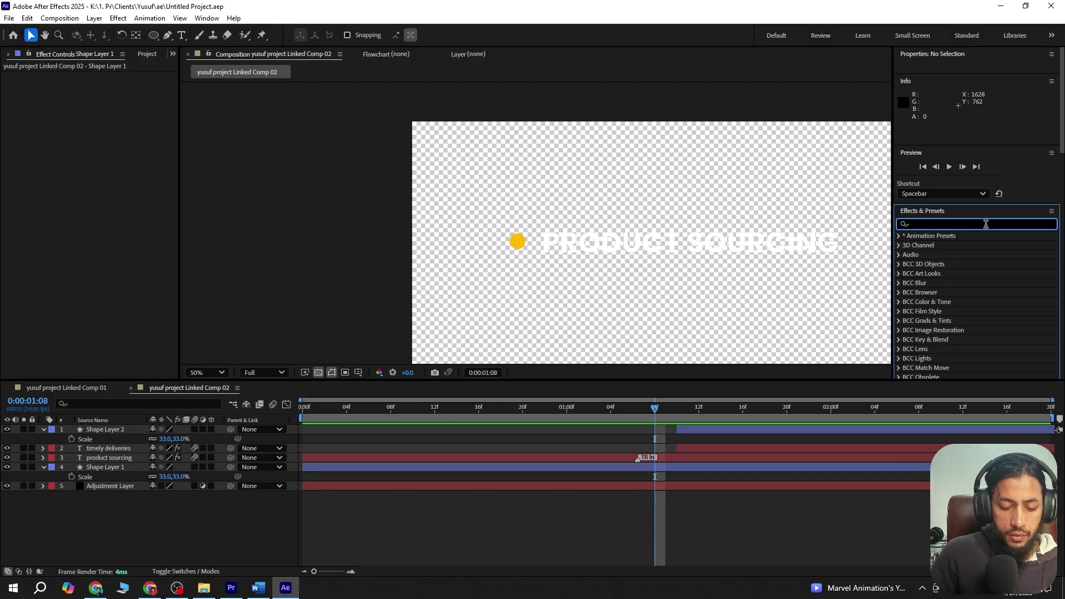
pyautogui.write('glow')
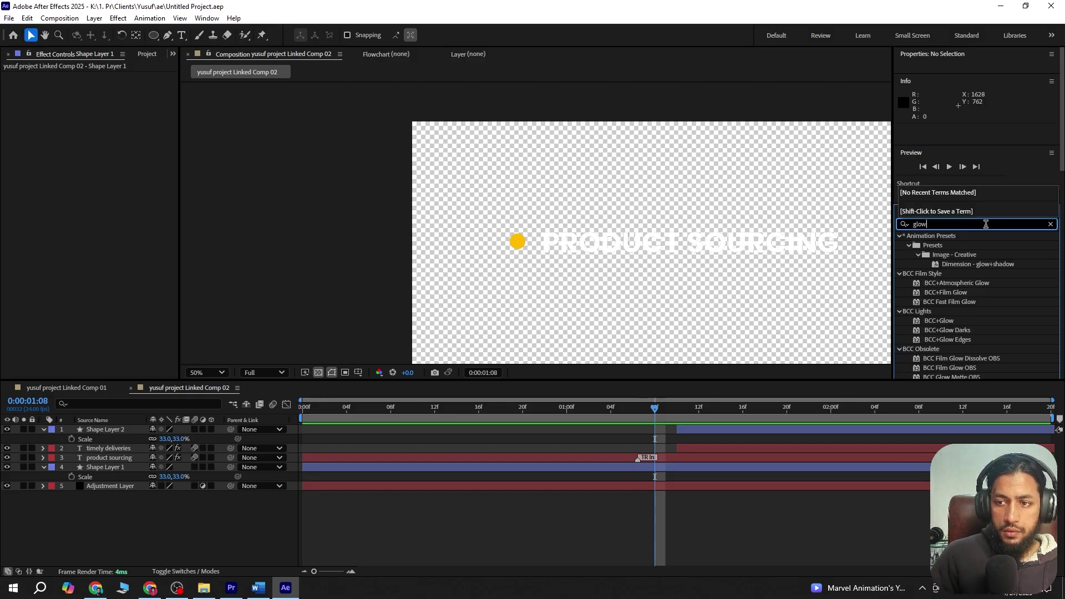
pyautogui.scroll(-5, 965, 318)
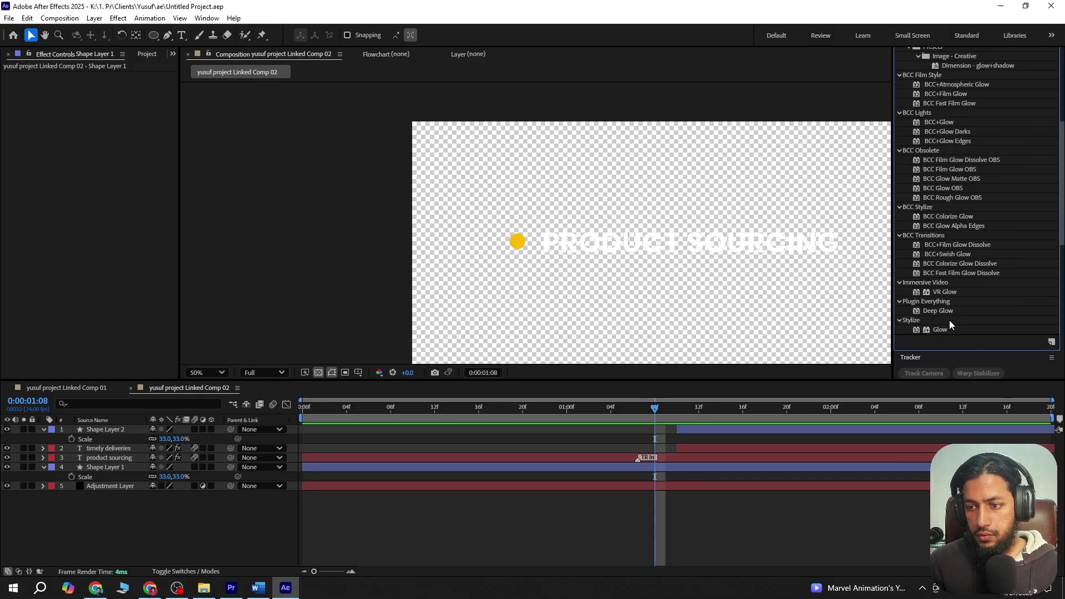
pyautogui.moveTo(943, 331); pyautogui.dragTo(717, 452)
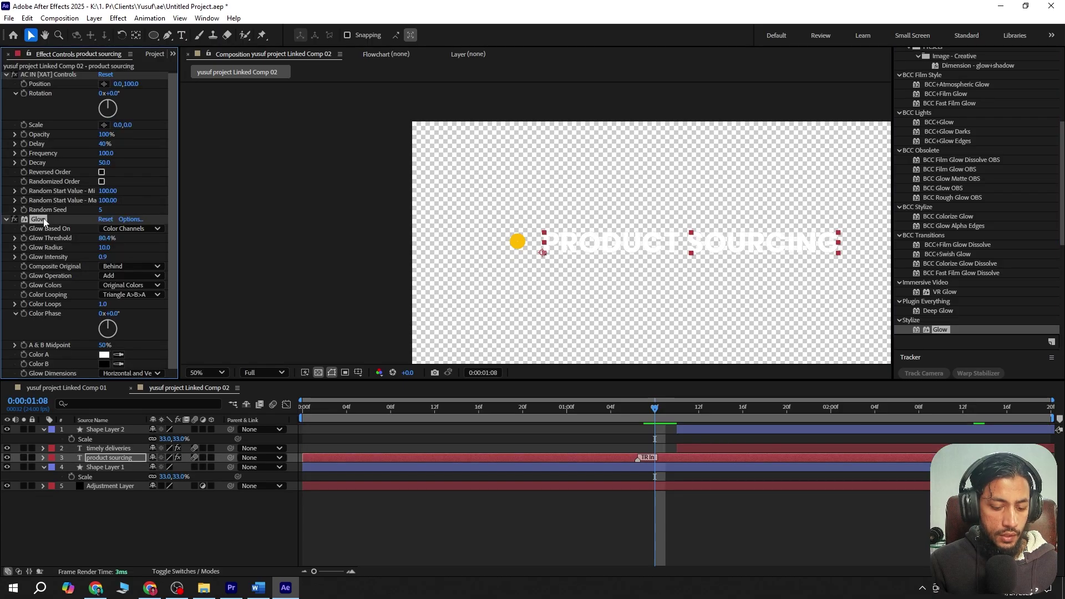
pyautogui.click(724, 450)
pyautogui.hotkey('ctrl', 'v')
pyautogui.click(897, 409)
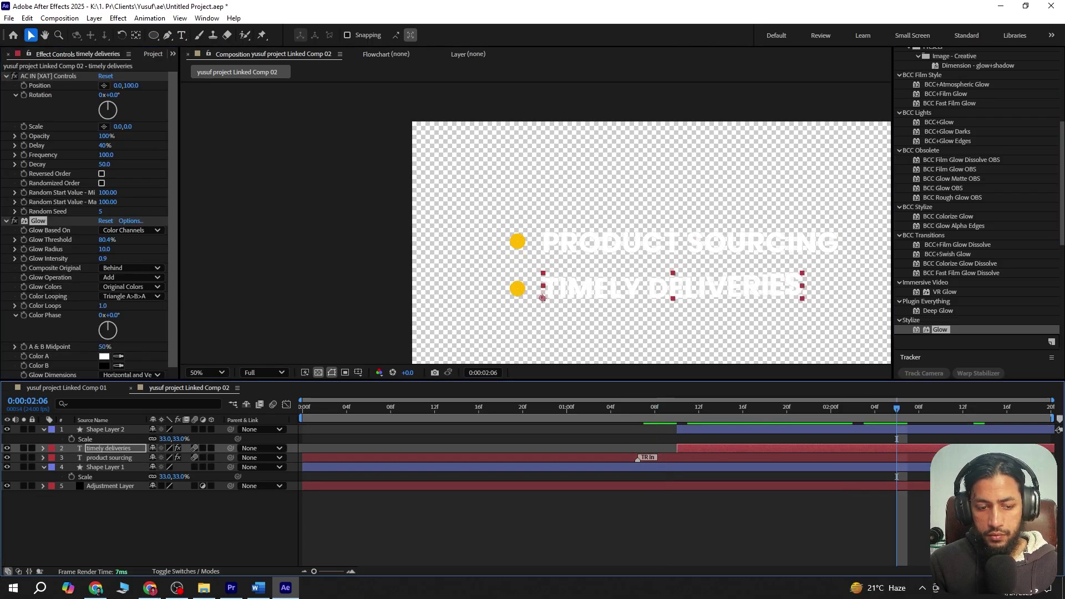
# Switch to Premiere Pro, move the closing graphic clip up to V4, and create a black 1920 × 1080 color matte
pyautogui.click(231, 587)
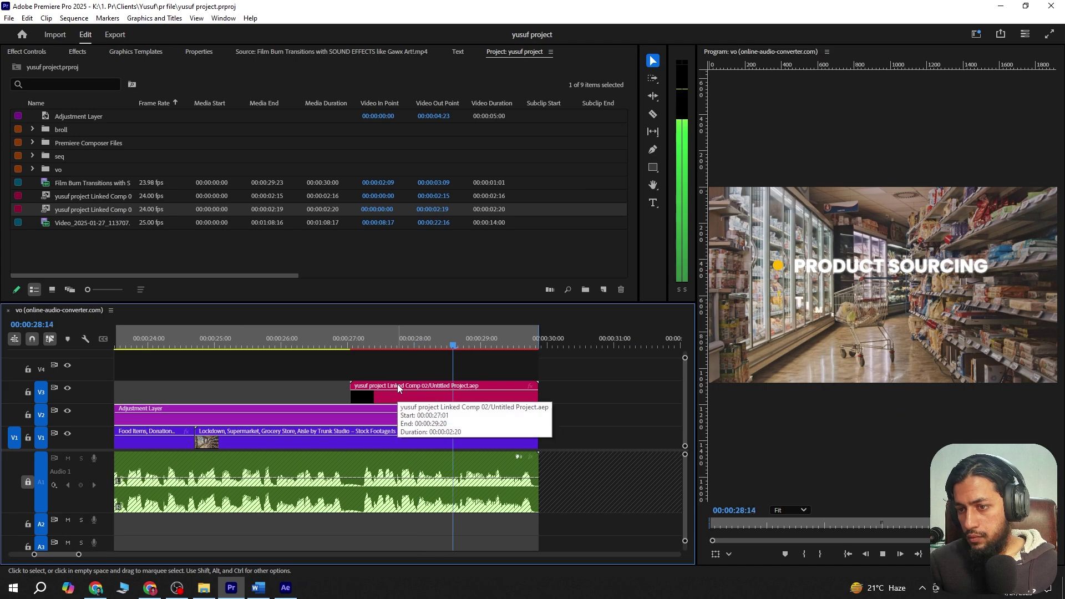
pyautogui.moveTo(397, 384); pyautogui.dragTo(397, 362)
pyautogui.rightClick(77, 254)
pyautogui.moveTo(166, 300)
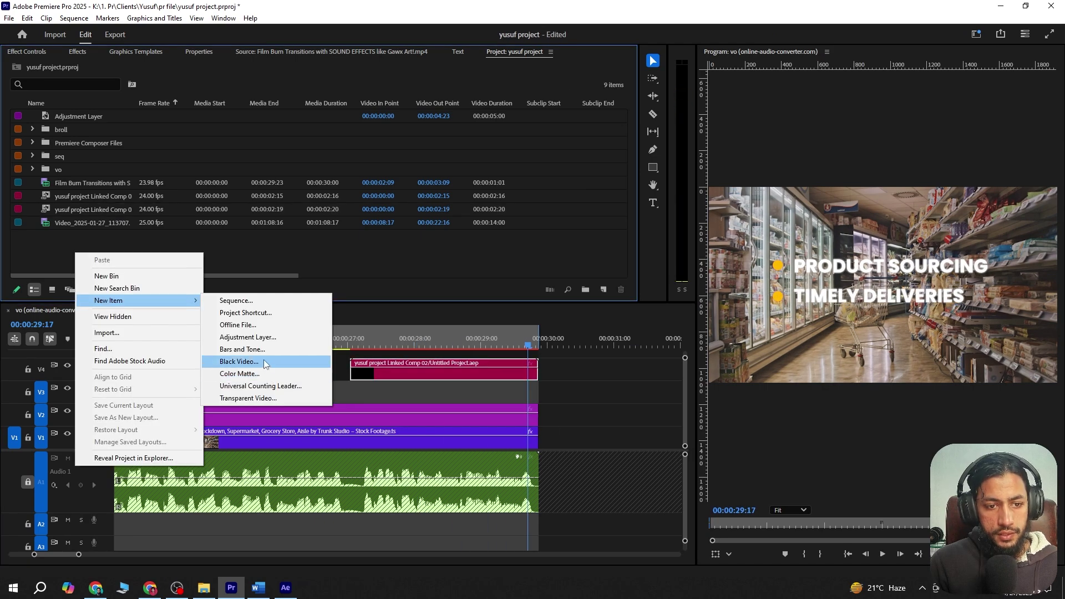
pyautogui.click(264, 372)
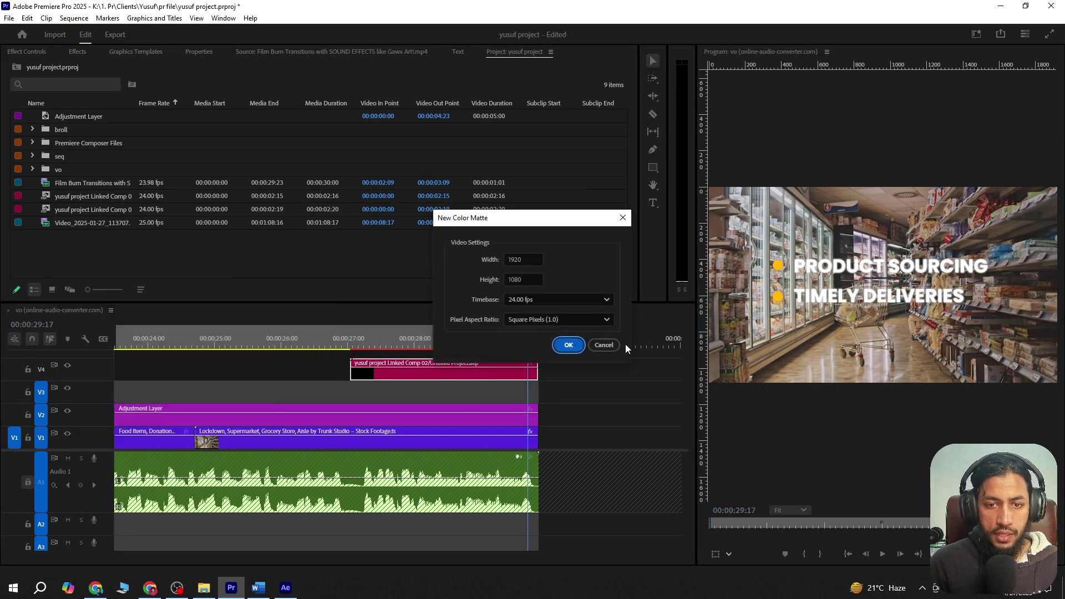
pyautogui.click(567, 353)
pyautogui.click(610, 375)
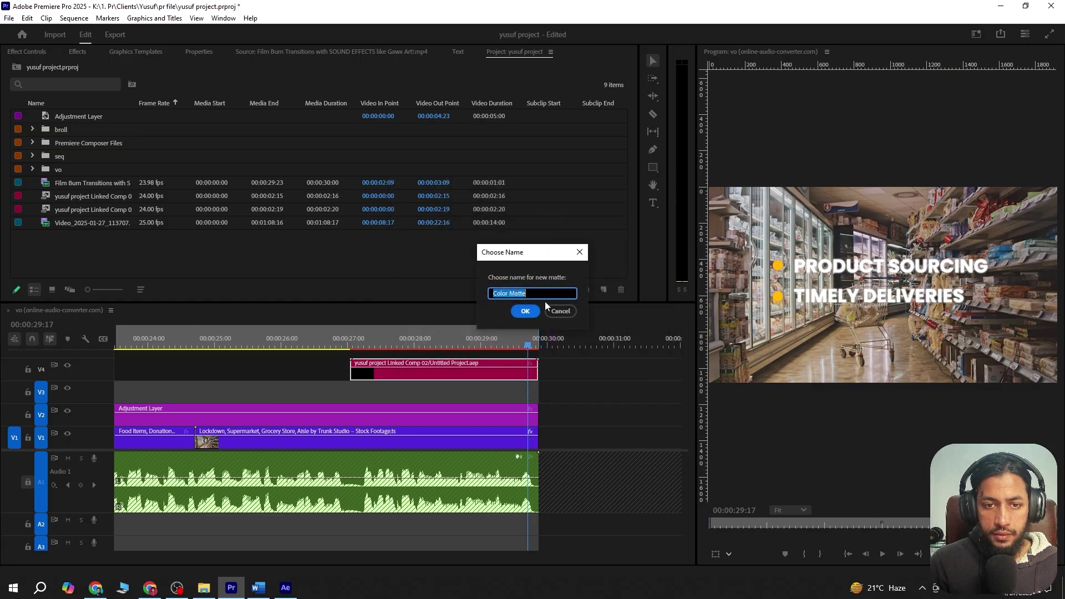
pyautogui.click(526, 312)
# Place the color matte on V3 beneath the closing graphic, and cut off the part extending past the graphic's end
pyautogui.moveTo(66, 144); pyautogui.dragTo(347, 390)
pyautogui.press('c')
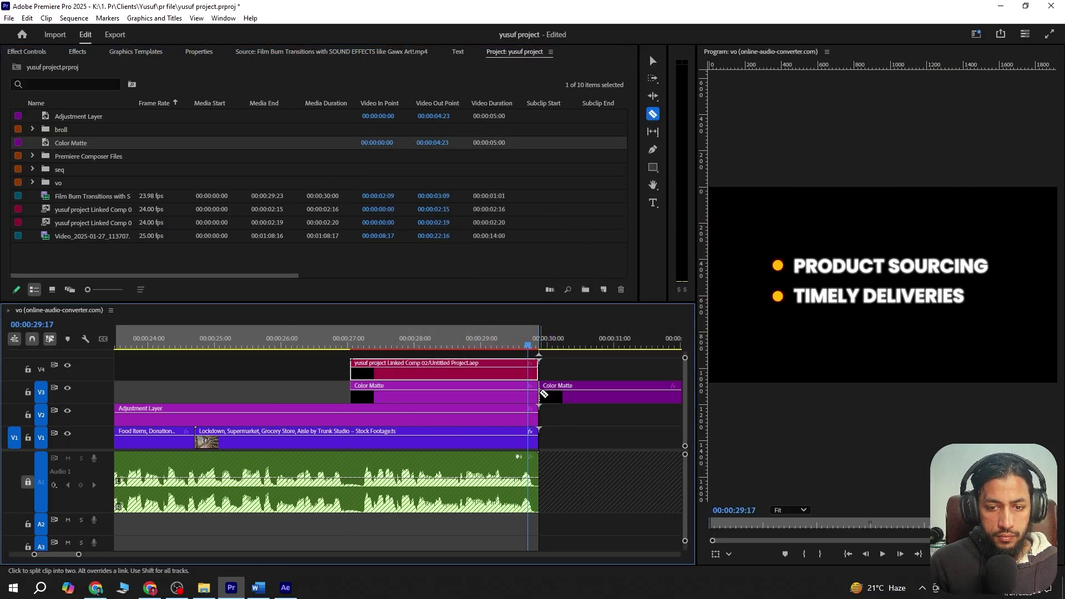
pyautogui.press('v')
pyautogui.click(611, 392)
pyautogui.press('Delete')
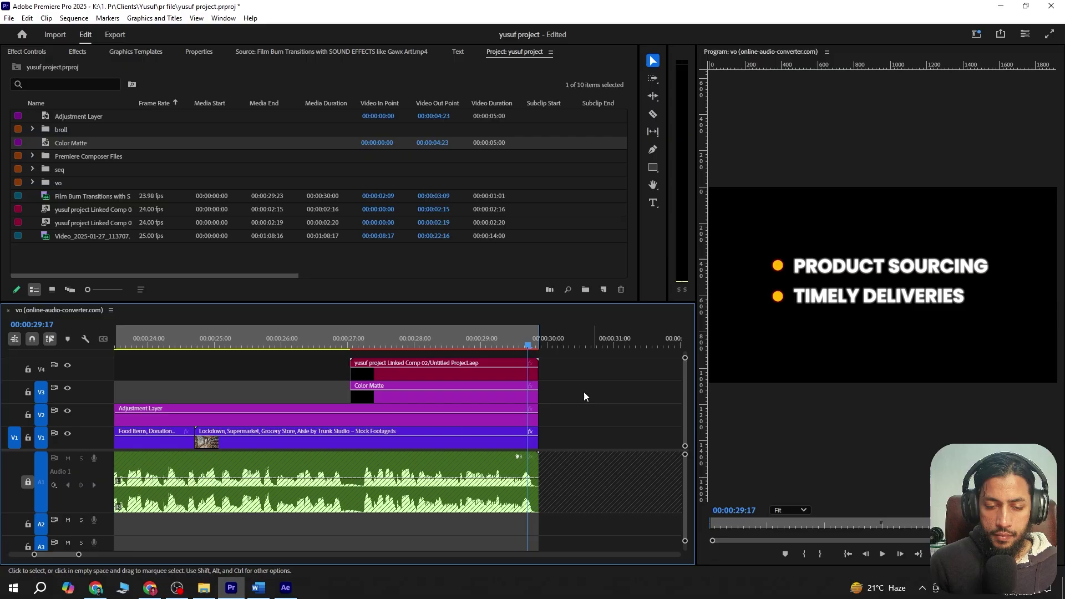
# Set the color matte's blend mode to Multiply and its opacity to 31%
pyautogui.click(388, 344)
pyautogui.press('-')
pyautogui.click(27, 51)
pyautogui.click(149, 274)
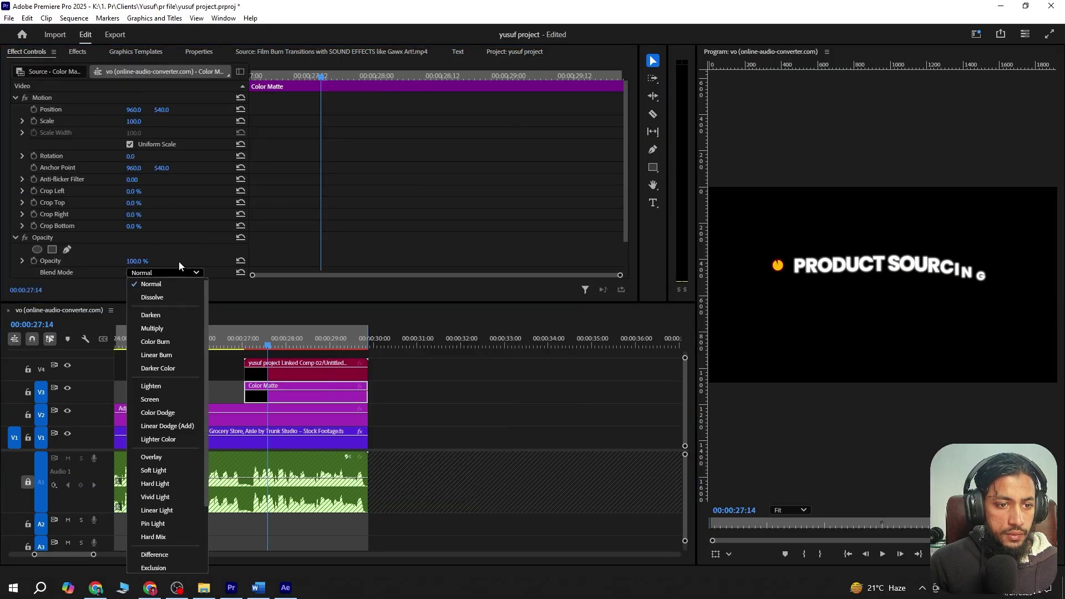
pyautogui.click(166, 337)
pyautogui.click(152, 274)
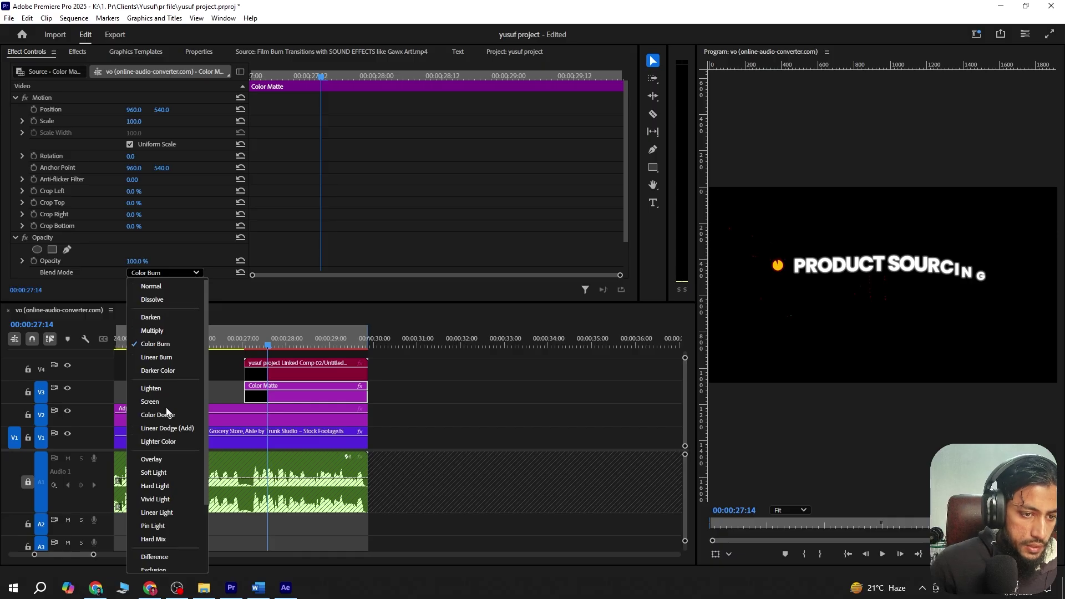
pyautogui.click(152, 306)
pyautogui.scroll(-2, 404, 178)
pyautogui.moveTo(136, 225); pyautogui.dragTo(98, 225)
pyautogui.scroll(3, 255, 389)
# Keyframe the color matte's opacity from 0% at 00:00:27:01 to 31% at 00:00:27:06
pyautogui.click(334, 345)
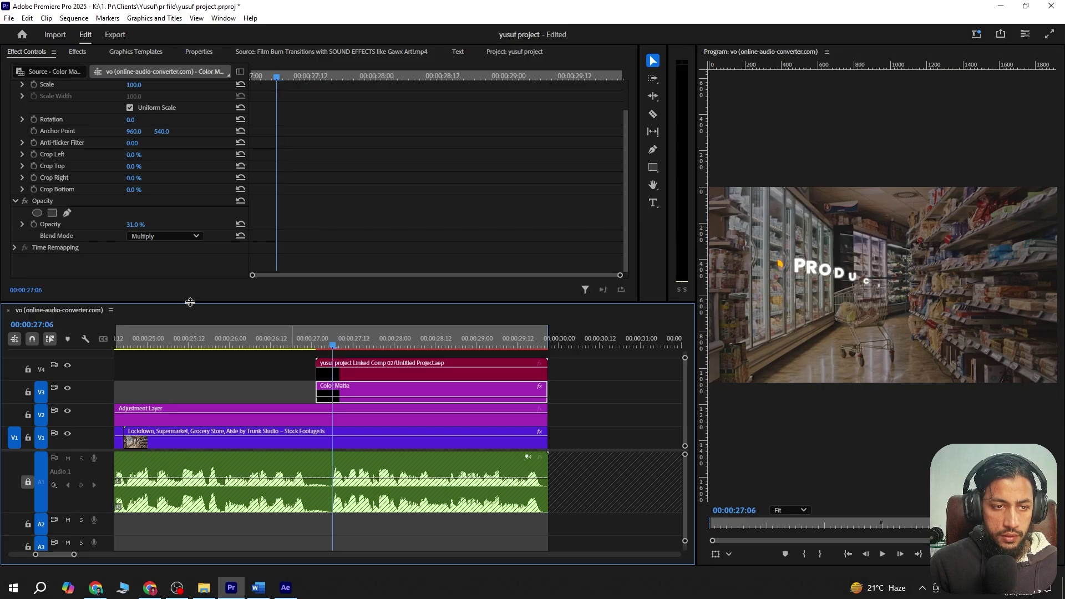
pyautogui.click(34, 224)
pyautogui.moveTo(280, 77); pyautogui.dragTo(250, 76)
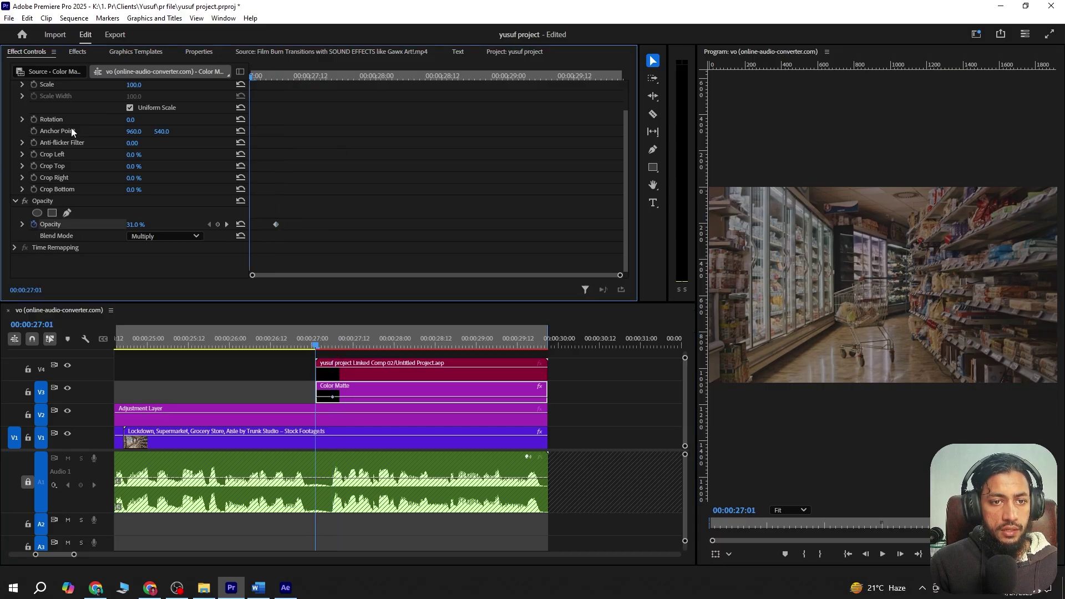
pyautogui.moveTo(135, 224); pyautogui.dragTo(114, 225)
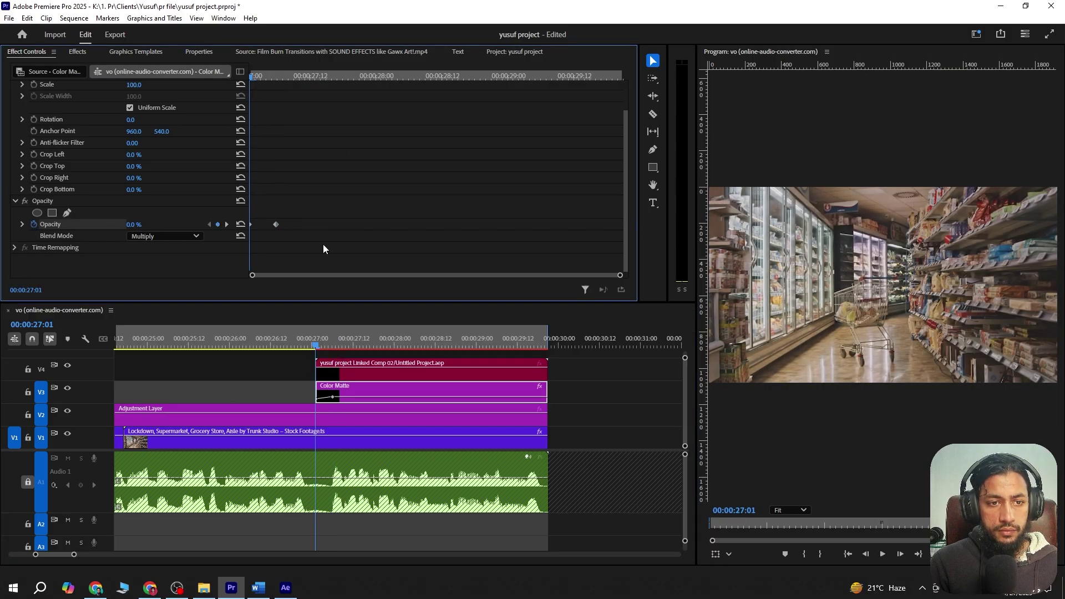
# Play the closing section to check the matte's fade-in behind the bulleted text
pyautogui.press('space')
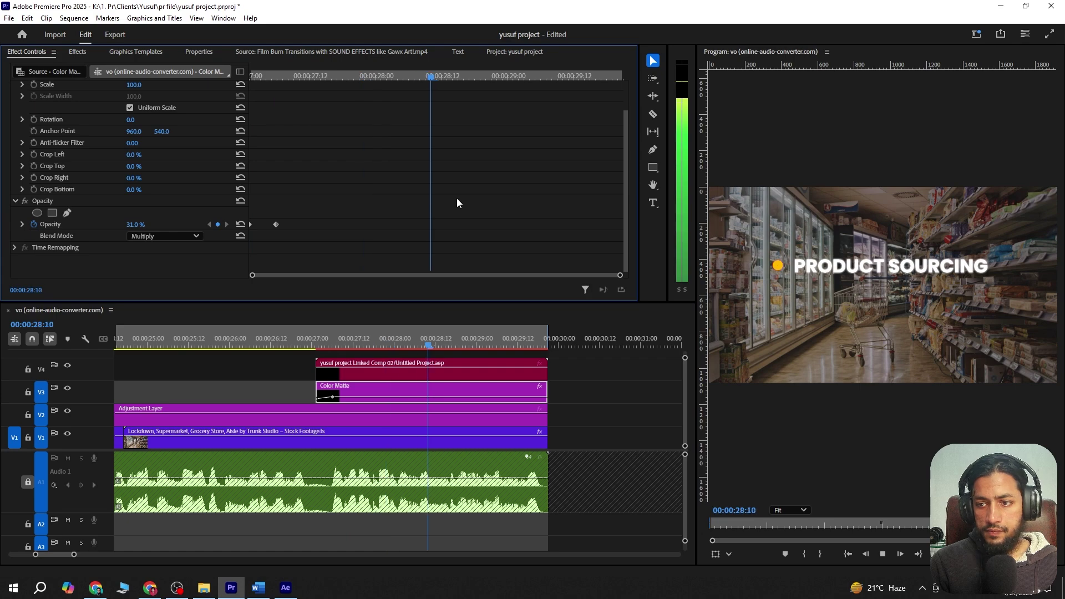
pyautogui.click(240, 343)
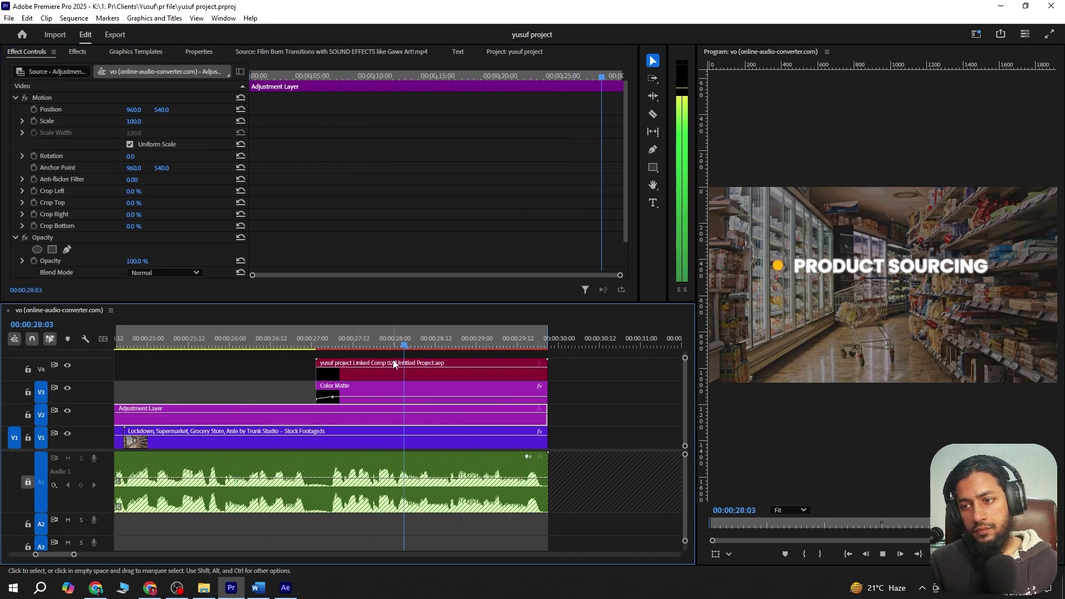
pyautogui.press('space')
pyautogui.click(411, 392)
pyautogui.click(276, 260)
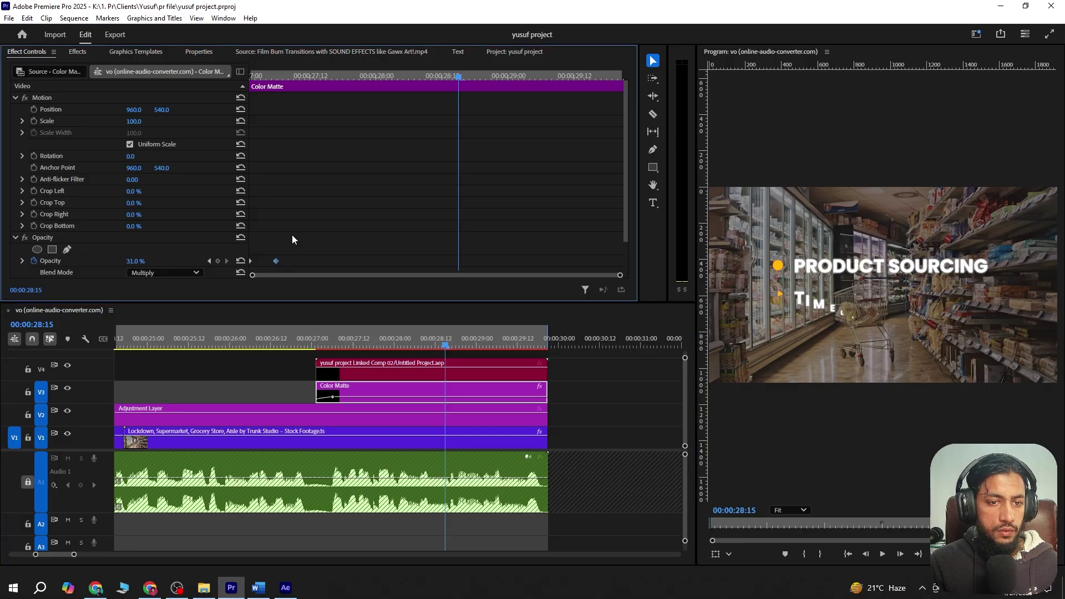
pyautogui.hotkey('shift', 'k')
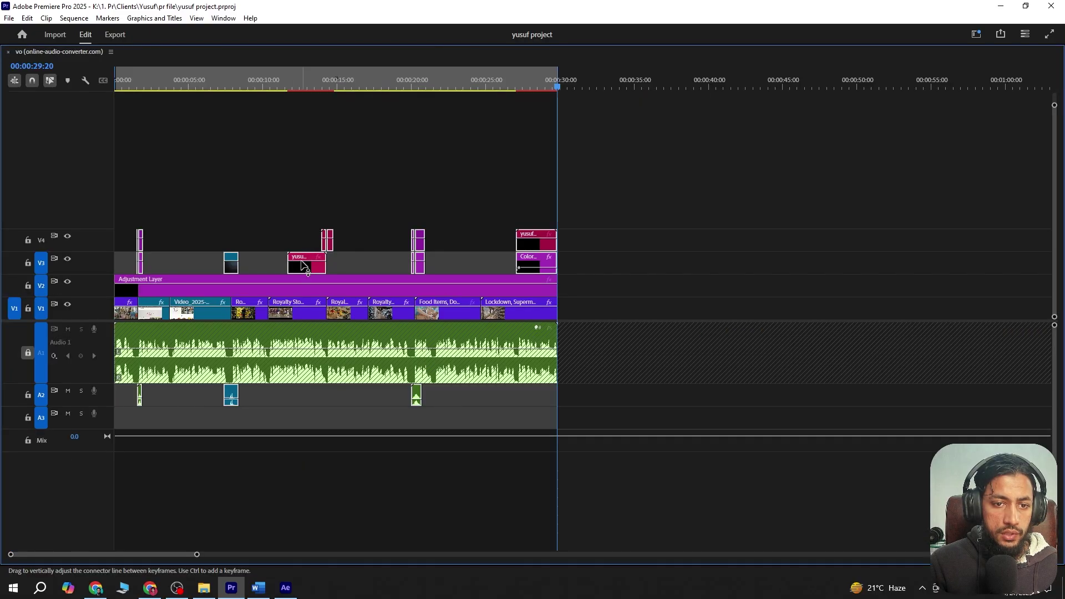
# Fit the whole sequence in view and shift all clips above the adjustment layer up one track, leaving V3 empty
pyautogui.press('\\')
pyautogui.press('`')
pyautogui.press('`')
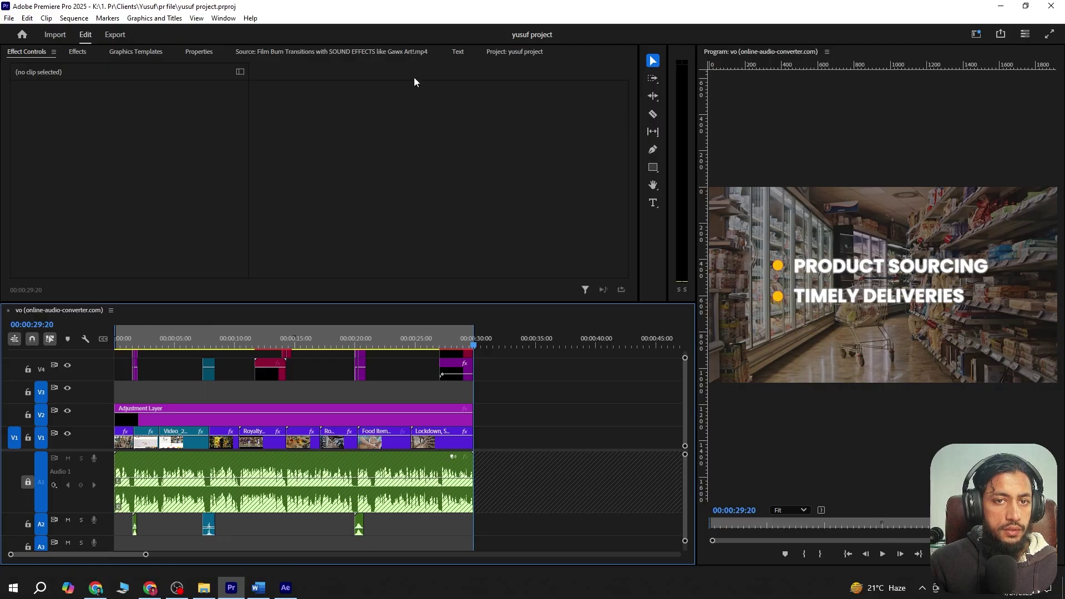
# Switch to File Explorer and preview the image Başlıksız-1.avif in the client project's graphics folder
pyautogui.click(497, 51)
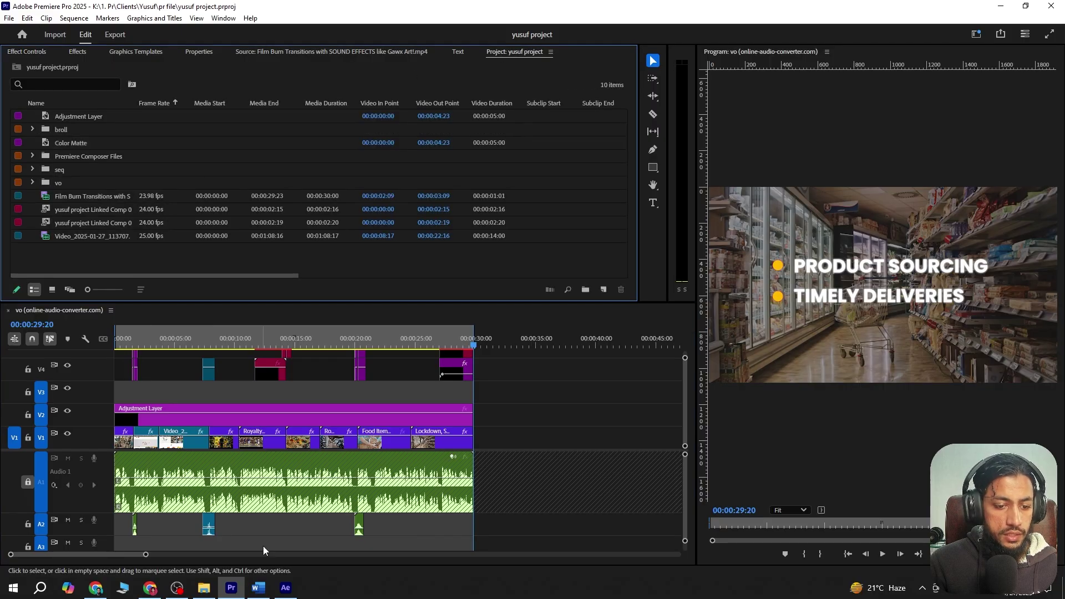
pyautogui.click(205, 588)
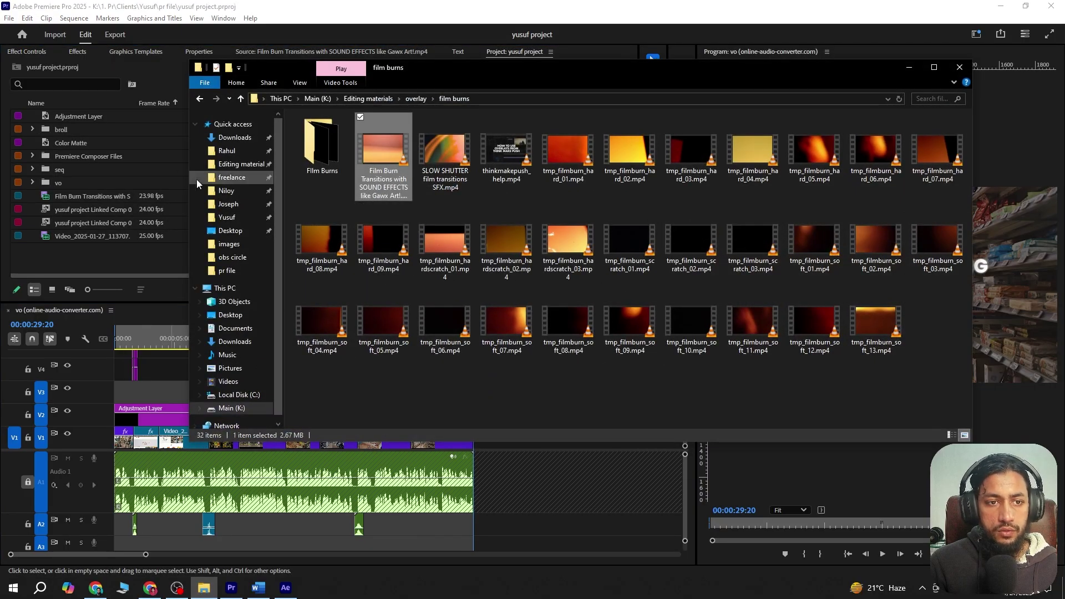
pyautogui.click(227, 217)
pyautogui.doubleClick(348, 158)
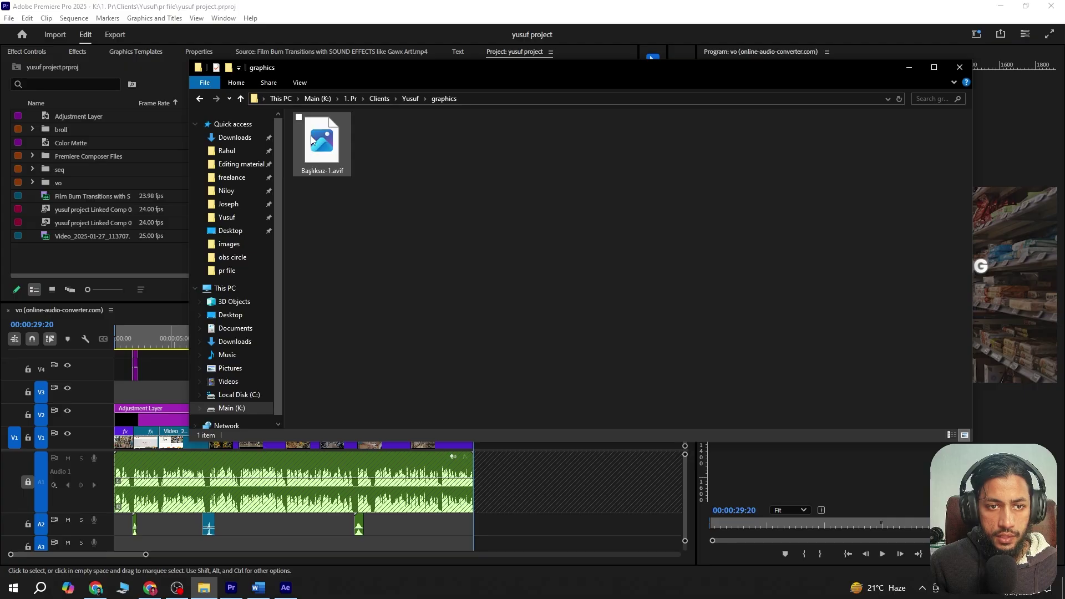
pyautogui.click(336, 140)
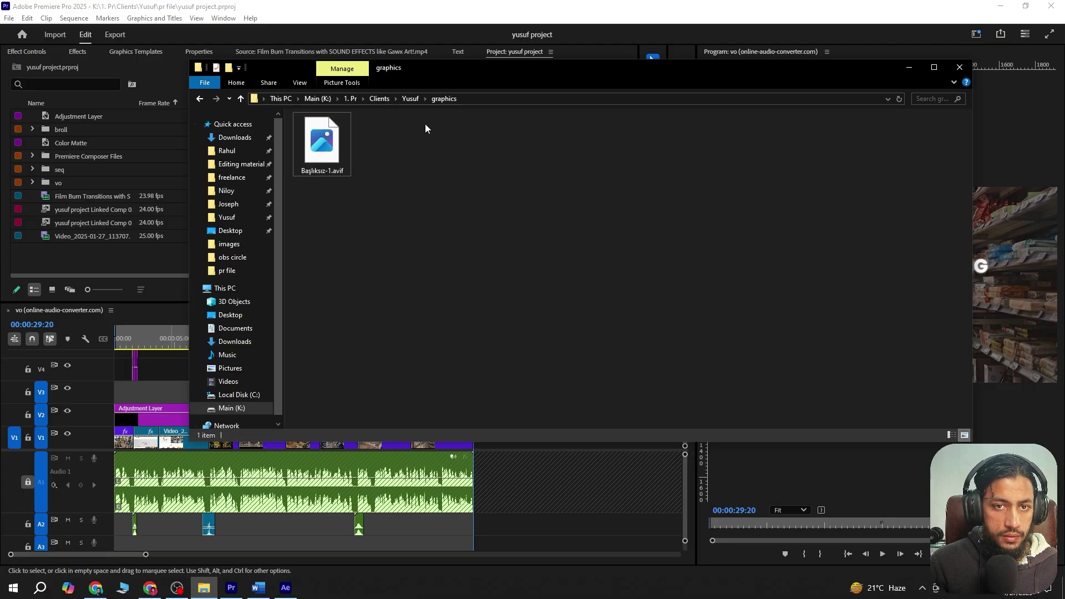
pyautogui.doubleClick(340, 137)
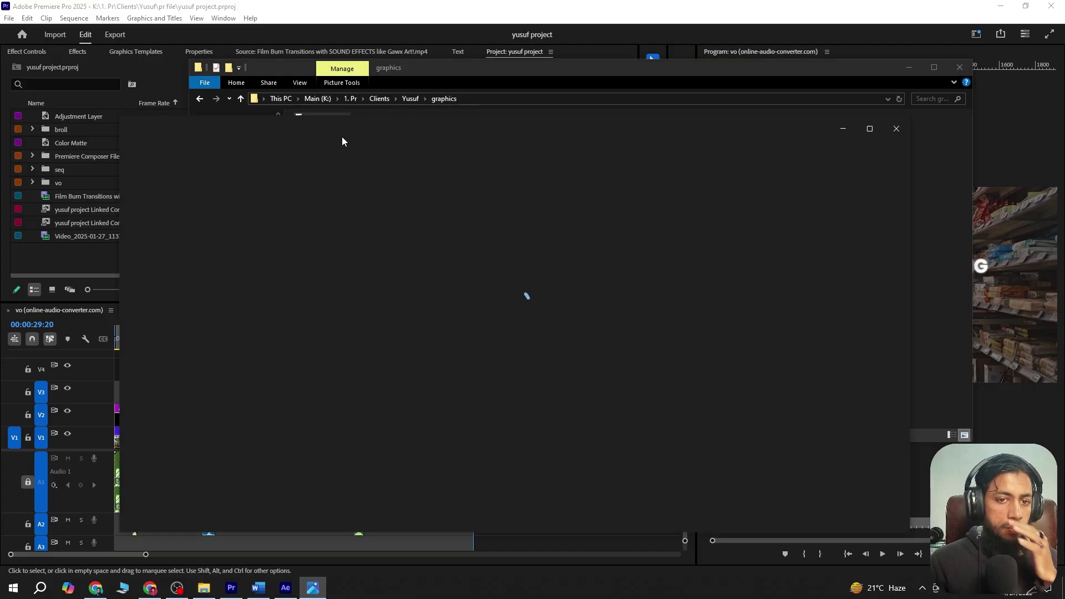
pyautogui.click(895, 129)
pyautogui.click(410, 99)
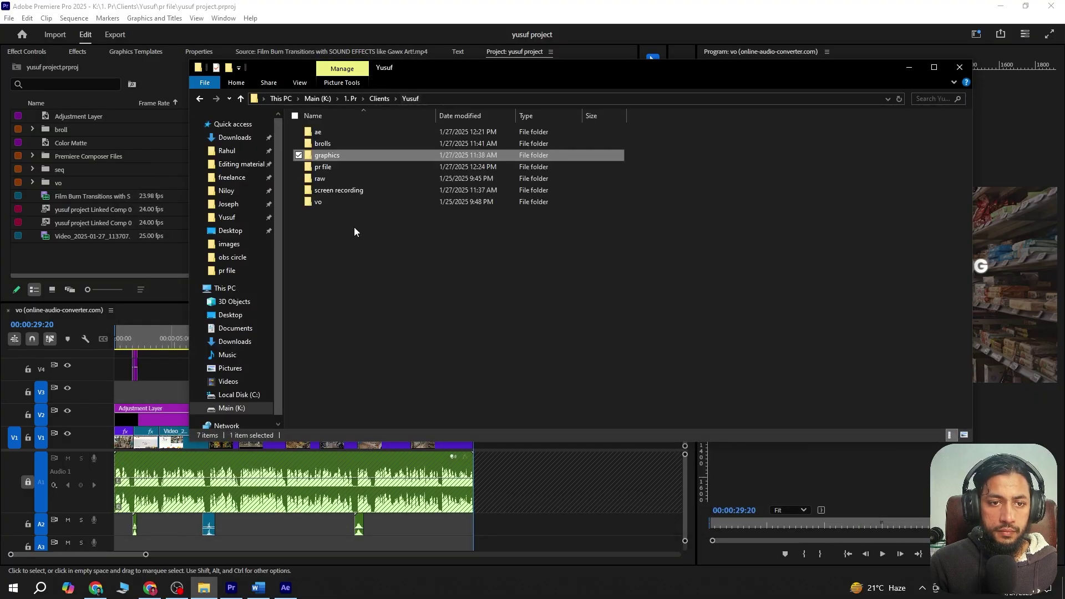
# Import the UFS logo from the brolls folder's images subfolder, and place it on V3 over the food donation clip
pyautogui.doubleClick(337, 143)
pyautogui.doubleClick(350, 131)
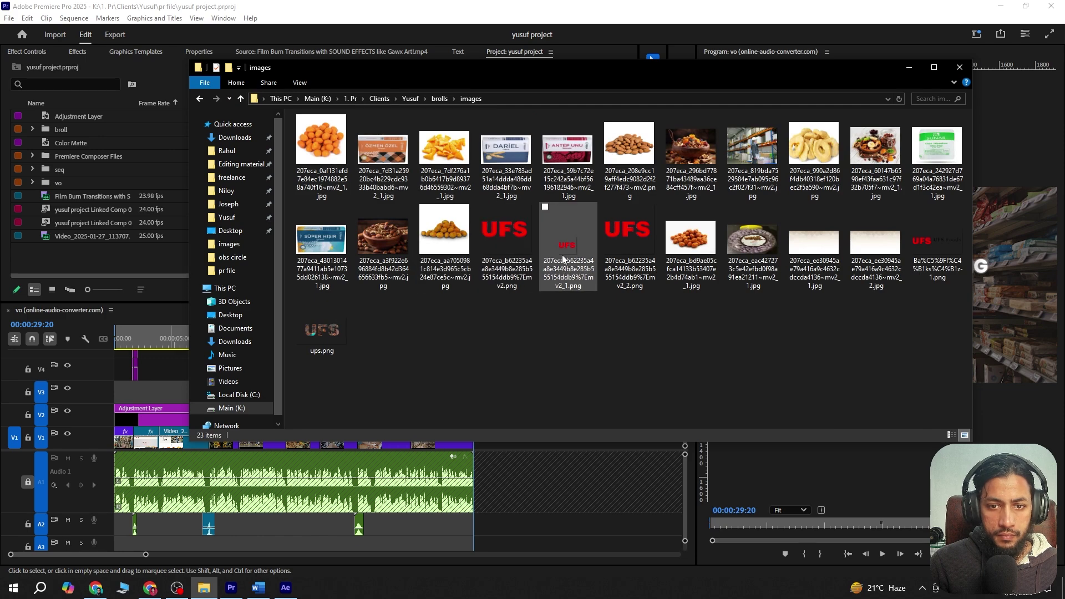
pyautogui.click(585, 249)
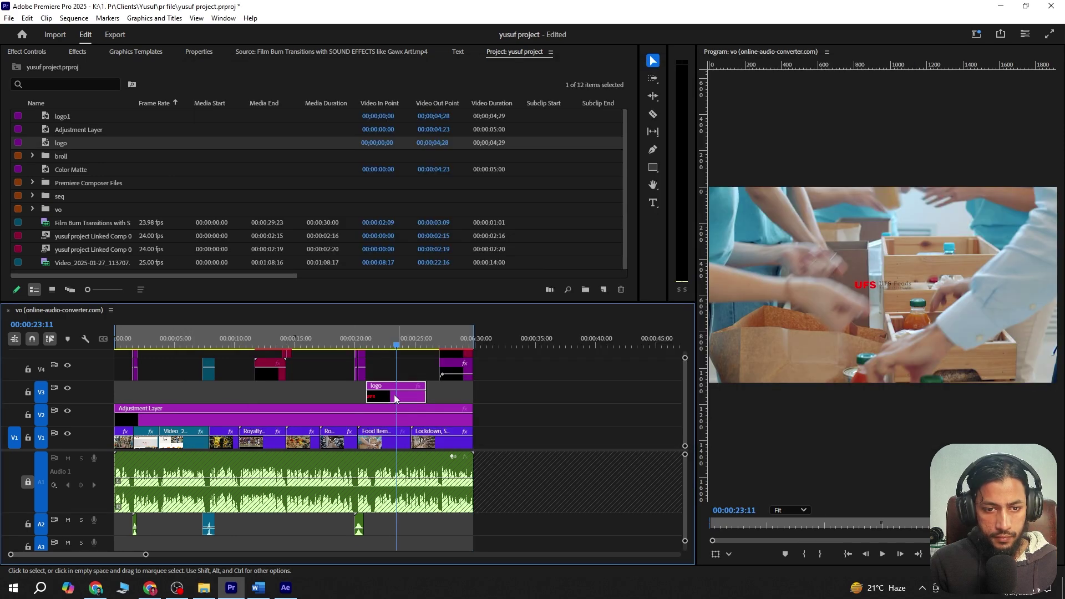
# Scale the logo to 167% and move it to the frame's upper-left corner, at about 311.8, 87.2
pyautogui.click(27, 51)
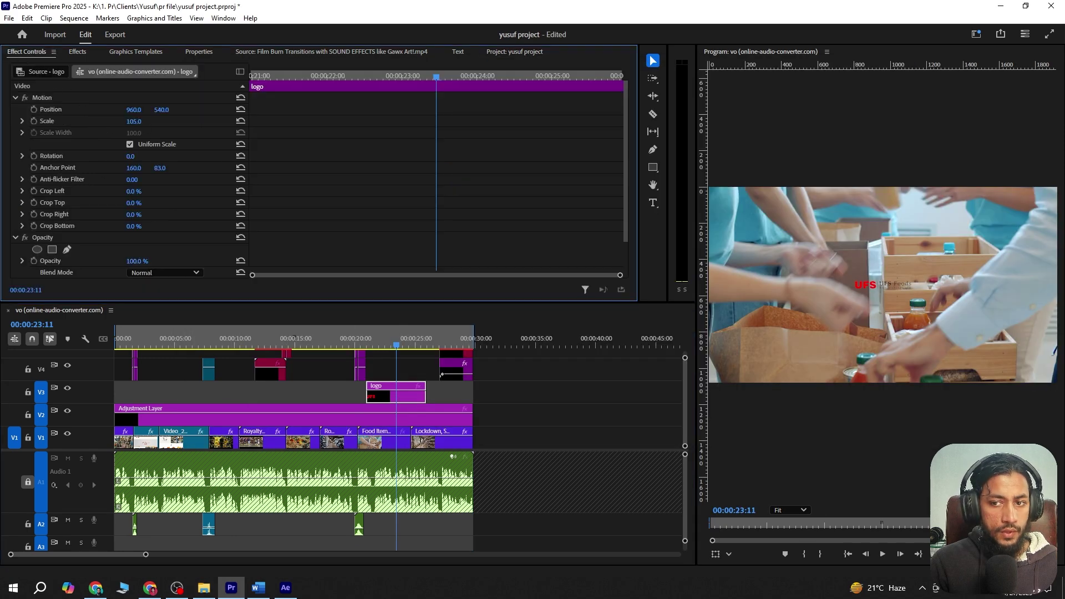
pyautogui.moveTo(134, 121); pyautogui.dragTo(167, 121)
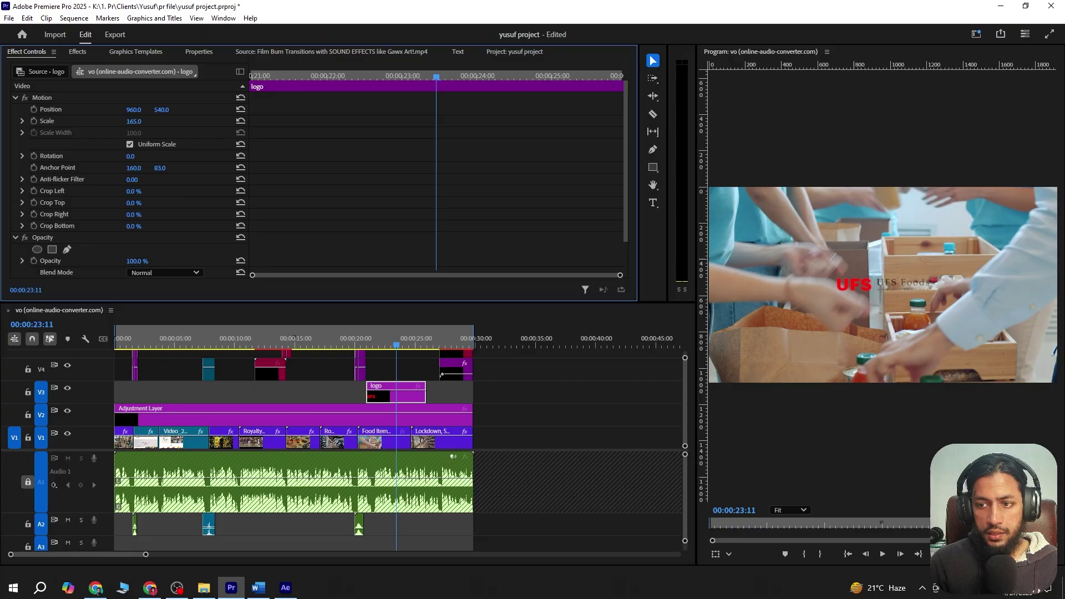
pyautogui.click(74, 96)
pyautogui.moveTo(914, 301); pyautogui.dragTo(790, 219)
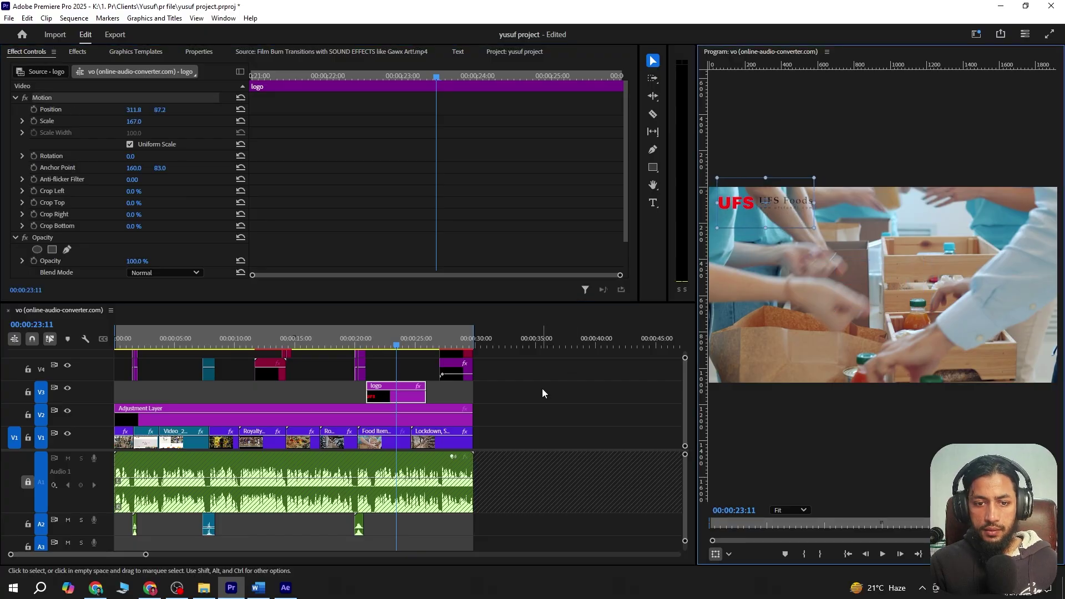
# Play the sequence to check the logo1 and logo clips on V3
pyautogui.click(520, 390)
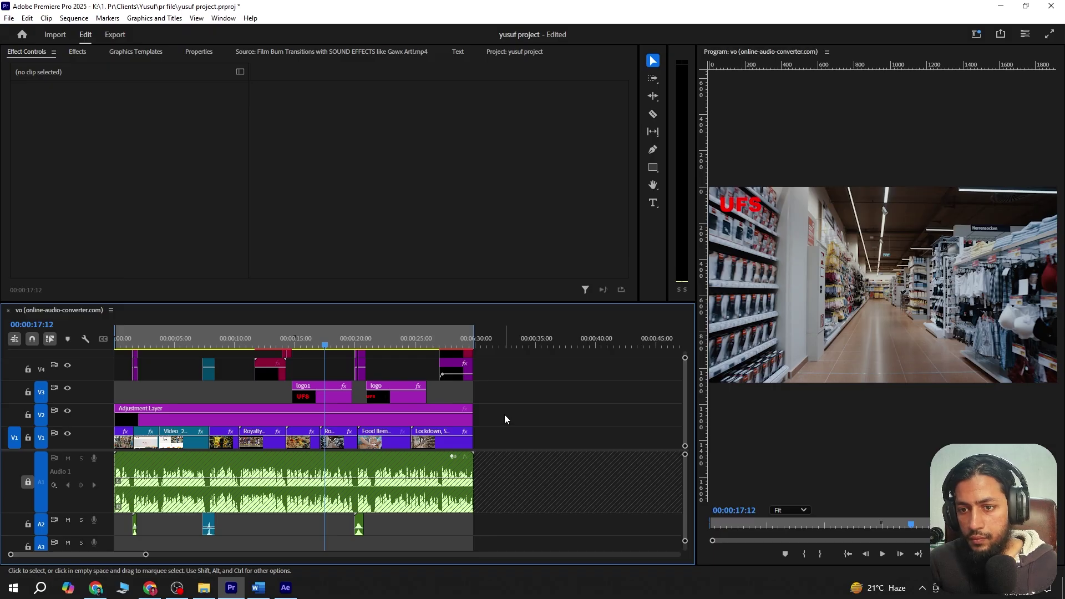
pyautogui.press('=')
pyautogui.press('space')
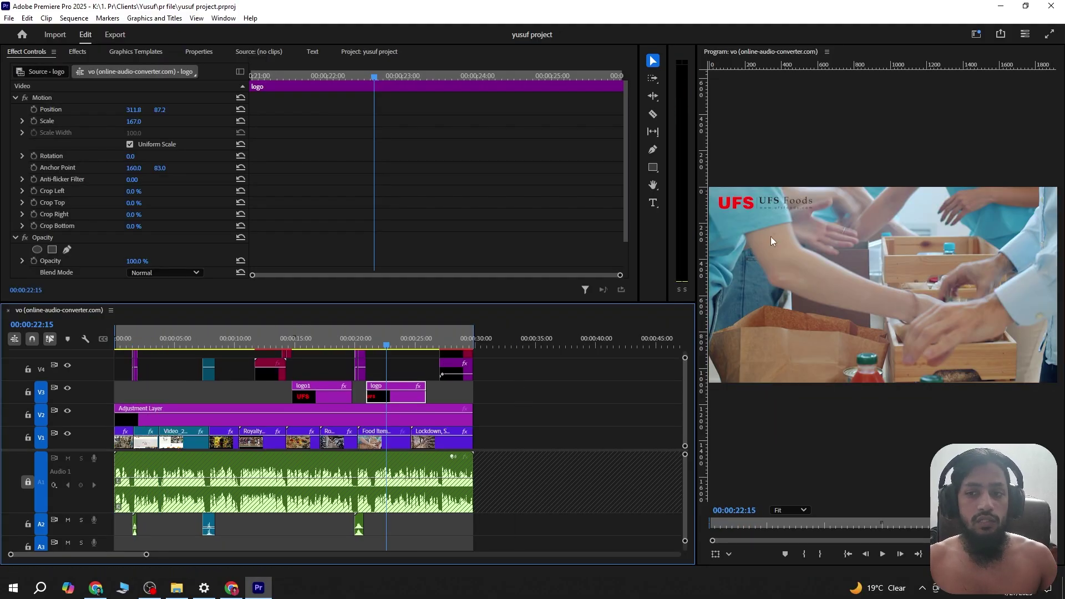
pyautogui.scroll(2, 412, 395)
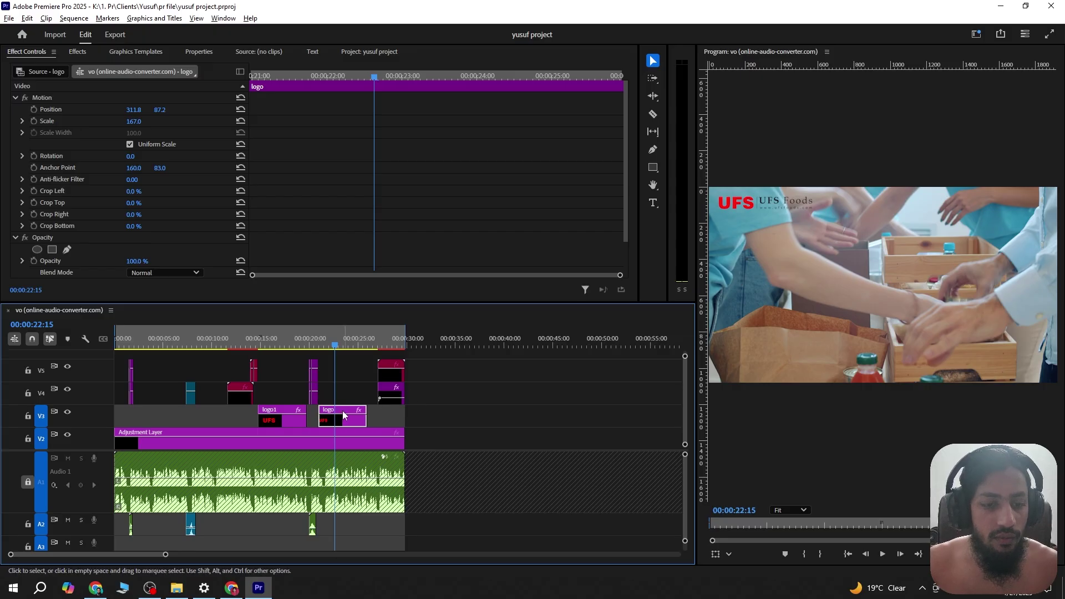
# Apply the Drop Shadow video effect to the logo clip over the food donation footage on V3
pyautogui.click(327, 338)
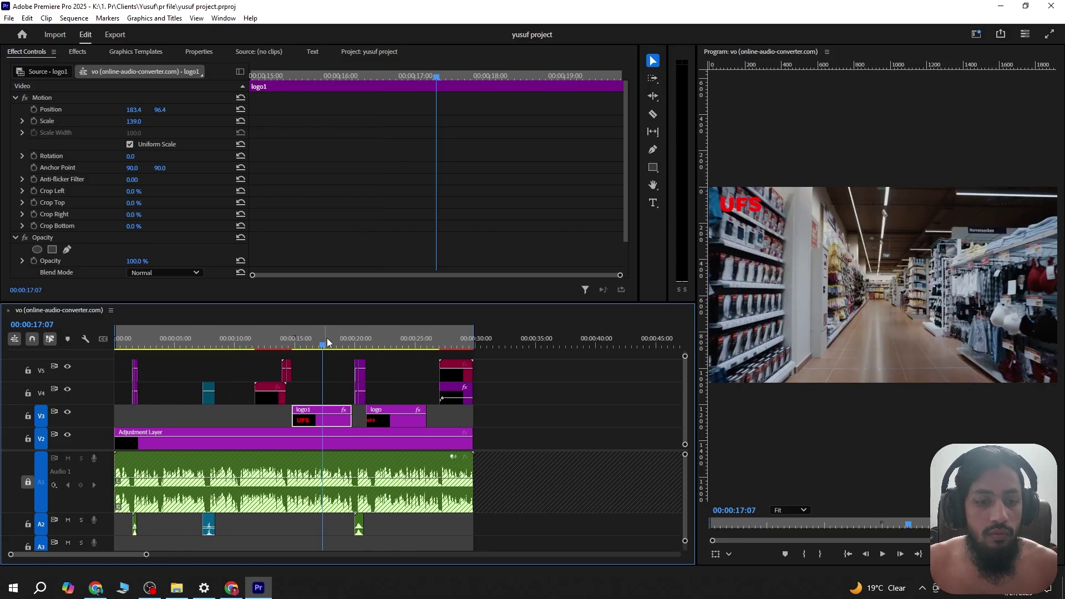
pyautogui.click(393, 338)
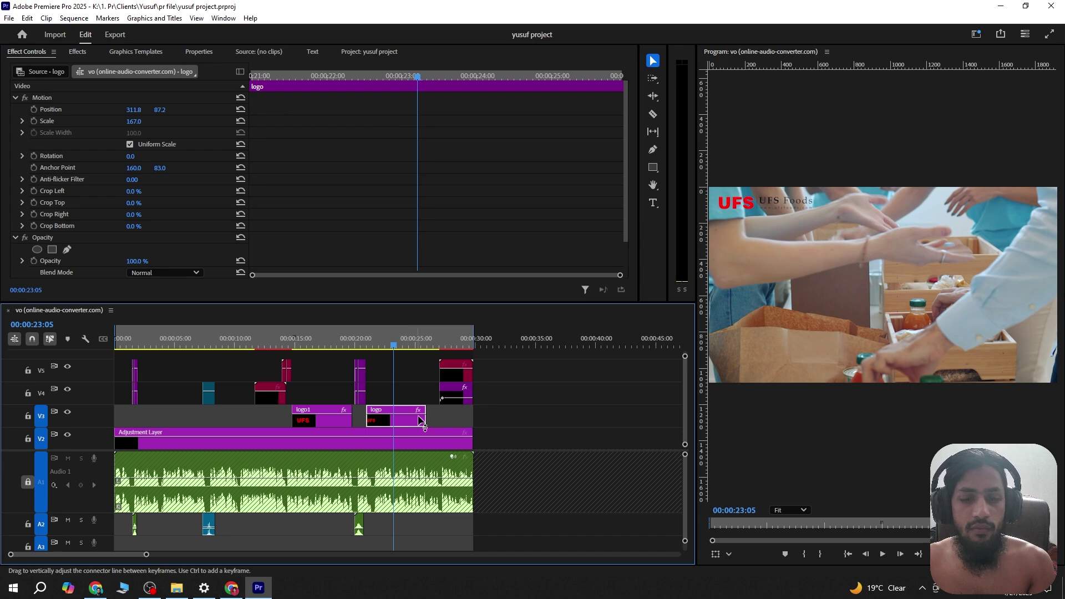
pyautogui.click(77, 51)
pyautogui.click(72, 69)
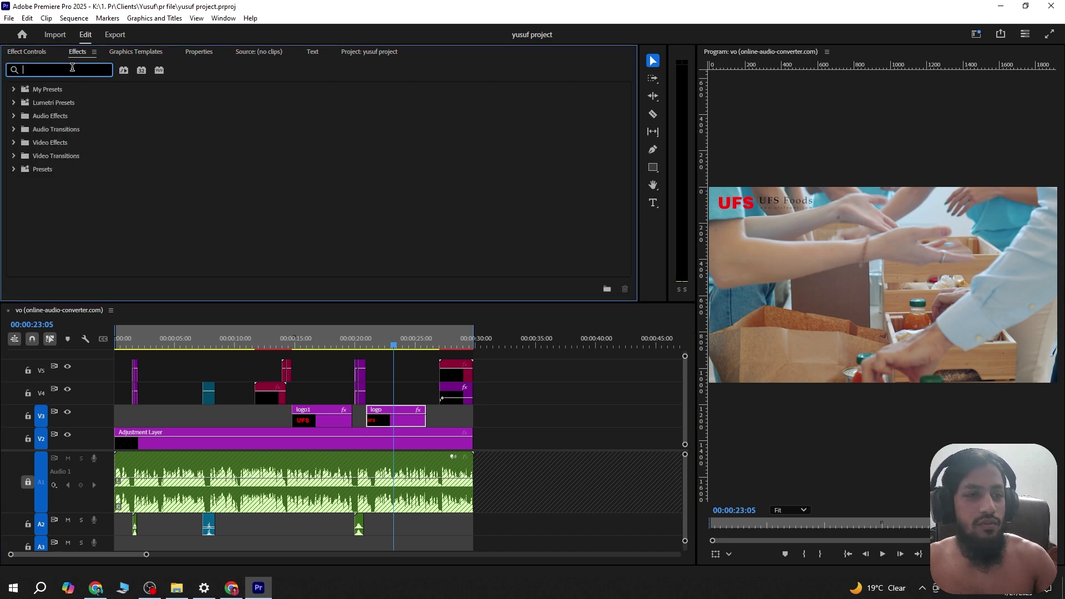
pyautogui.write('drop')
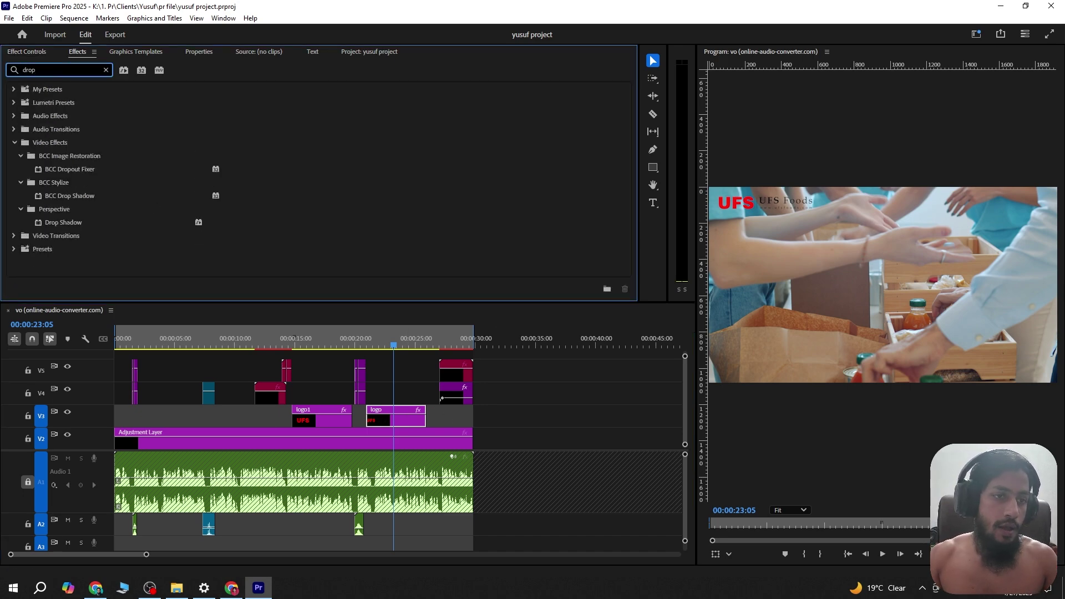
pyautogui.moveTo(58, 218); pyautogui.dragTo(399, 419)
pyautogui.click(11, 52)
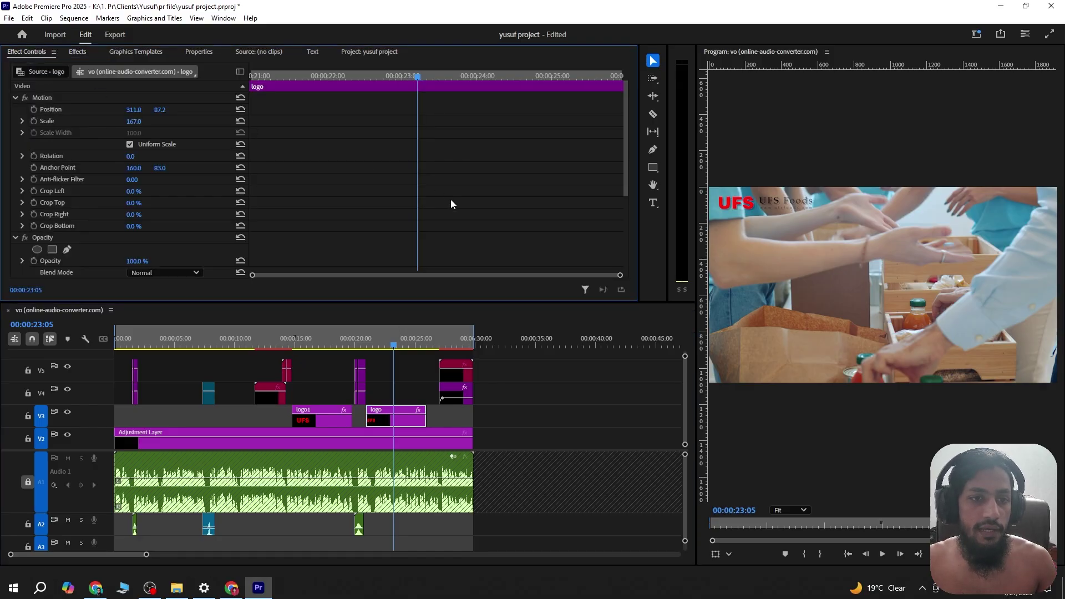
# Set the logo's drop shadow to white with 100% opacity, distance 0 and softness 29, compare it on and off, and save
pyautogui.scroll(-5, 388, 214)
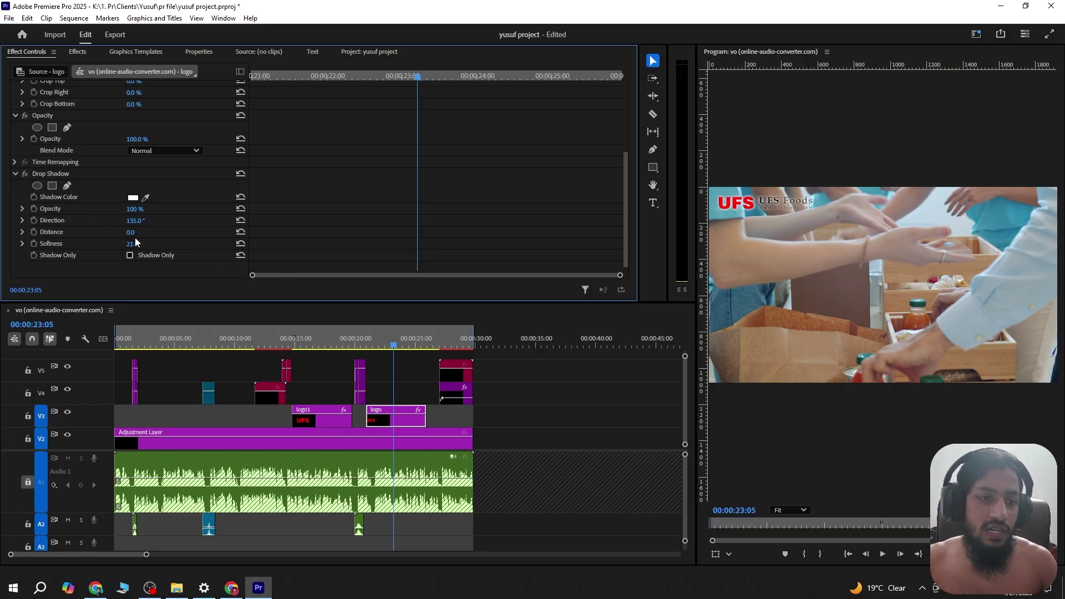
pyautogui.click(22, 177)
pyautogui.click(22, 177)
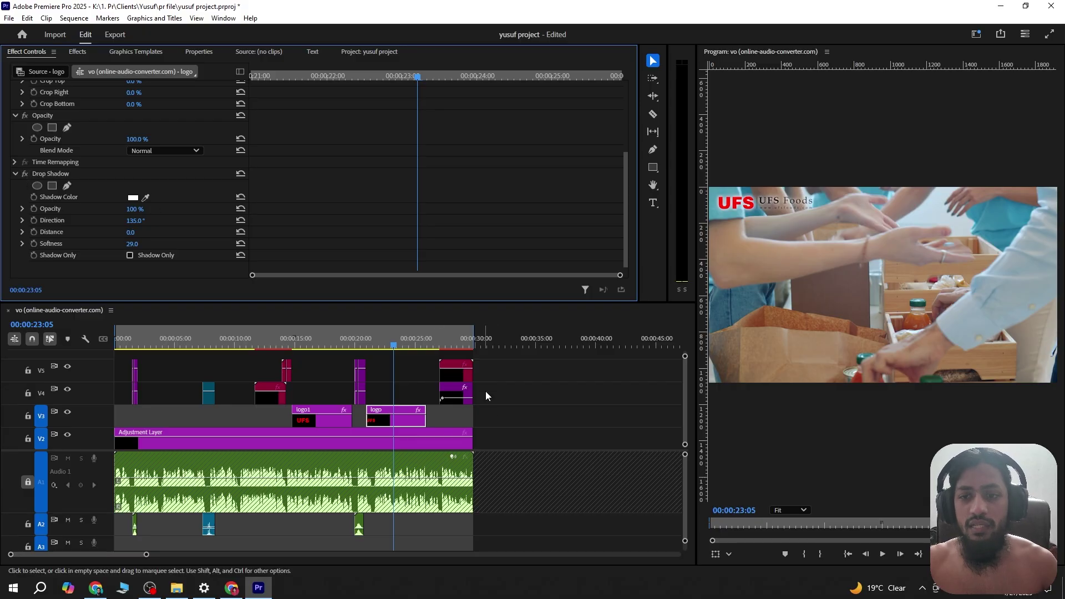
pyautogui.click(502, 421)
pyautogui.hotkey('ctrl', 's')
# Delete the logo1 clip, extend the shadowed logo clip on V3 over the whole sequence, and save the project
pyautogui.click(315, 424)
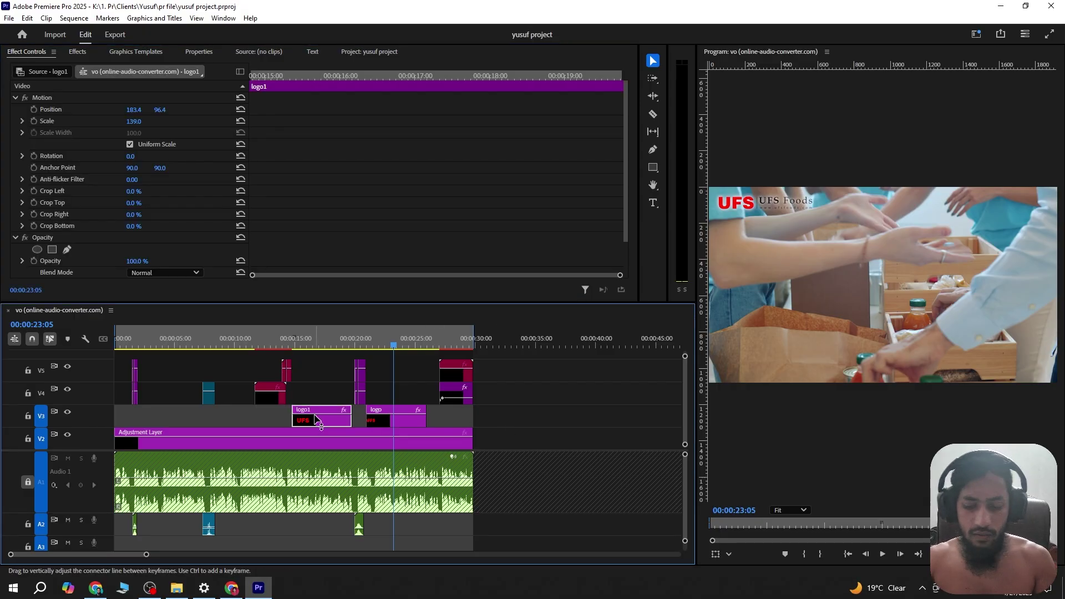
pyautogui.press('Delete')
pyautogui.moveTo(365, 419); pyautogui.dragTo(115, 416)
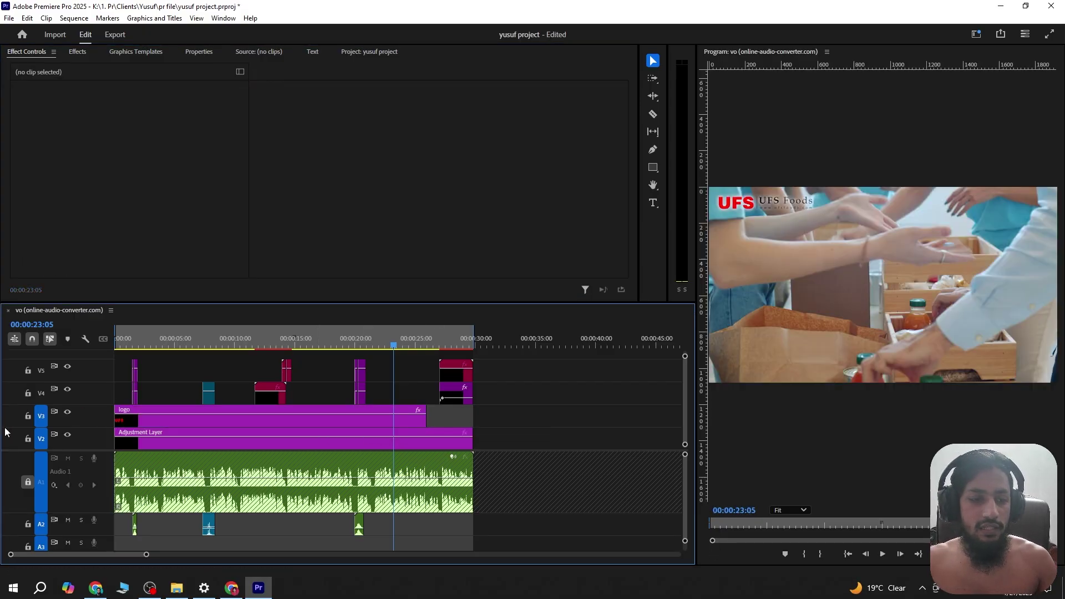
pyautogui.moveTo(427, 416); pyautogui.dragTo(472, 413)
pyautogui.hotkey('ctrl', 's')
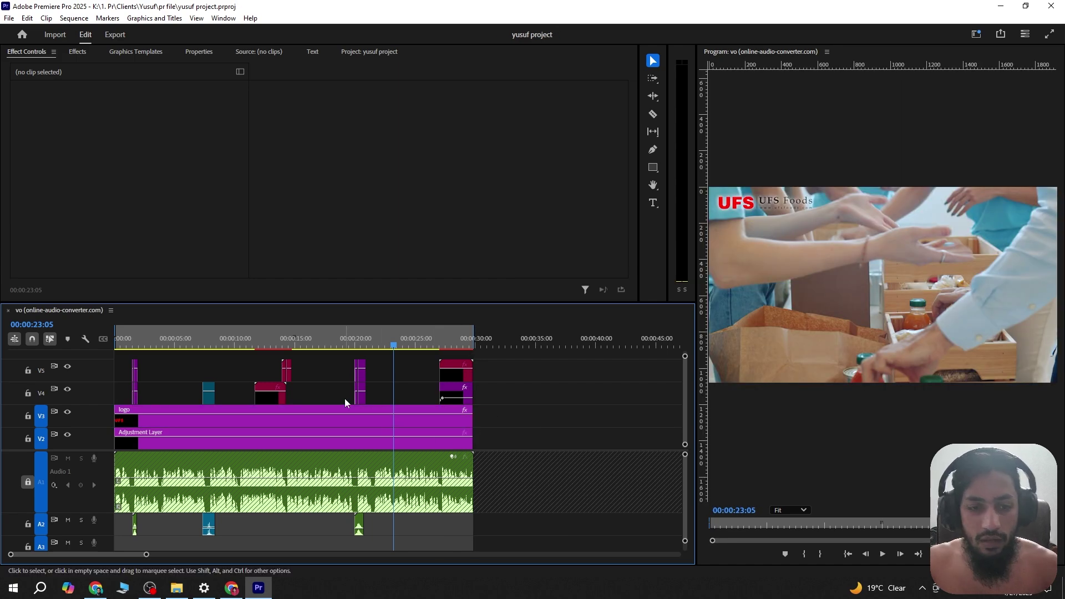
# Play the sequence from the beginning to check the logo over the opening clips
pyautogui.scroll(3, 421, 400)
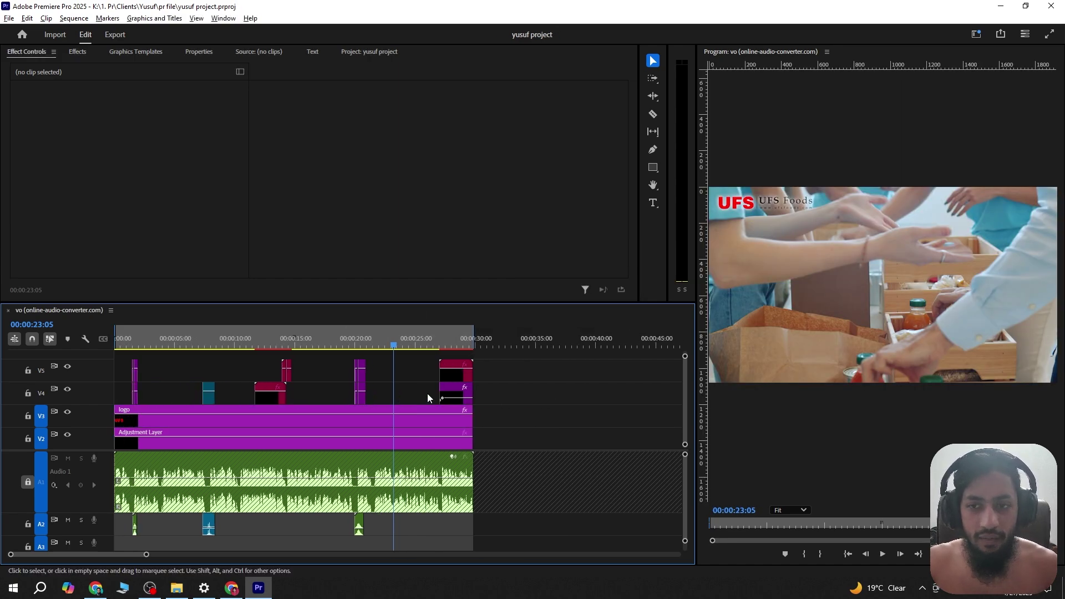
pyautogui.press('Home')
pyautogui.press('space')
pyautogui.click(237, 397)
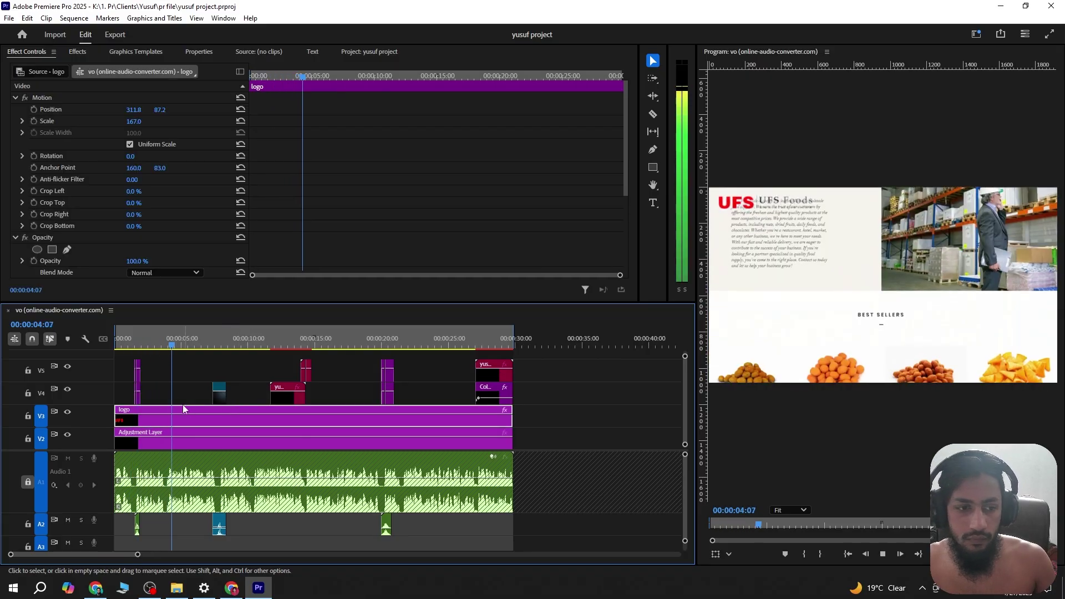
pyautogui.click(572, 418)
pyautogui.press('space')
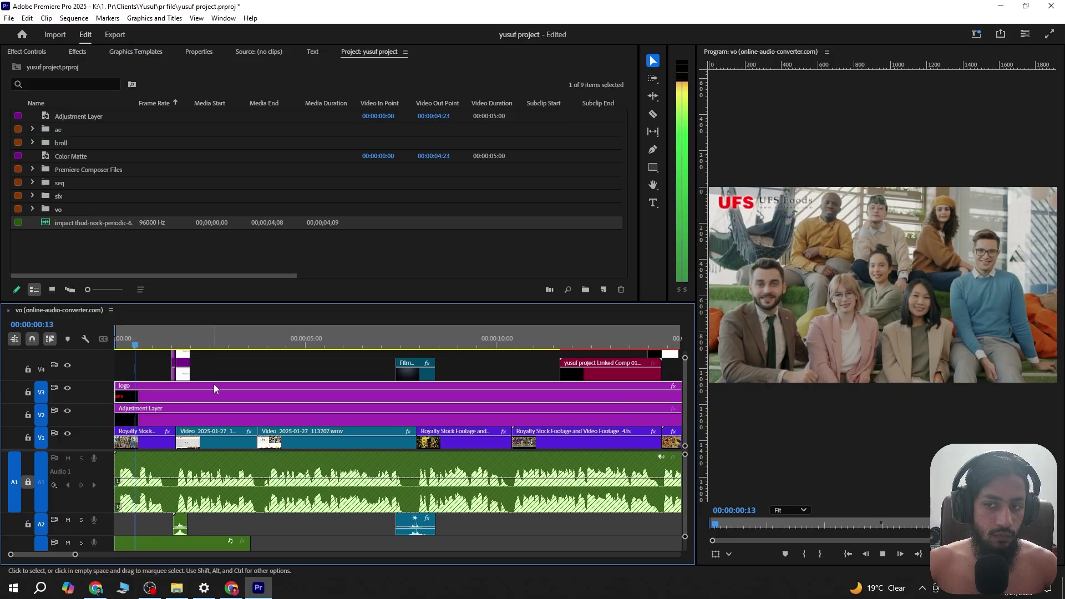
# Place the impact thud sound at the start of A3, lower its level to about -6.9 dB, and play the opening
pyautogui.press('`')
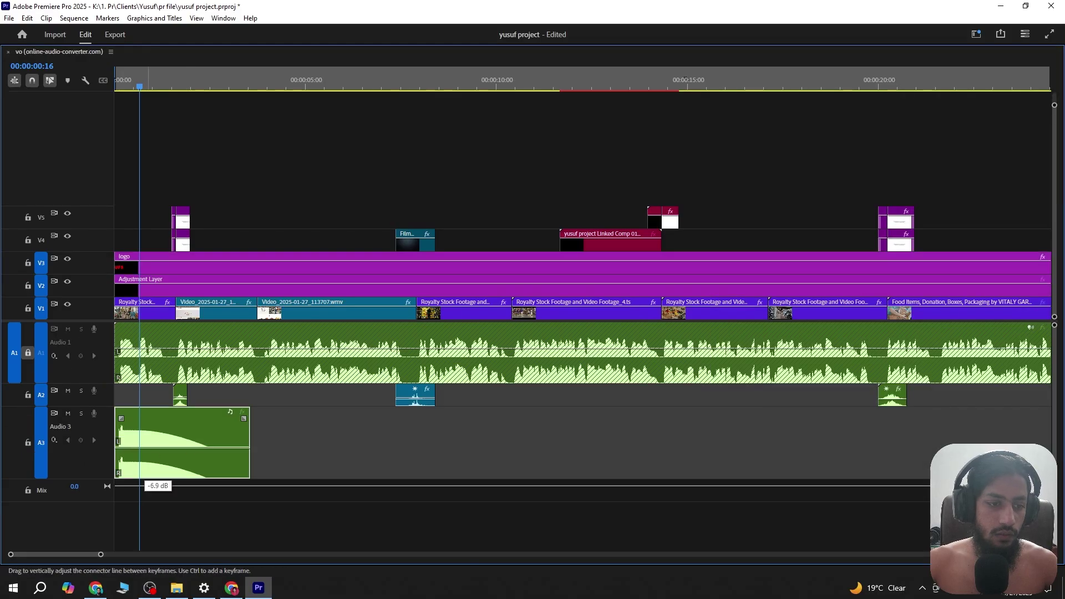
pyautogui.press('`')
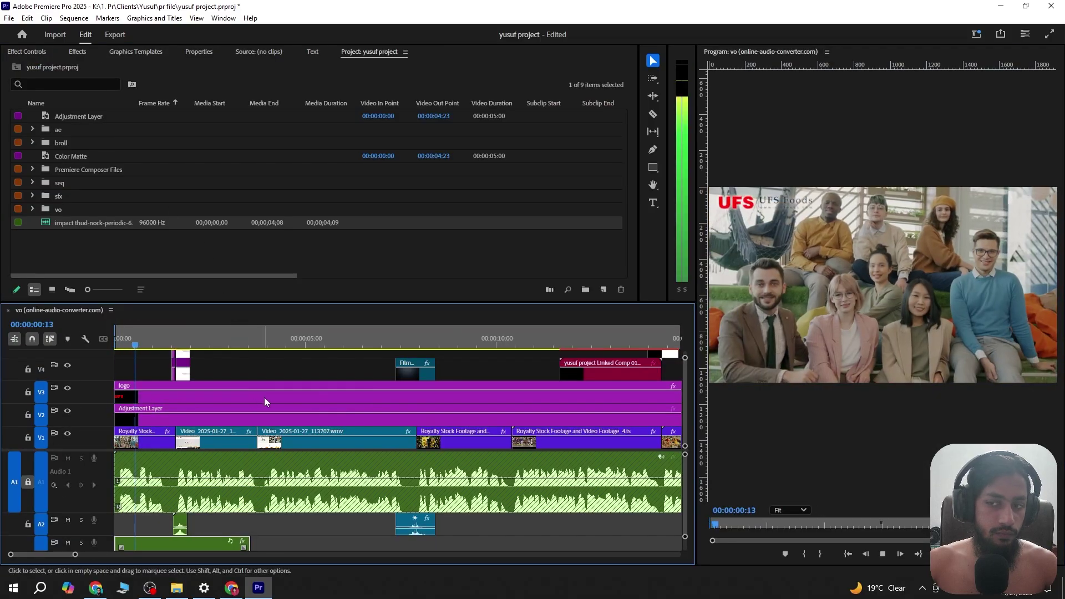
pyautogui.press('space')
pyautogui.press('space')
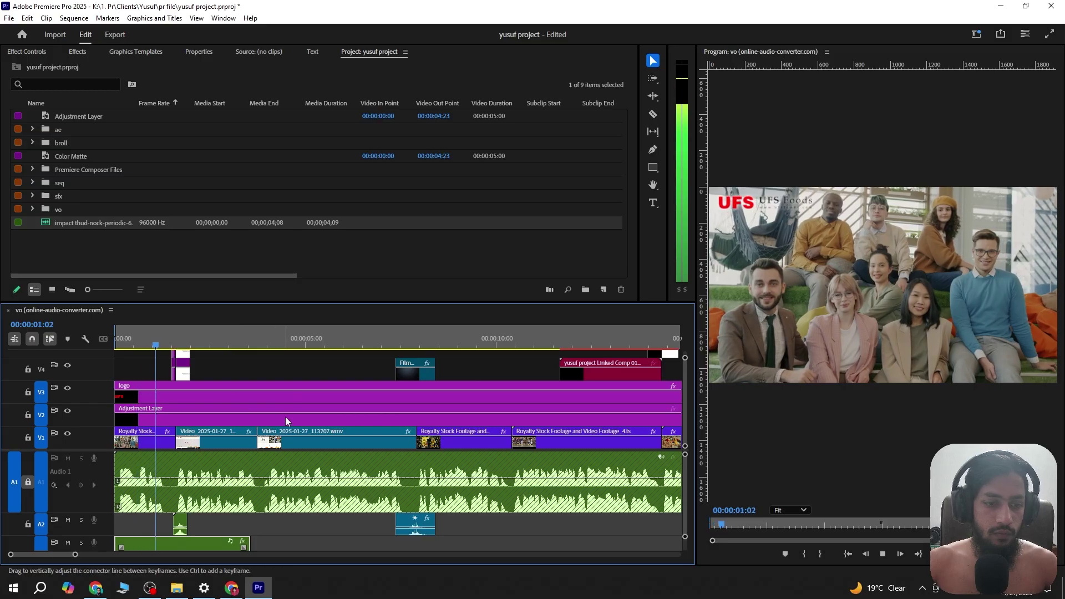
pyautogui.scroll(-5, 258, 399)
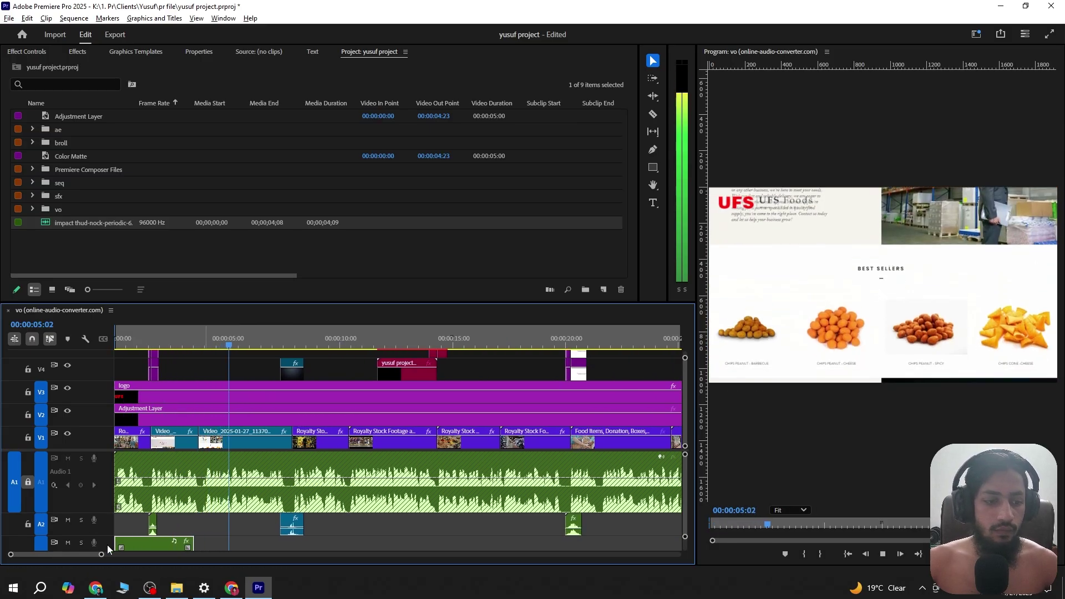
# Shrink the height of the Audio 3 track in the enlarged timeline and restore the normal workspace layout
pyautogui.press('space')
pyautogui.press('`')
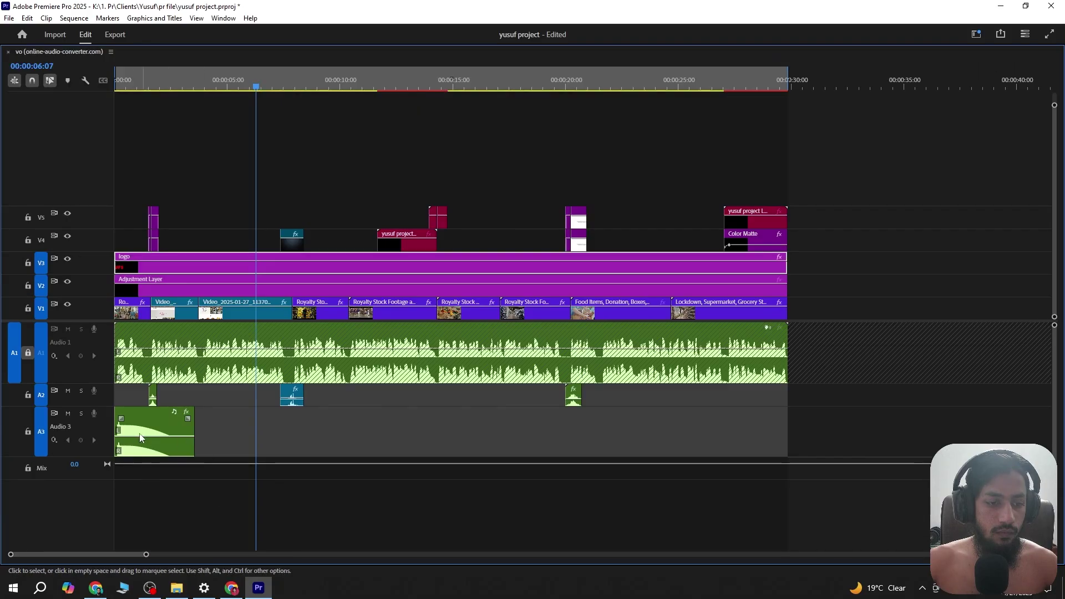
pyautogui.press('space')
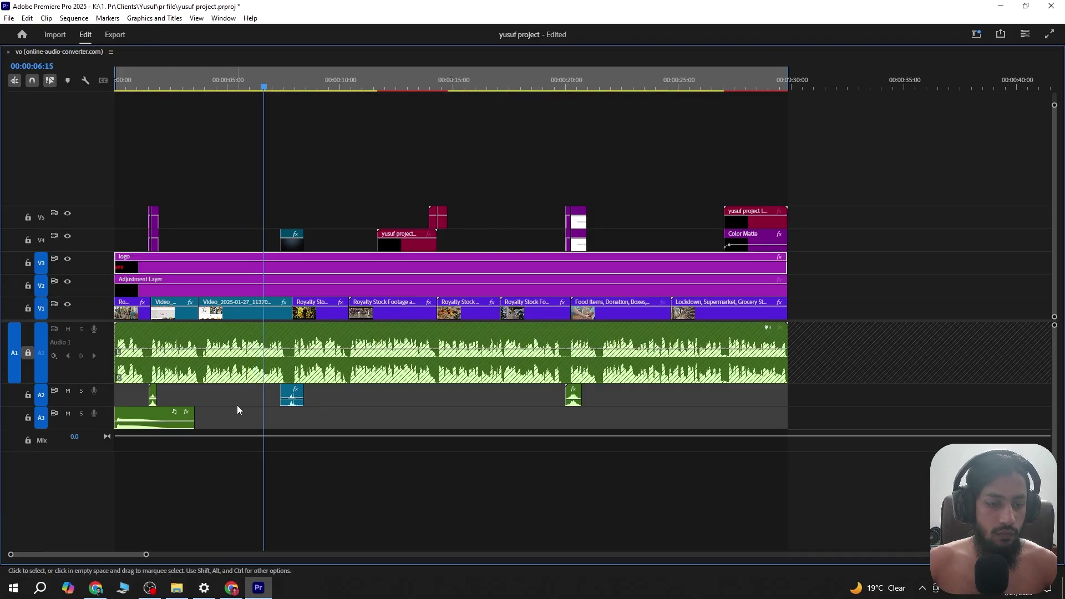
pyautogui.press('`')
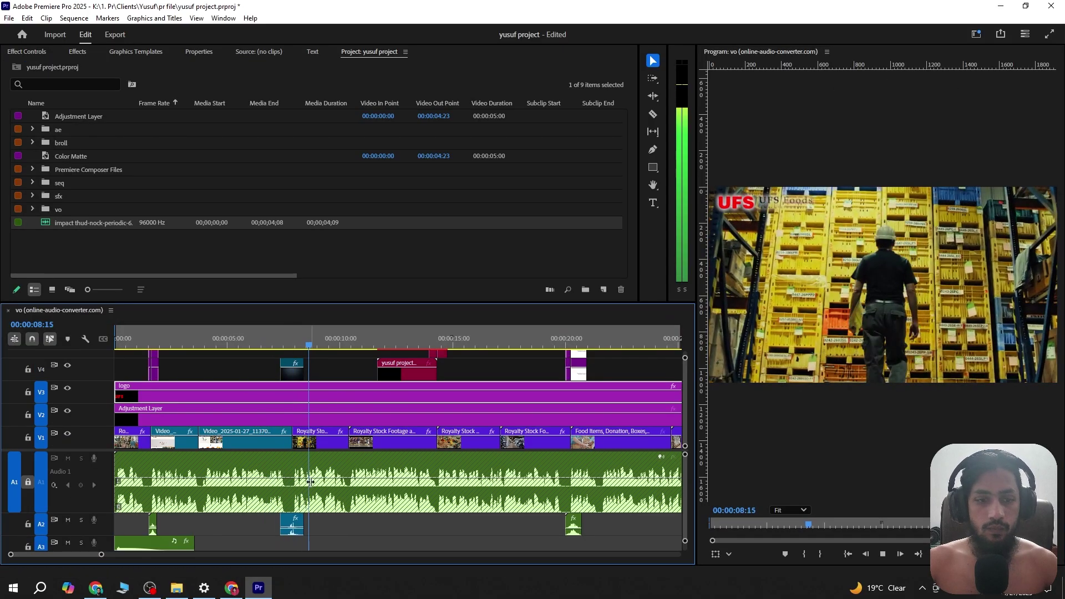
# Play the warehouse section up to the 1981 title and add a short sound effect on A2 where the title starts
pyautogui.scroll(2, 310, 483)
pyautogui.scroll(-3, 316, 481)
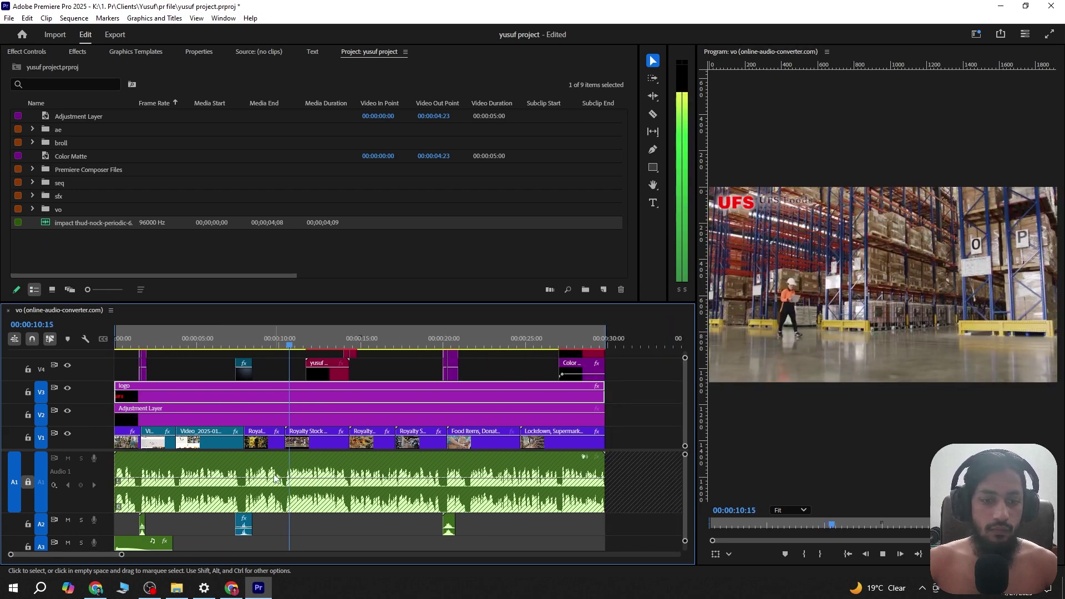
pyautogui.scroll(2, 368, 471)
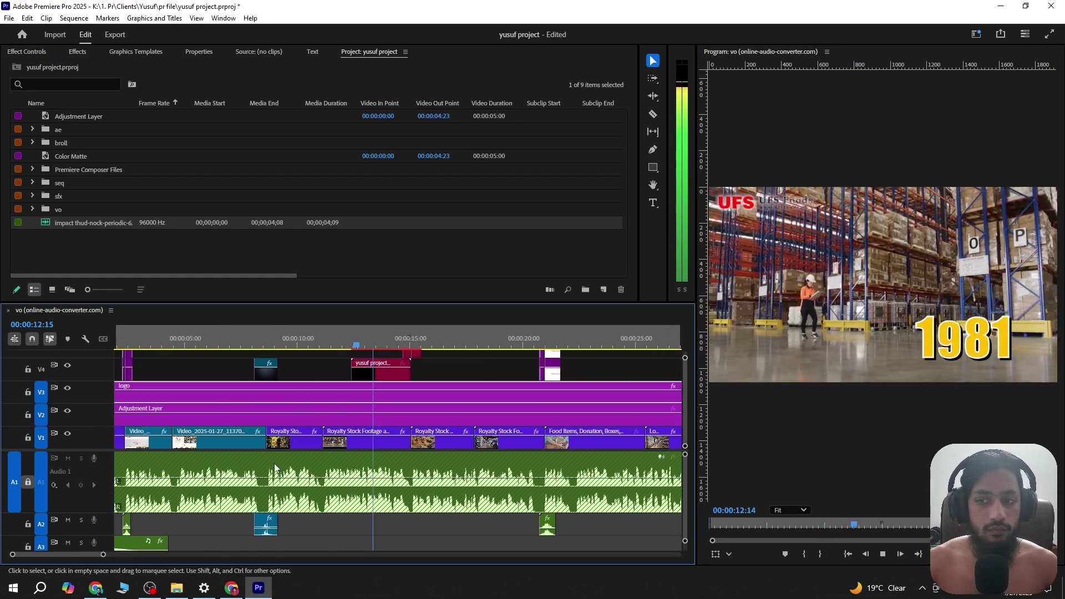
pyautogui.click(285, 341)
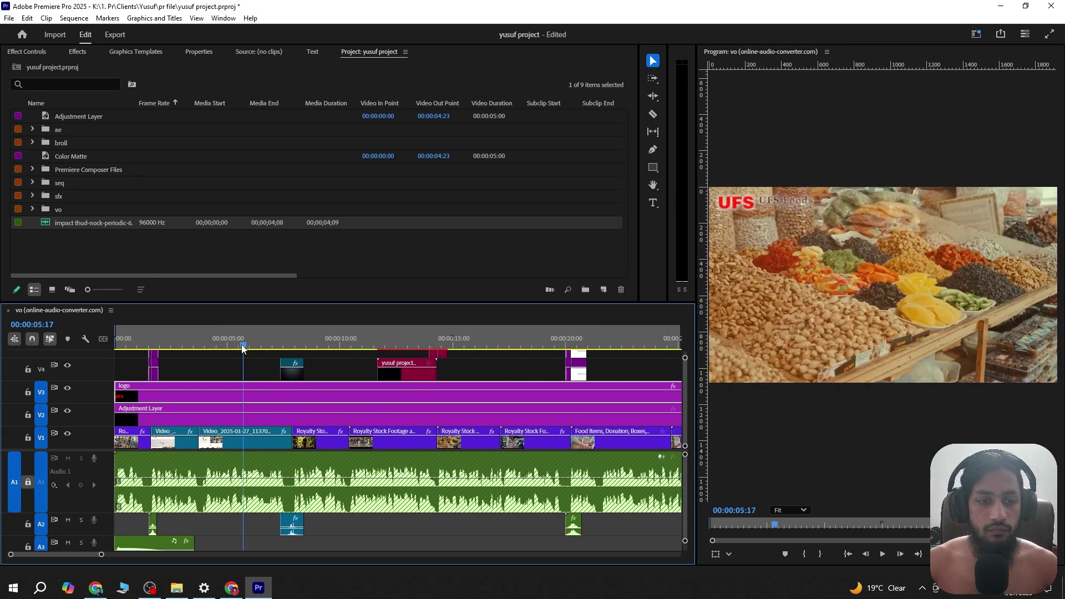
pyautogui.scroll(-3, 491, 397)
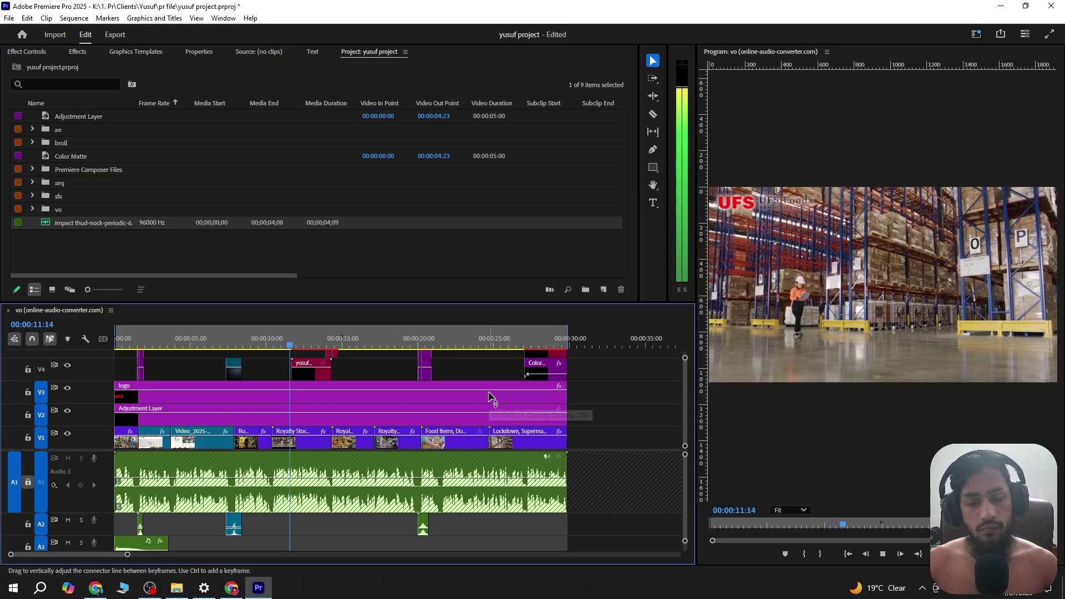
pyautogui.click(458, 391)
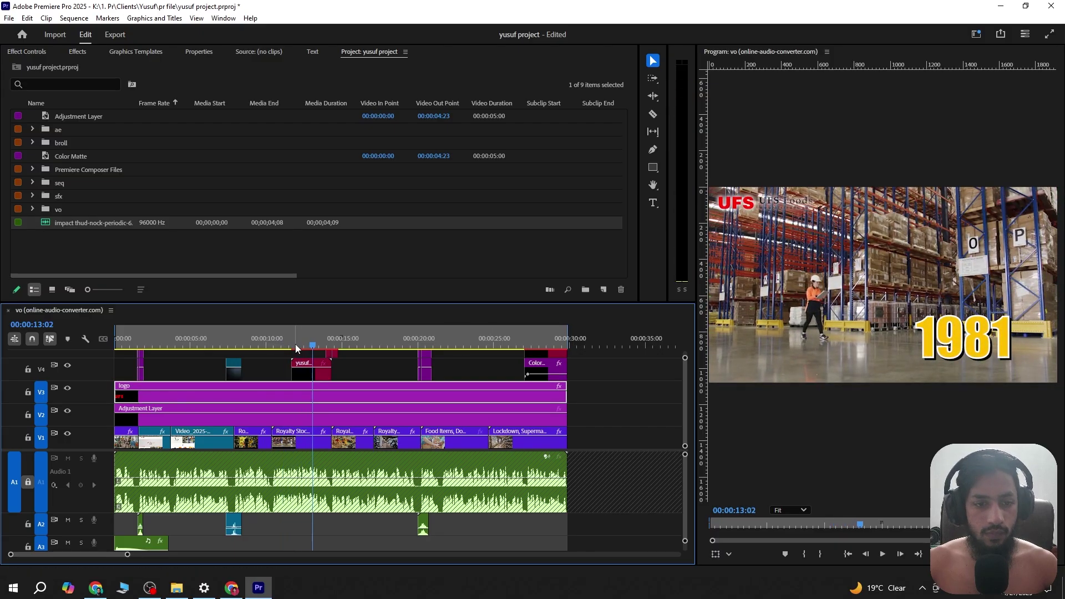
pyautogui.click(290, 344)
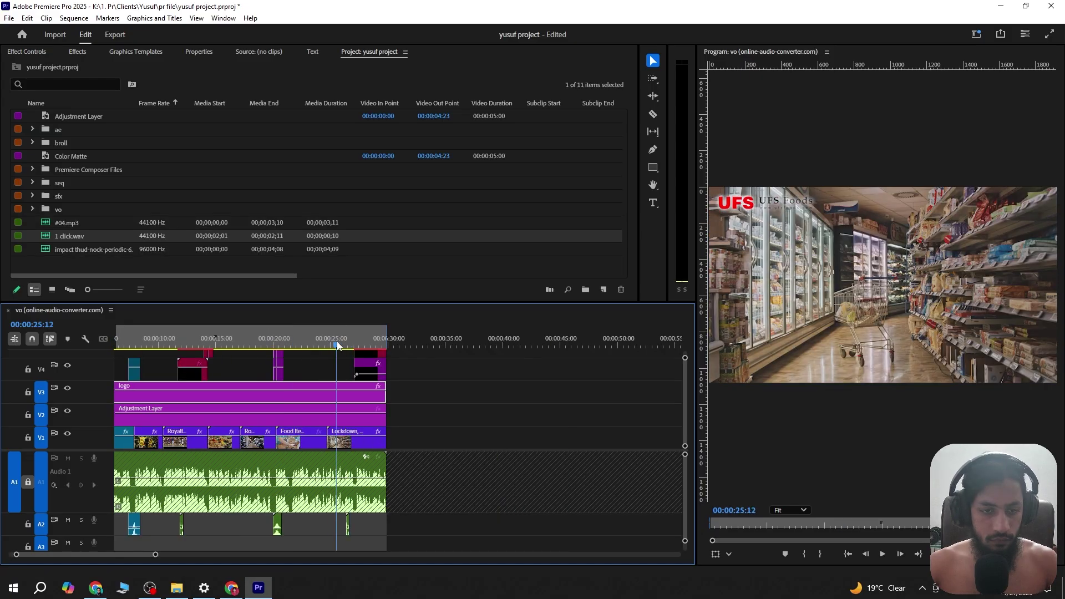
# Position 1 click.wav sounds on A2 at the first two closing list titles, play them back, and save the project
pyautogui.scroll(2, 355, 466)
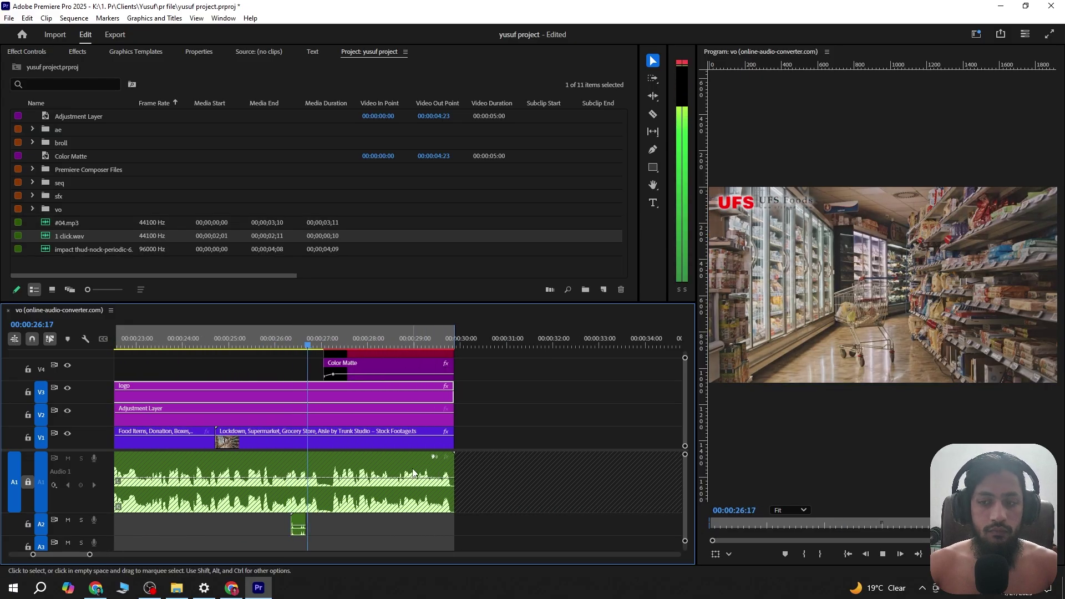
pyautogui.press('space')
pyautogui.scroll(2, 361, 482)
pyautogui.press('space')
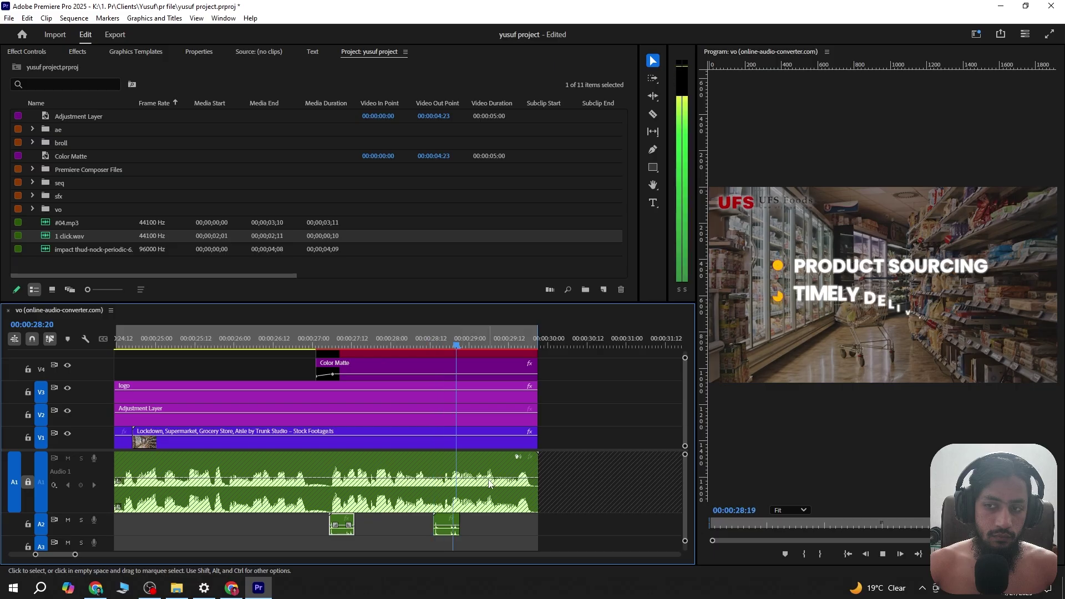
pyautogui.click(418, 326)
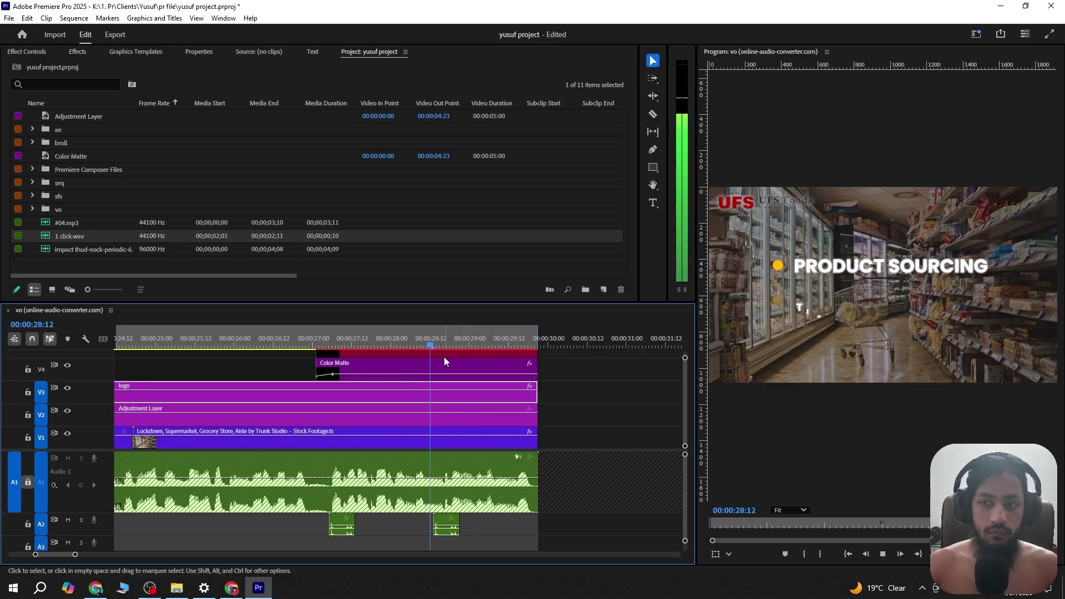
pyautogui.click(452, 391)
pyautogui.press('space')
pyautogui.hotkey('ctrl', 's')
pyautogui.press('\\')
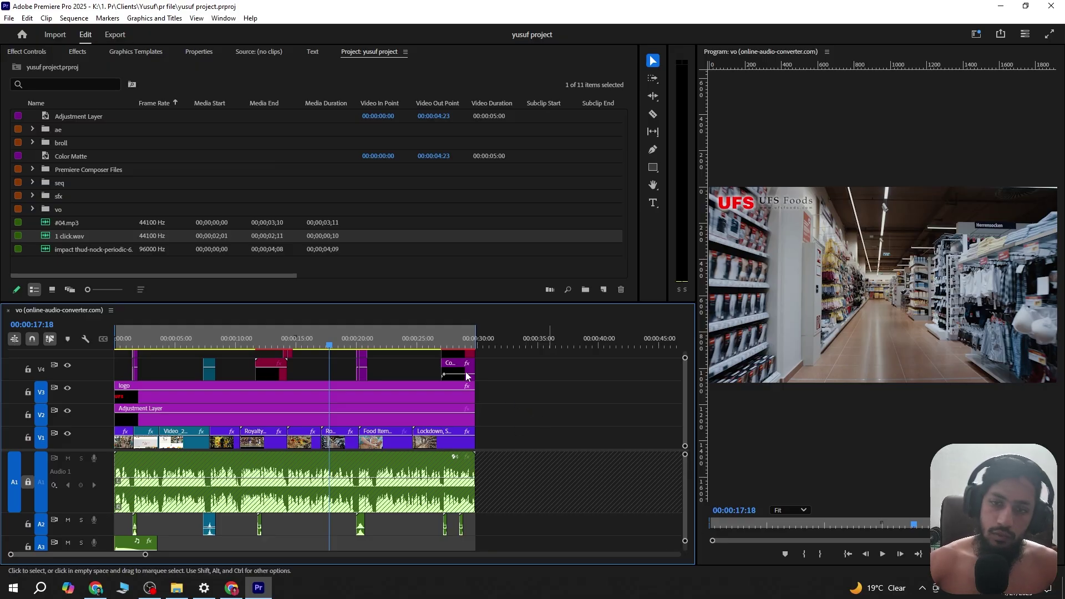
# Export the sequence as vo (online-audio-converter.mp4, preview the rendered file in VLC media player, and close the player
pyautogui.hotkey('ctrl', 'm')
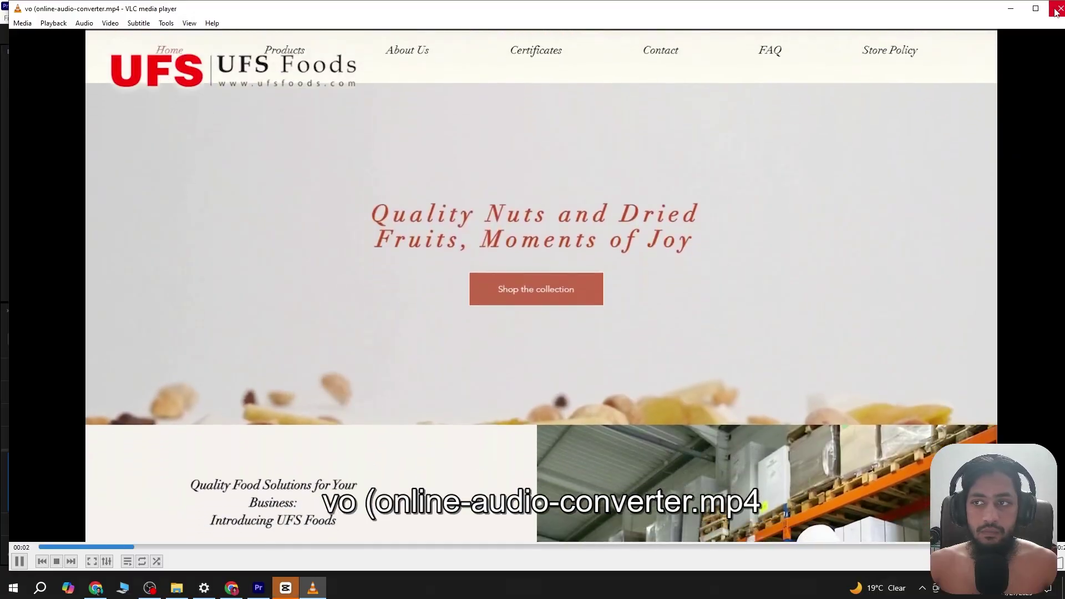
pyautogui.click(1059, 10)
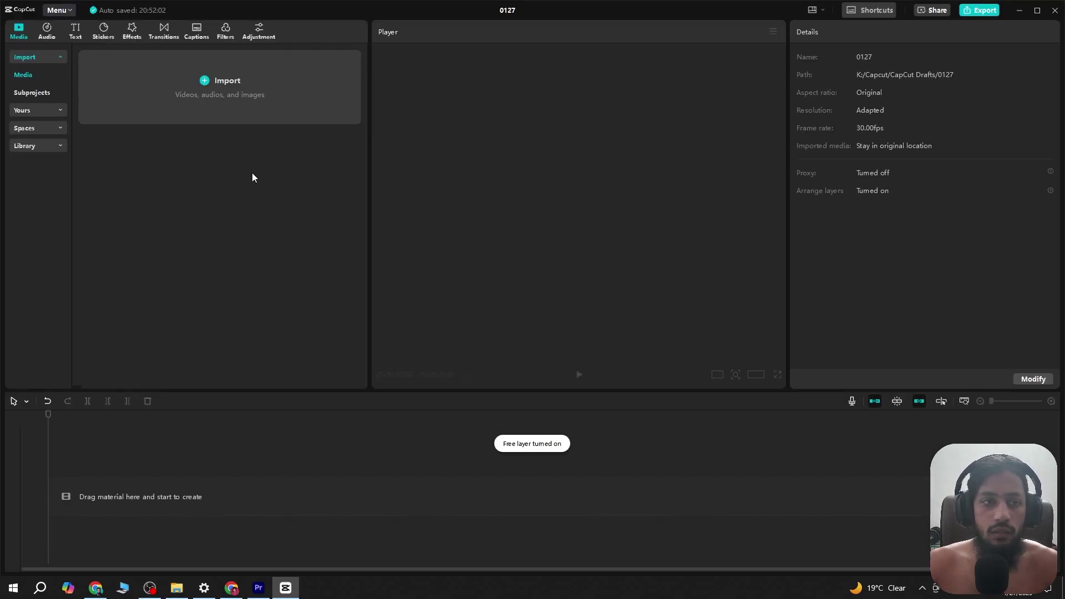
# Import the exported video into the CapCut project 0127, place it at the start of the timeline, and open the text tools
pyautogui.hotkey('alt', 'Tab')
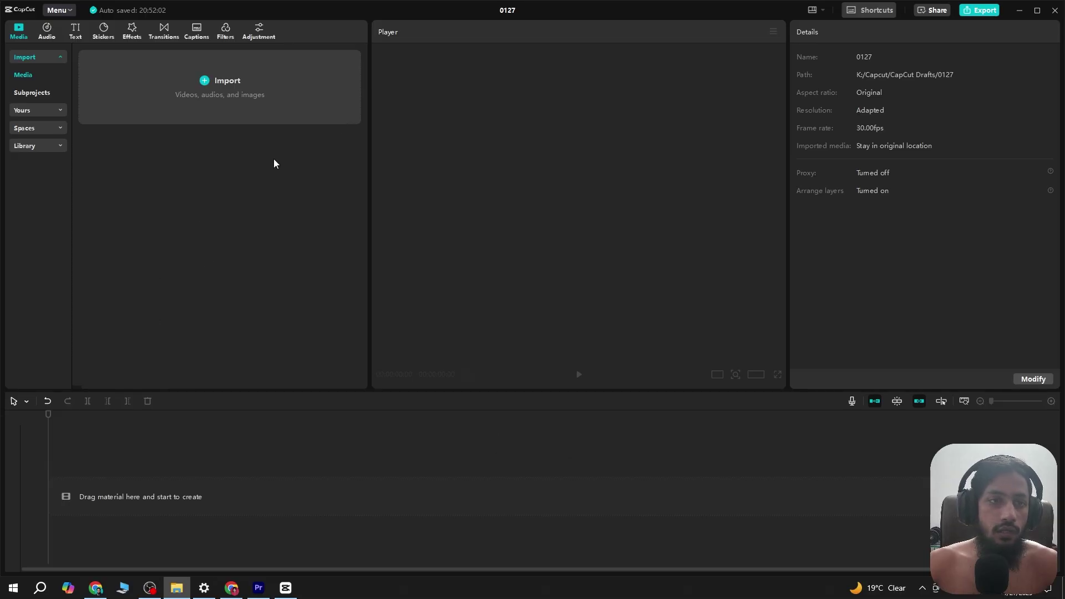
pyautogui.moveTo(298, 21); pyautogui.dragTo(197, 175)
pyautogui.moveTo(112, 106); pyautogui.dragTo(165, 500)
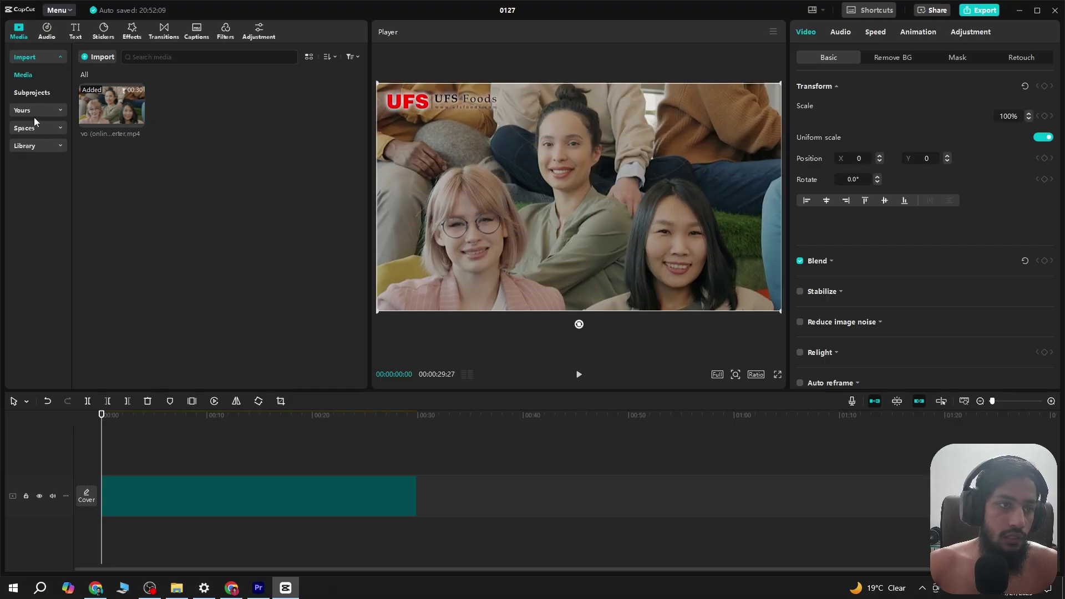
pyautogui.click(80, 25)
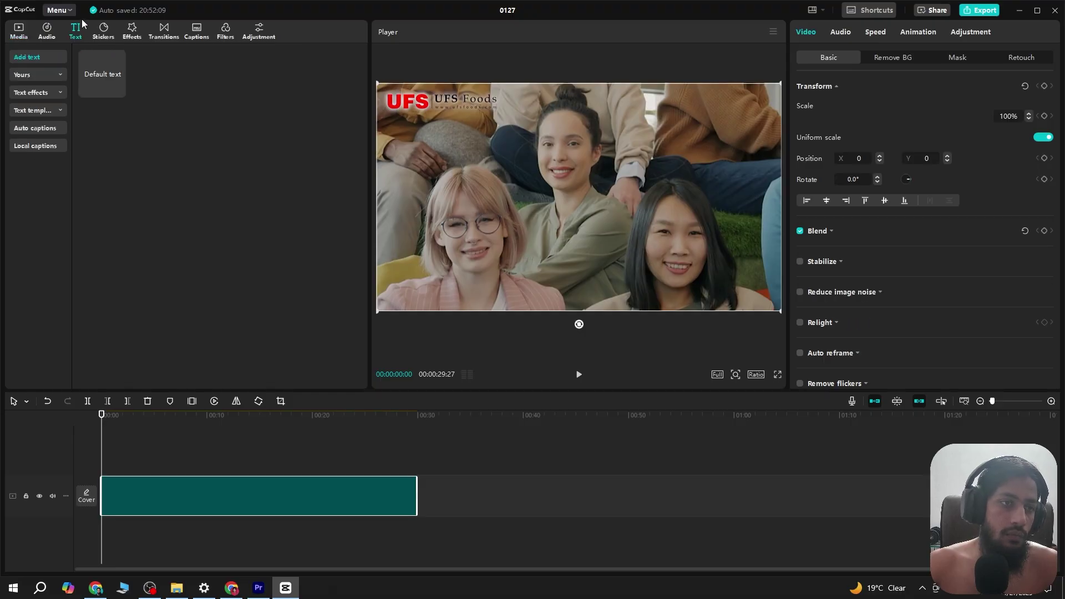
# Generate automatic English captions for the whole video and play back the opening caption
pyautogui.click(38, 128)
pyautogui.click(334, 379)
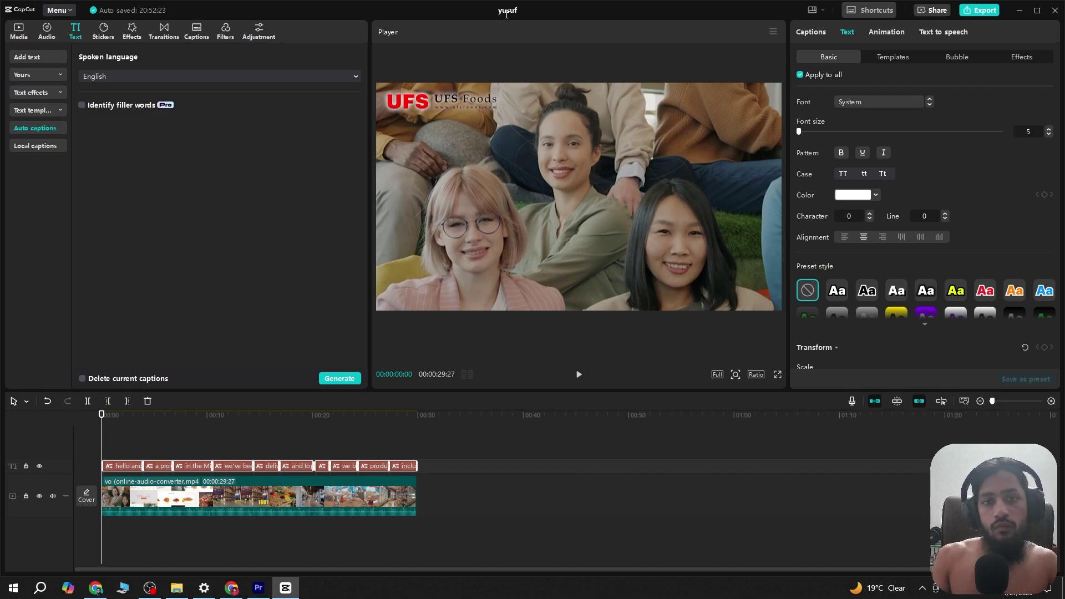
pyautogui.press('space')
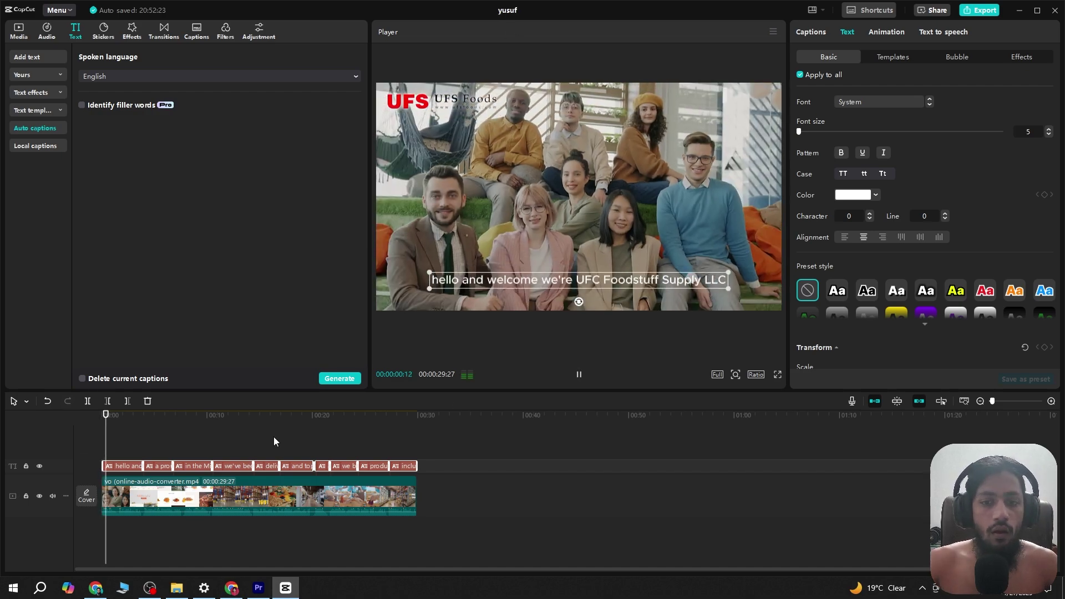
pyautogui.press('space')
# Apply a text template to all captions, style them in uppercase Poppins Black at size 10, and play them back
pyautogui.click(876, 56)
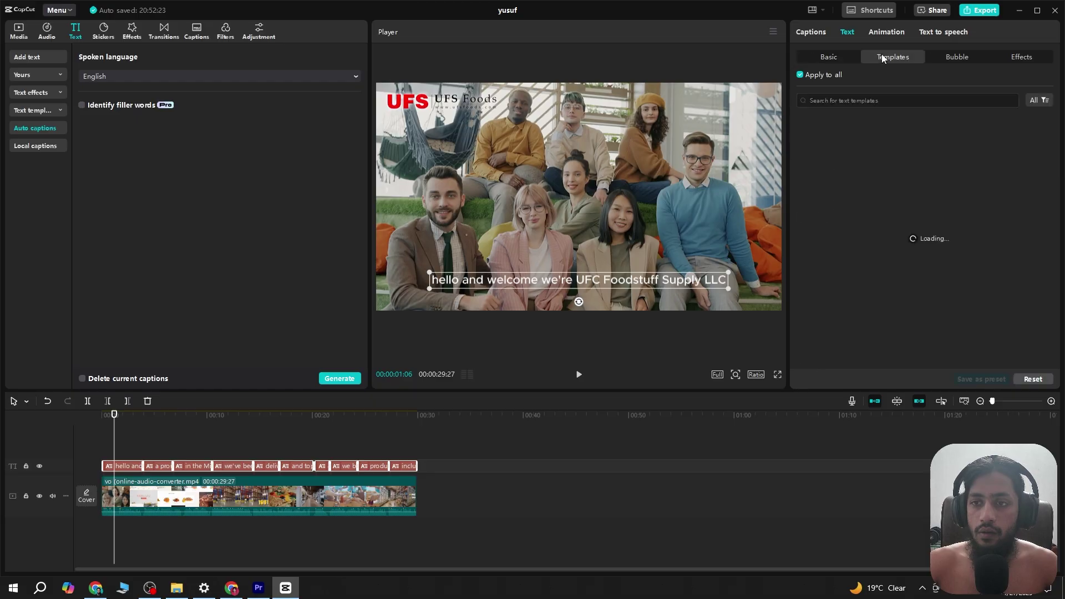
pyautogui.click(901, 142)
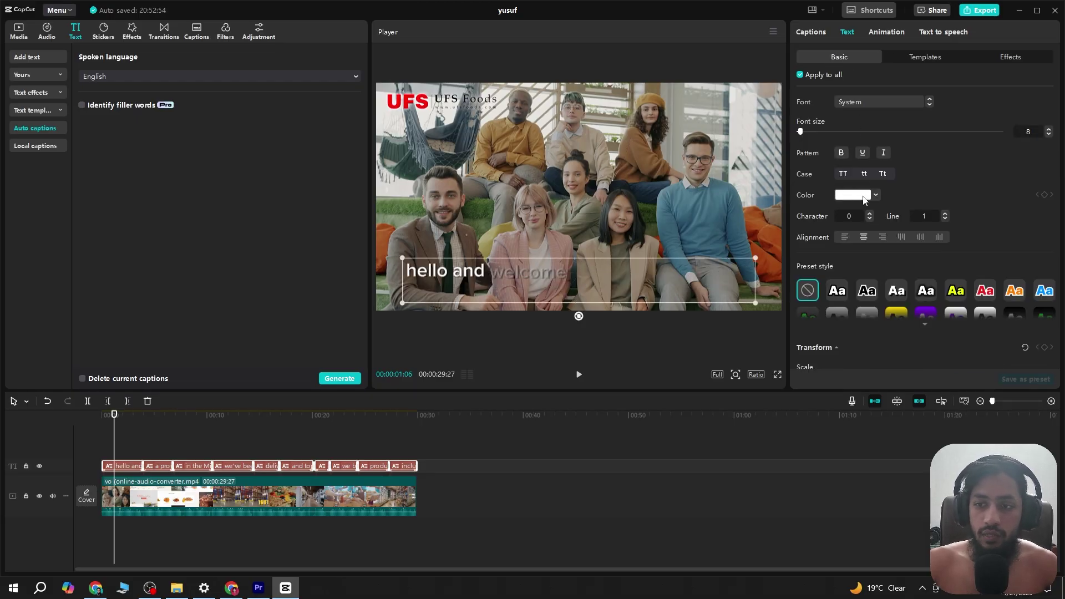
pyautogui.click(844, 174)
pyautogui.click(881, 102)
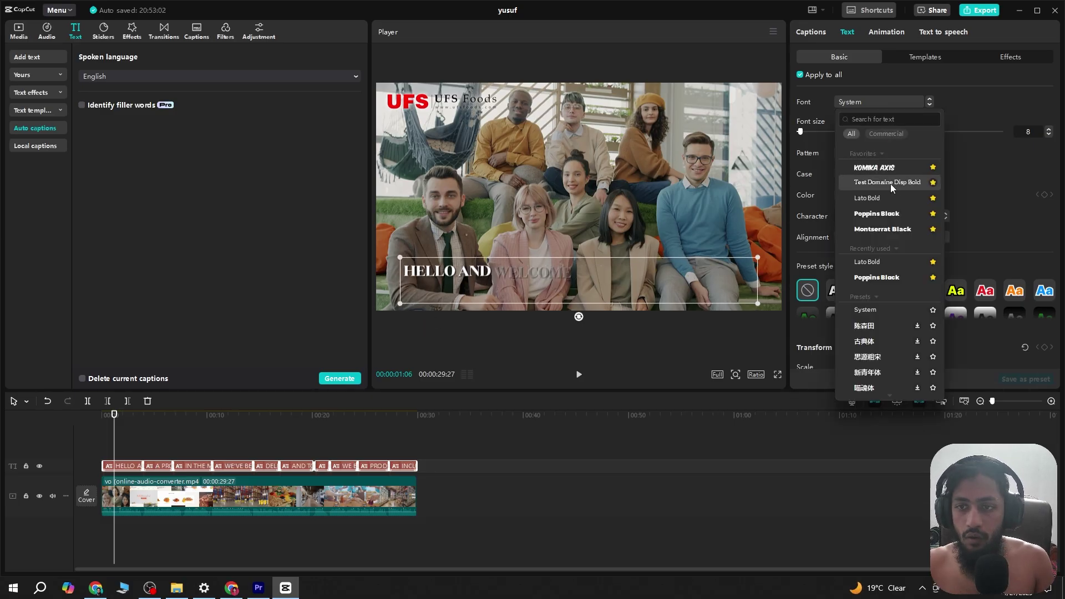
pyautogui.click(887, 216)
pyautogui.press('space')
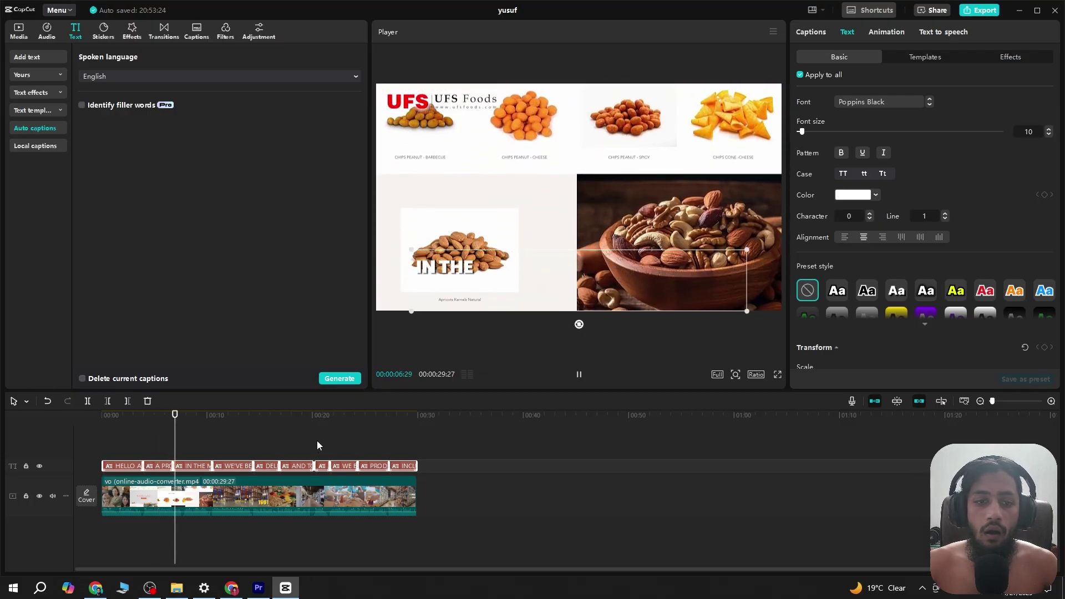
# Move the opening welcome caption onto its own track above the other captions and hide that track
pyautogui.click(128, 467)
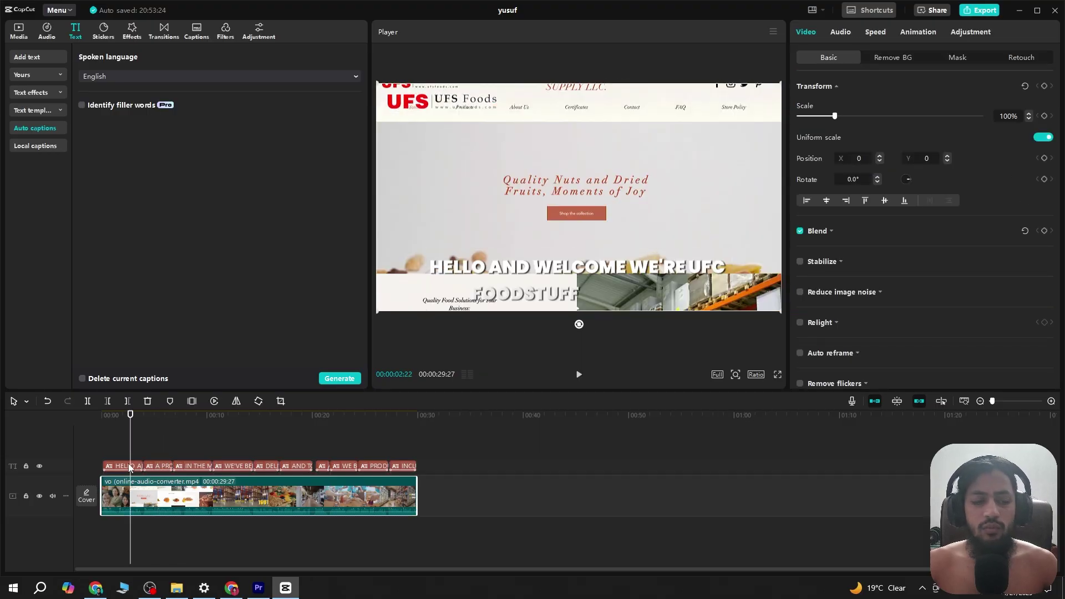
pyautogui.scroll(5, 133, 471)
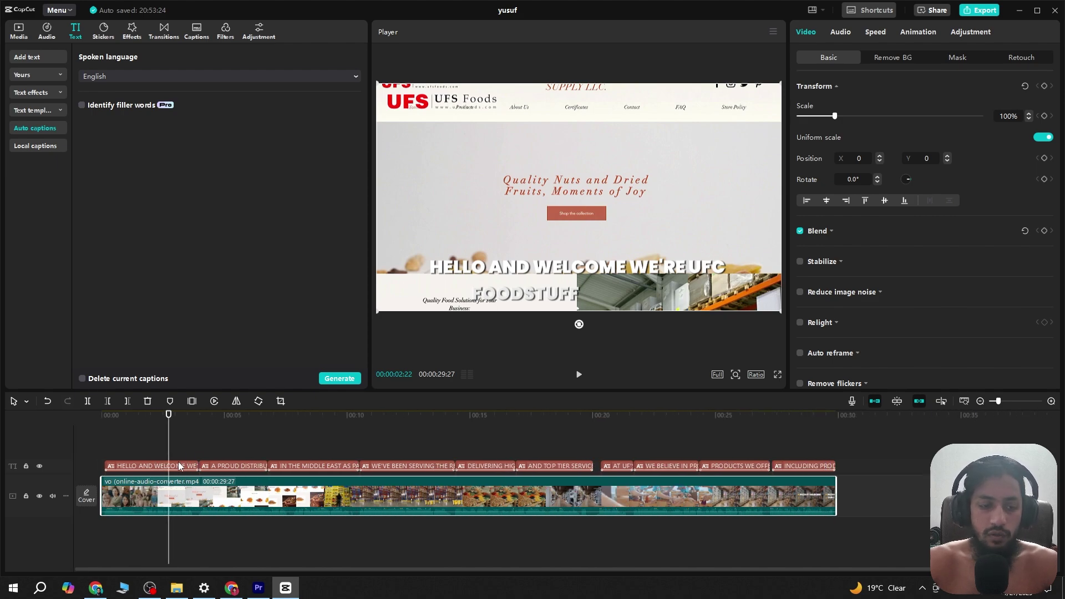
pyautogui.click(179, 465)
pyautogui.click(157, 431)
pyautogui.press('Home')
pyautogui.press('space')
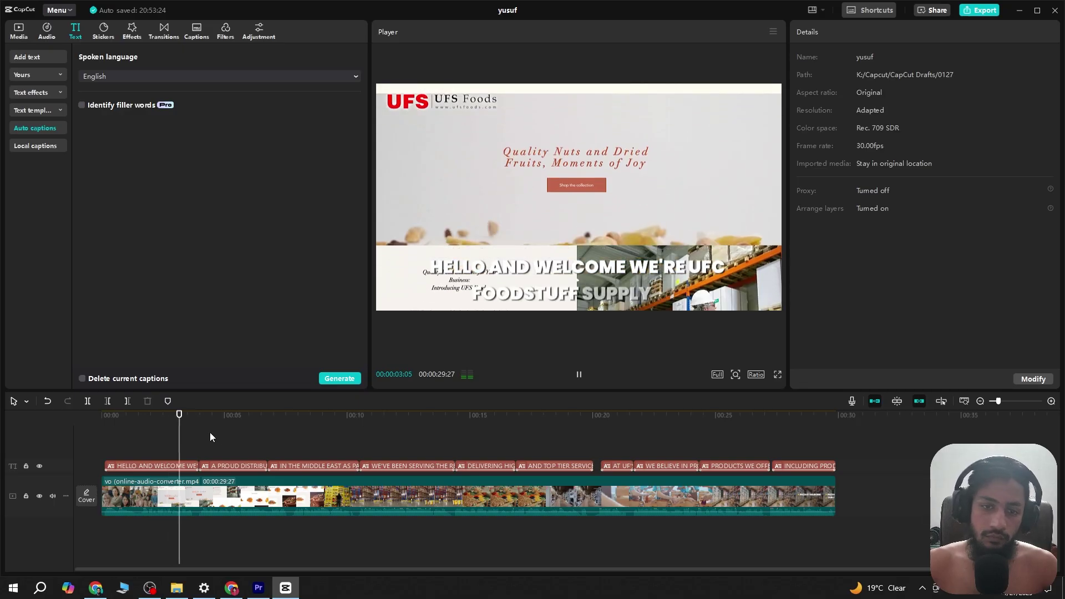
pyautogui.moveTo(168, 465); pyautogui.dragTo(158, 457)
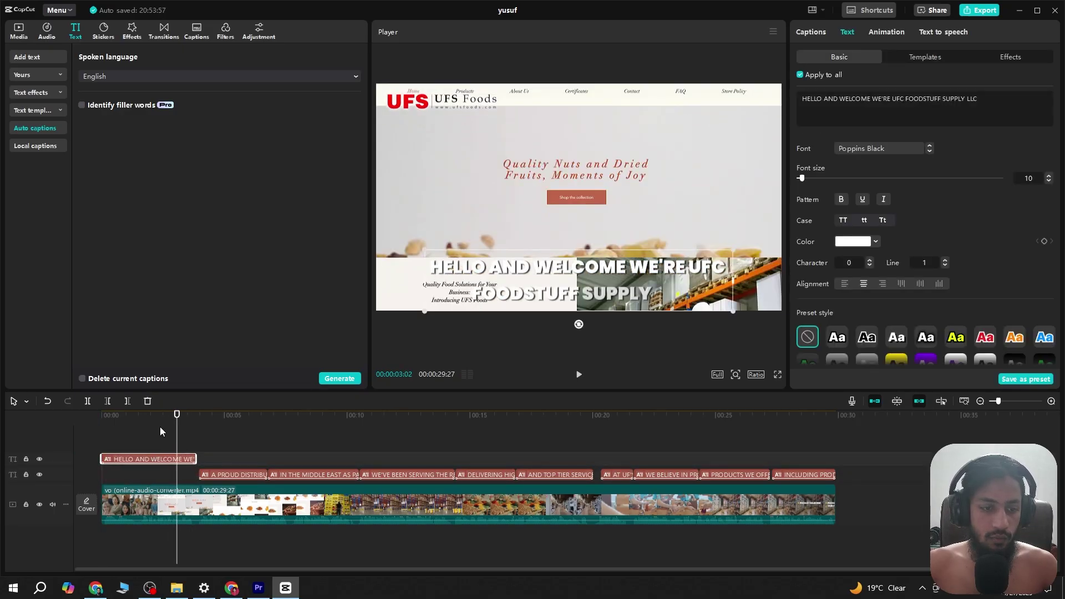
pyautogui.click(39, 458)
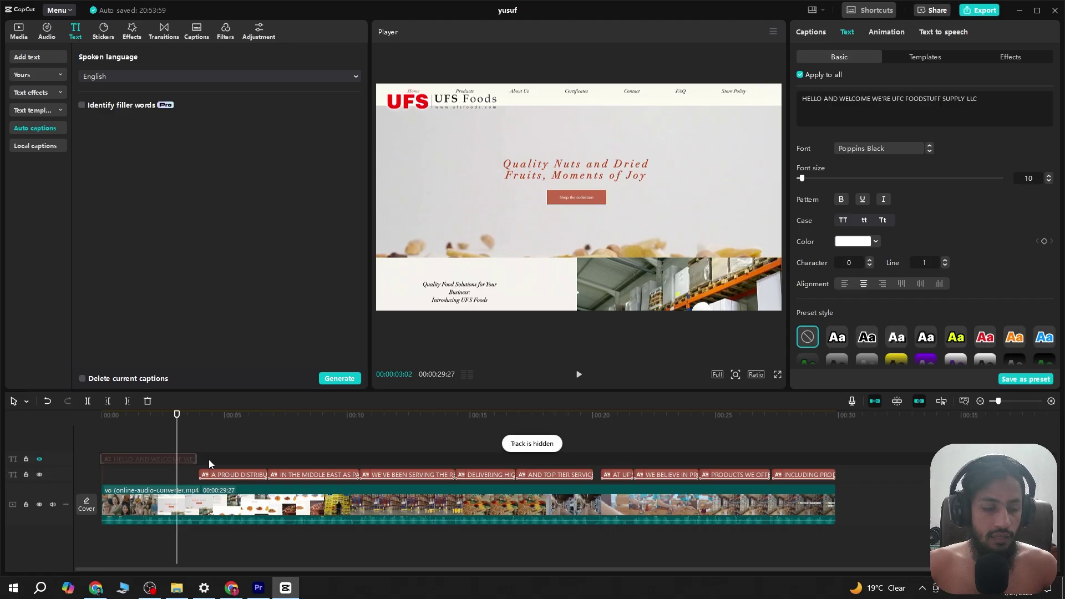
# Play to the "A proud distributor" caption and set the font size of all captions to 13
pyautogui.press('space')
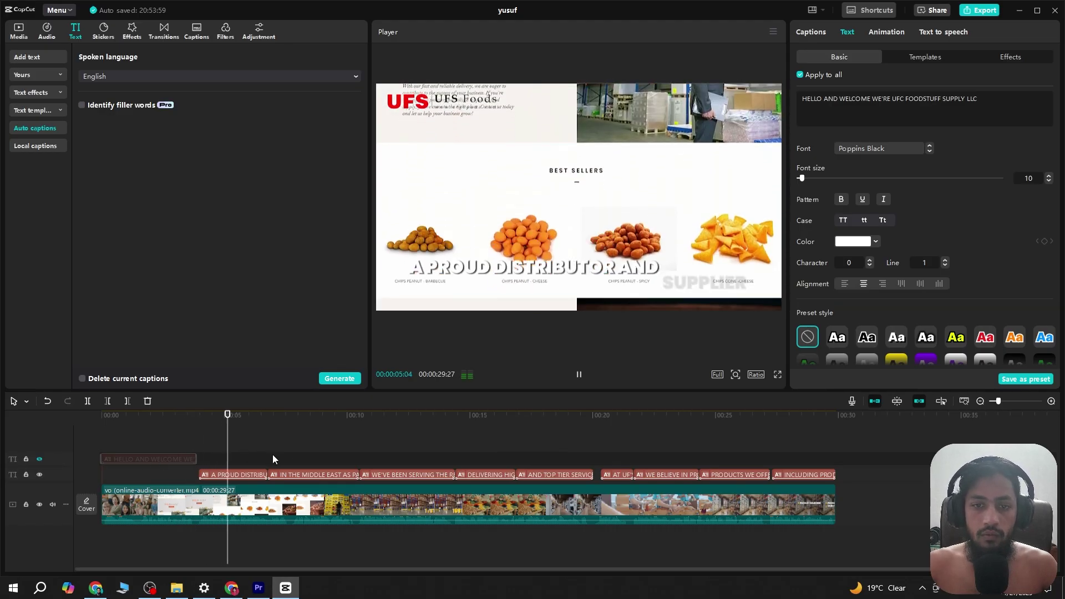
pyautogui.press('space')
pyautogui.click(634, 297)
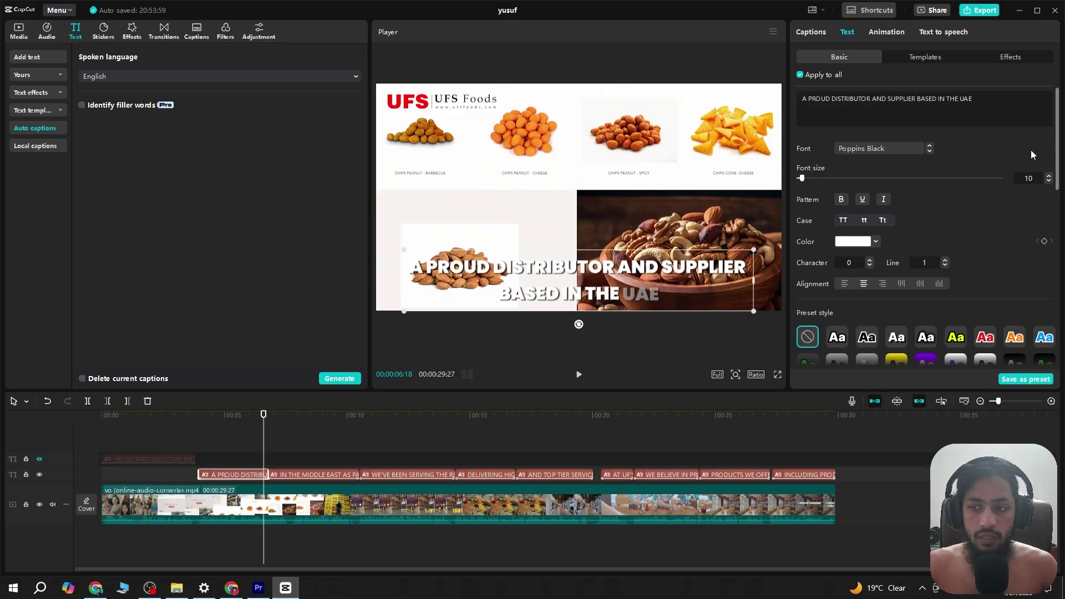
pyautogui.click(1048, 177)
pyautogui.click(1049, 178)
pyautogui.click(1049, 177)
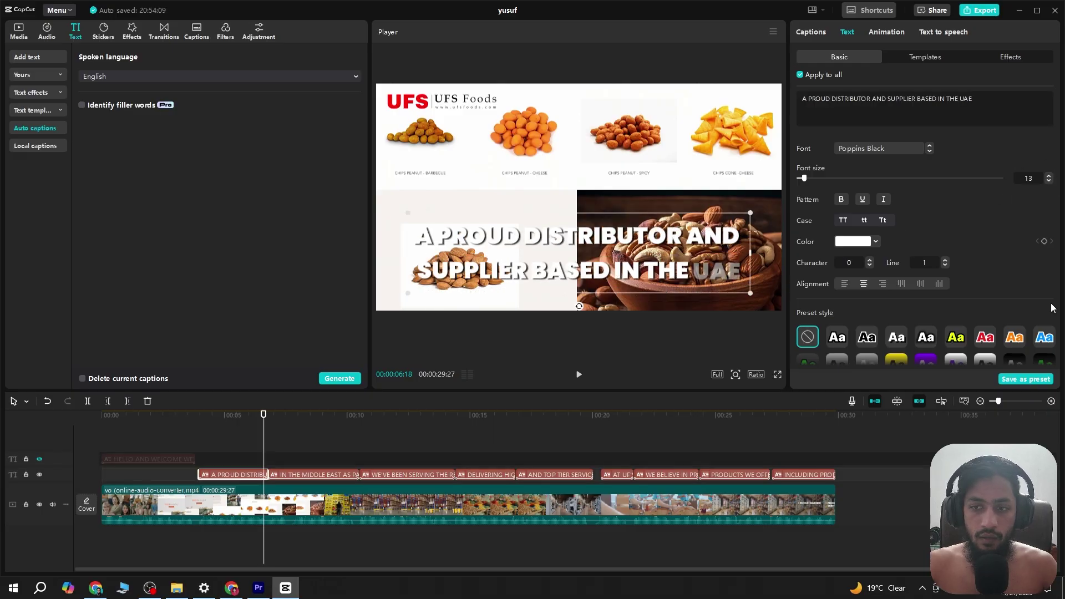
# Set the line spacing of the captions to -6
pyautogui.click(944, 265)
pyautogui.click(944, 265)
pyautogui.click(944, 265)
pyautogui.click(943, 265)
pyautogui.click(943, 265)
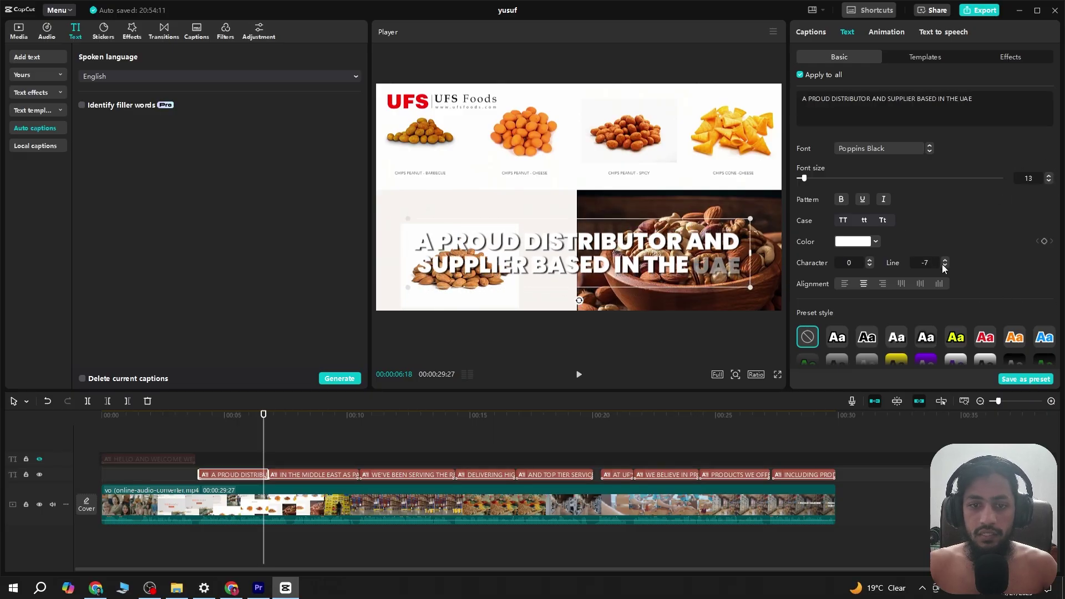
pyautogui.click(942, 264)
pyautogui.click(943, 264)
pyautogui.click(943, 259)
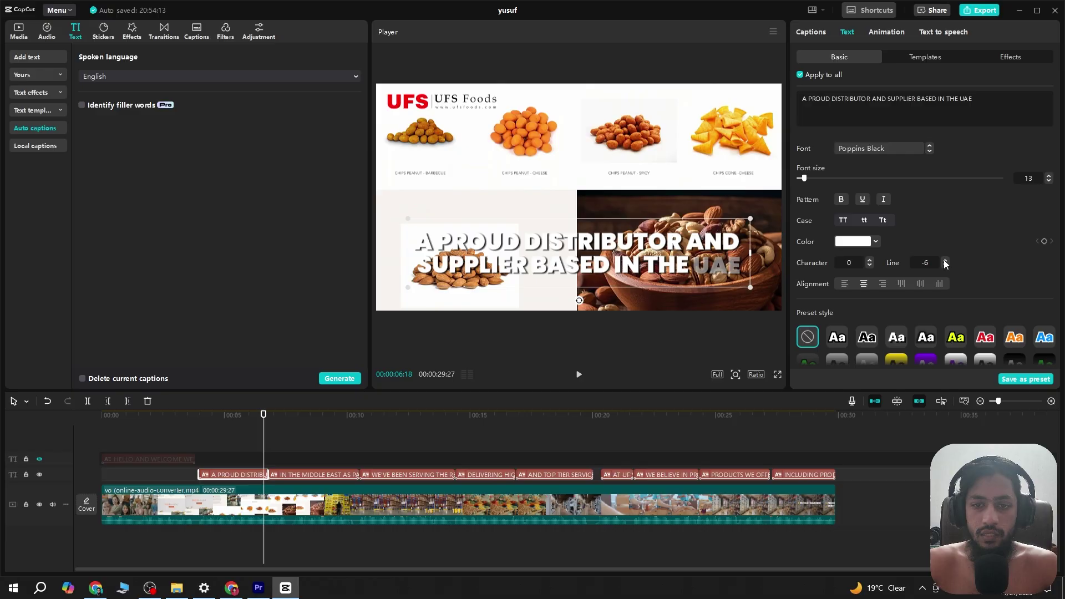
# Try the yellow text color F4C70F on the captions and check the shadow color options
pyautogui.click(876, 241)
pyautogui.click(888, 399)
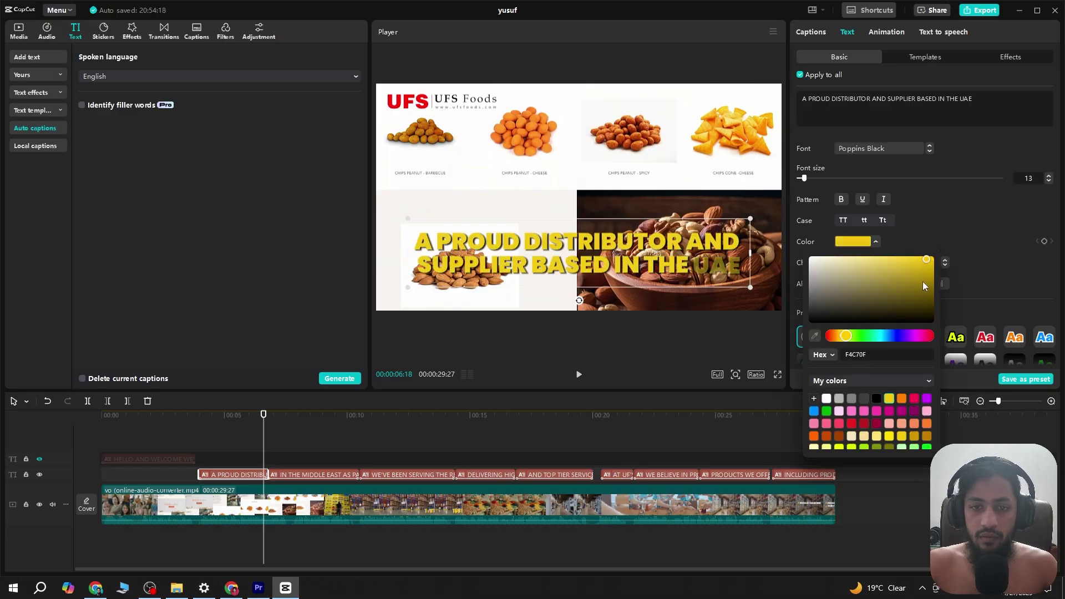
pyautogui.scroll(-5, 918, 285)
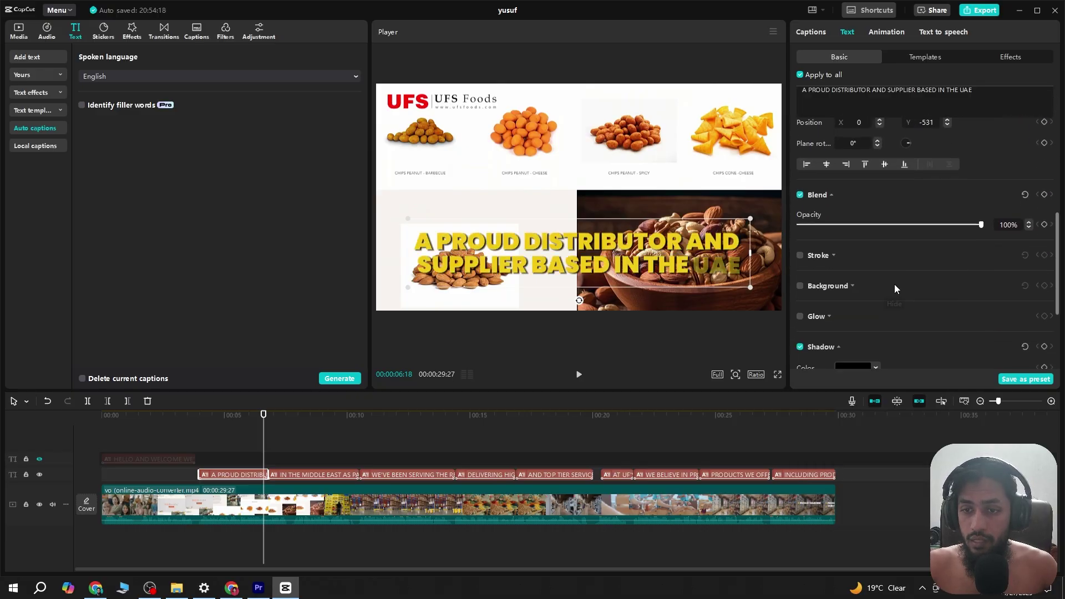
pyautogui.scroll(-2, 894, 284)
pyautogui.click(874, 295)
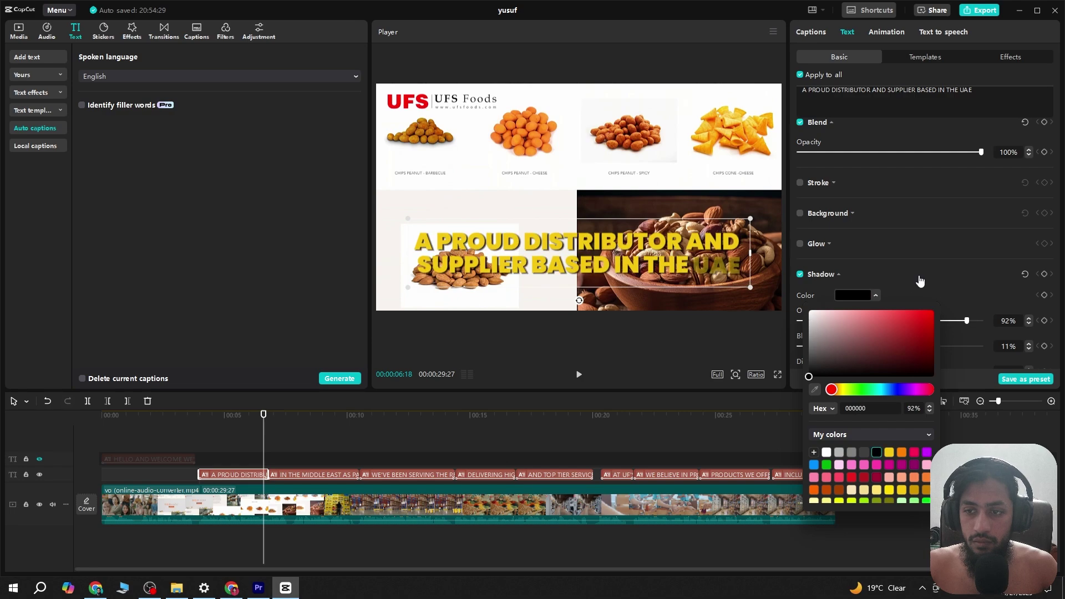
pyautogui.click(909, 276)
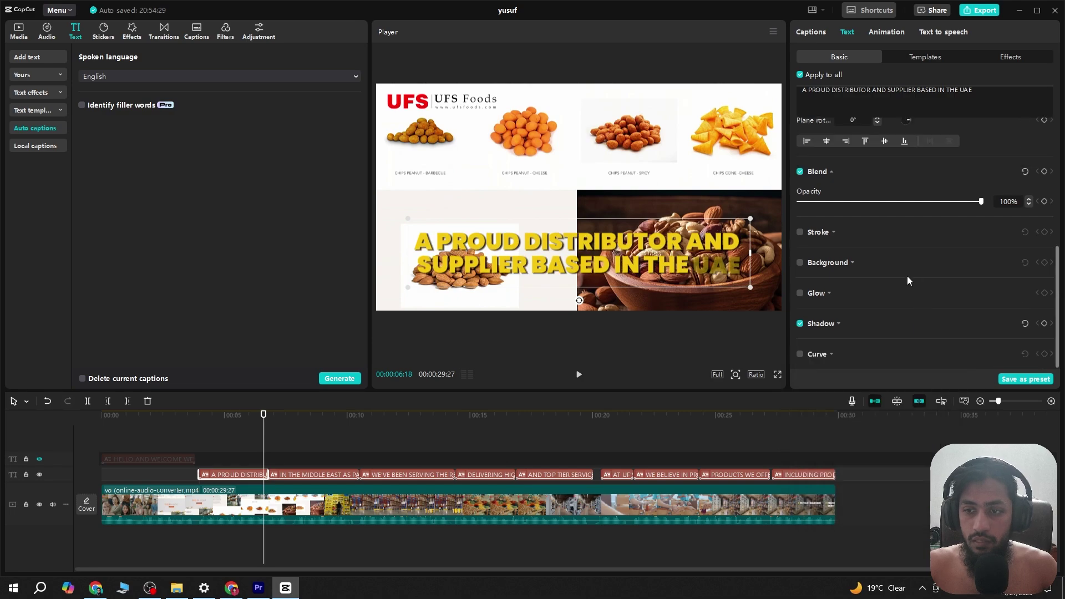
# Turn on a glow for the captions with intensity 27 and range 17
pyautogui.click(865, 296)
pyautogui.click(799, 293)
pyautogui.scroll(-3, 914, 283)
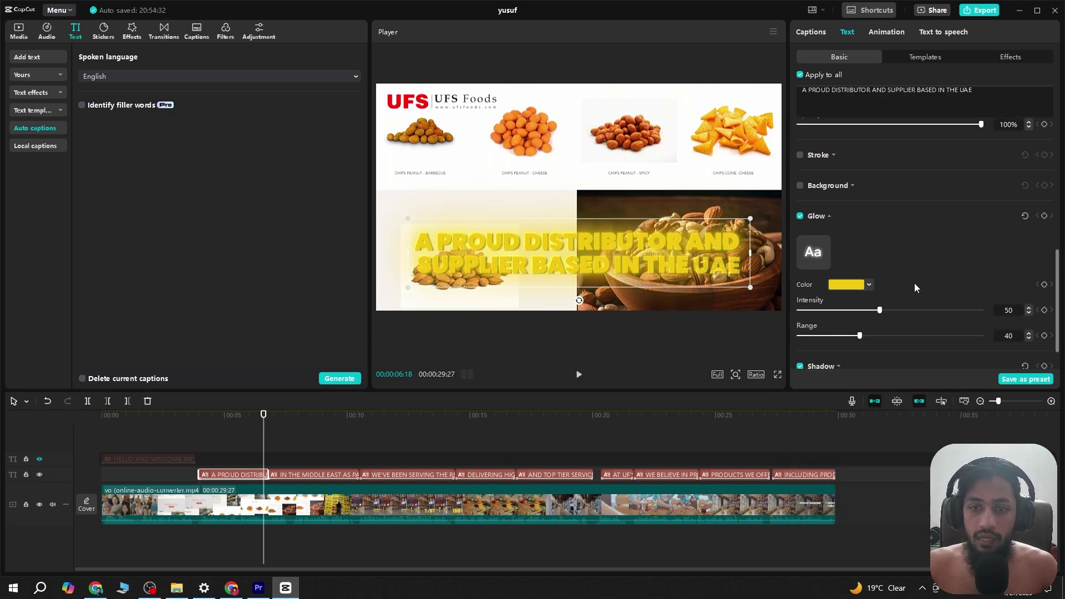
pyautogui.moveTo(879, 310); pyautogui.dragTo(831, 310)
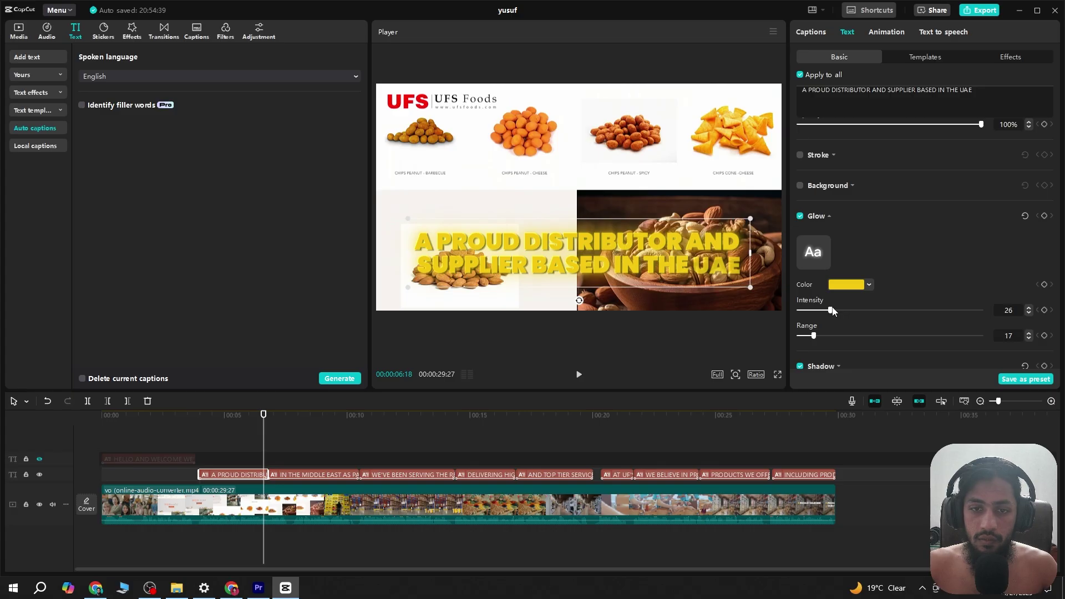
# Change both the text color and the glow color of the captions to white
pyautogui.scroll(5, 887, 268)
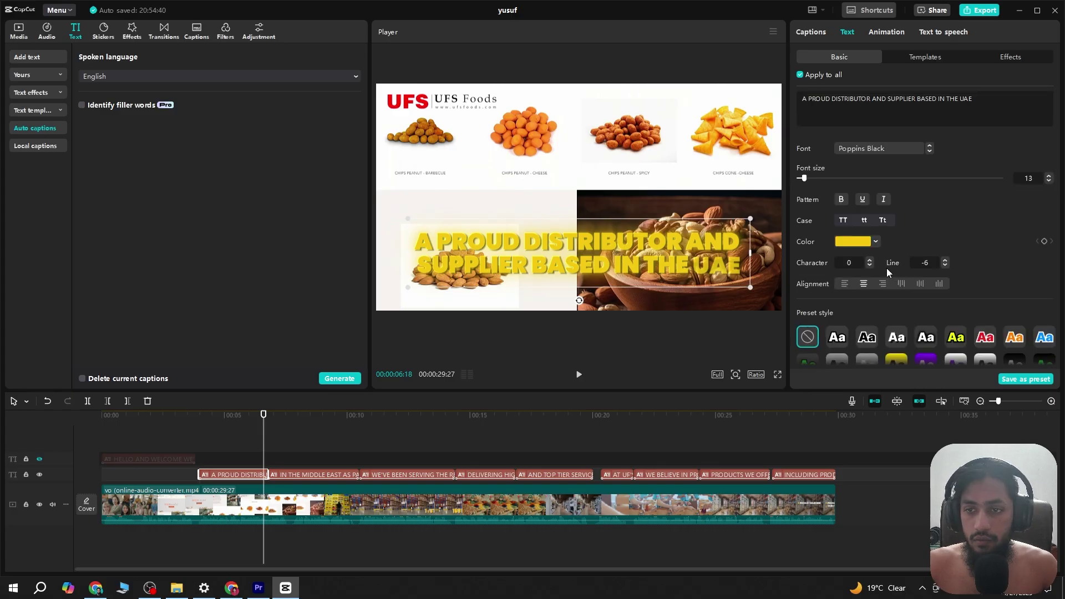
pyautogui.click(875, 242)
pyautogui.moveTo(838, 275); pyautogui.dragTo(496, 127)
pyautogui.scroll(-6, 926, 230)
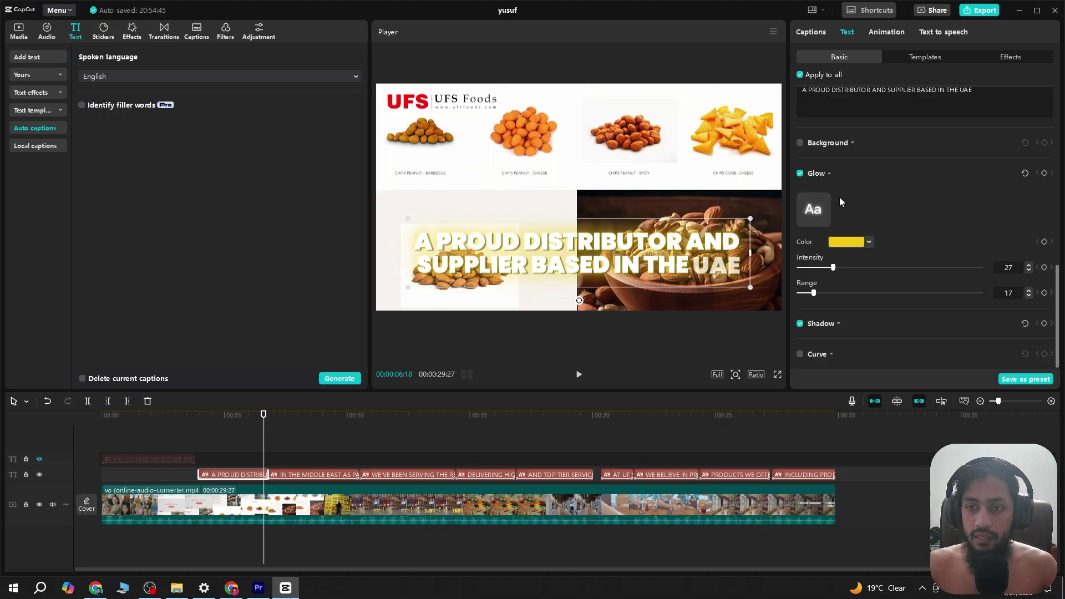
pyautogui.click(870, 242)
pyautogui.moveTo(854, 271); pyautogui.dragTo(573, 160)
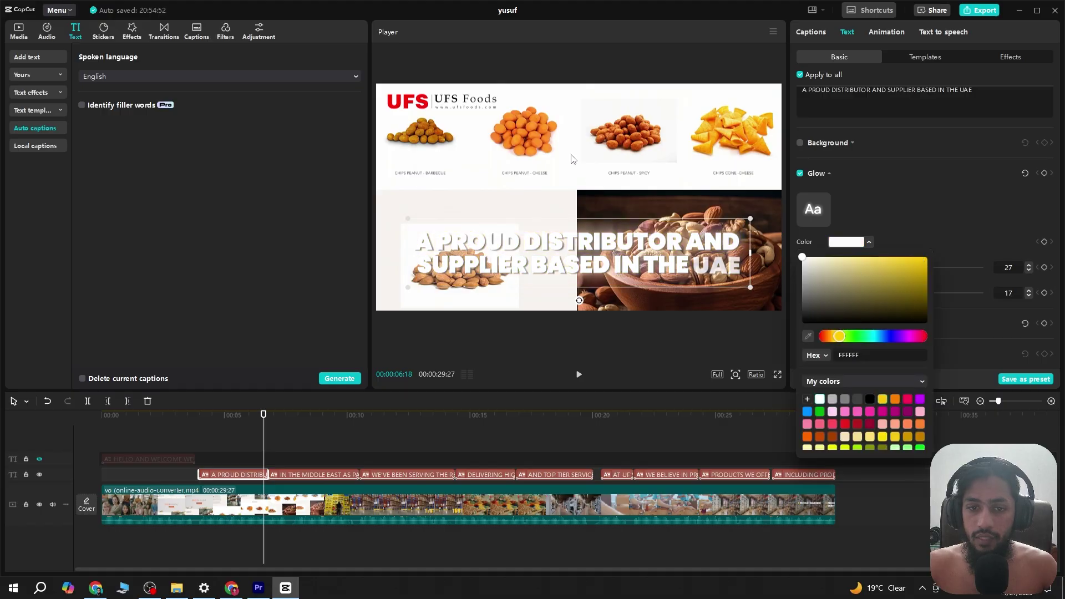
# Keep the caption shadow black and set its opacity to 100% and its blurriness to 8%
pyautogui.click(903, 189)
pyautogui.scroll(-1, 904, 327)
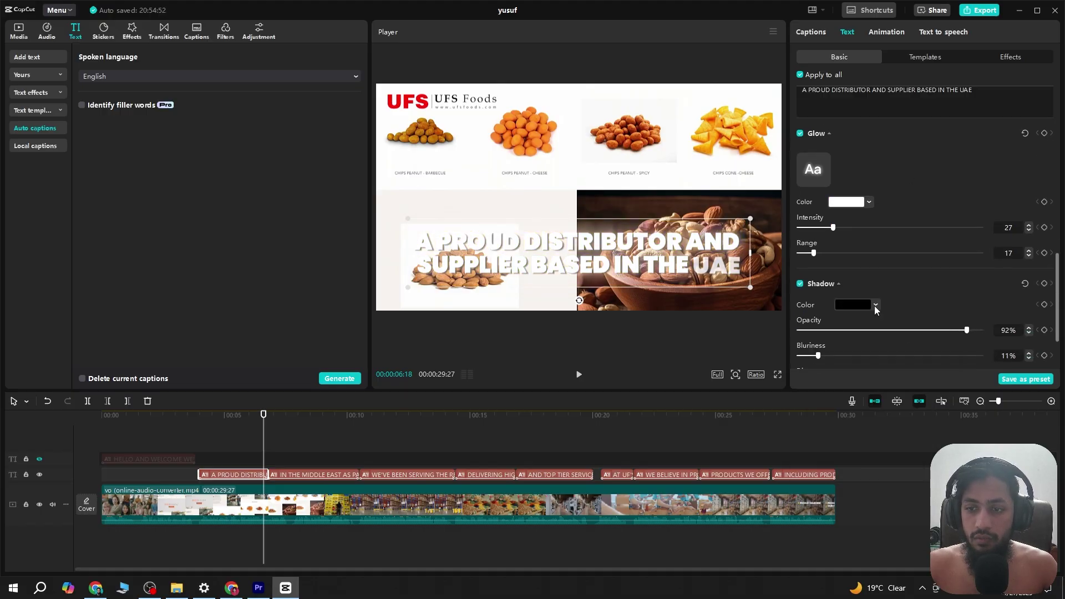
pyautogui.click(875, 305)
pyautogui.click(913, 295)
pyautogui.scroll(-1, 964, 266)
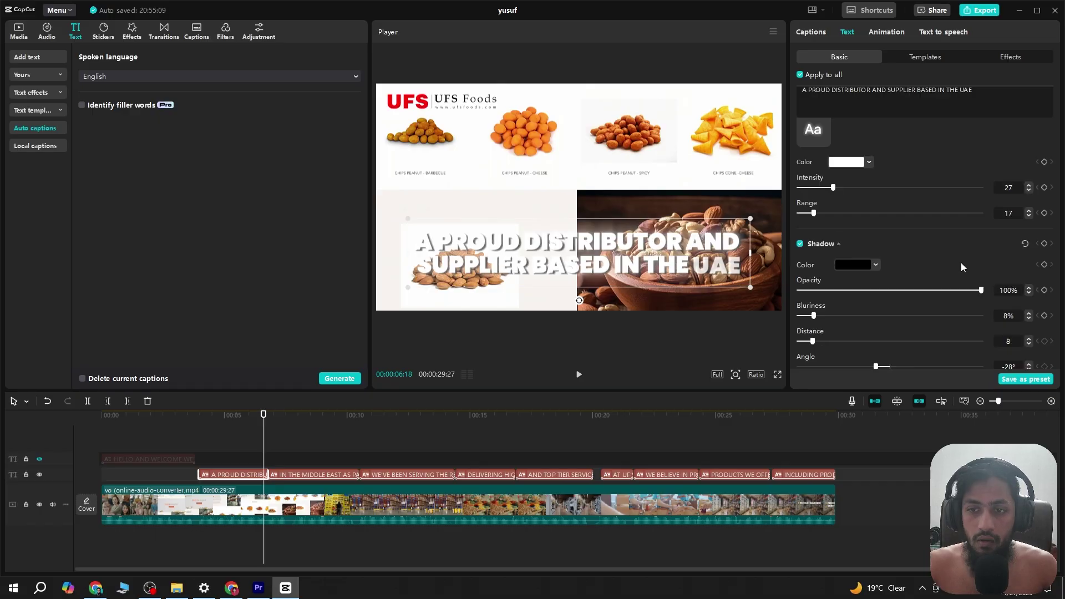
pyautogui.scroll(8, 957, 281)
pyautogui.scroll(1, 962, 275)
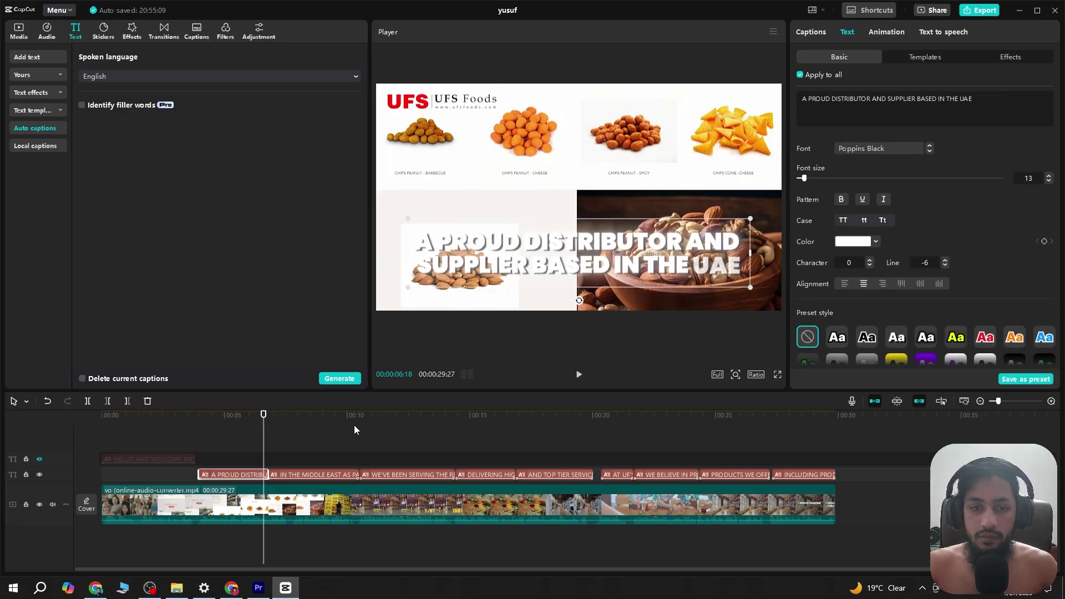
# Play back the restyled captions from "A proud distributor" into the warehouse shot
pyautogui.click(197, 432)
pyautogui.press('space')
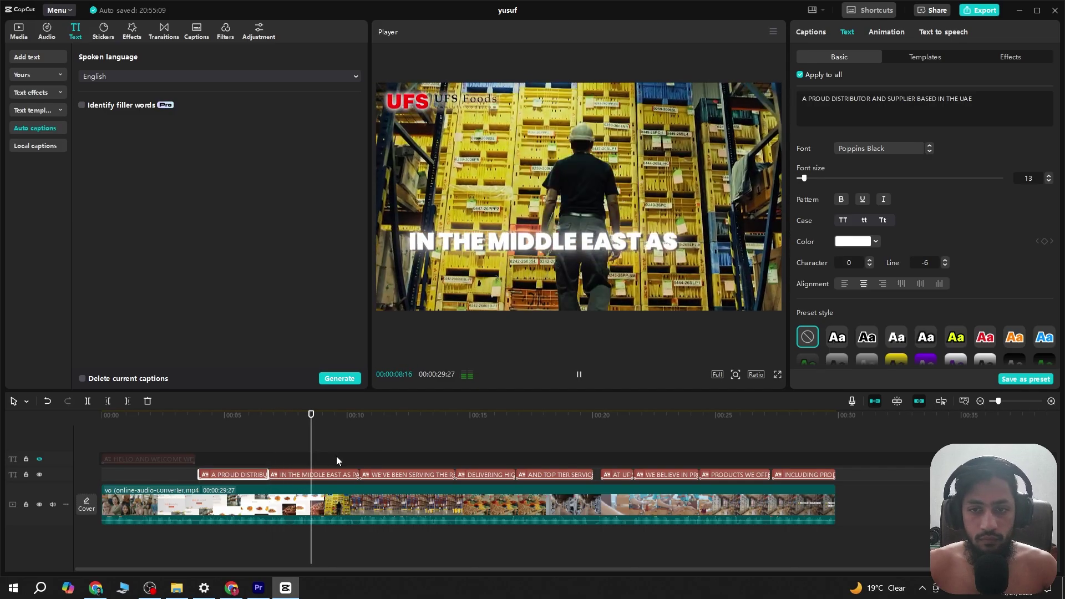
pyautogui.click(201, 431)
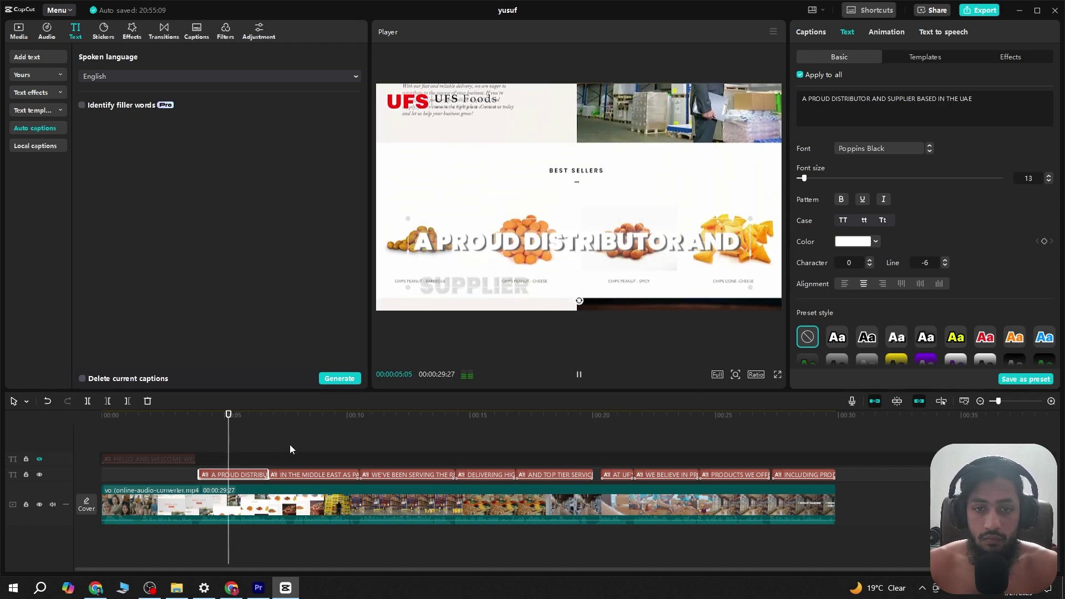
# Split the second listed caption after "IN THE MIDDLE EAST" so "AS PART OF THE RENOWNED US GROUP" is separate
pyautogui.click(810, 31)
pyautogui.click(887, 107)
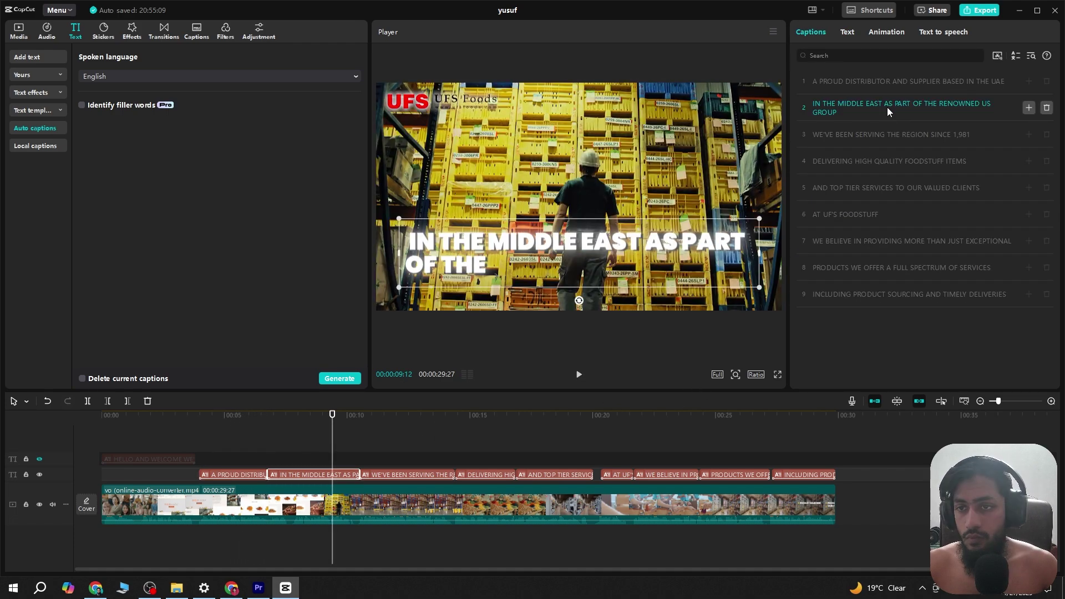
pyautogui.press('Return')
# Play the split captions and extend "IN THE MIDDLE EAST" to about 9.5 seconds, with the following caption starting there
pyautogui.press('space')
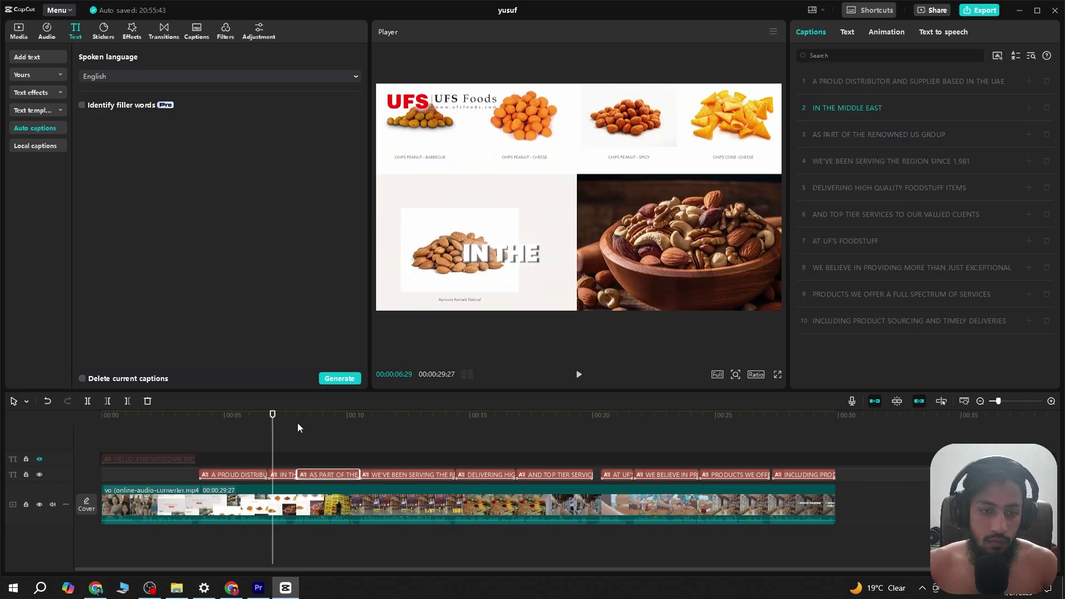
pyautogui.click(278, 433)
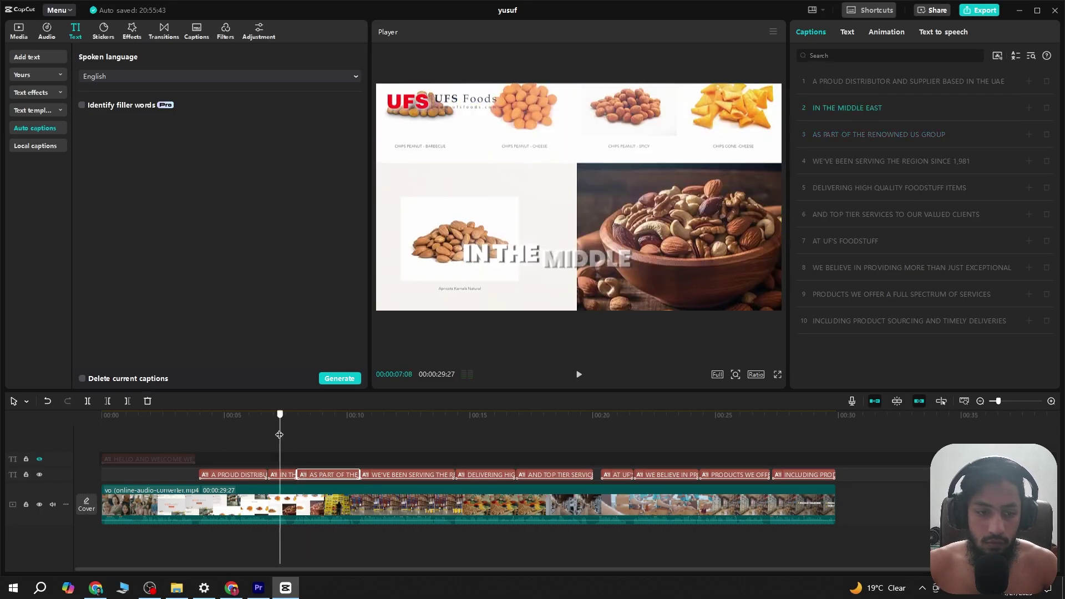
pyautogui.press('space')
pyautogui.press('space')
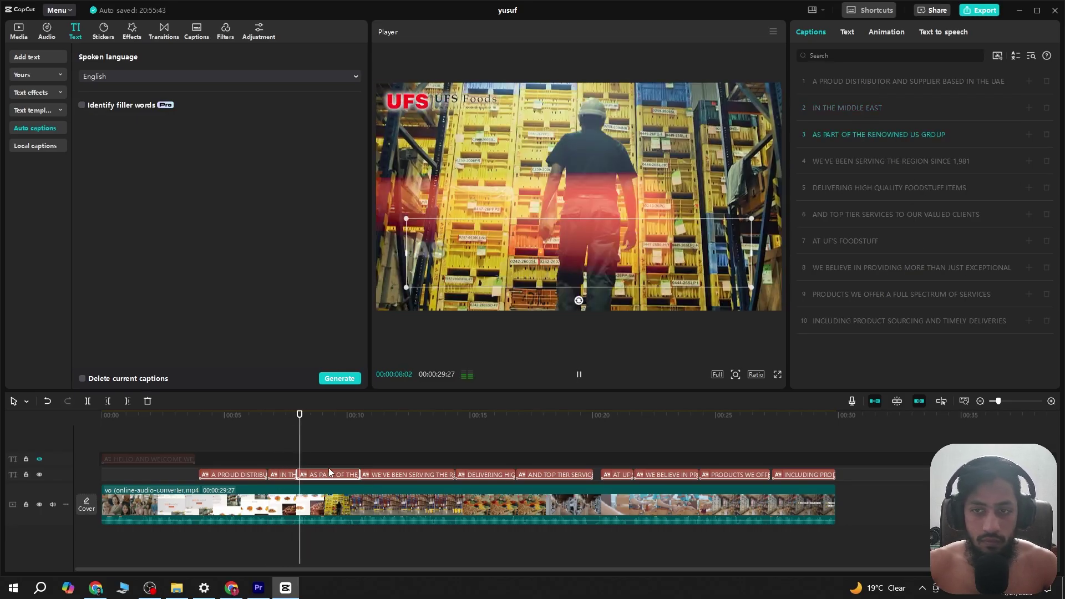
pyautogui.click(267, 427)
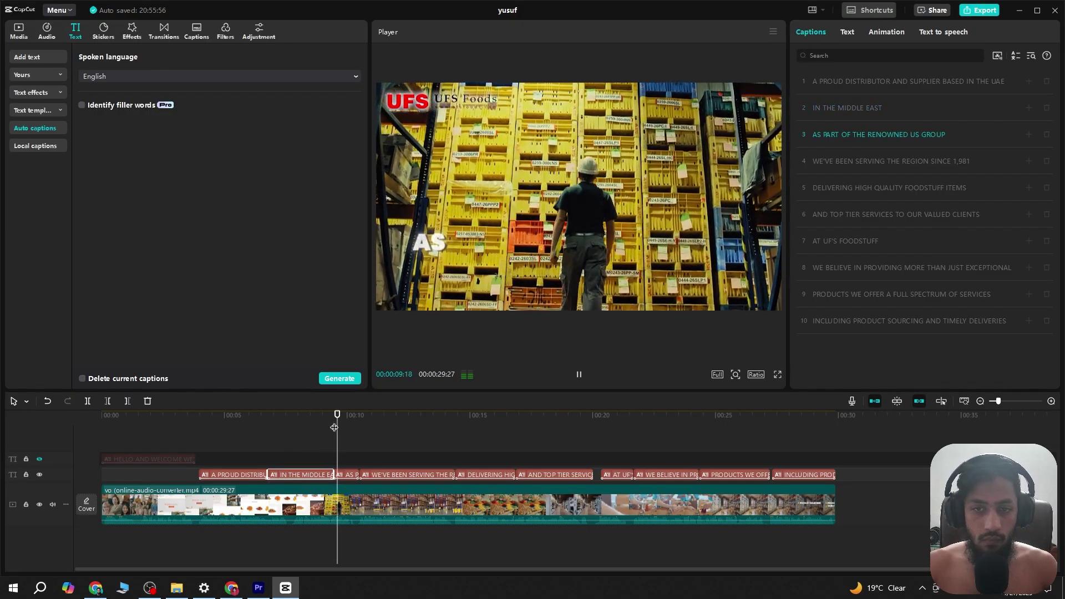
# Delete the captions "AS PART OF THE RENOWNED US GROUP" and "WE'VE BEEN SERVING THE REGION SINCE 1,981"
pyautogui.click(283, 424)
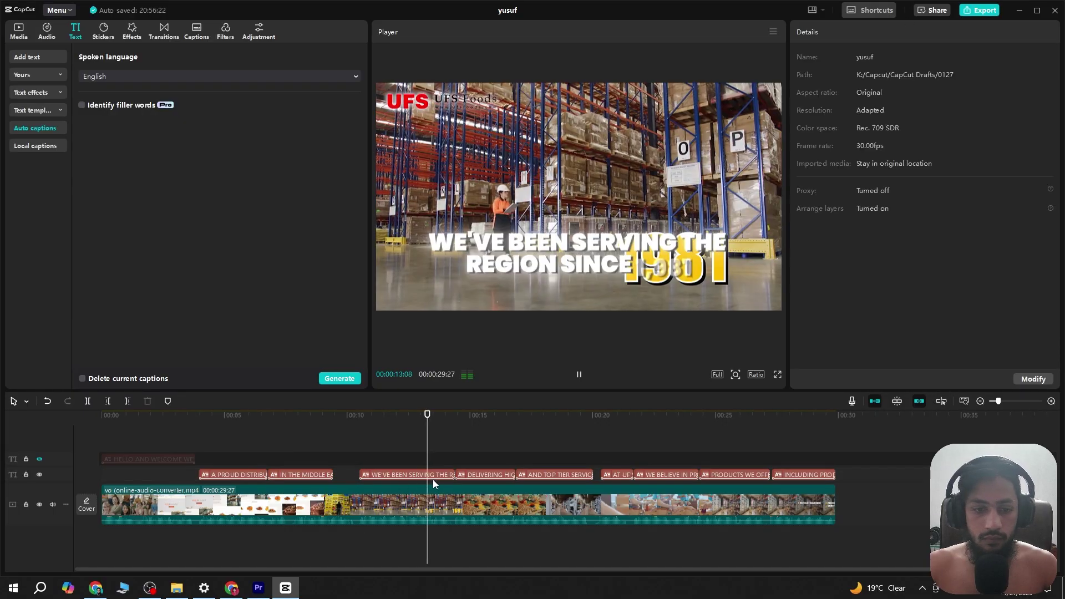
pyautogui.click(421, 474)
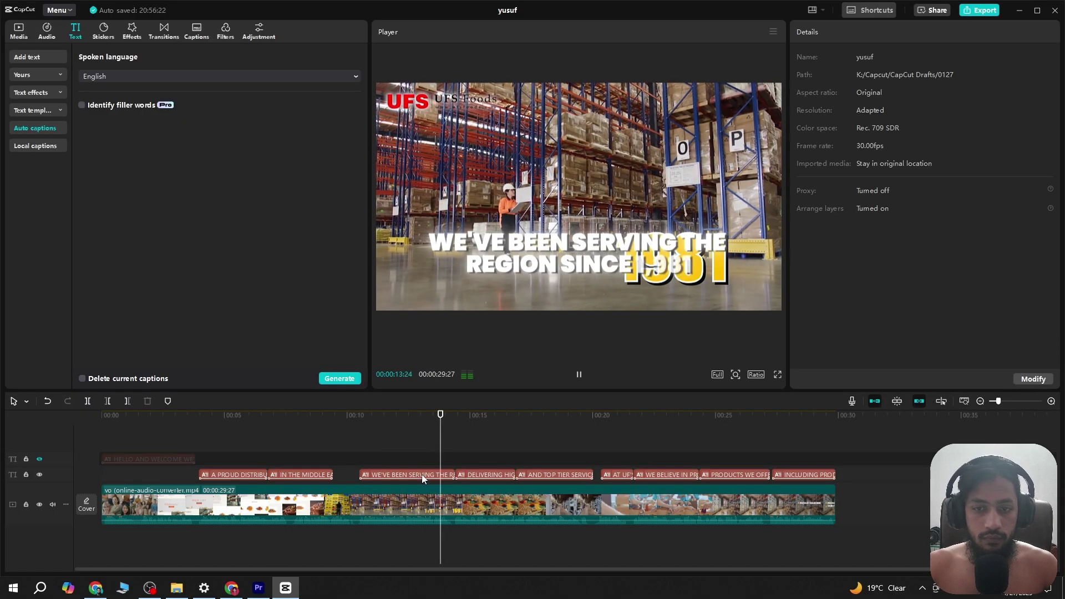
pyautogui.press('Delete')
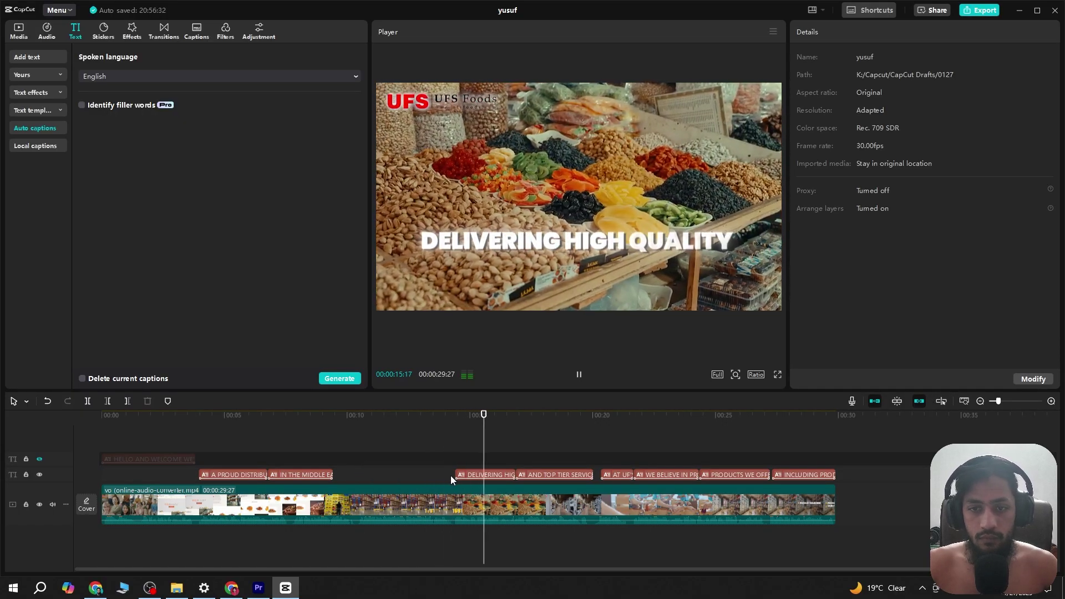
pyautogui.press('space')
pyautogui.press('space')
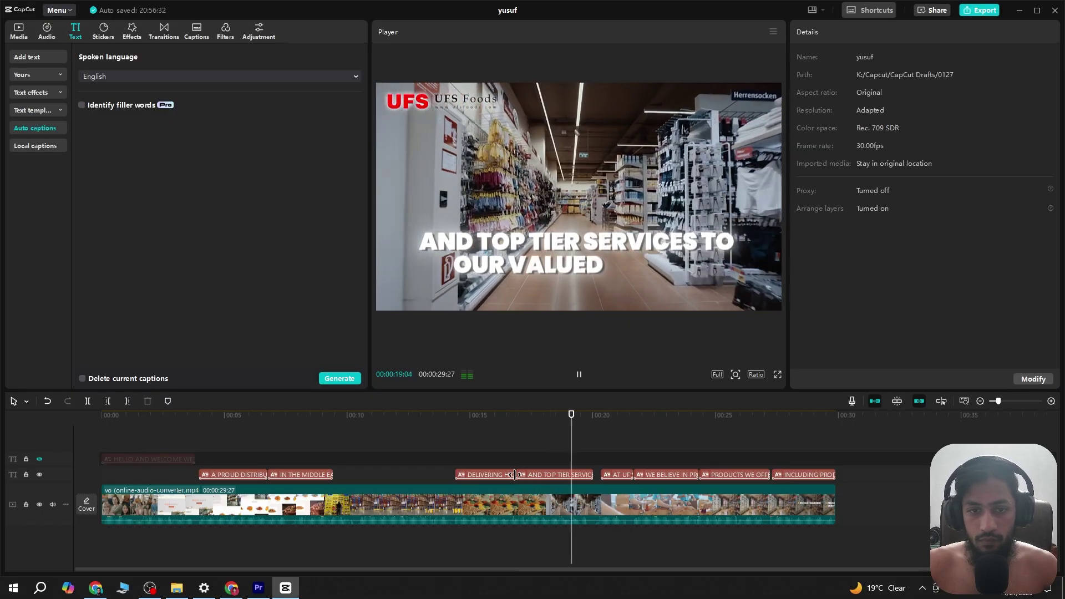
# Delete the "AT UF'S FOODSTUFF" caption and play on through "PRODUCTS WE OFFER A FULL SPECTRUM OF SERVICES"
pyautogui.click(606, 474)
pyautogui.press('Delete')
pyautogui.press('space')
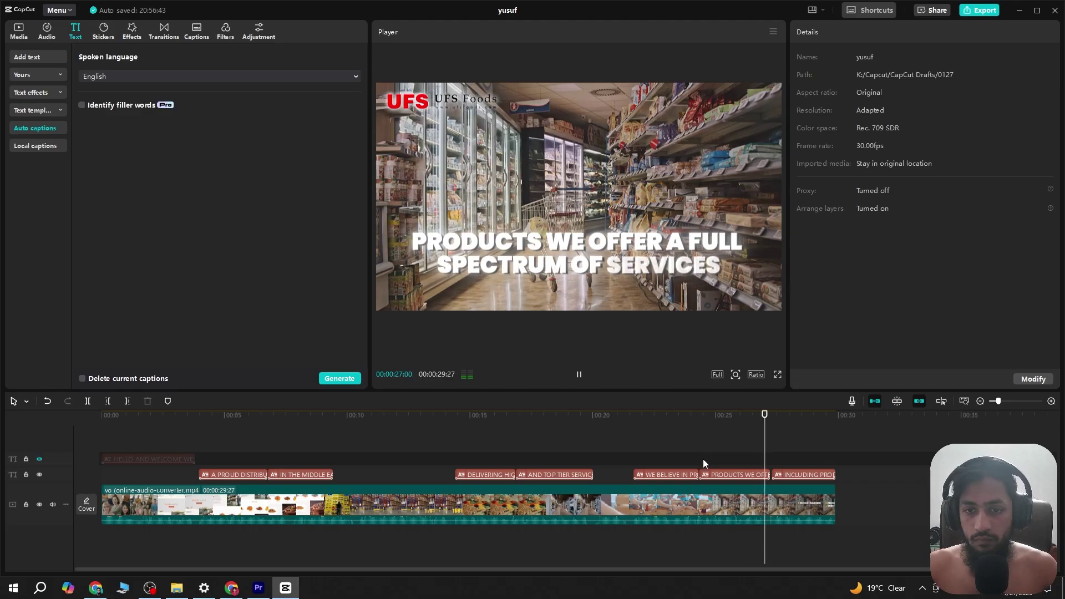
pyautogui.press('space')
# Open the document new task - Copy.docx from the desktop and switch back to CapCut
pyautogui.click(1018, 10)
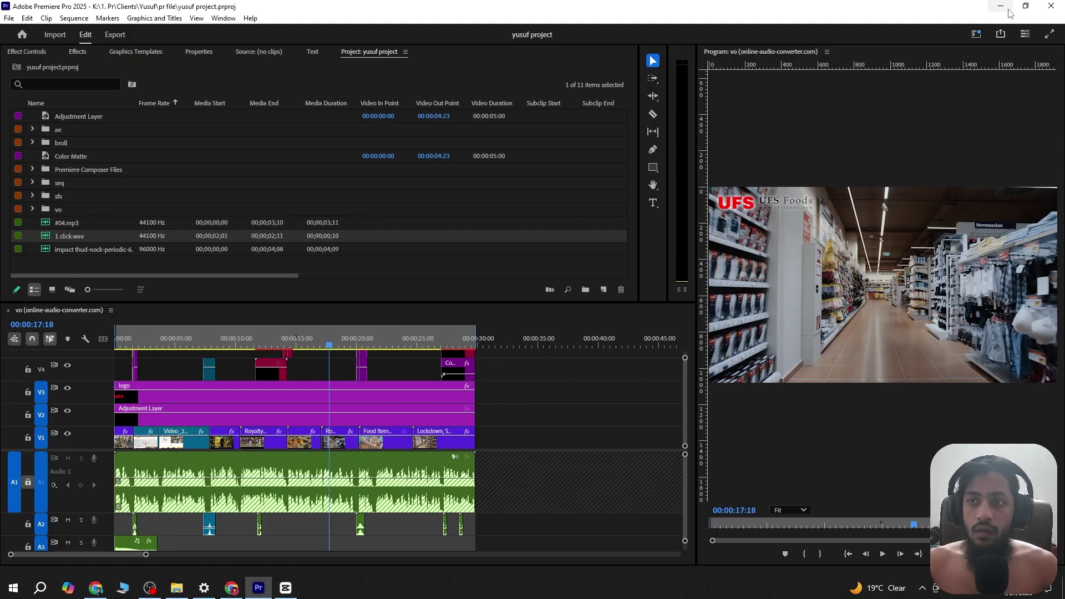
pyautogui.click(1002, 10)
pyautogui.click(1007, 10)
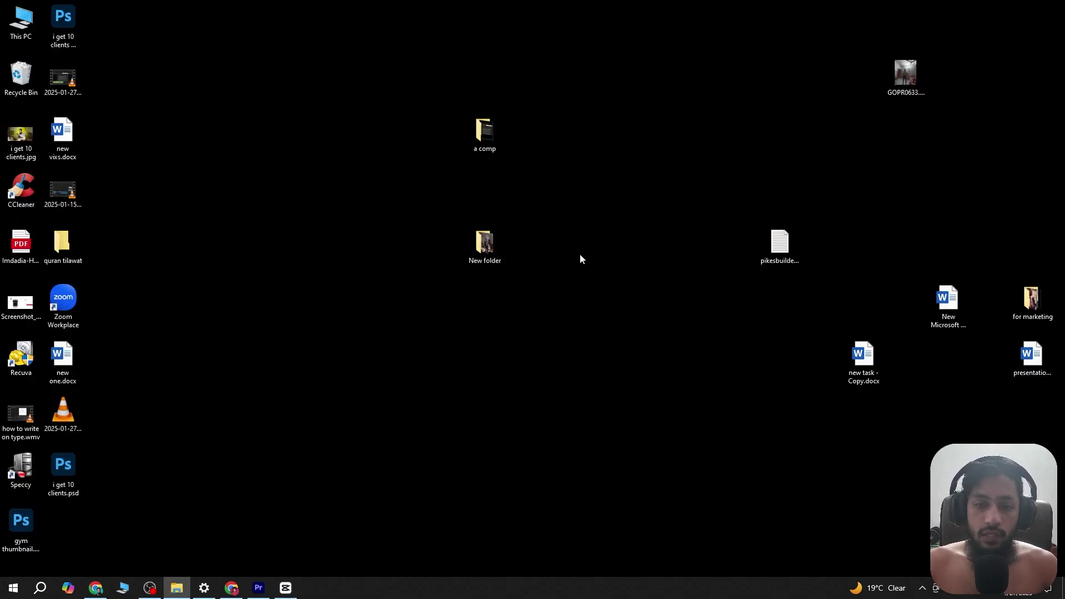
pyautogui.doubleClick(862, 357)
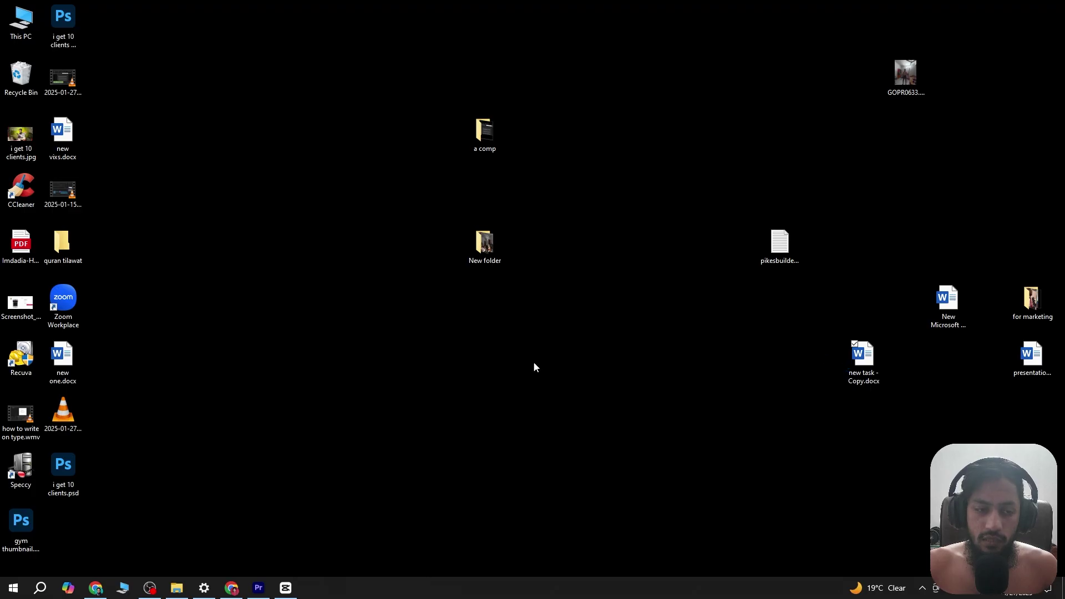
pyautogui.moveTo(261, 592)
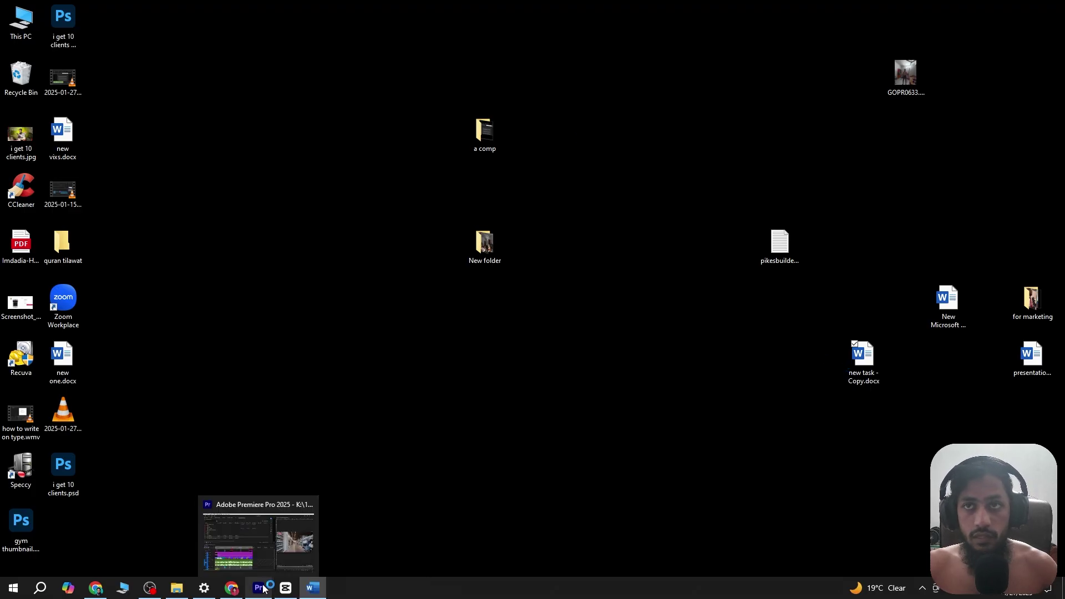
pyautogui.click(286, 588)
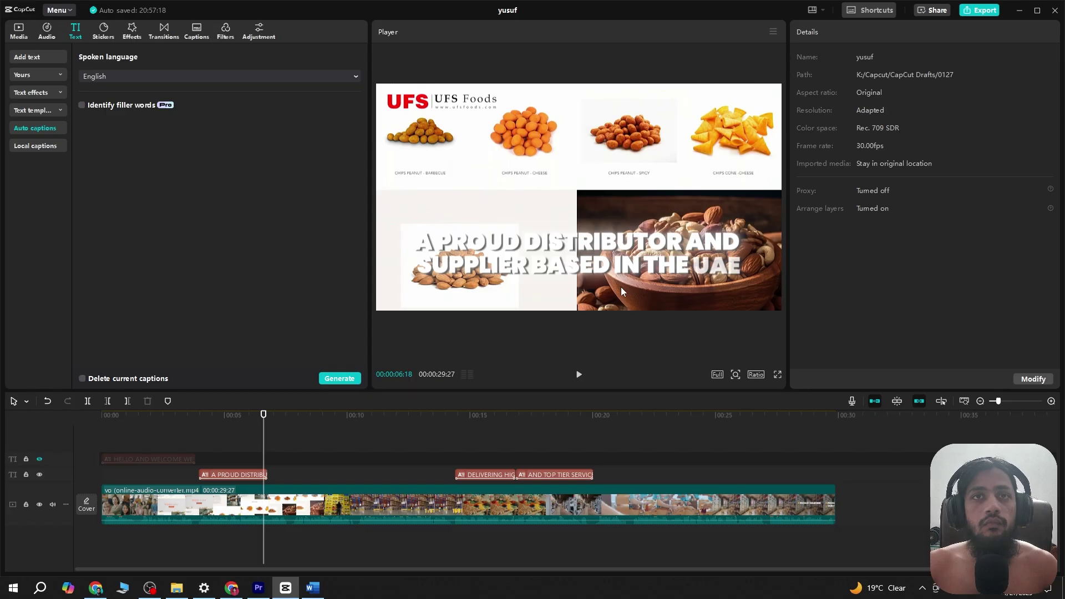
# Play back the video from "A PROUD DISTRIBUTOR" and check the captions from "DELIVERING HIGH QUALITY FOODSTUFF" to "OUR VALUED CLIENTS" against the voice-over
pyautogui.press('space')
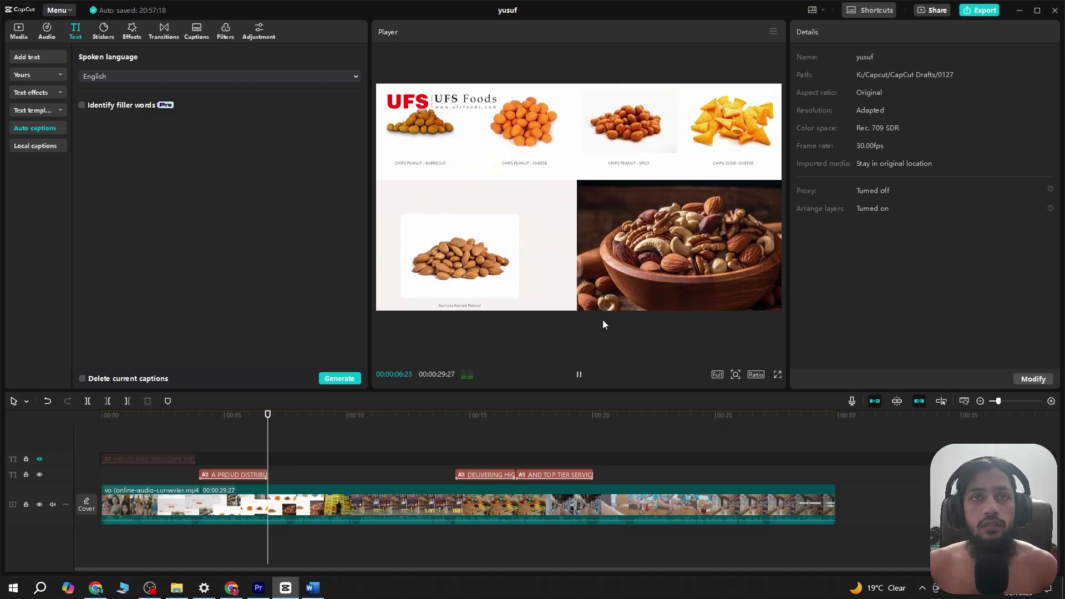
pyautogui.click(451, 419)
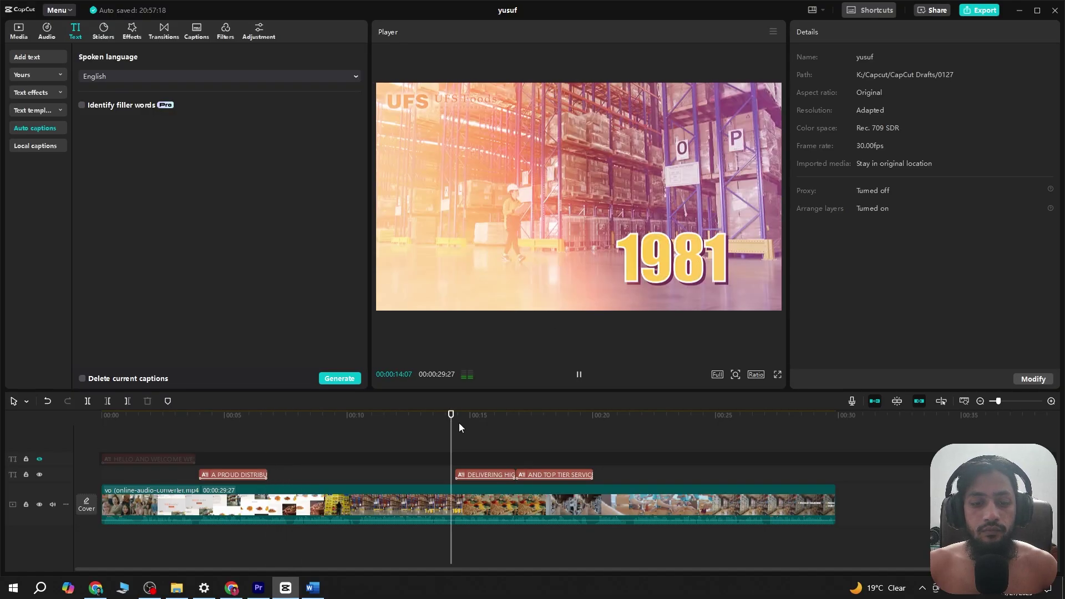
pyautogui.press('space')
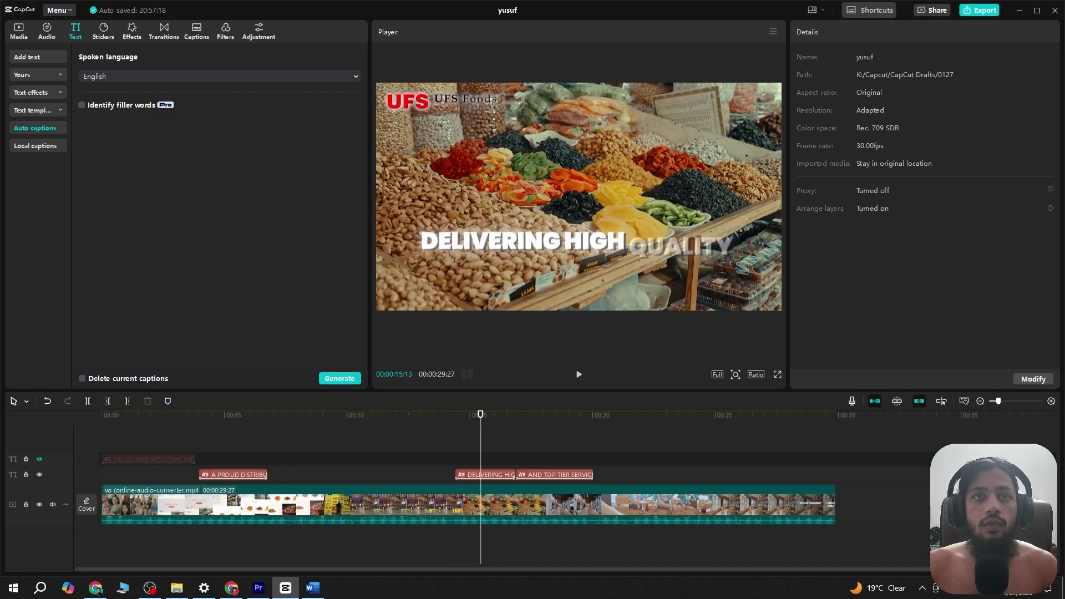
pyautogui.press('space')
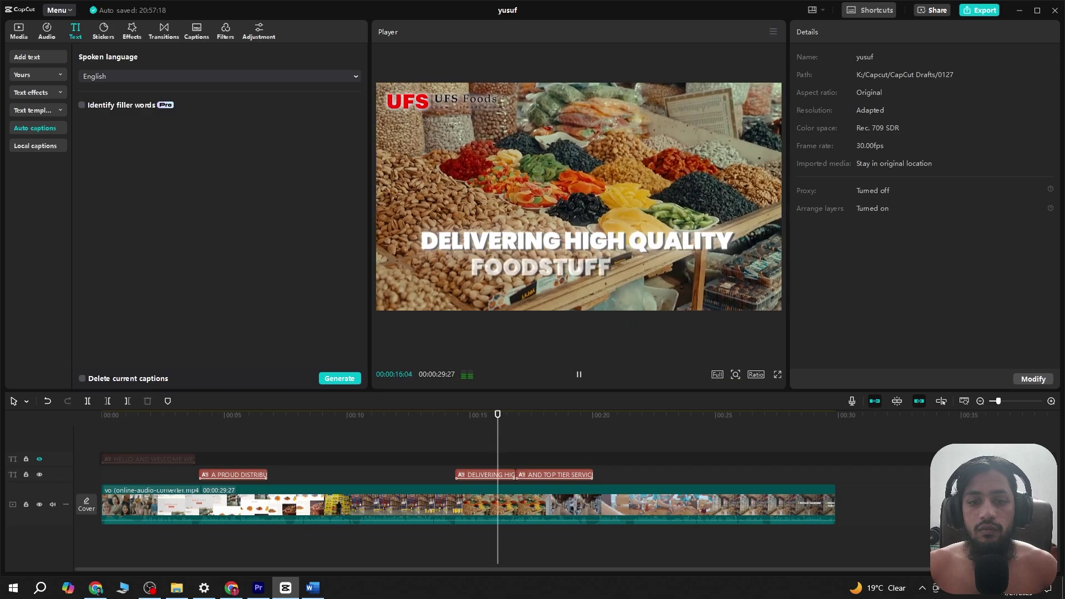
pyautogui.press('space')
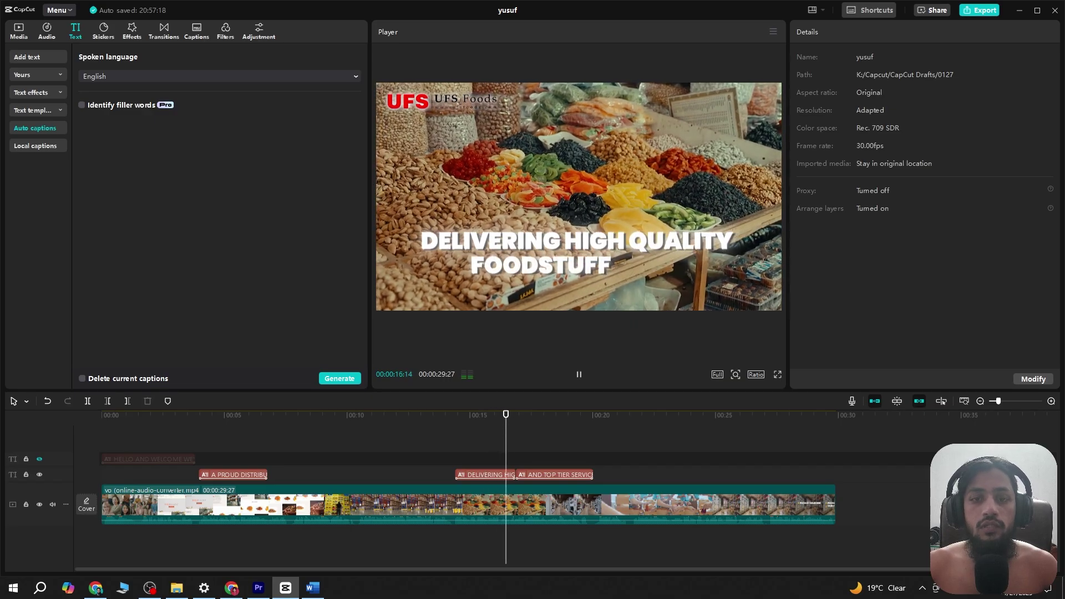
pyautogui.press('space')
pyautogui.press('space')
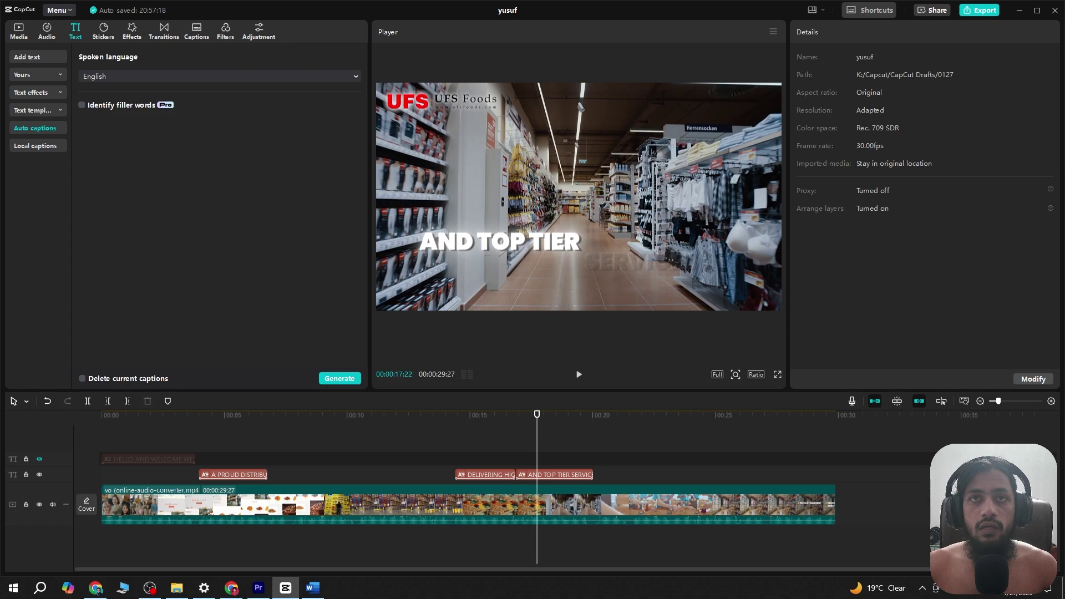
pyautogui.press('space')
pyautogui.press('space')
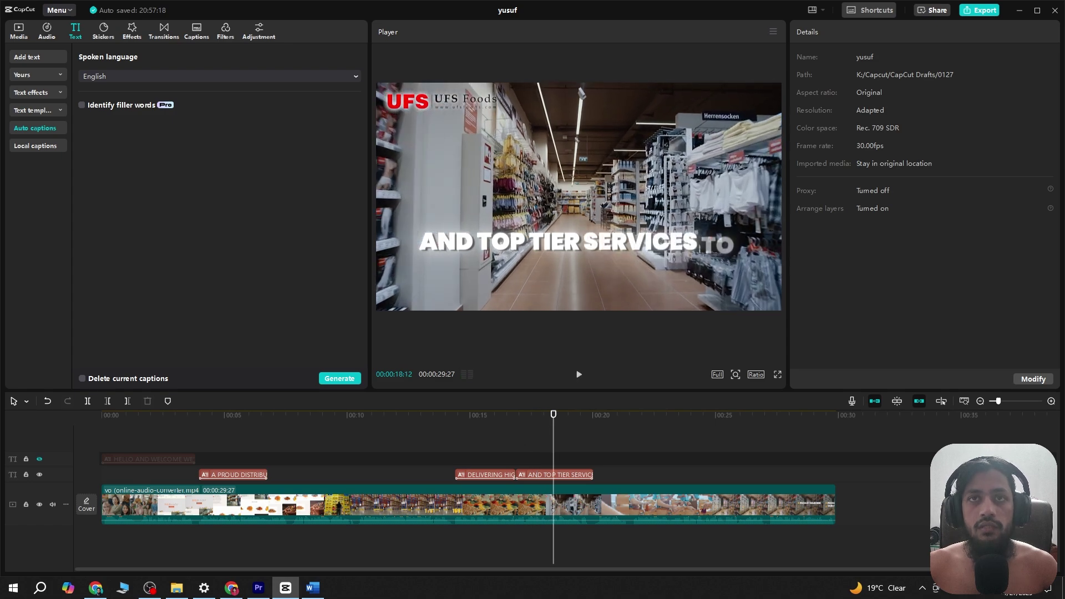
pyautogui.press('space')
pyautogui.press('space')
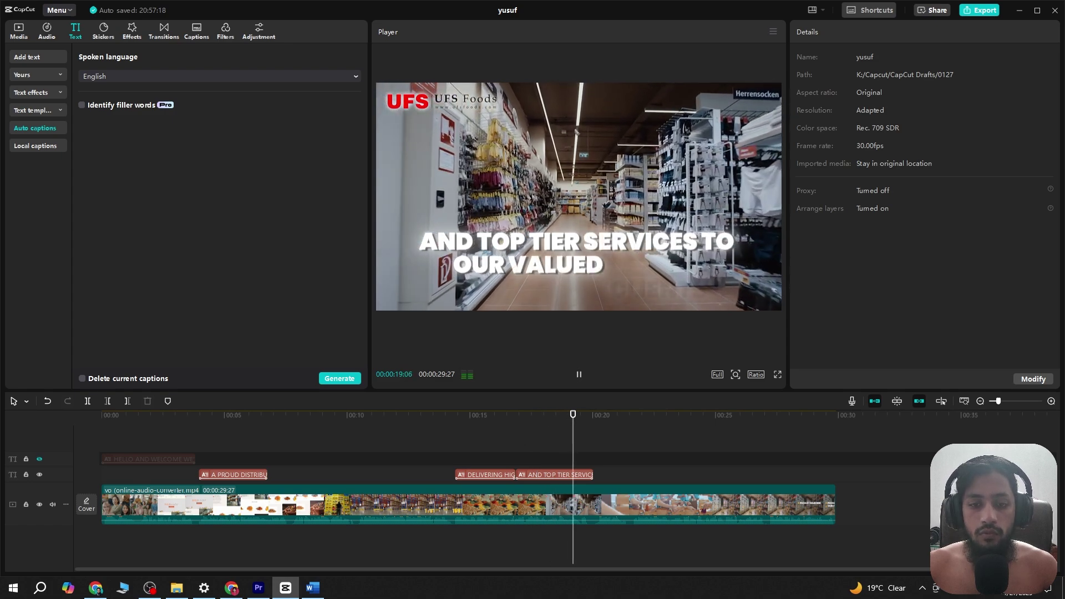
pyautogui.press('space')
pyautogui.press('space')
# Add the music track ES_V1rgo - Ambre Jaune.mp3 under the video from the start and set its volume to -28.6 dB
pyautogui.press('Home')
pyautogui.click(18, 34)
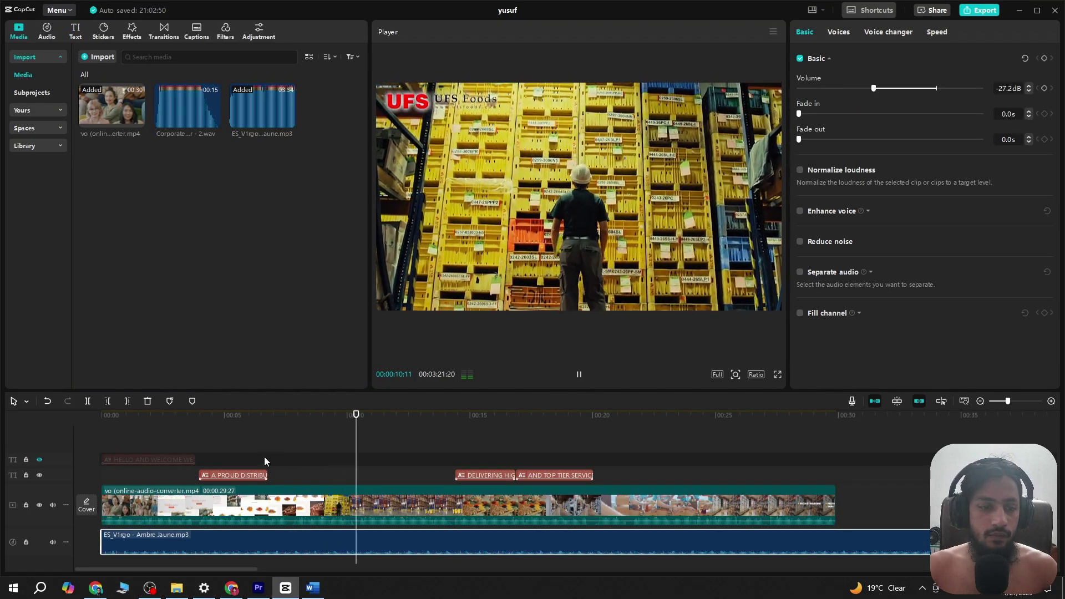
pyautogui.press('space')
pyautogui.press('Home')
pyautogui.press('space')
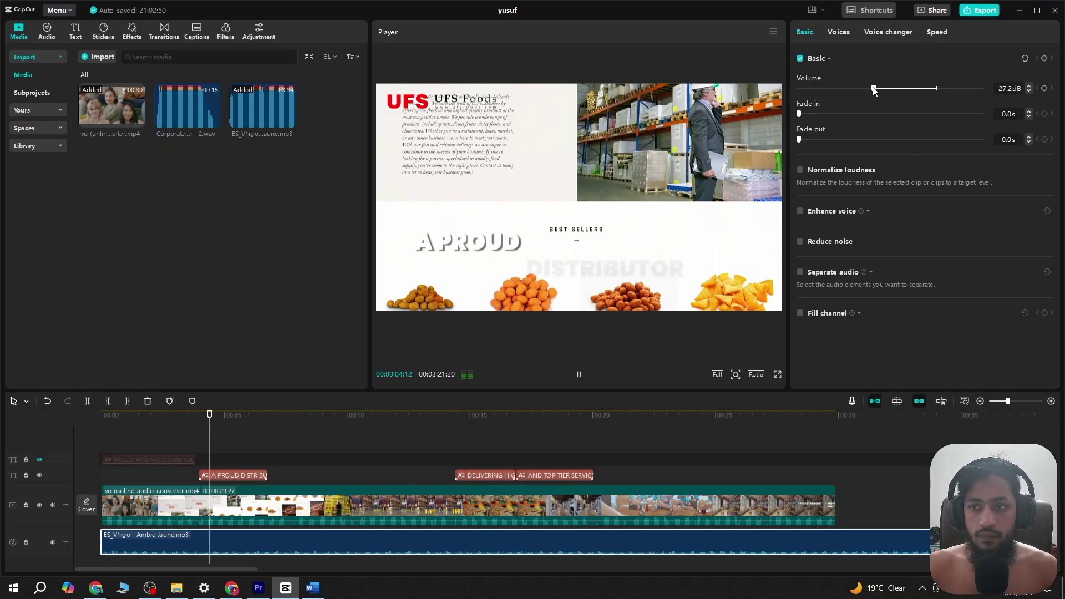
pyautogui.moveTo(873, 88); pyautogui.dragTo(869, 91)
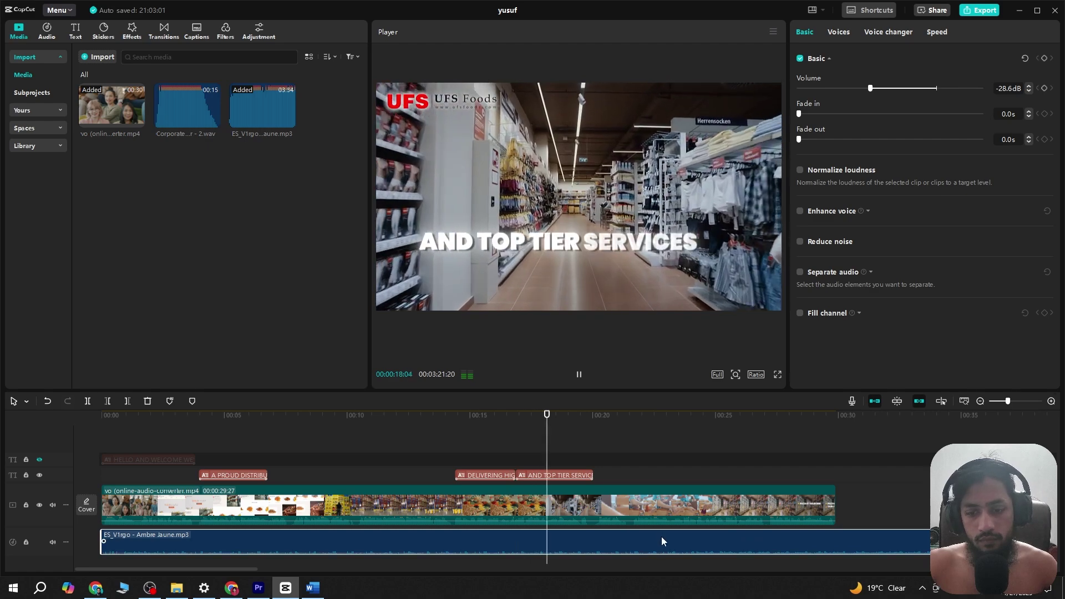
# Split the music track at the end of the video clip and delete the excess part
pyautogui.press('b')
pyautogui.press('space')
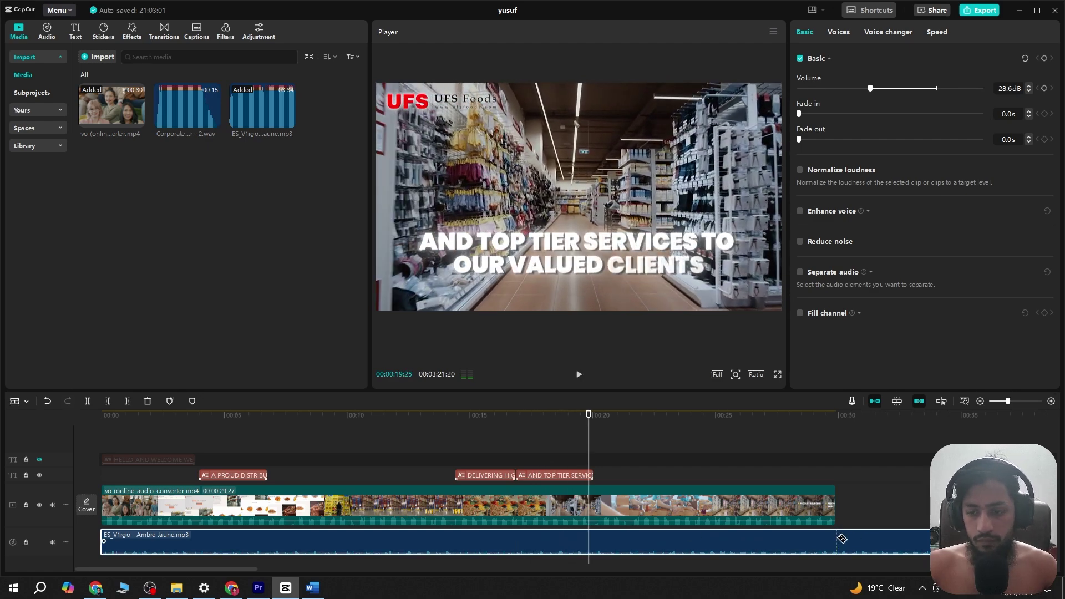
pyautogui.click(835, 537)
pyautogui.press('a')
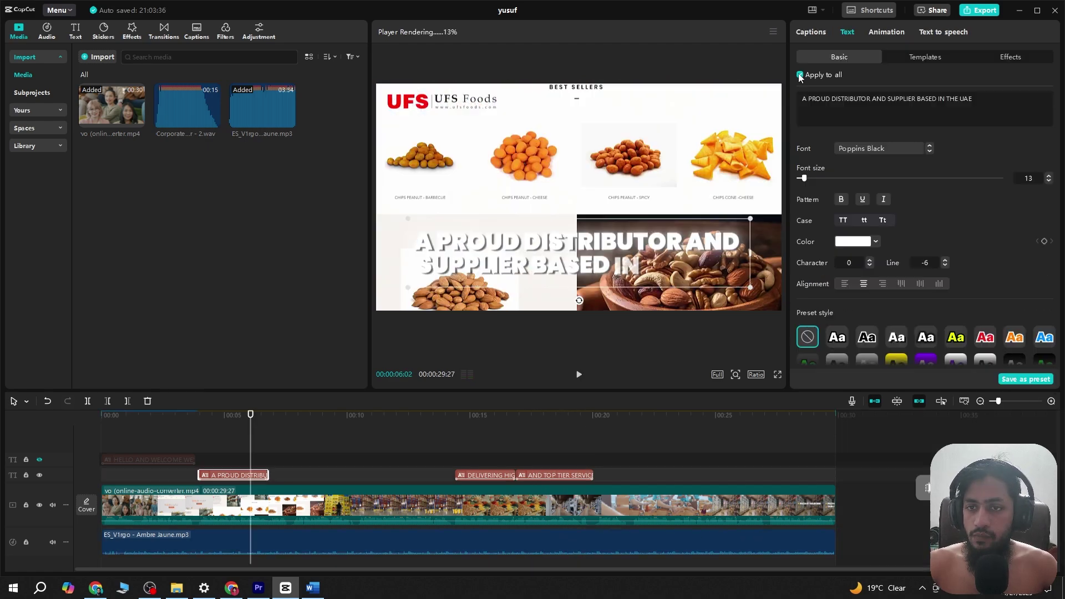
# Colour only the "A PROUD DISTRIBUTOR AND SUPPLIER BASED IN THE UAE" caption yellow, FFC400, and play it back
pyautogui.click(876, 242)
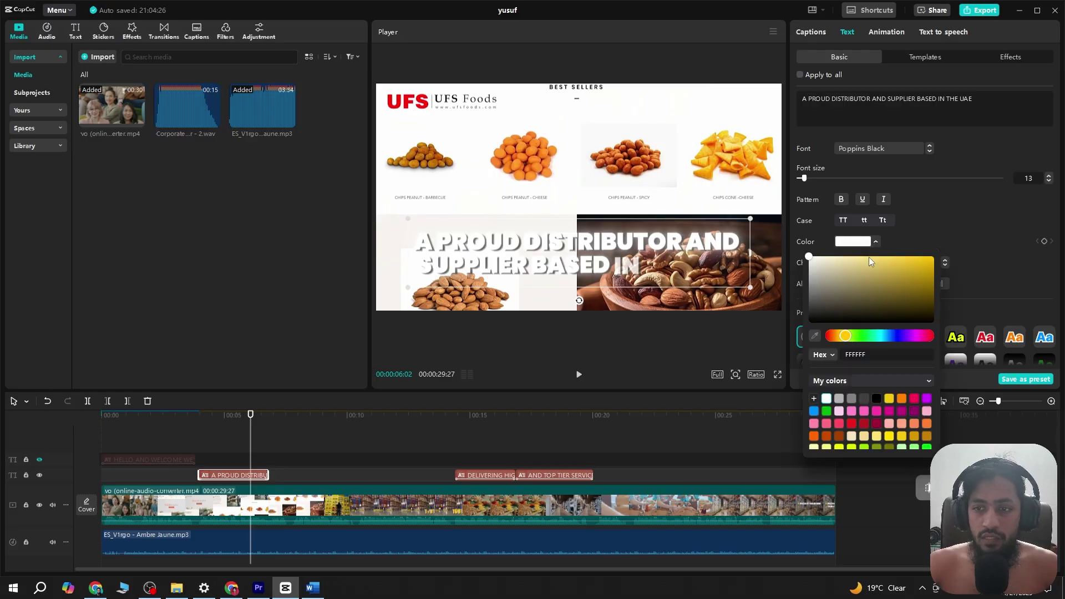
pyautogui.moveTo(901, 289); pyautogui.dragTo(1060, 128)
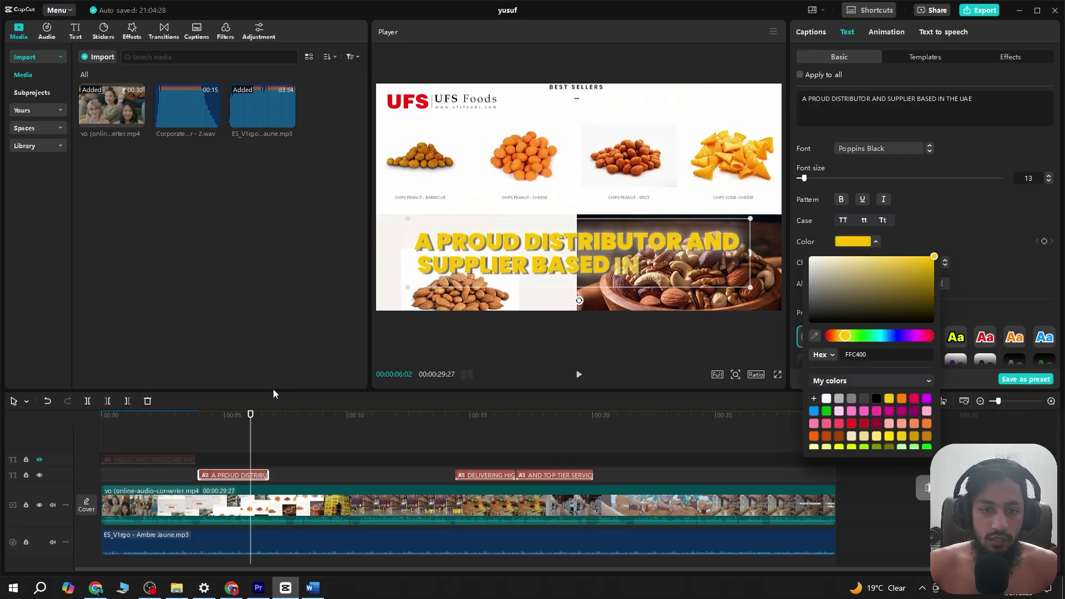
pyautogui.click(195, 420)
pyautogui.press('space')
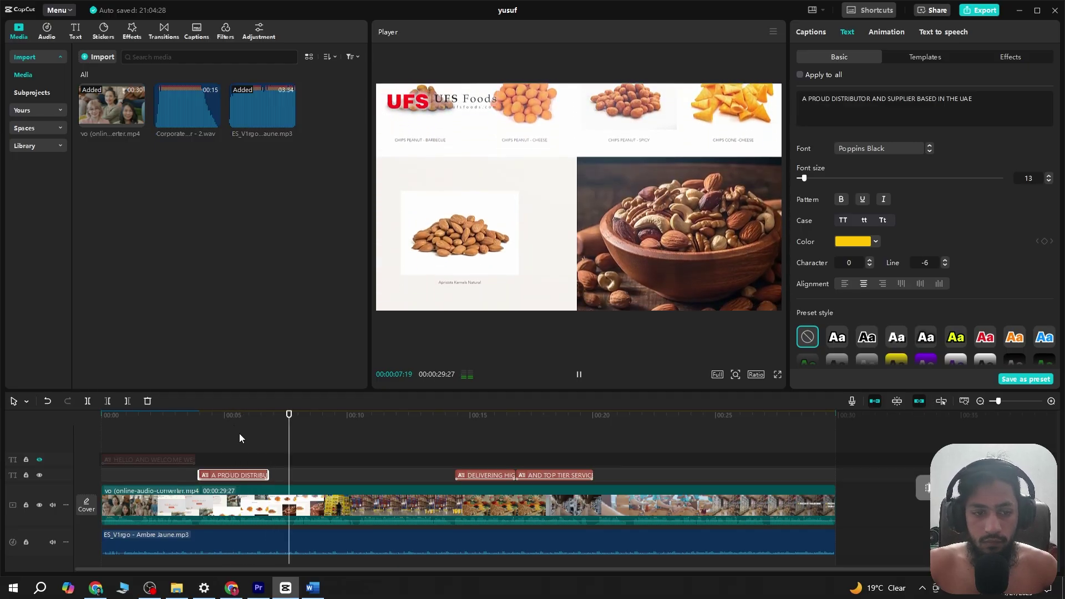
pyautogui.click(239, 433)
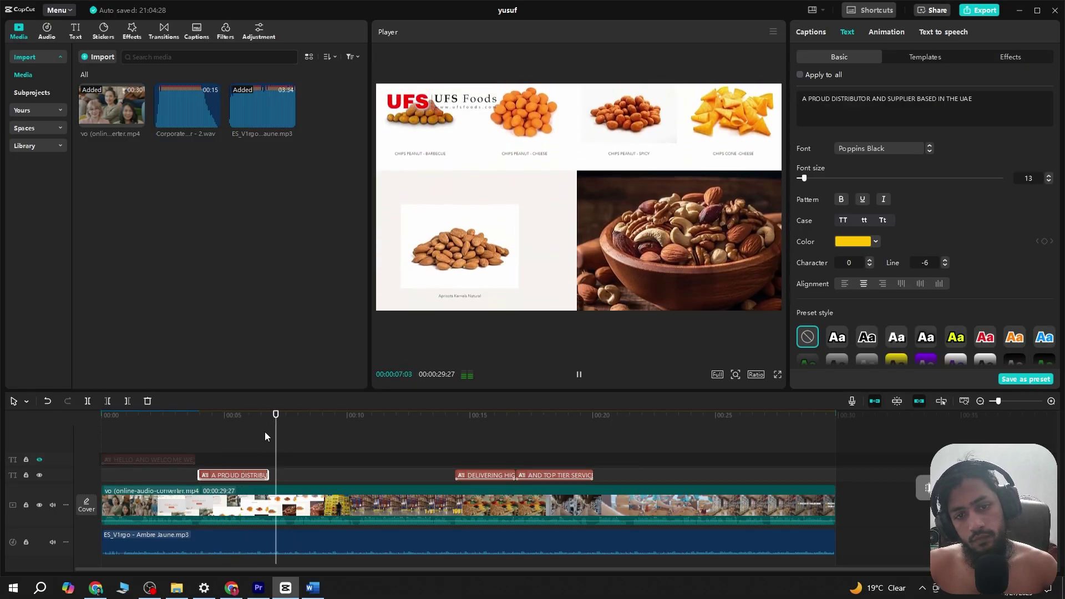
pyautogui.press('space')
# Review the video around the 1981 warehouse shot, just before the "DELIVERING HIGH QUALITY" caption
pyautogui.click(451, 439)
pyautogui.press('space')
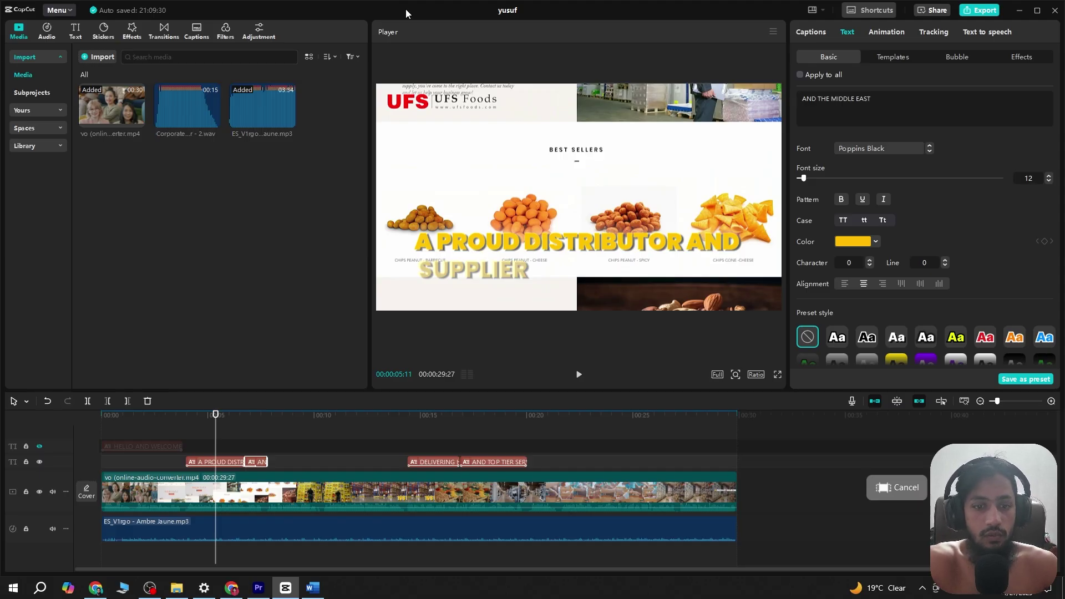
pyautogui.click(406, 427)
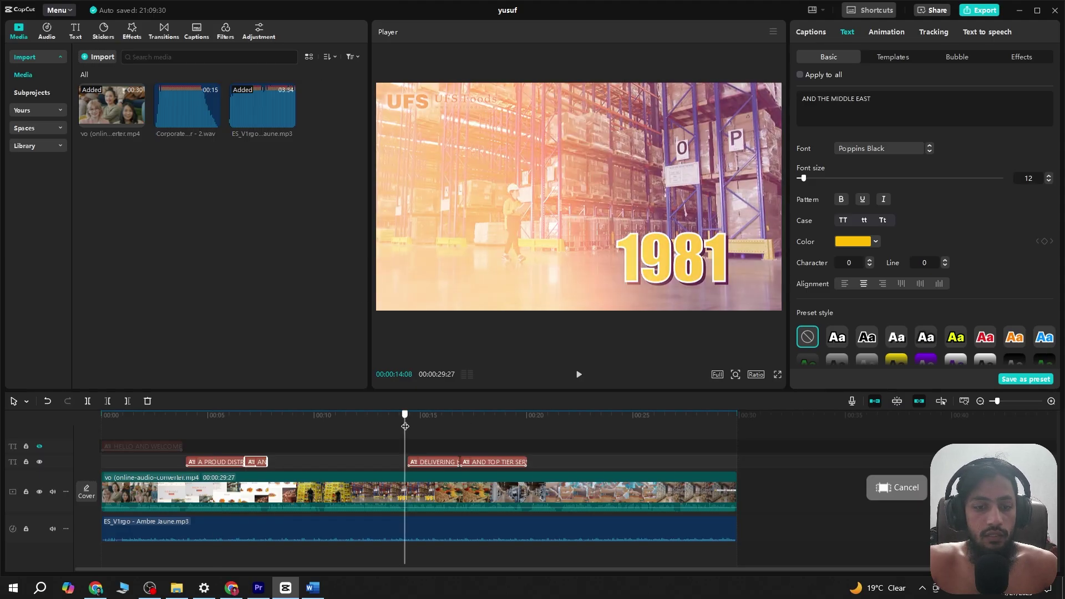